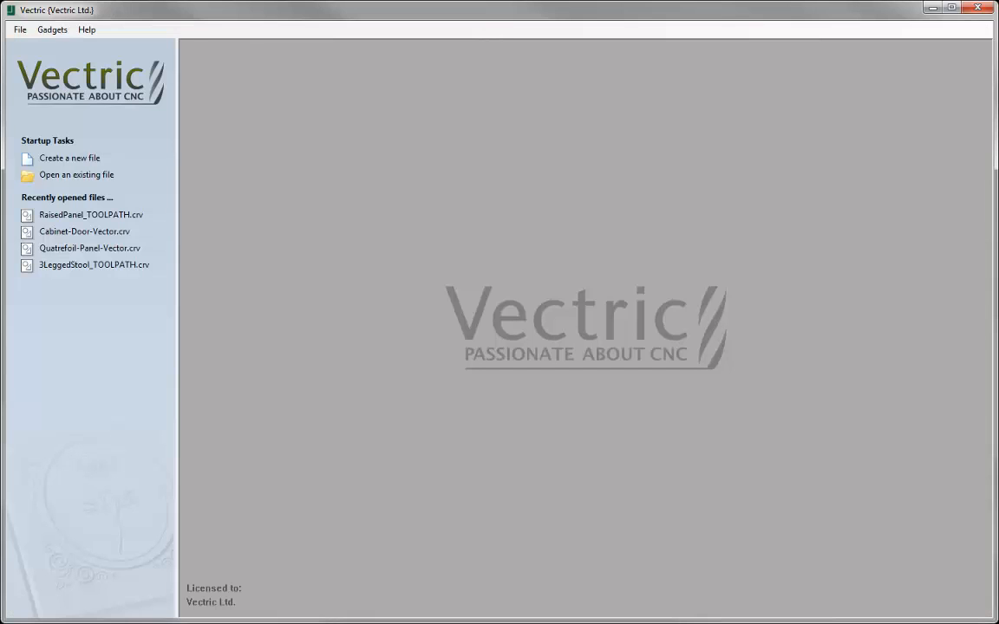
Step: Create a new 20 × 20 inch job with 0.5 inch material thickness and the XY datum at the lower-left corner
click(91, 158)
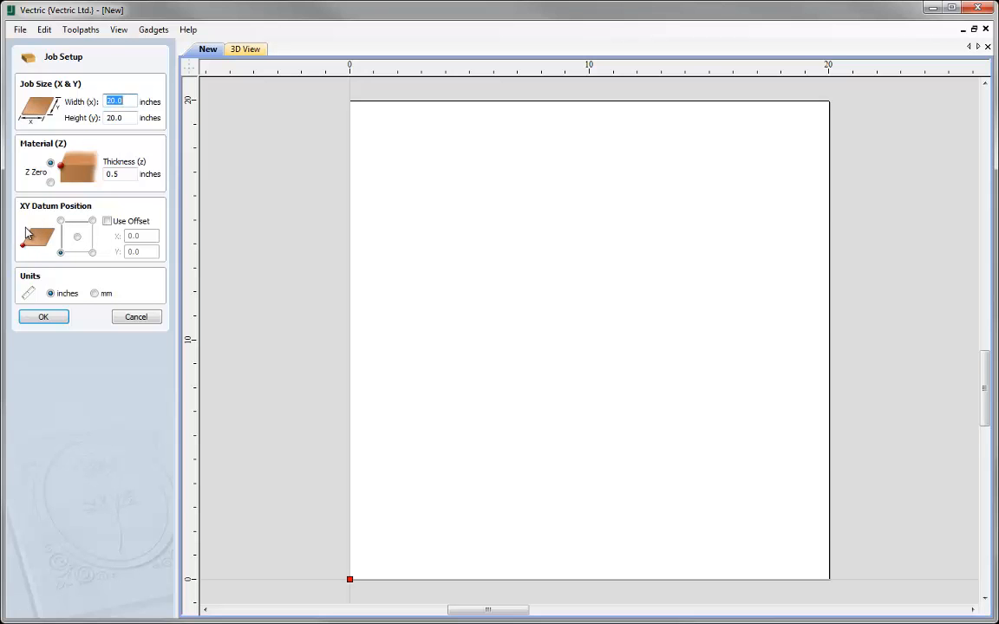
click(45, 317)
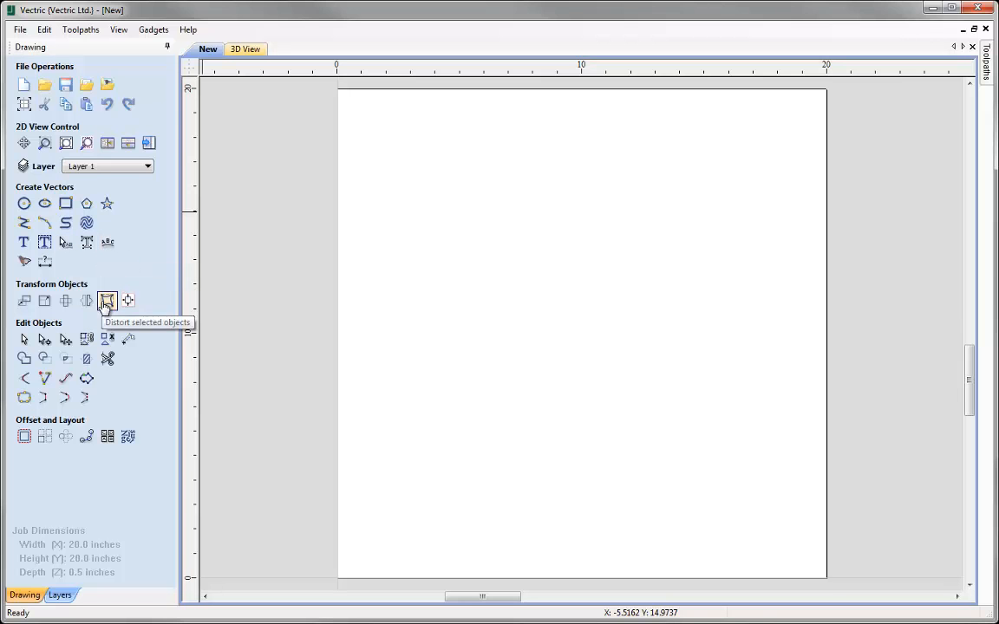
Step: Create the text "VECTRIC" in Times New Roman, 2.5 inches high and centre-aligned, near the middle of the job
click(24, 244)
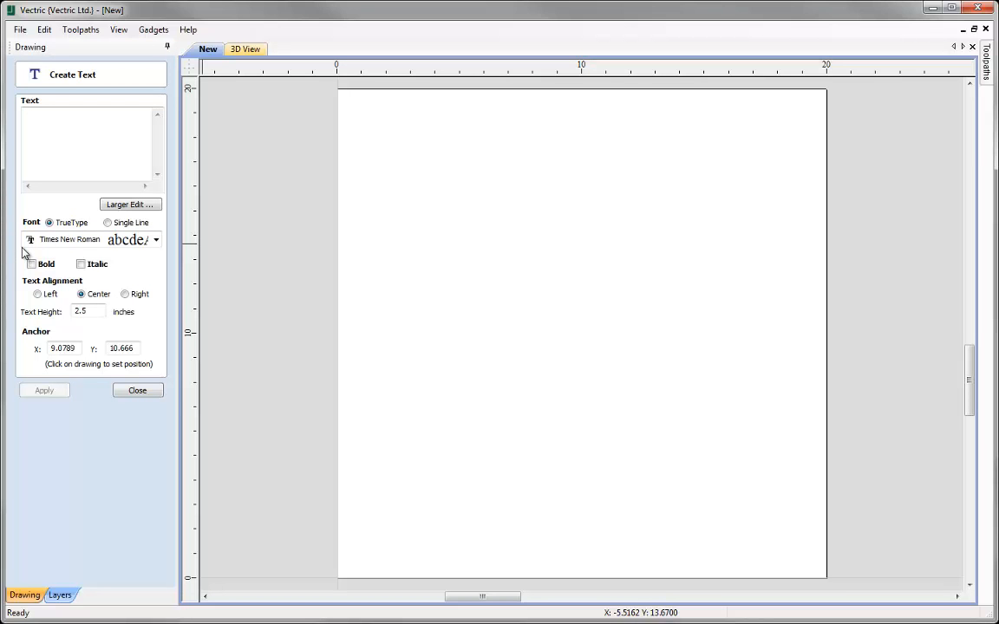
click(80, 134)
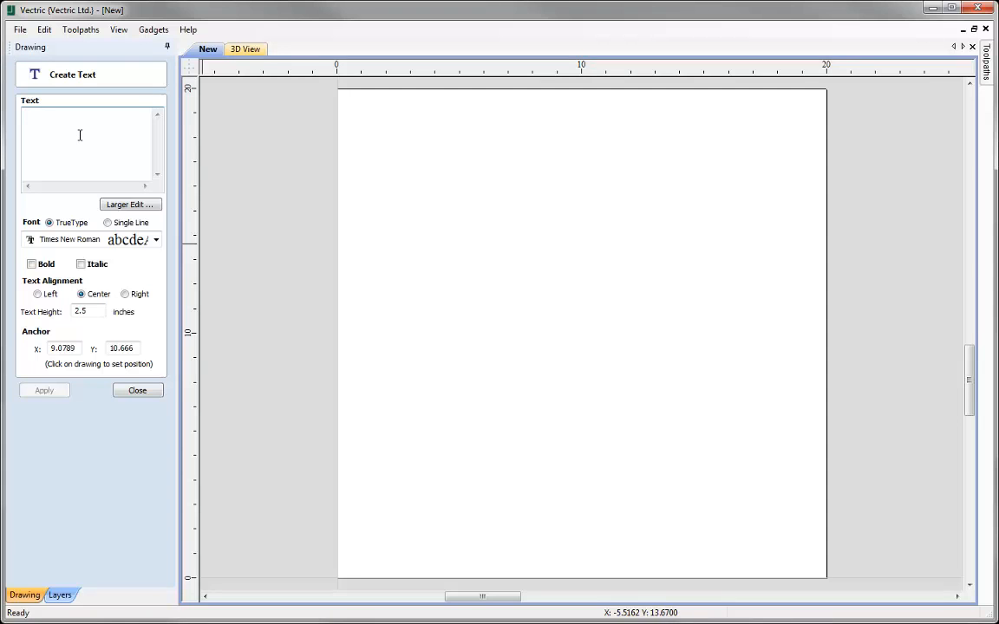
text(VECTRIC)
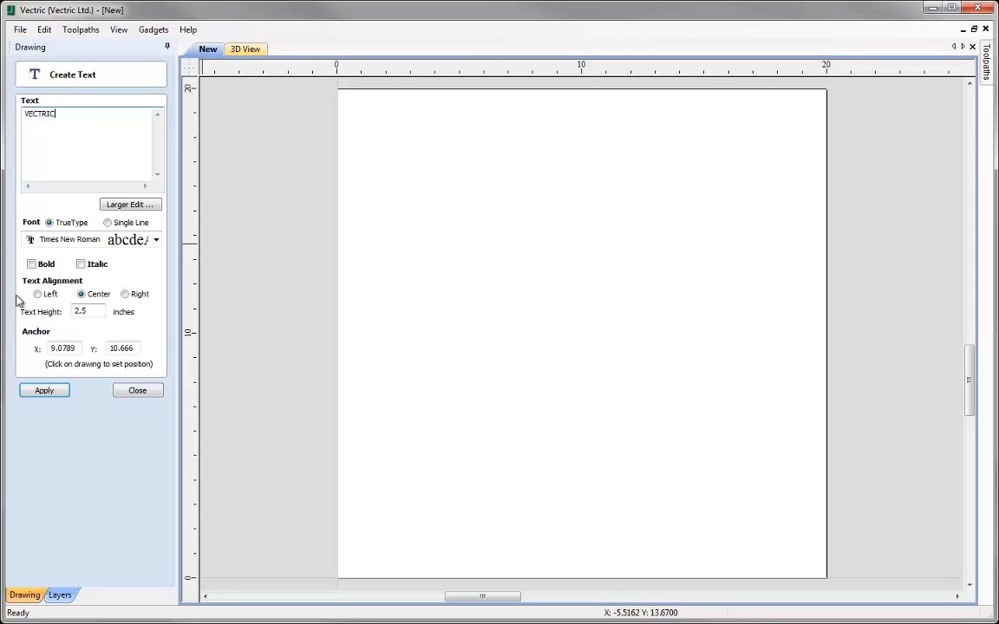
click(563, 330)
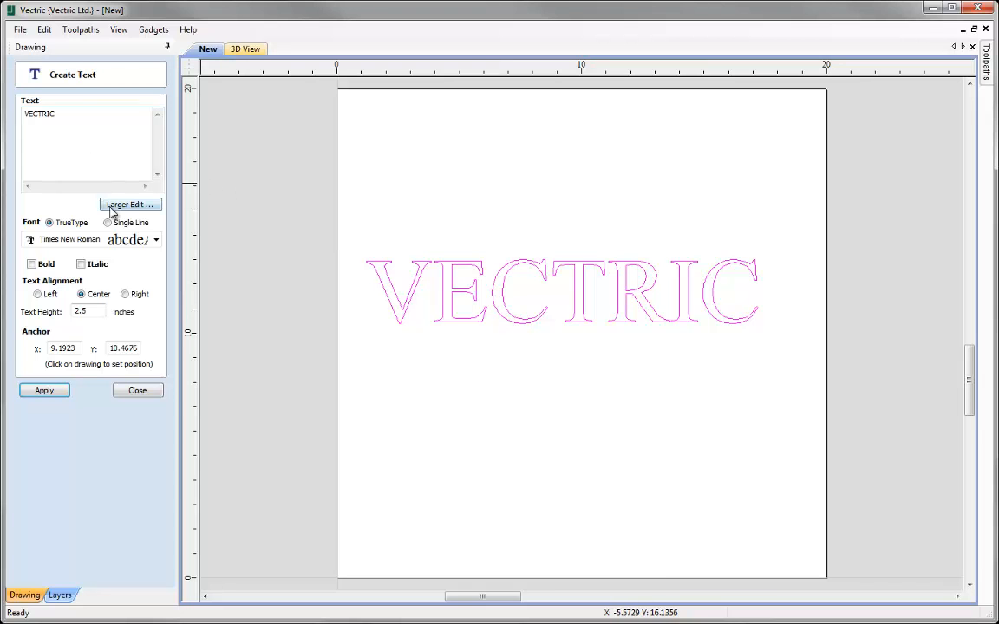
Step: View the VECTRIC wording in the larger text editor and check the paste options for text entry
click(123, 204)
right_click(437, 254)
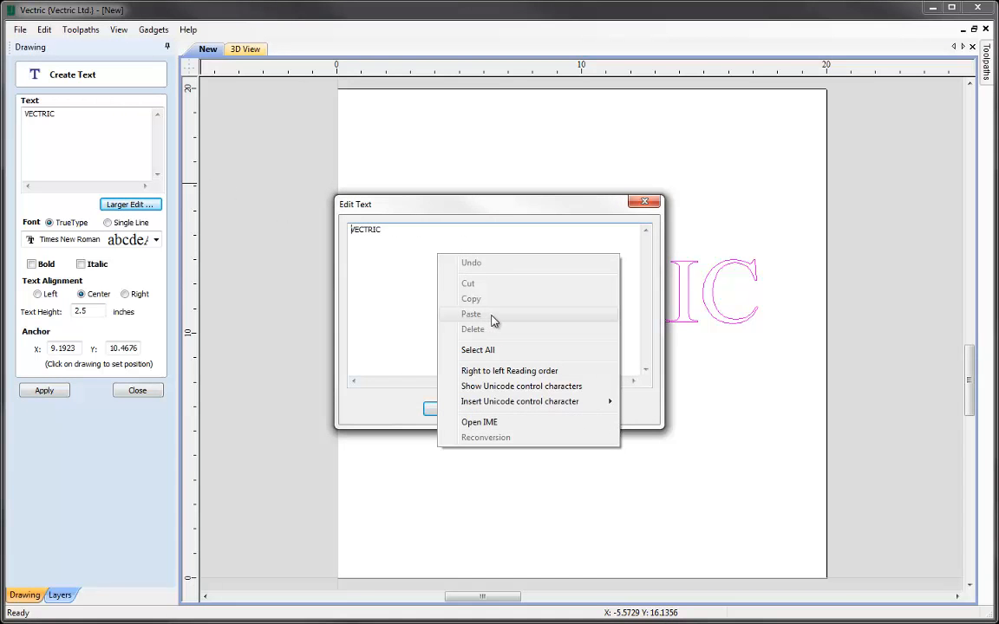
click(409, 327)
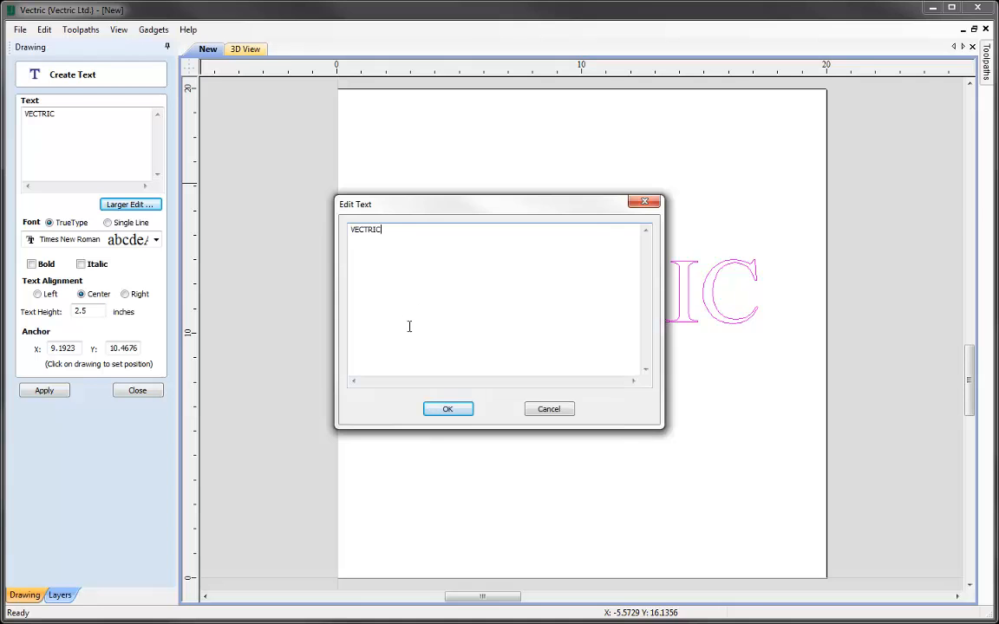
click(462, 409)
click(76, 129)
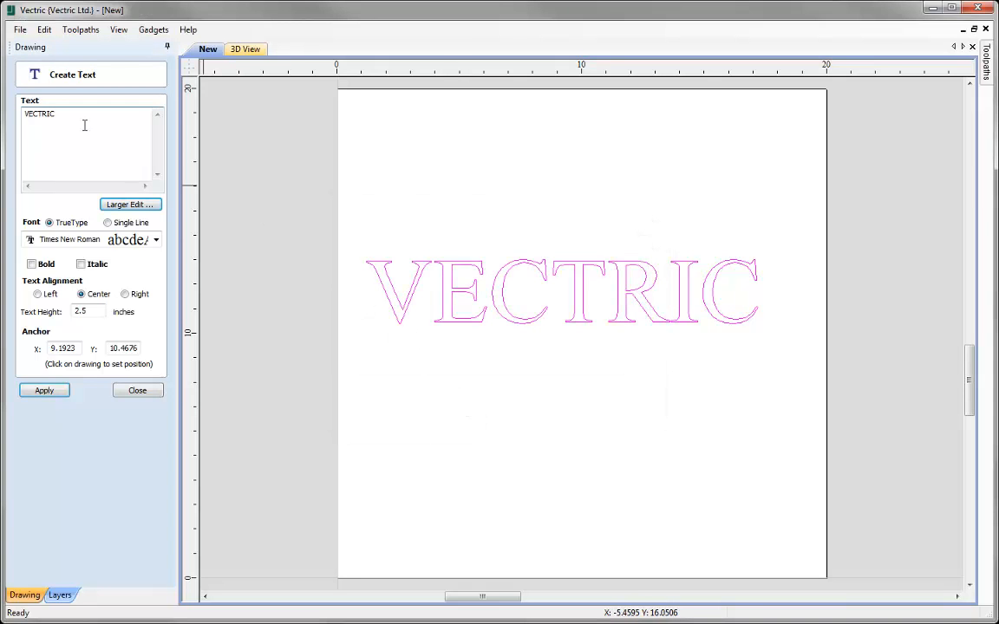
right_click(90, 124)
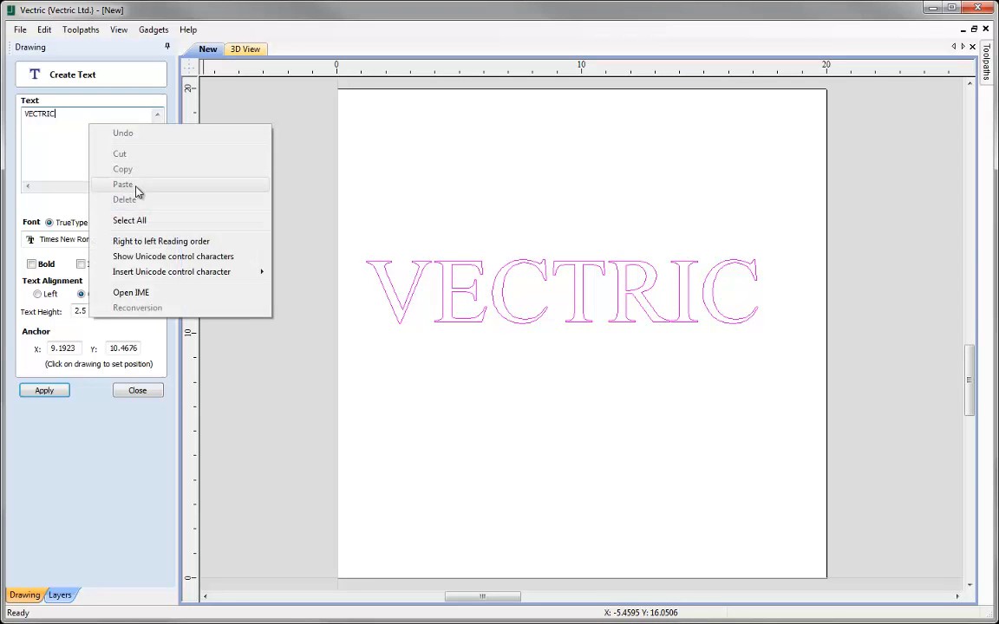
click(67, 161)
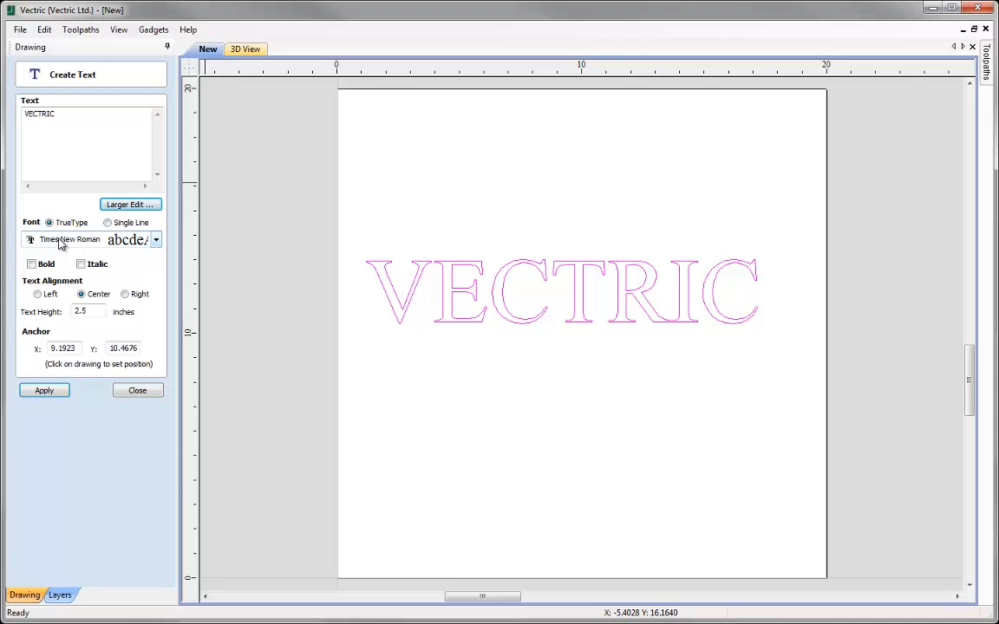
Step: Change the VECTRIC text's font to Arial and apply it
click(156, 241)
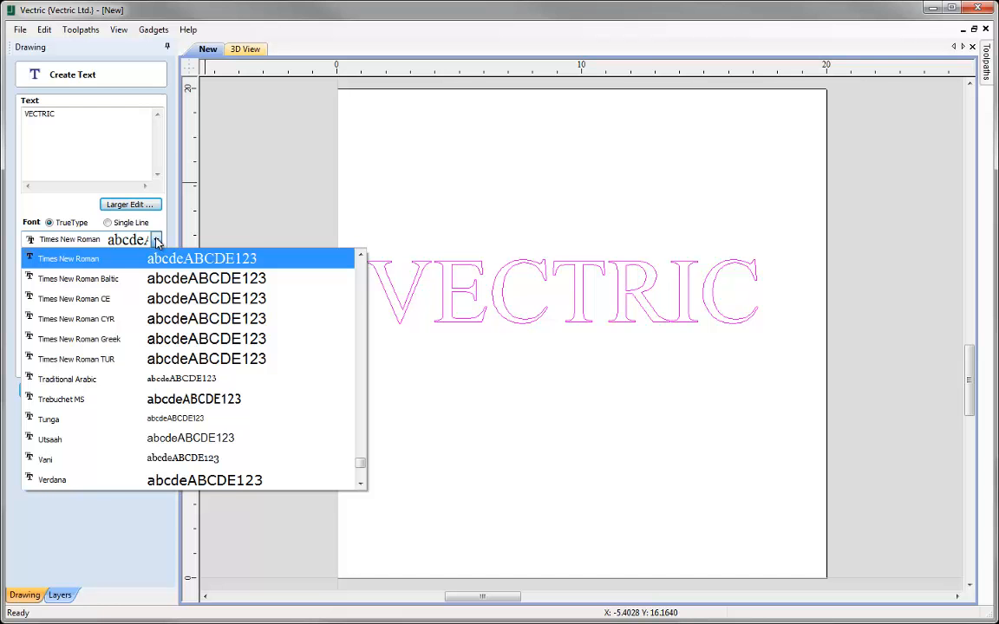
text(ari)
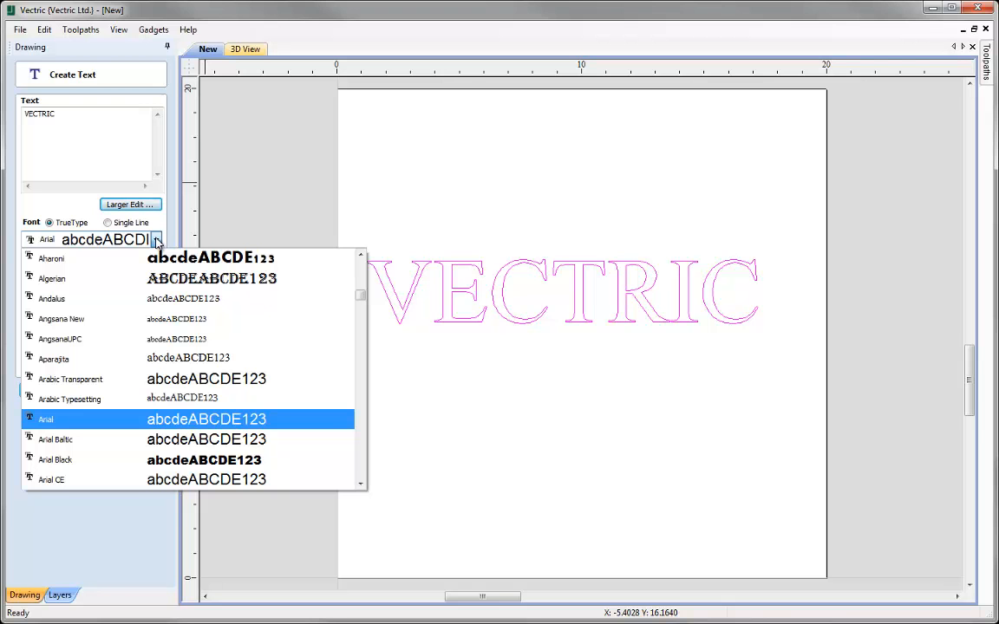
key(Return)
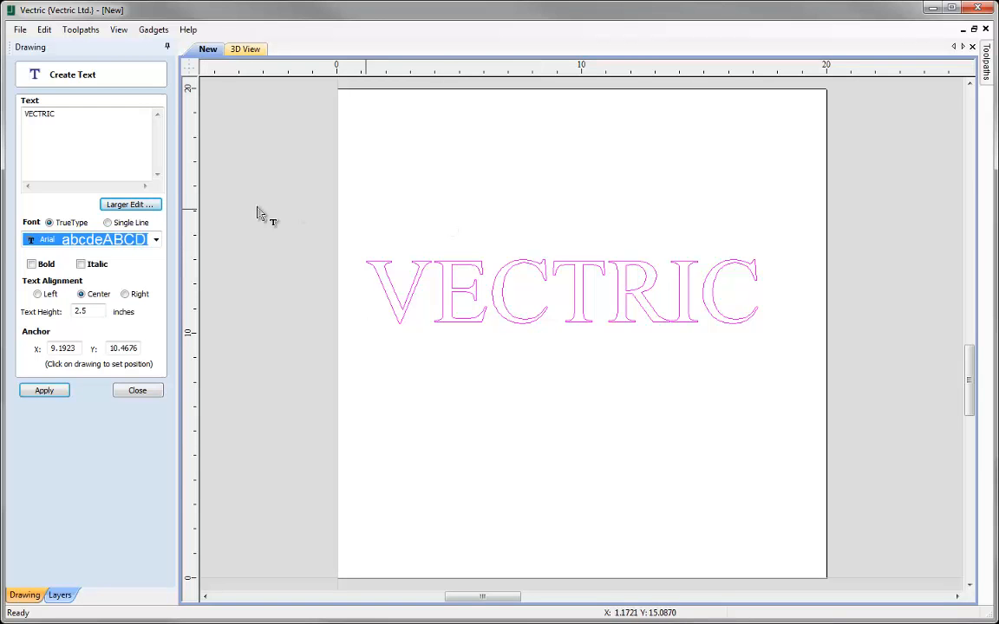
click(46, 392)
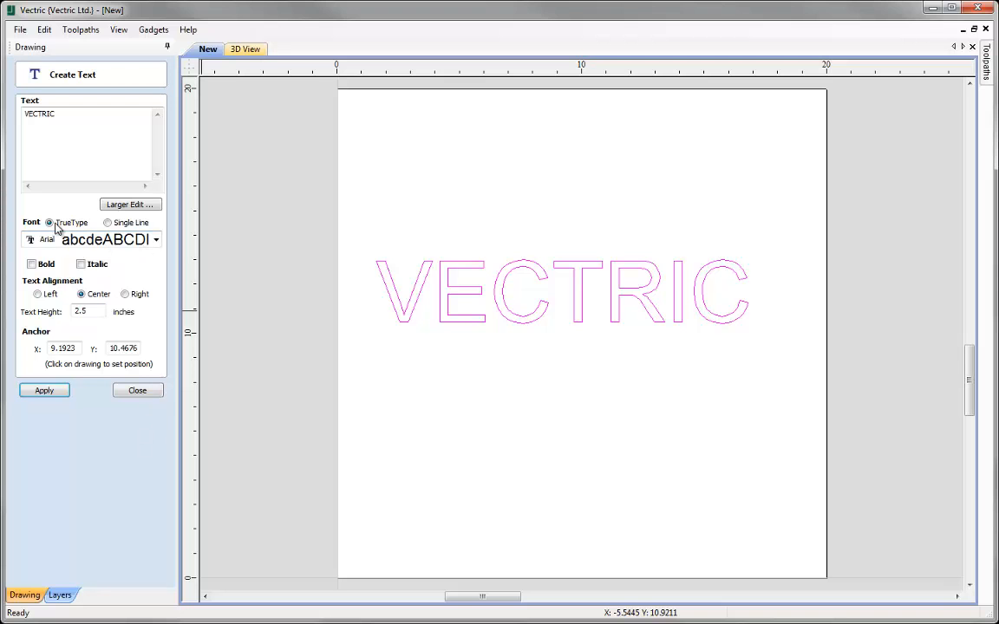
Step: Switch the VECTRIC text to the single-line font Helvetica 1L and apply it
click(107, 223)
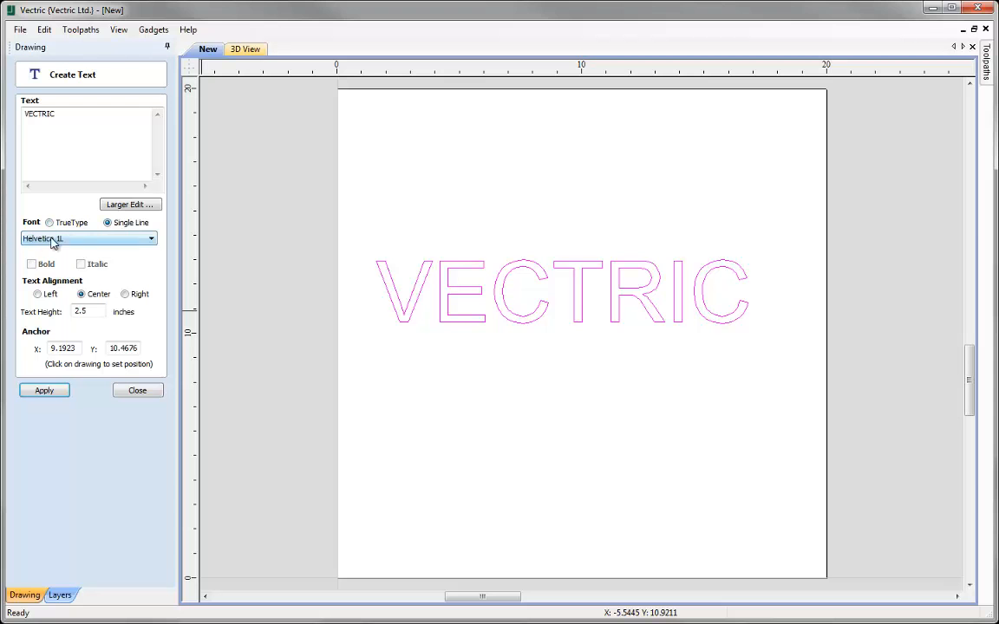
click(152, 240)
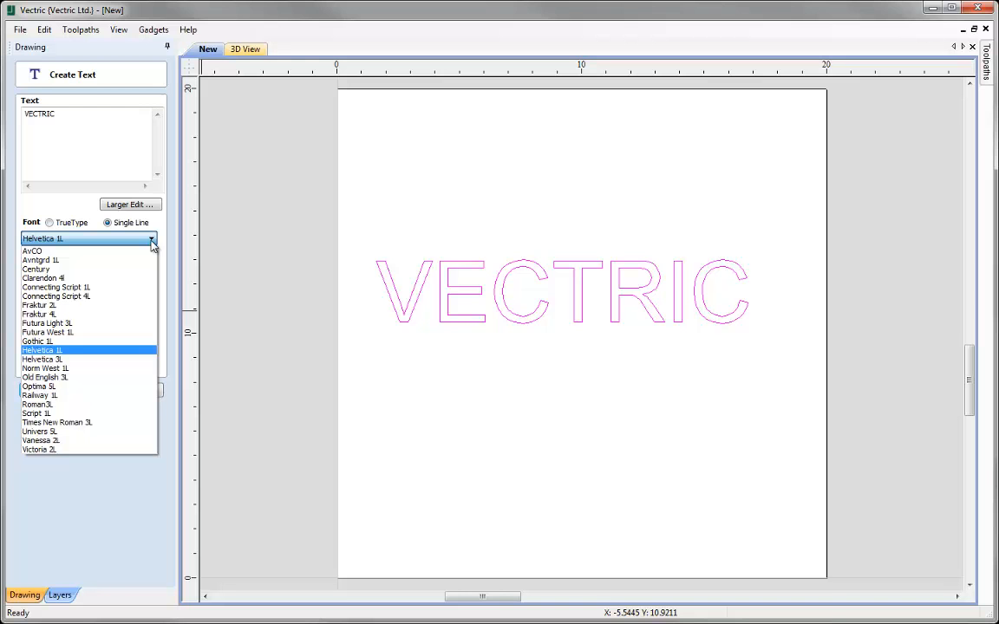
scroll(152, 246, up, 4)
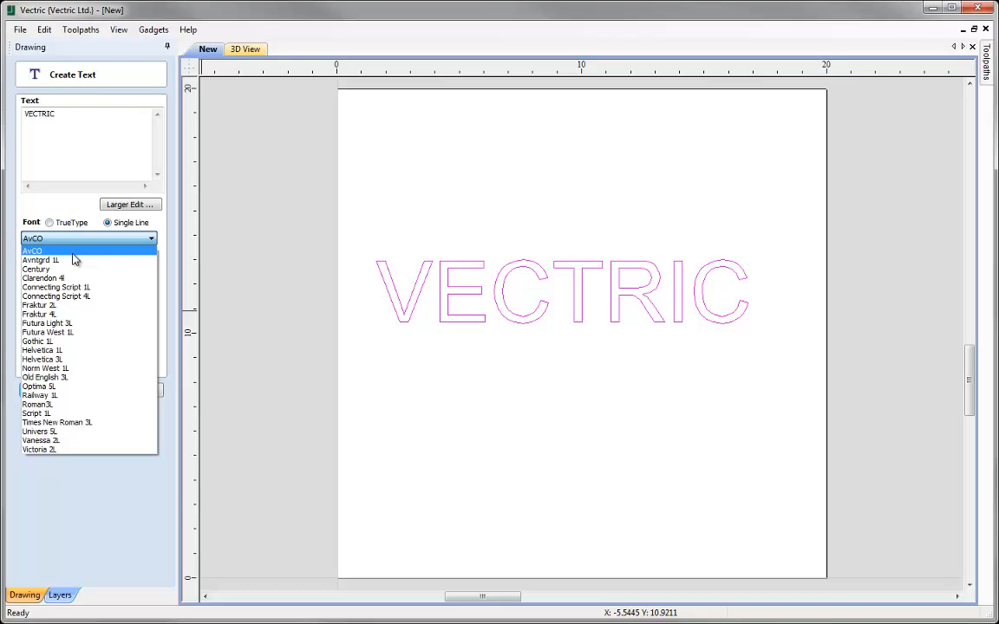
scroll(73, 258, down, 4)
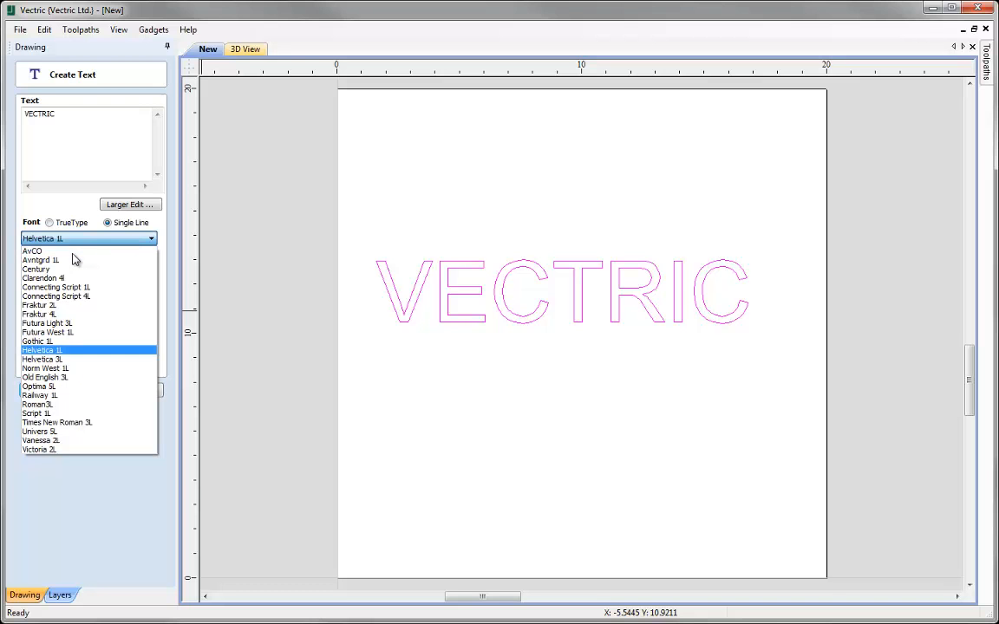
key(Return)
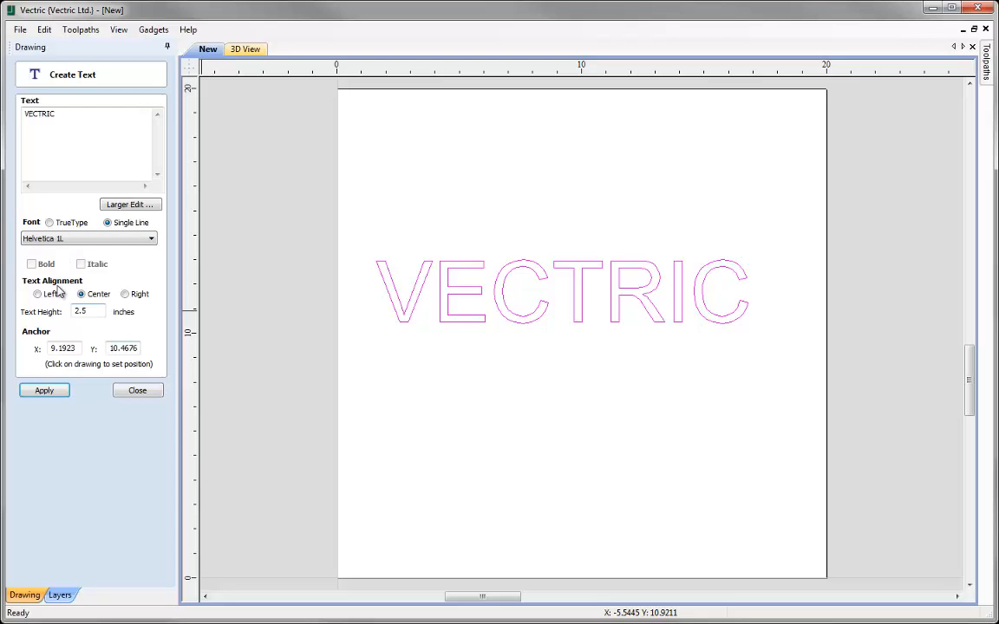
click(45, 393)
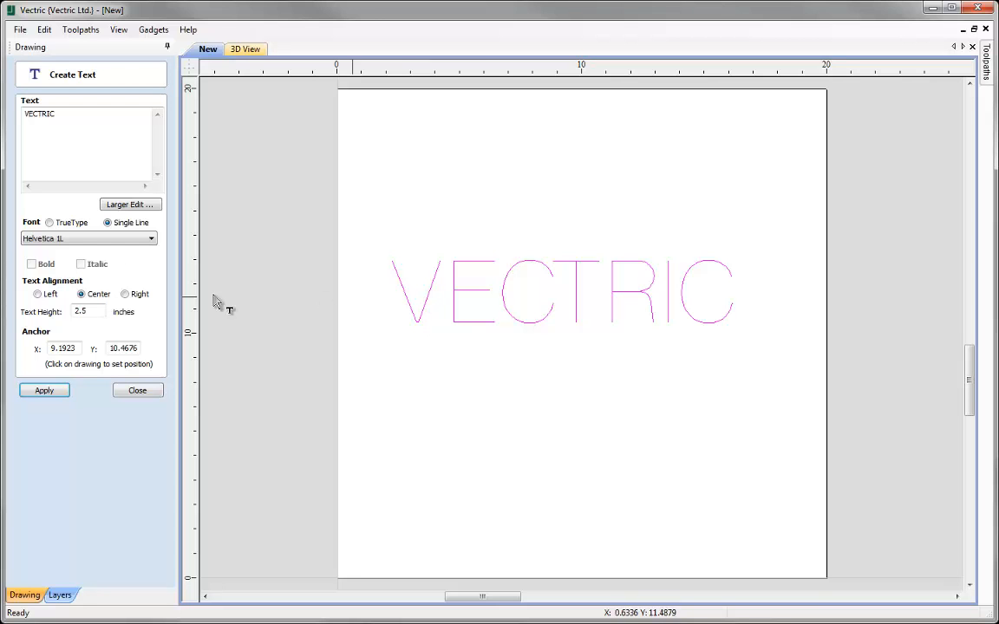
Step: Return the VECTRIC text to the TrueType font Times New Roman and make it bold and italic
click(67, 224)
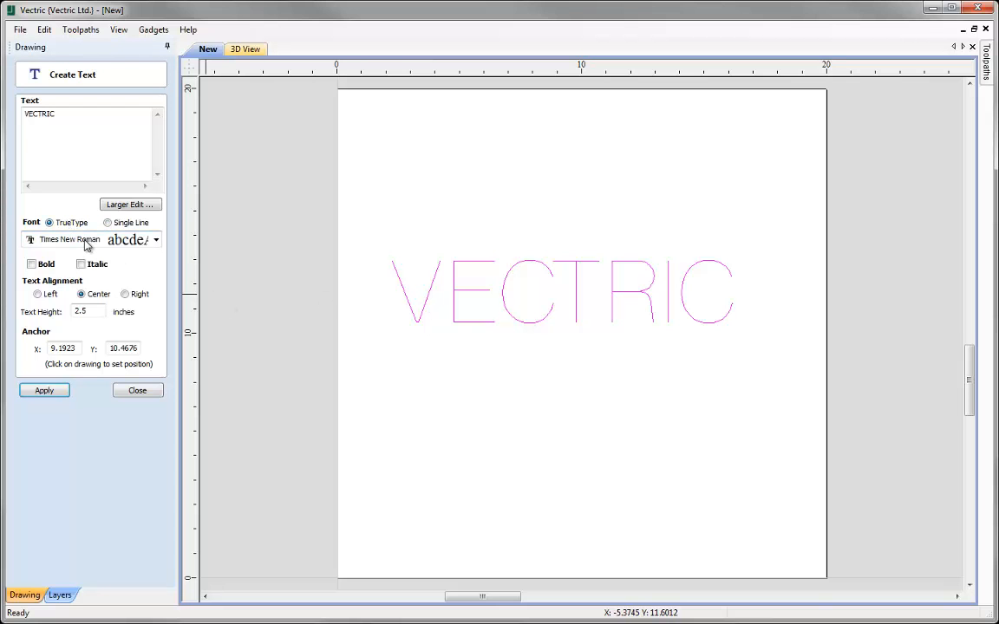
click(39, 394)
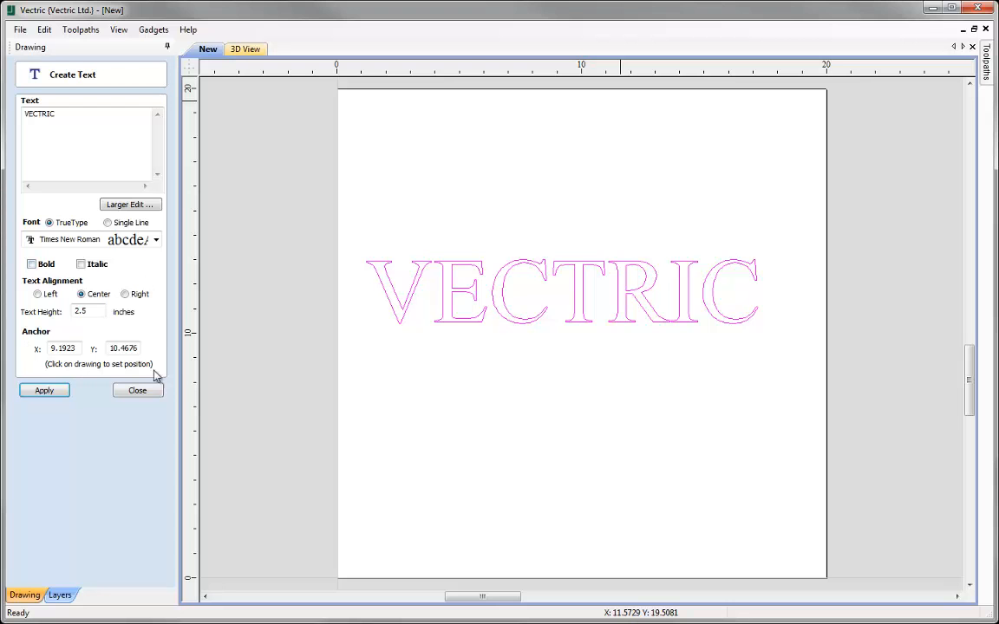
click(31, 263)
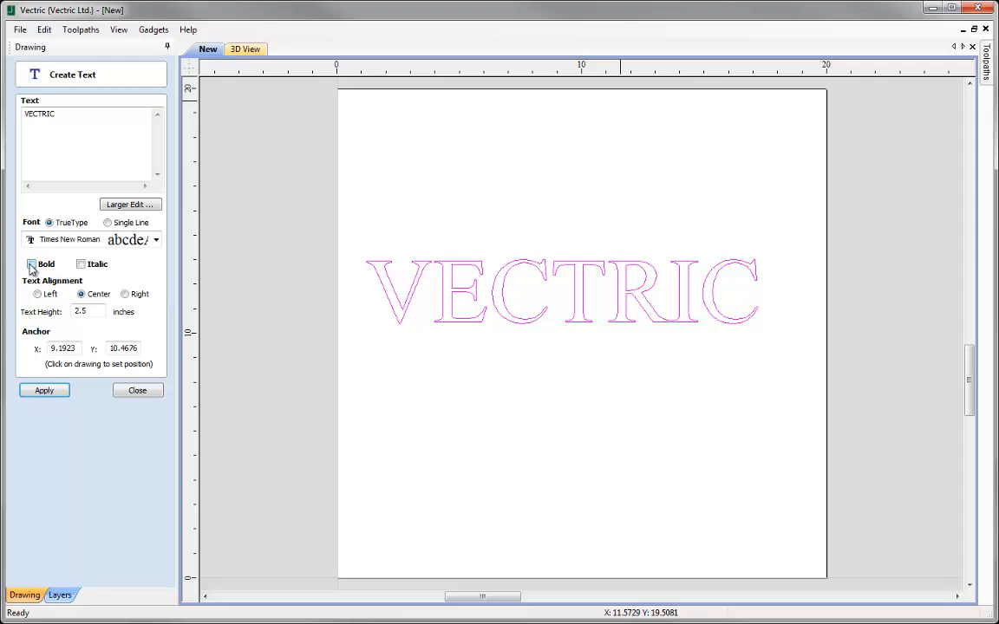
click(45, 391)
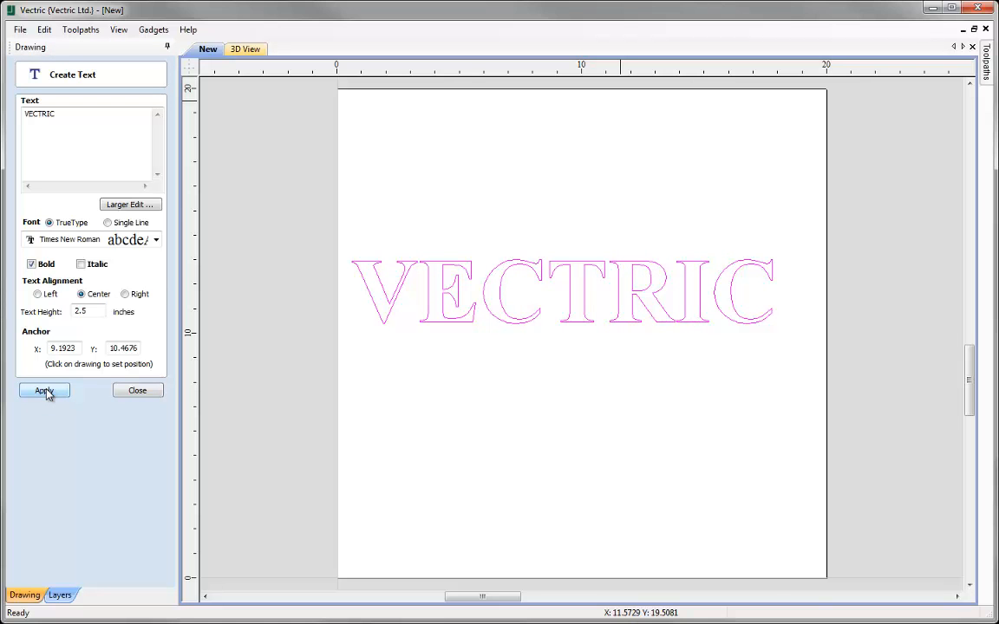
click(82, 265)
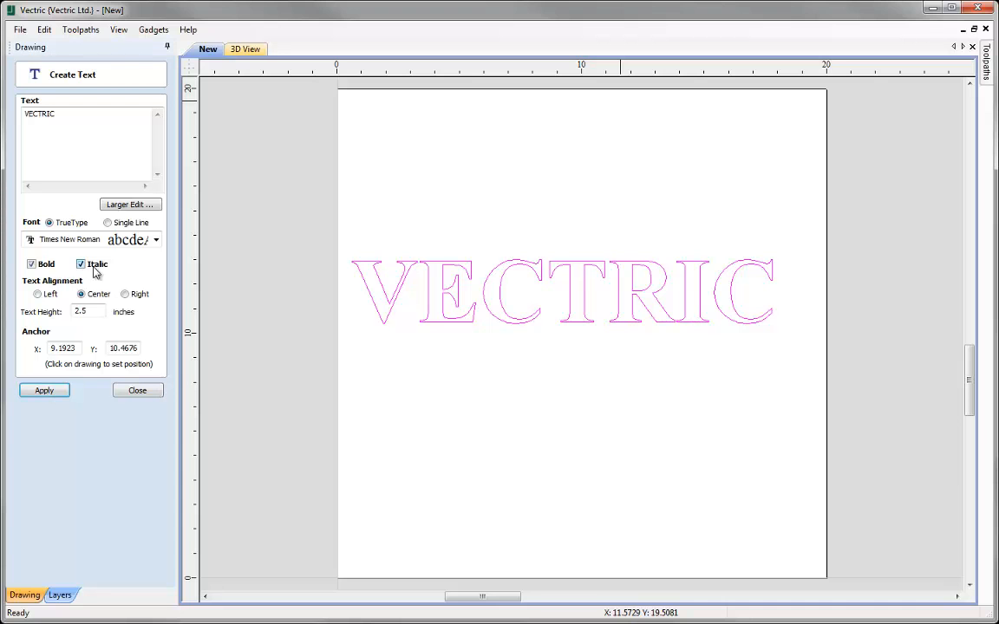
click(47, 392)
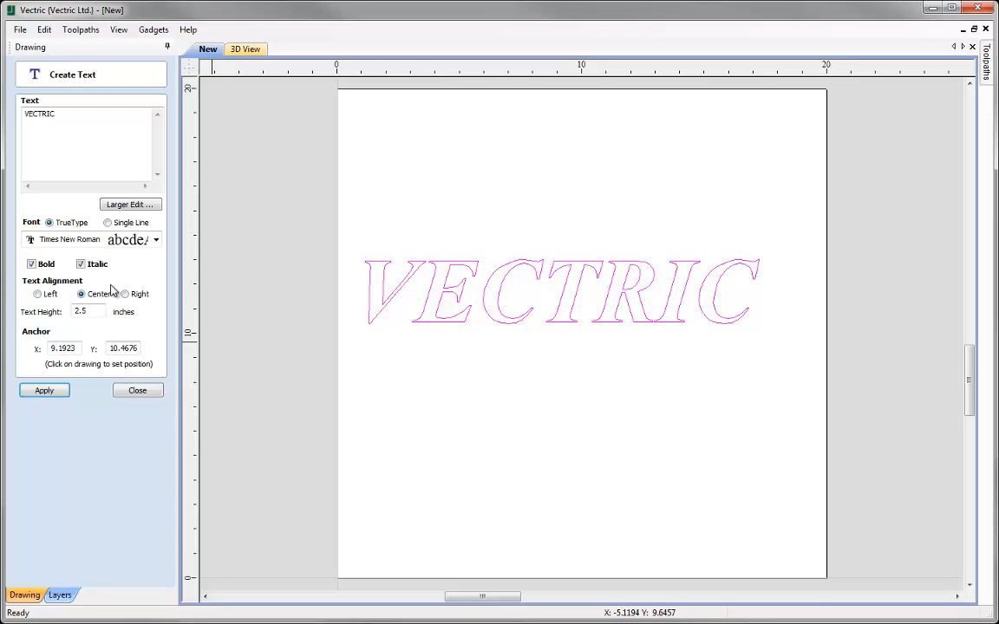
Step: Try left, centre and right alignment on the VECTRIC text, finishing with centre alignment
click(38, 294)
click(45, 393)
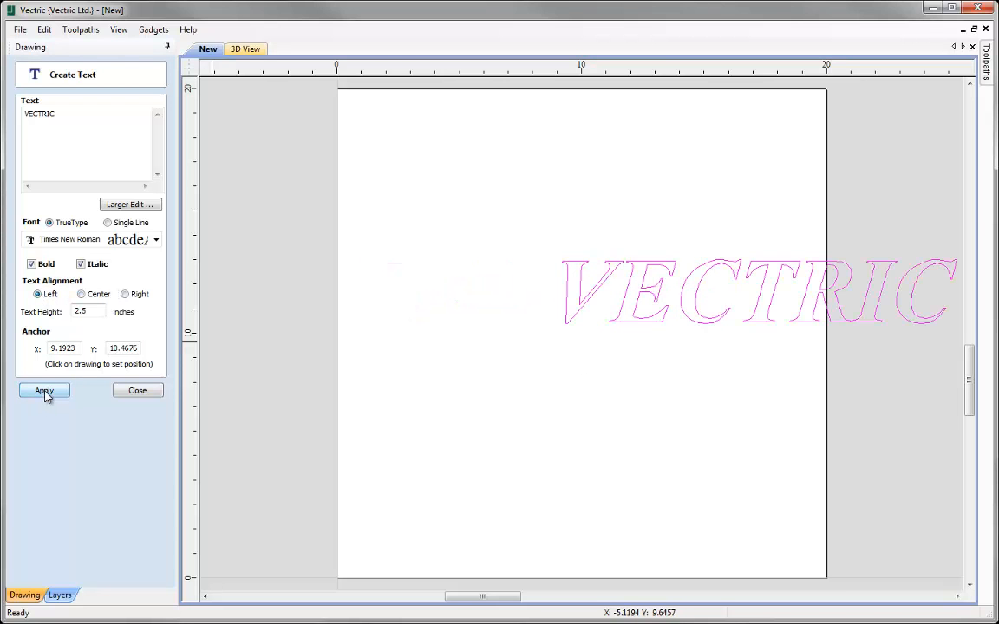
click(80, 294)
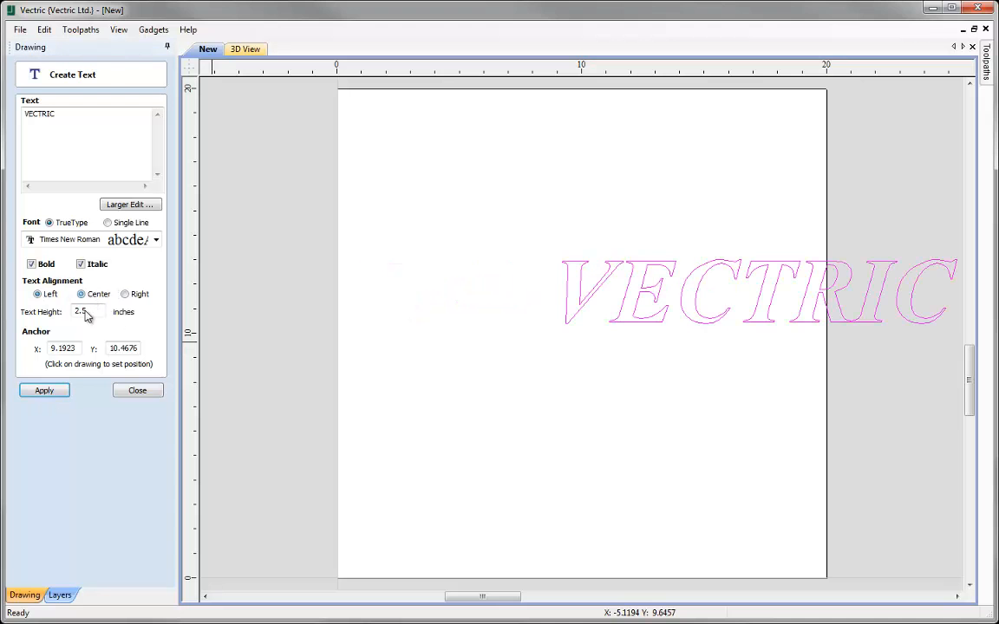
click(52, 391)
click(125, 294)
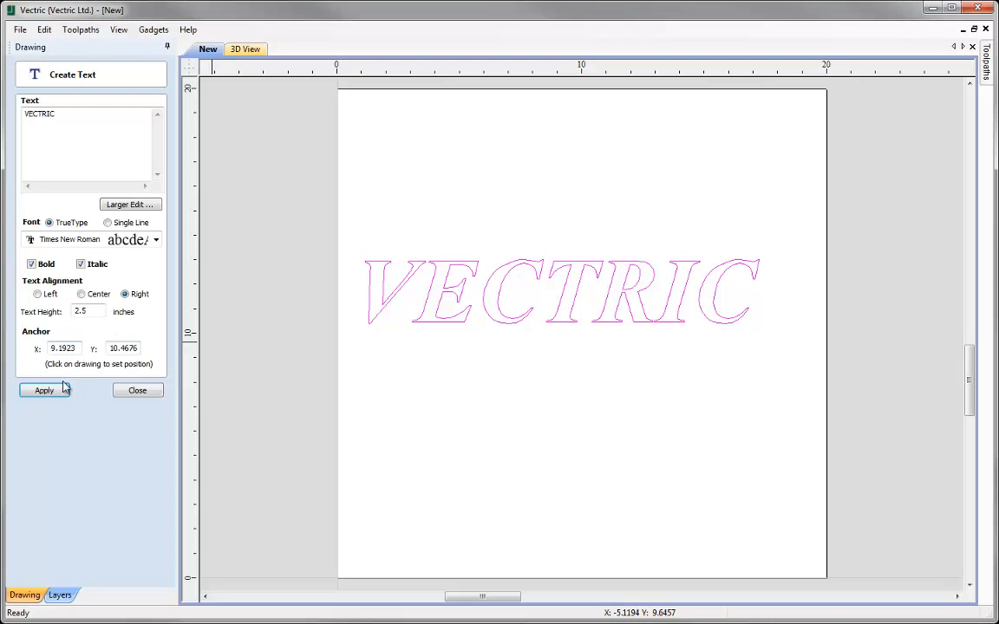
click(59, 392)
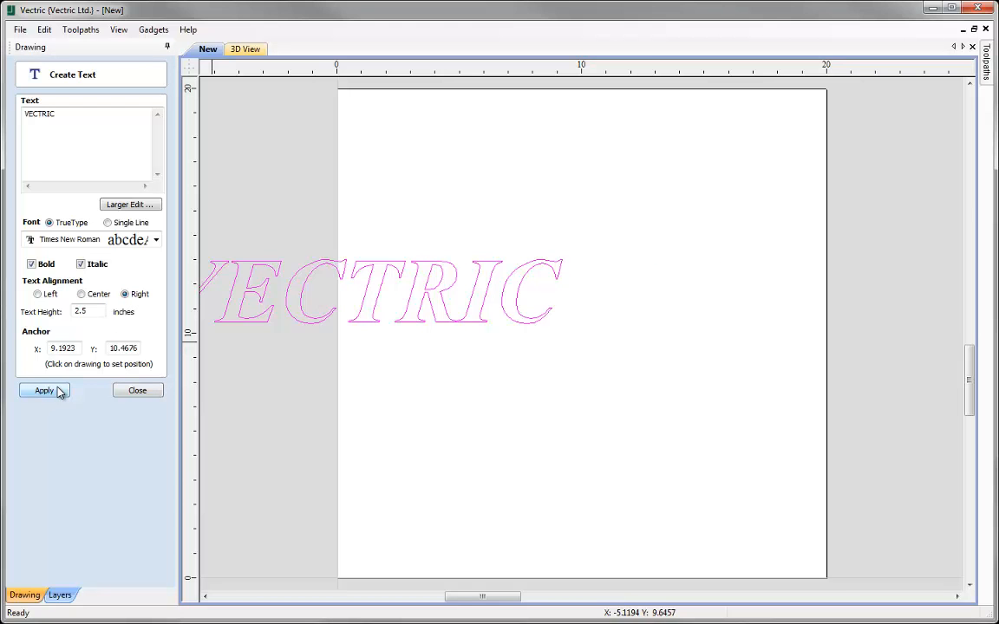
click(80, 294)
click(45, 391)
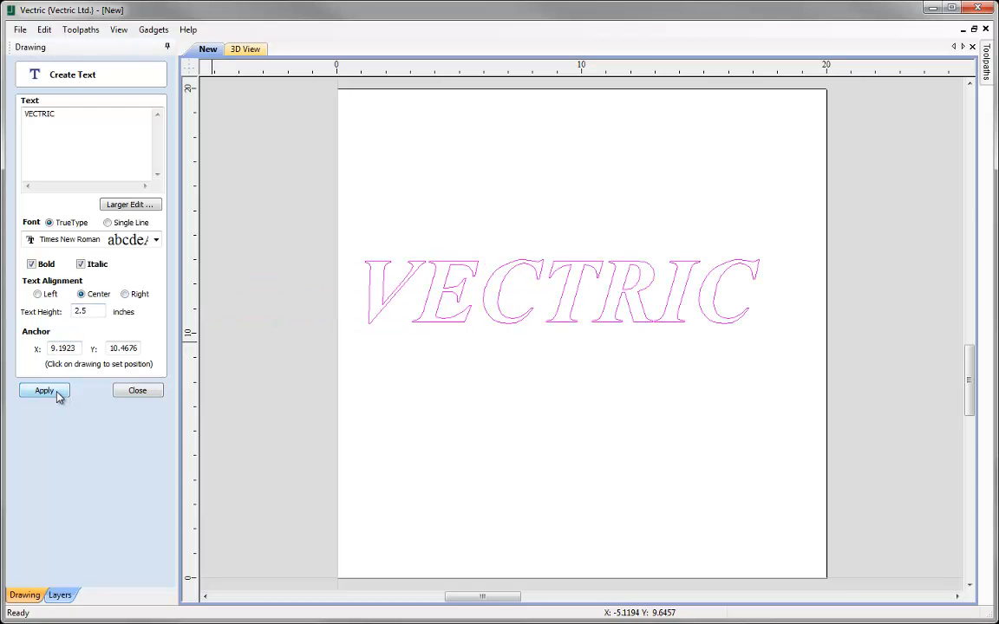
Step: Set the VECTRIC text's height to 3 inches, apply it and finish creating the text
drag(90, 311, 58, 316)
text(3)
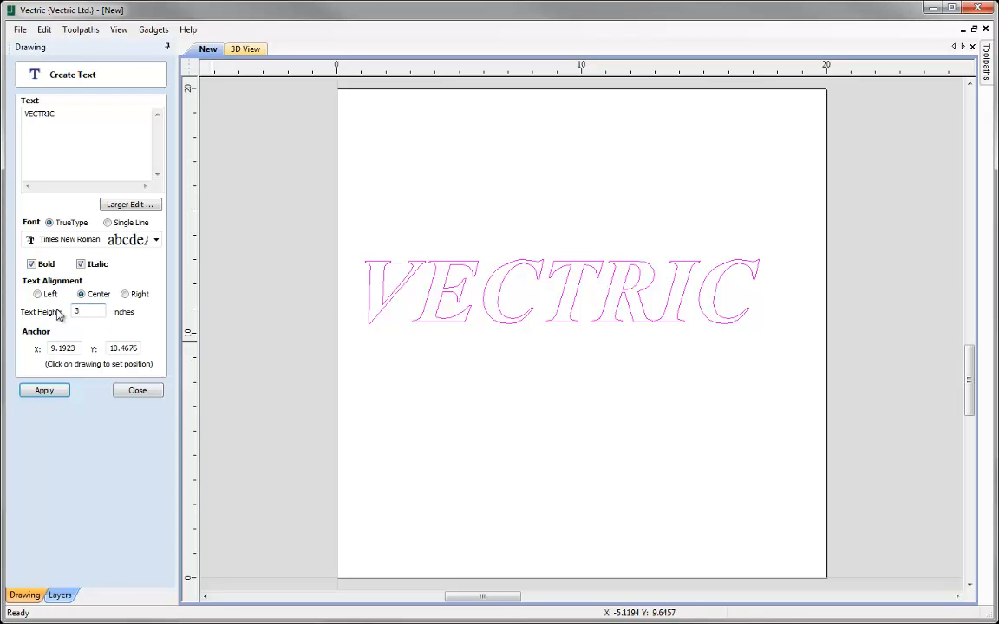
click(44, 391)
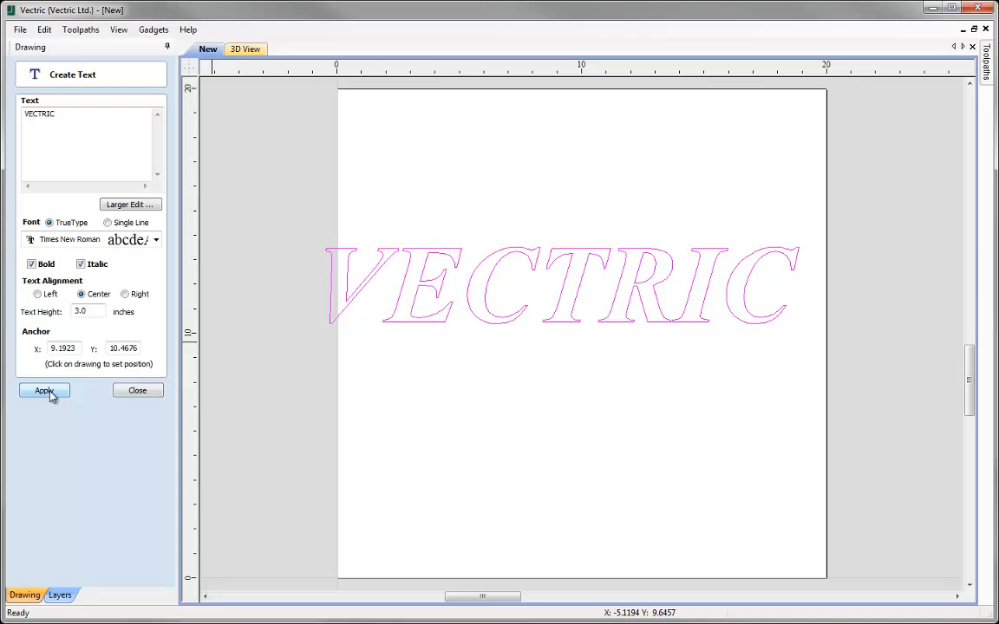
click(134, 394)
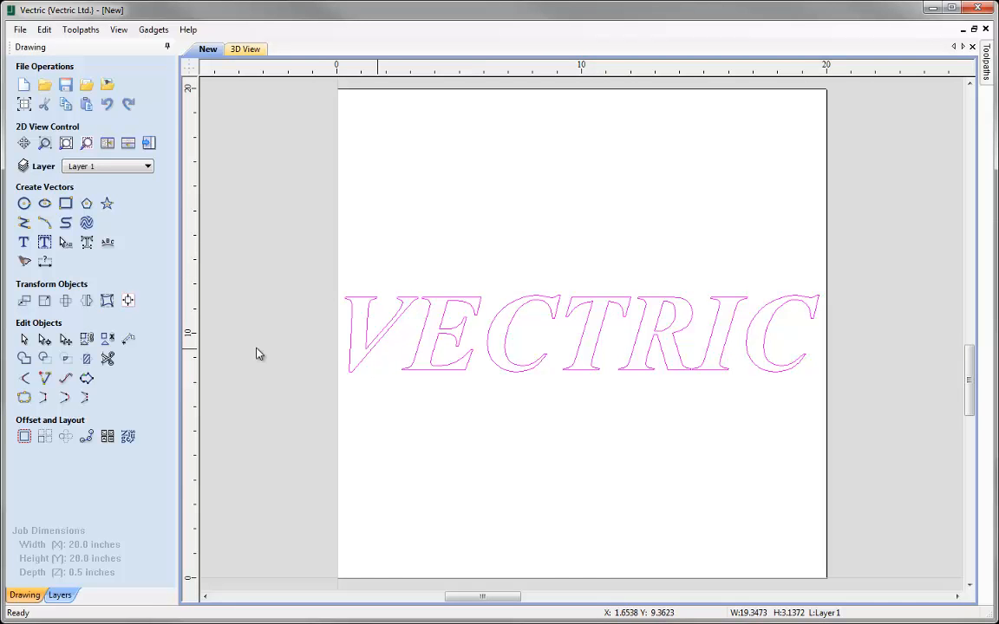
Step: Add the word Software as a second line beneath VECTRIC in the existing text and apply the change
click(24, 242)
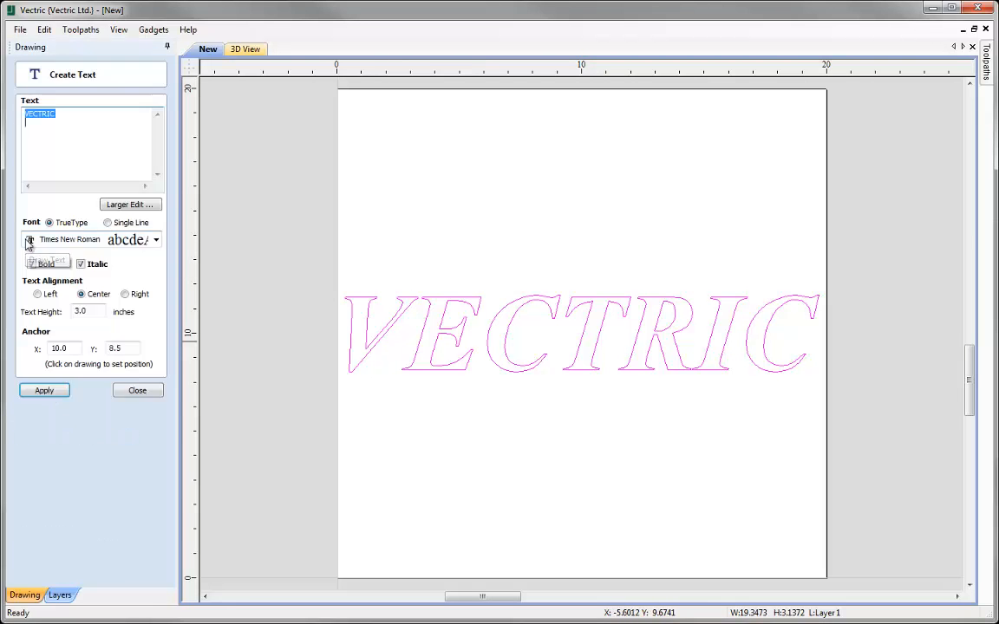
click(69, 120)
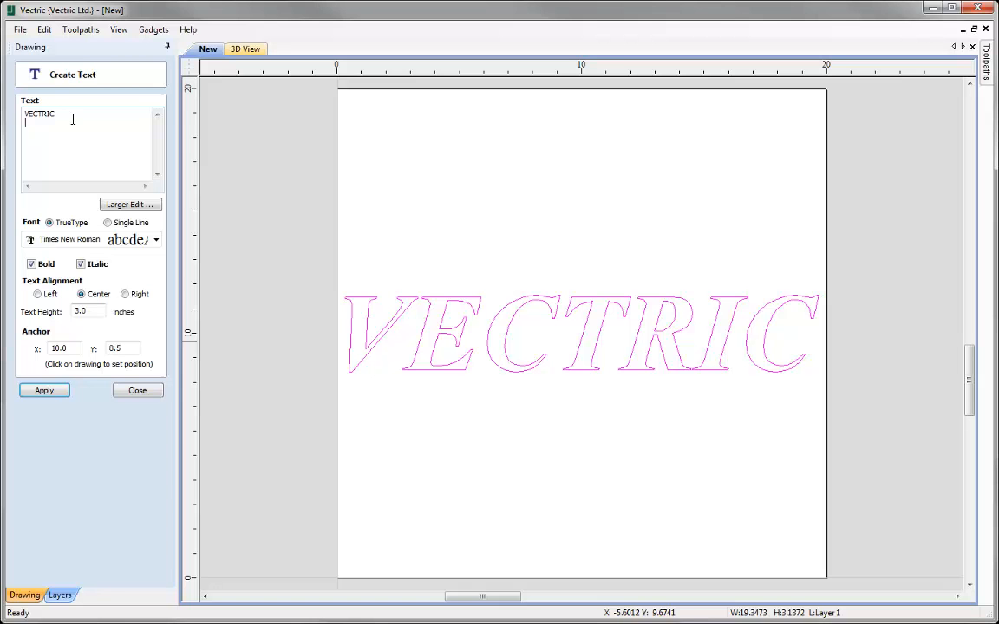
key(Return)
text(Software)
click(28, 394)
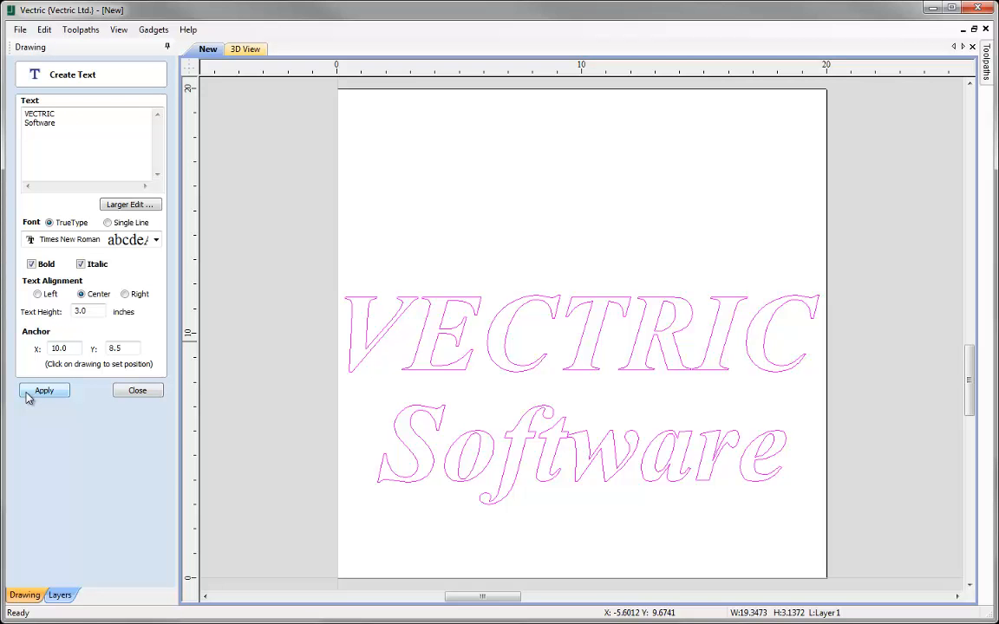
Step: Remove bold and italic from the two-line VECTRIC Software text, apply the change and finish editing
click(32, 264)
click(80, 263)
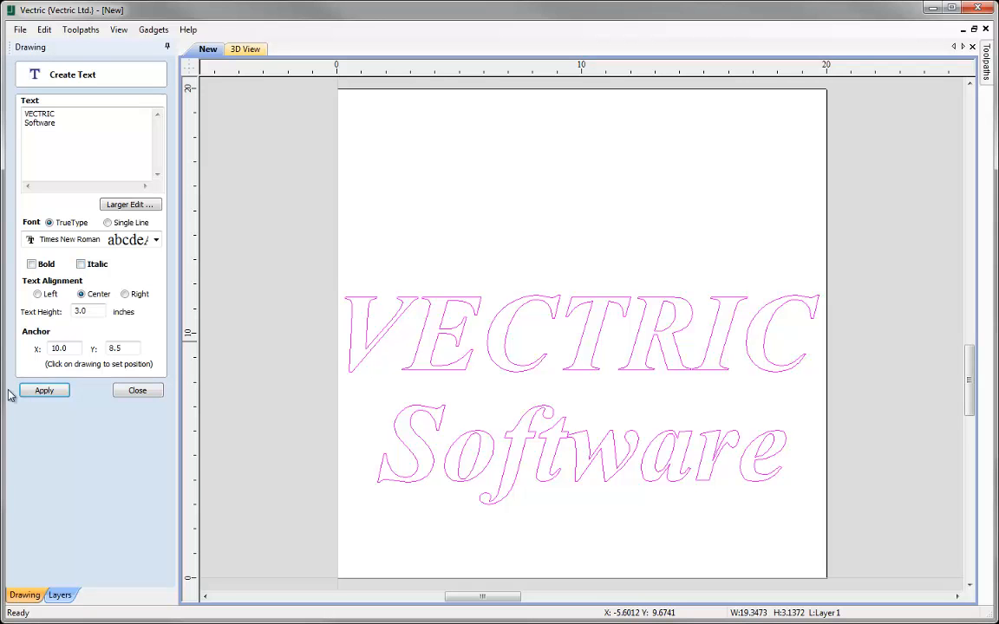
click(52, 395)
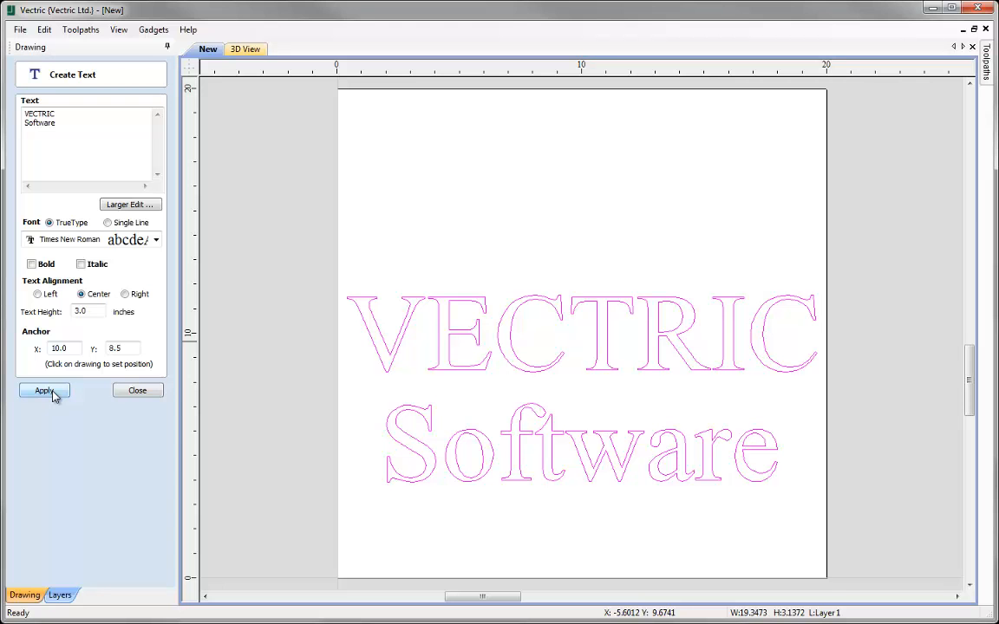
click(137, 391)
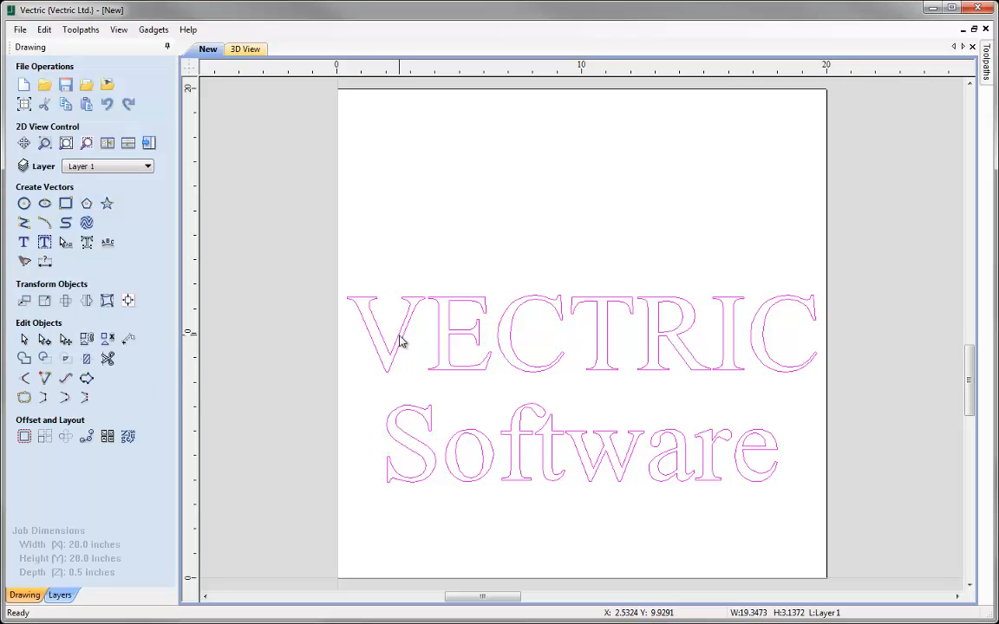
Step: Replace the two-line text with a 16 × 6 inch square-cornered rectangle centred in the job
key(Delete)
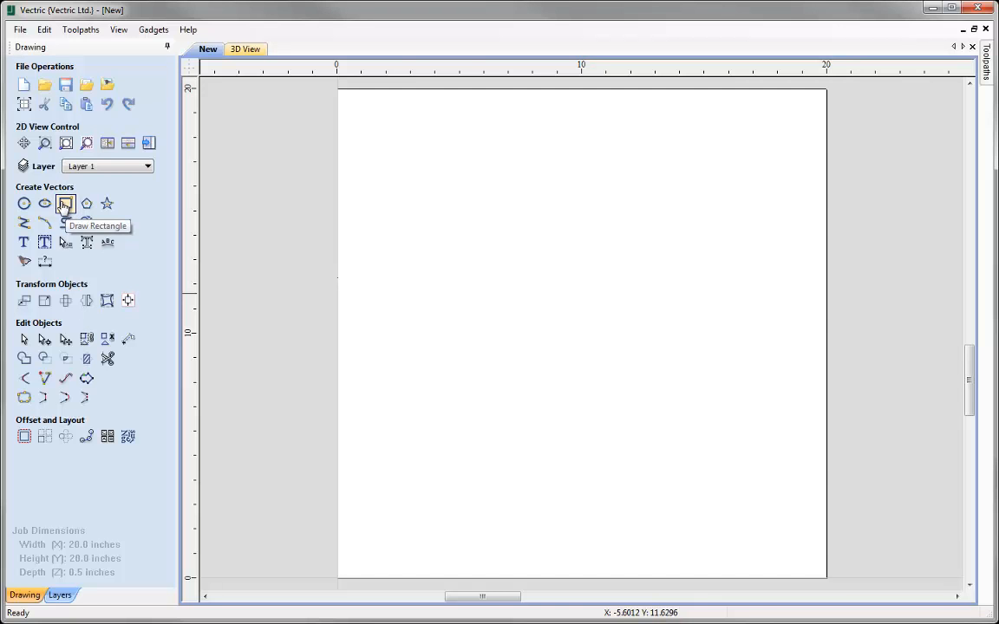
click(65, 205)
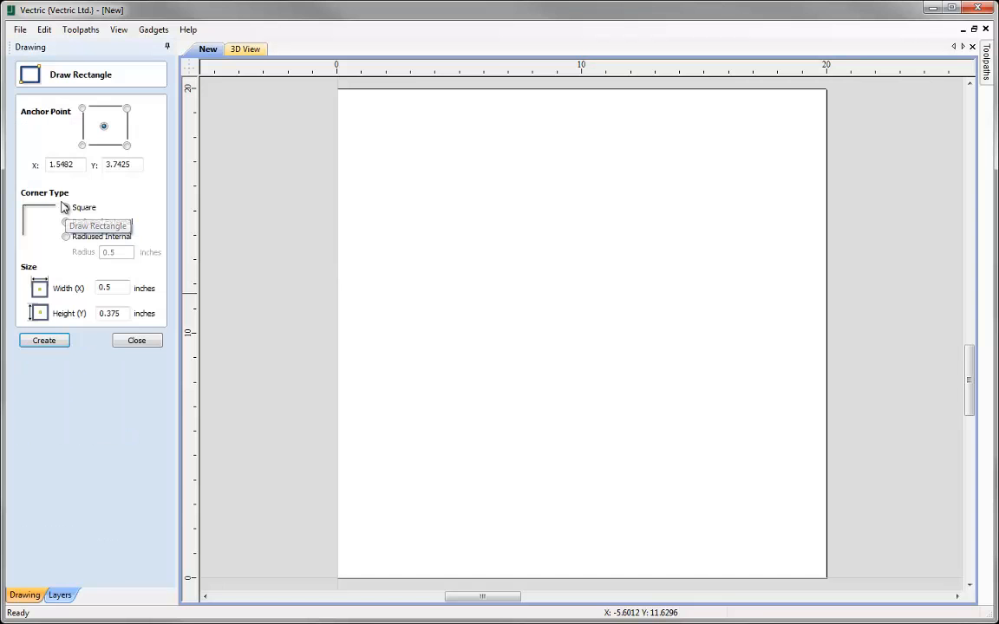
double_click(122, 287)
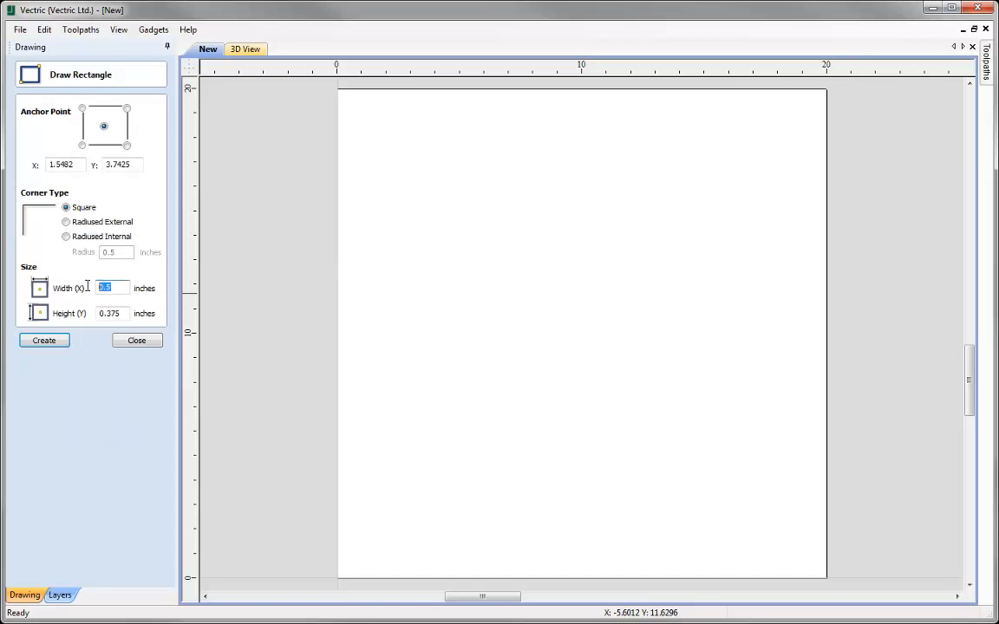
text(16)
double_click(108, 314)
text(6)
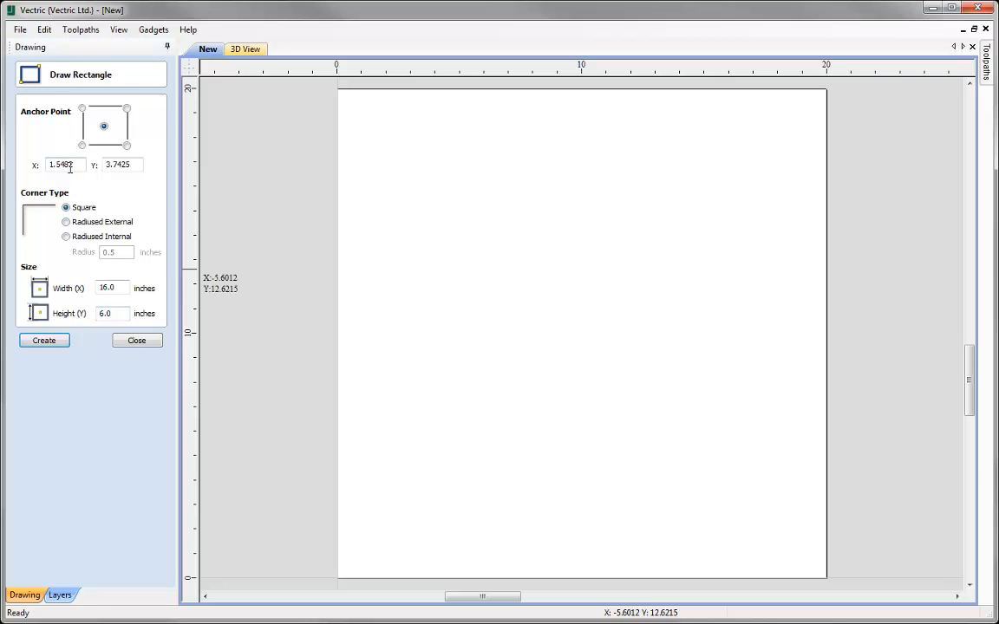
click(44, 340)
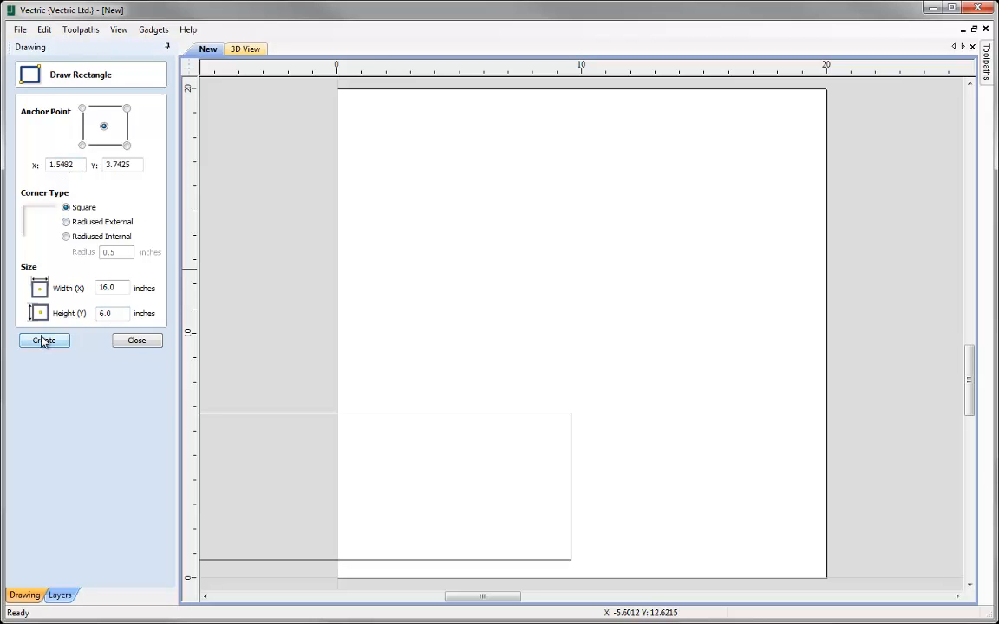
click(137, 343)
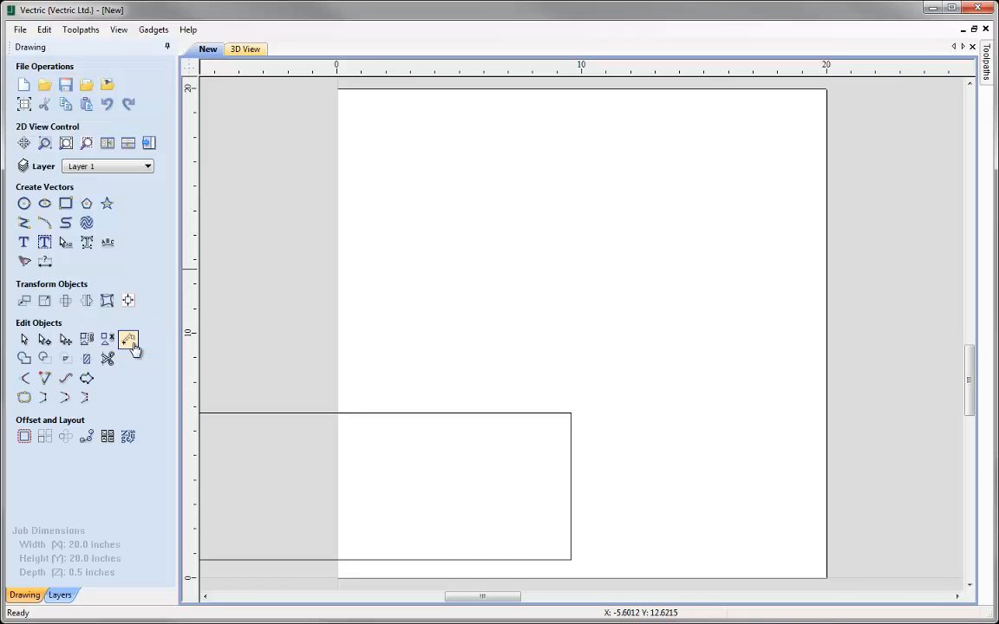
click(379, 414)
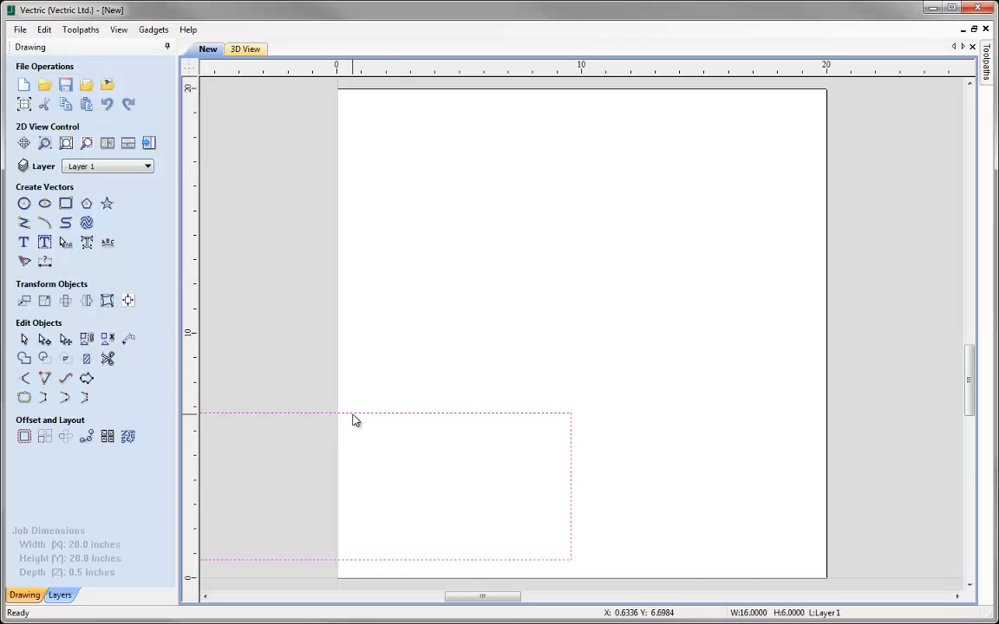
key(F9)
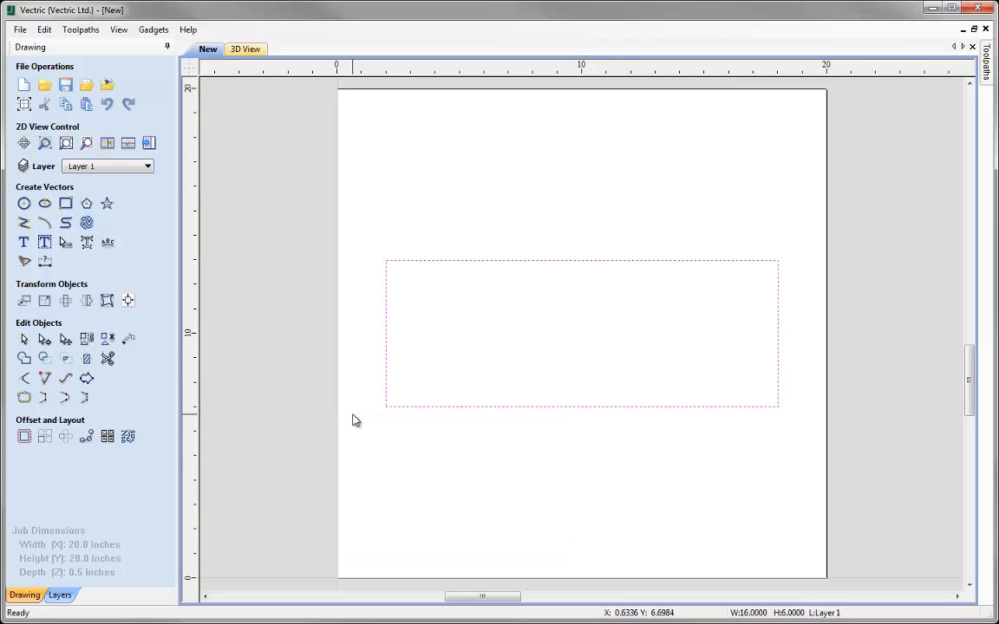
Step: Auto-layout the three-line text VECTRIC, SOFTWARE, FOR CNC inside the selected rectangle and apply it
click(44, 244)
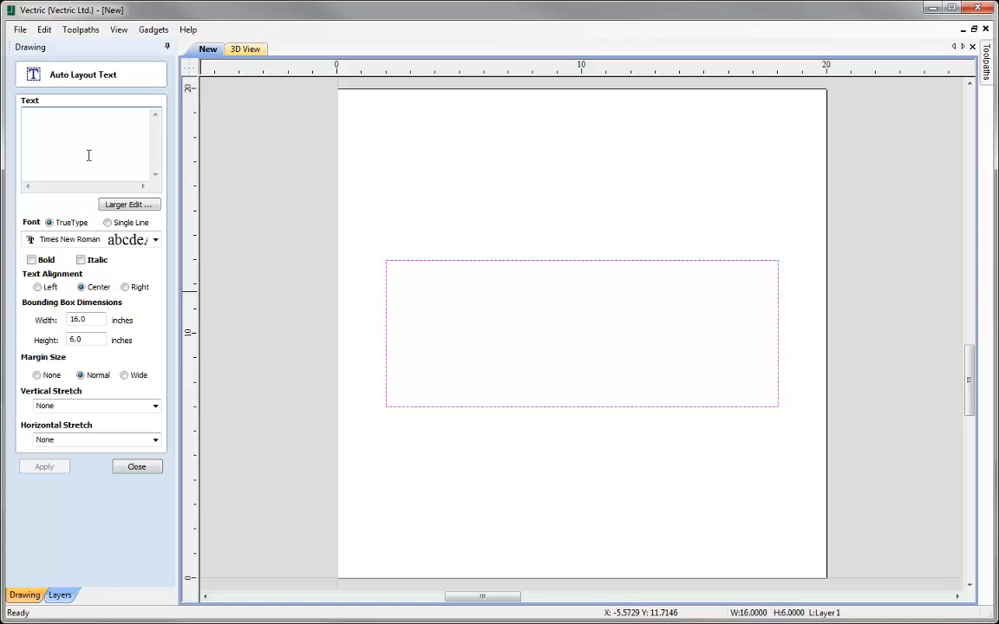
text(VECT)
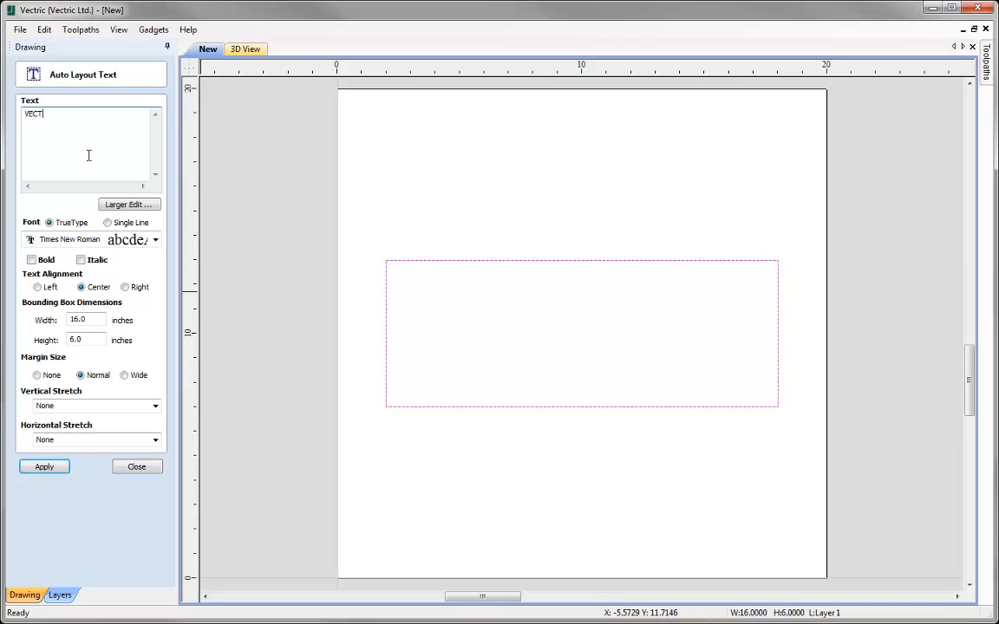
text(RIC )
text(SOFTWARE )
text(FOR CNC)
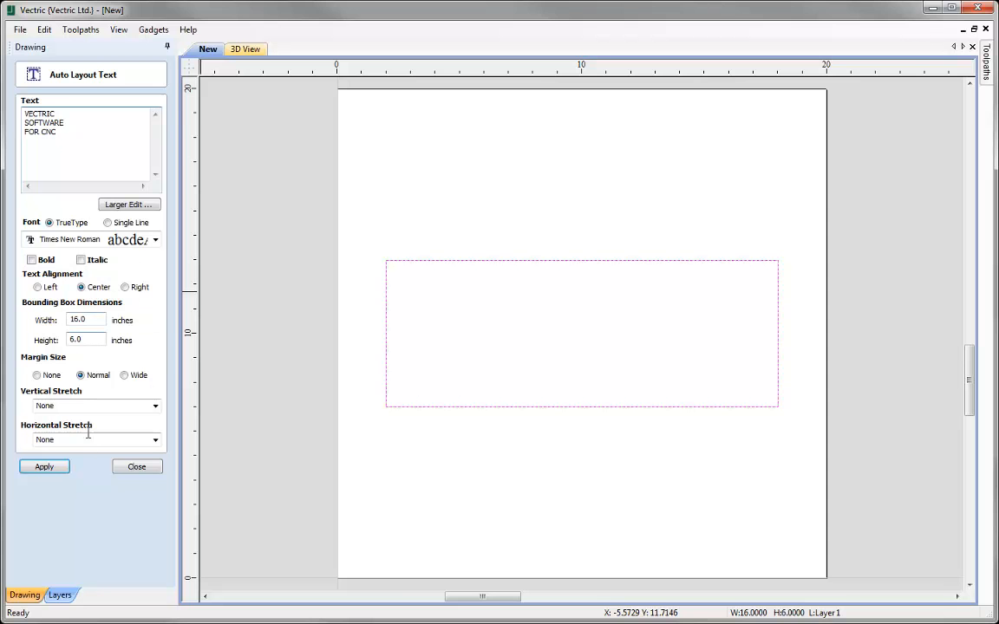
click(50, 471)
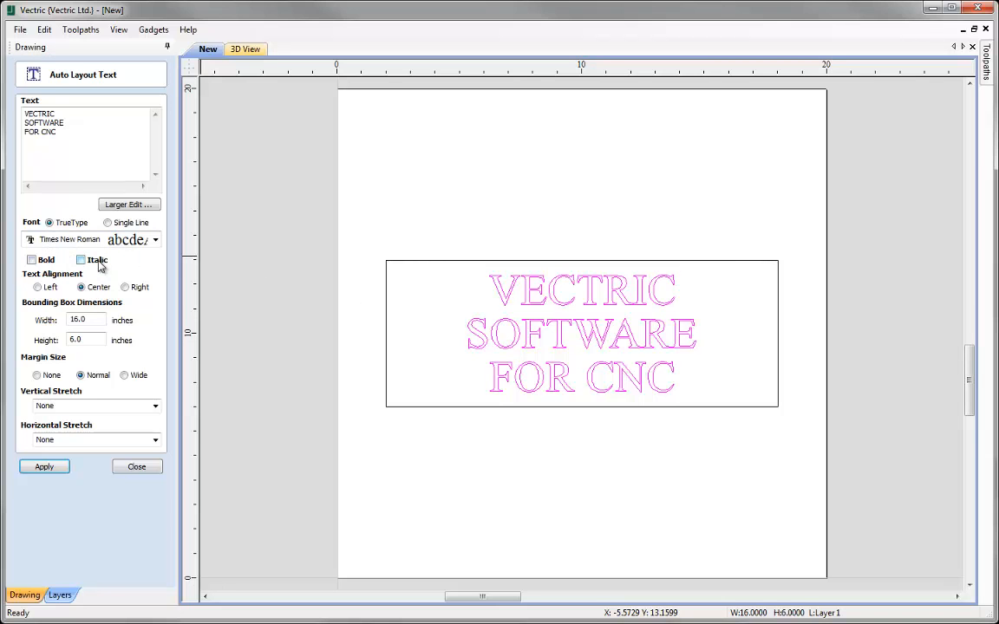
Step: Try left and right alignment on the text in the rectangle, finishing with centre alignment
click(37, 287)
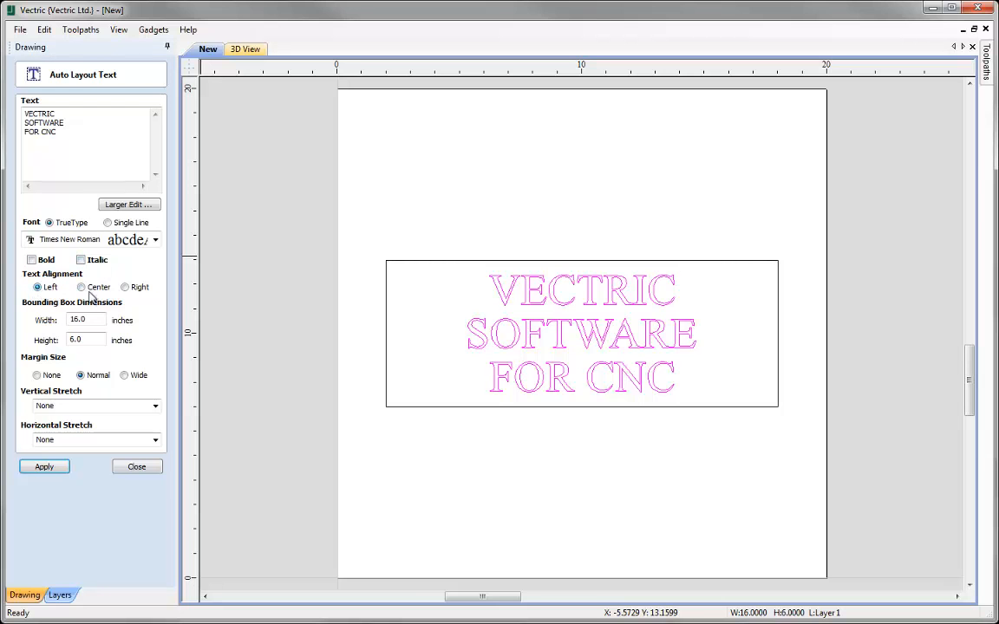
click(44, 466)
click(130, 291)
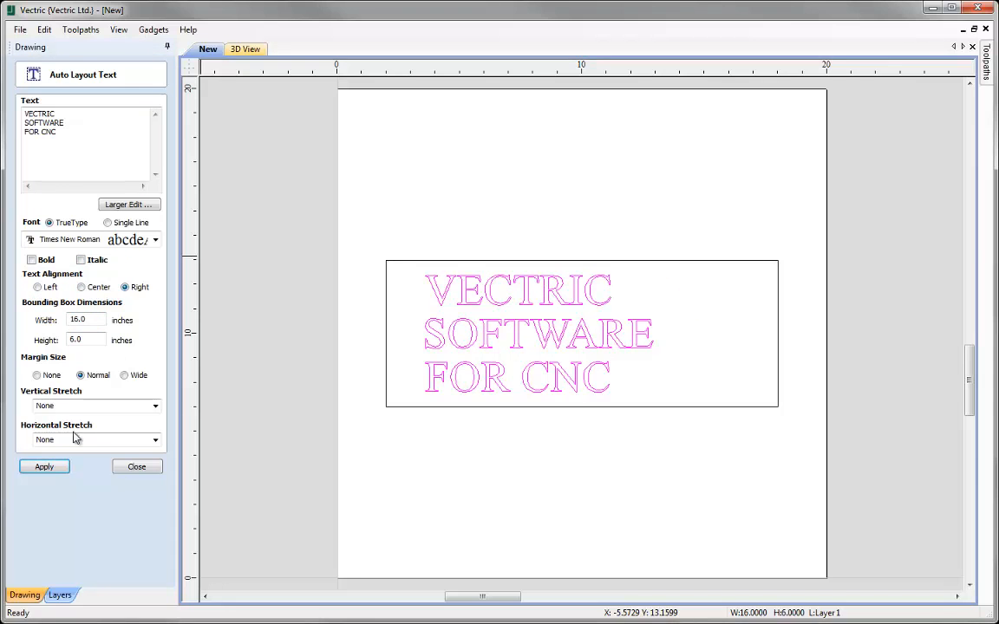
click(44, 466)
click(82, 287)
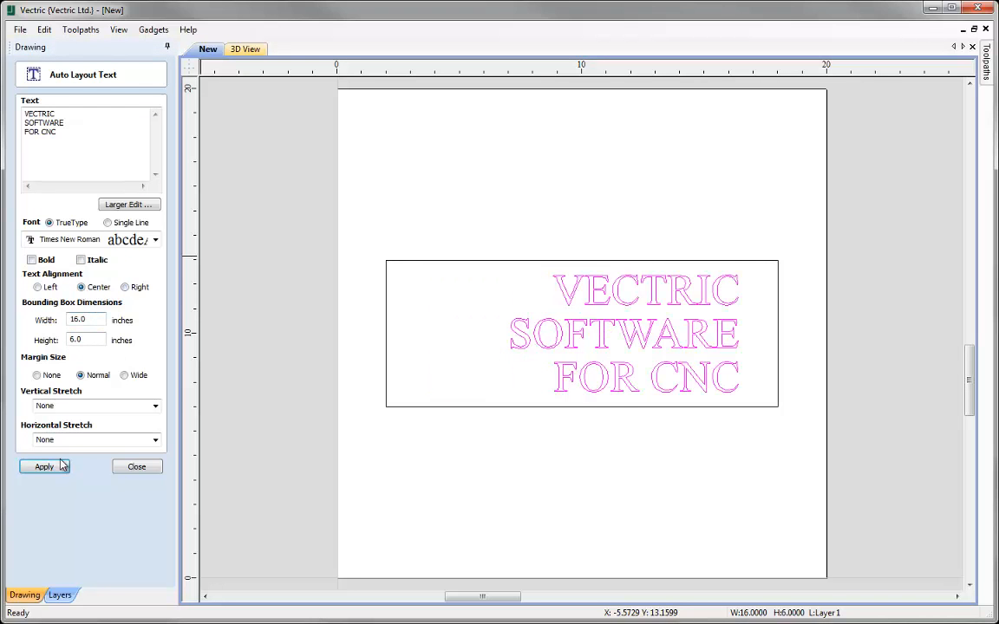
click(57, 468)
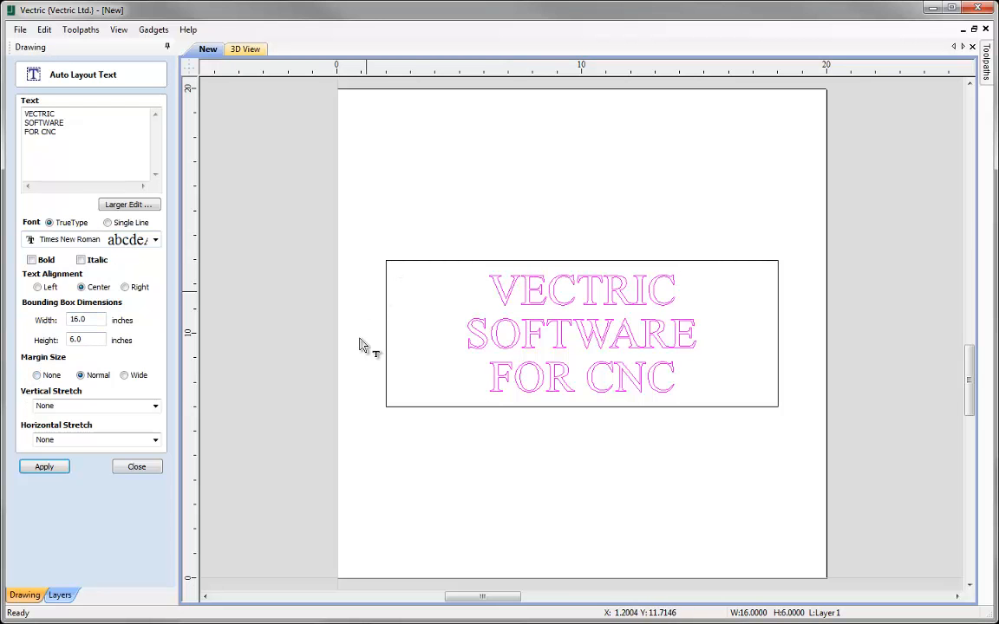
Step: Try the None and Wide margin sizes on the text in the rectangle, finishing with the Normal margin
click(36, 374)
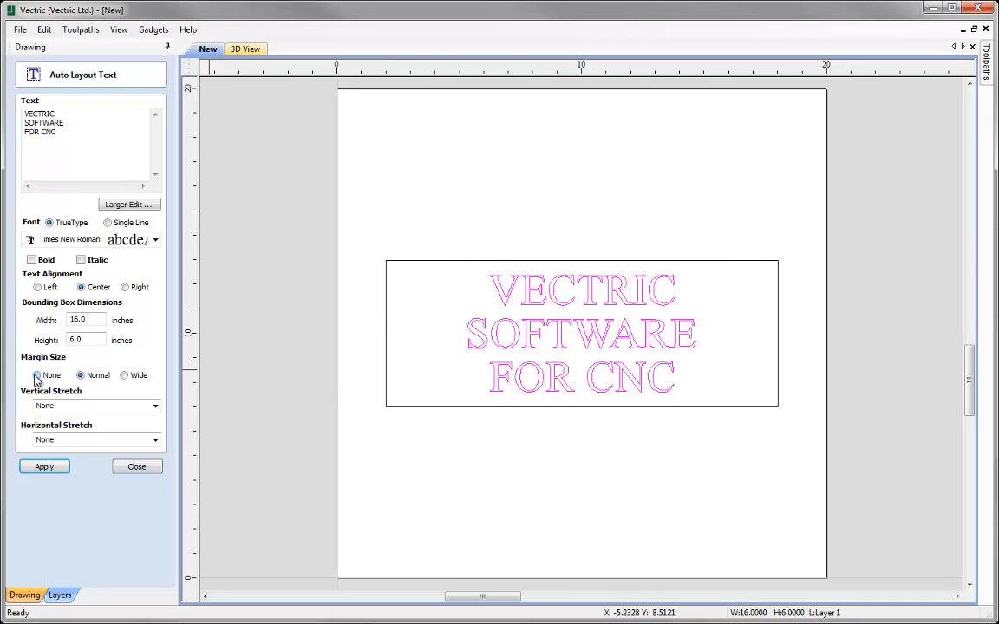
click(49, 470)
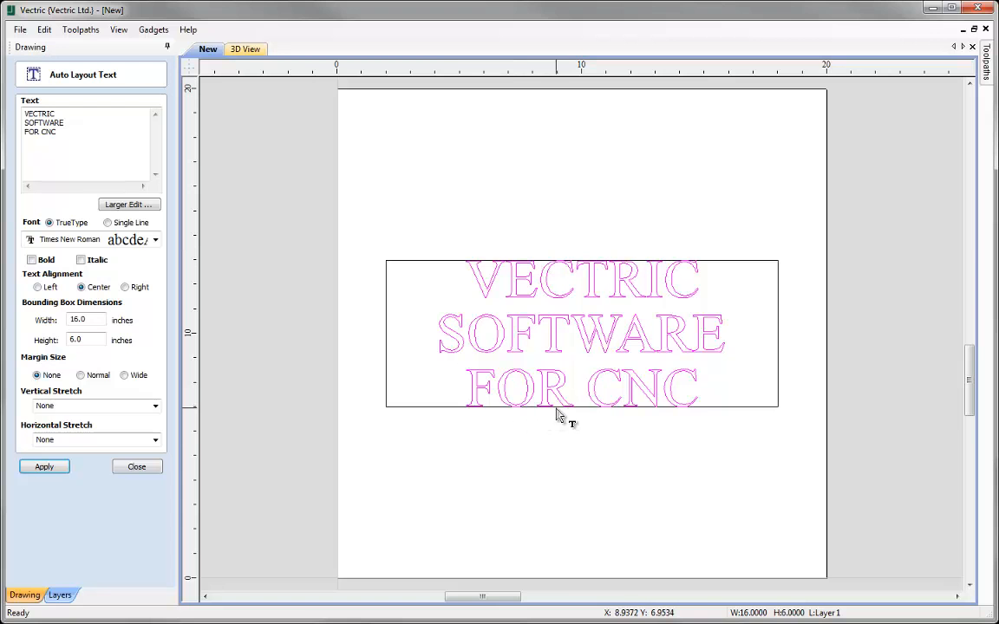
click(123, 376)
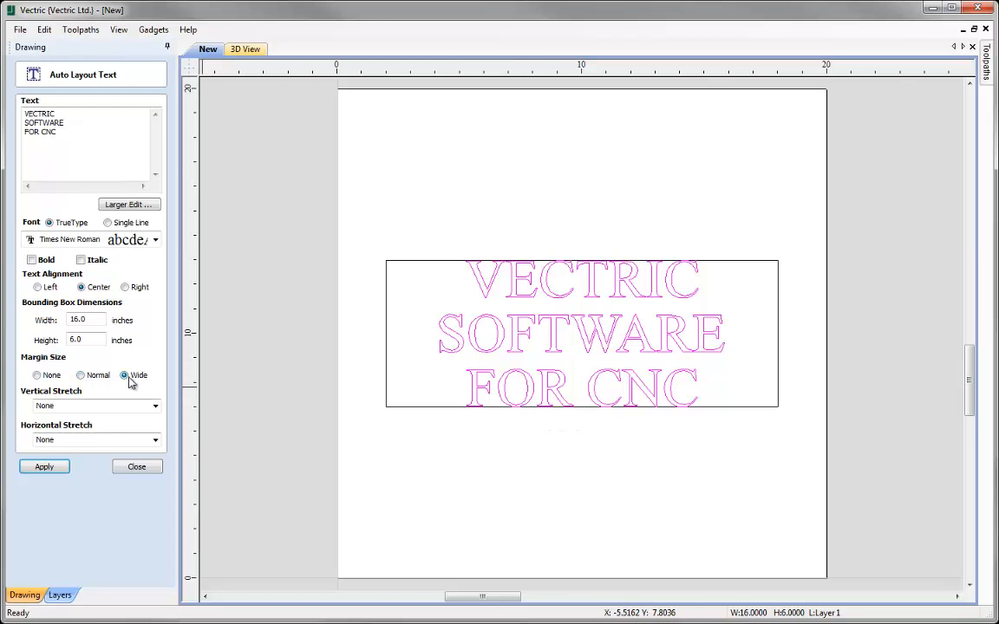
click(44, 467)
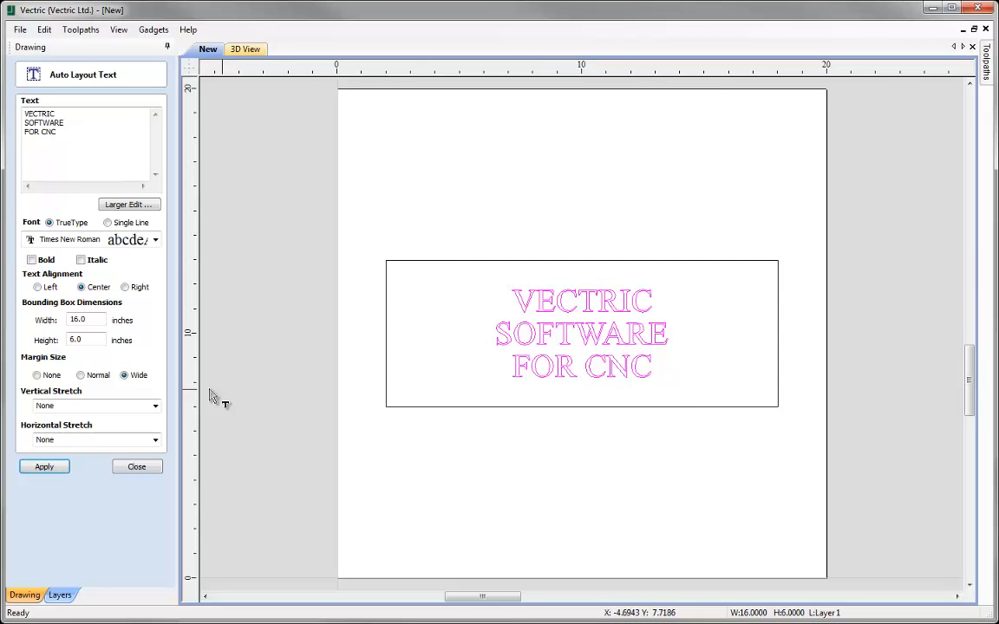
click(79, 376)
click(46, 468)
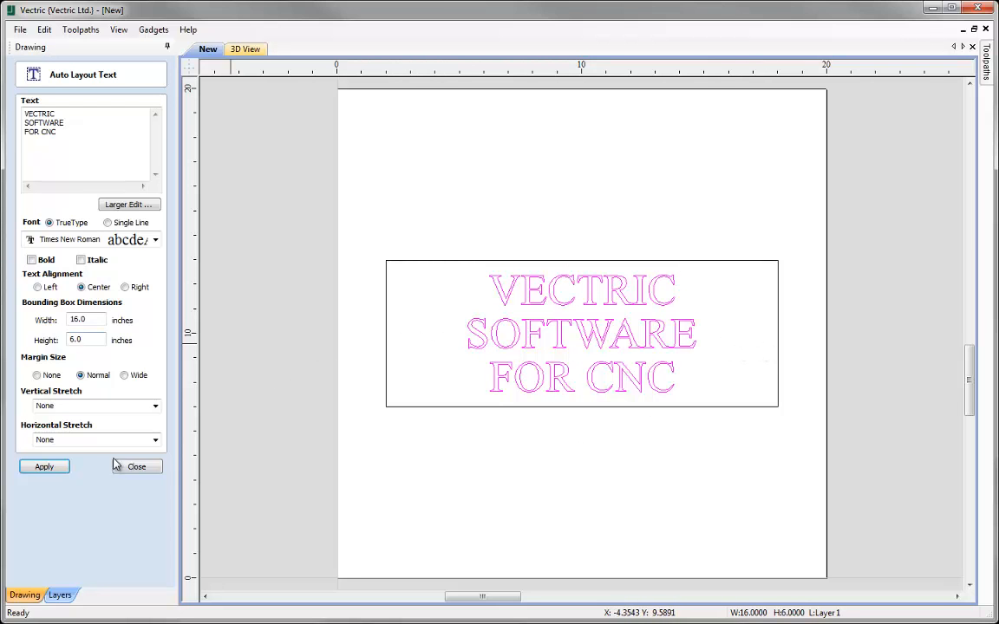
Step: Set the text's horizontal stretch to Stretch Characters, apply it and finish the auto layout
click(155, 442)
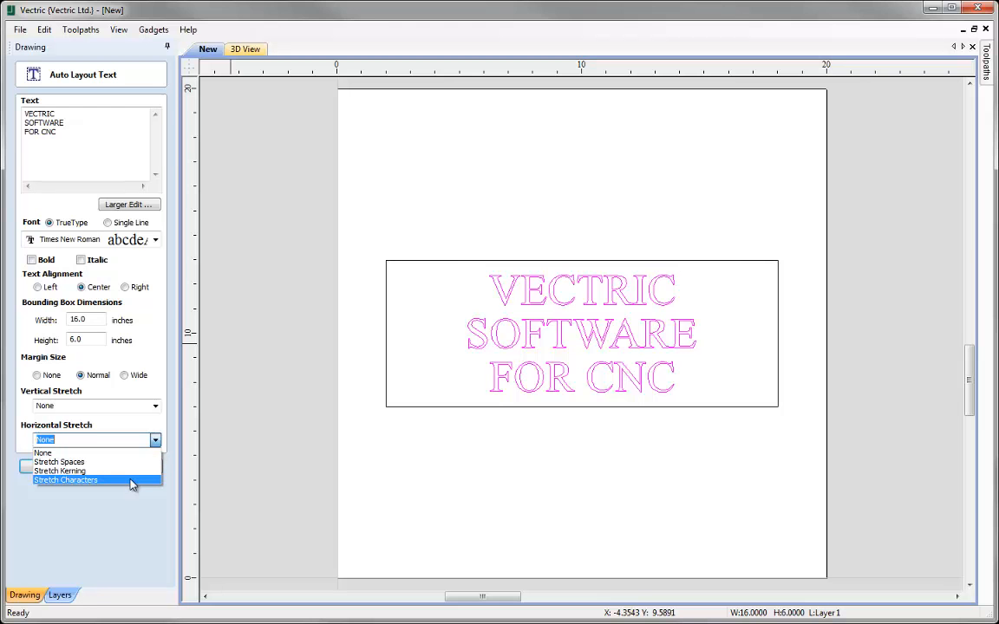
click(136, 481)
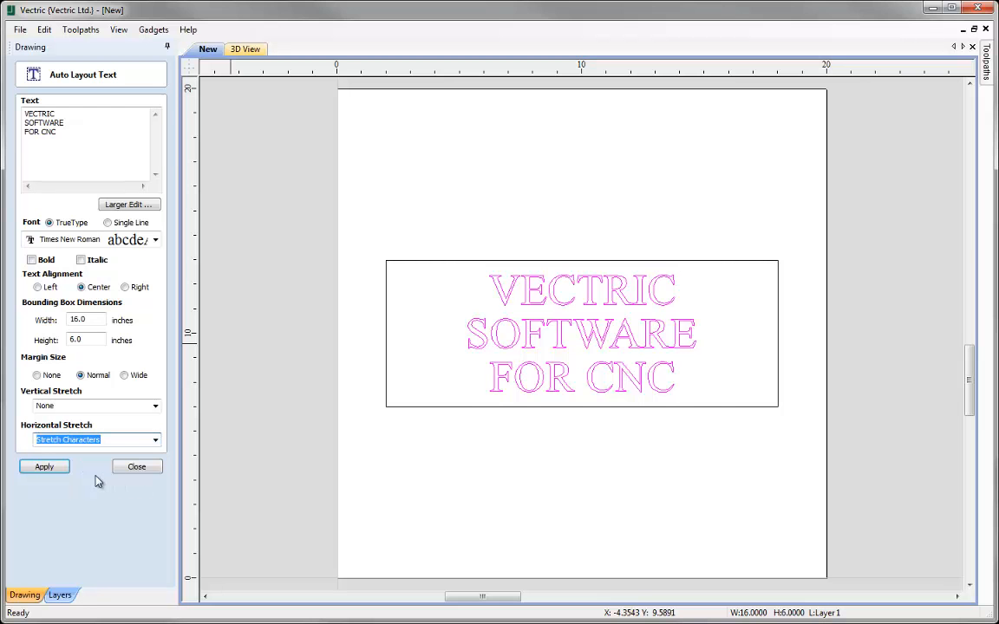
click(49, 470)
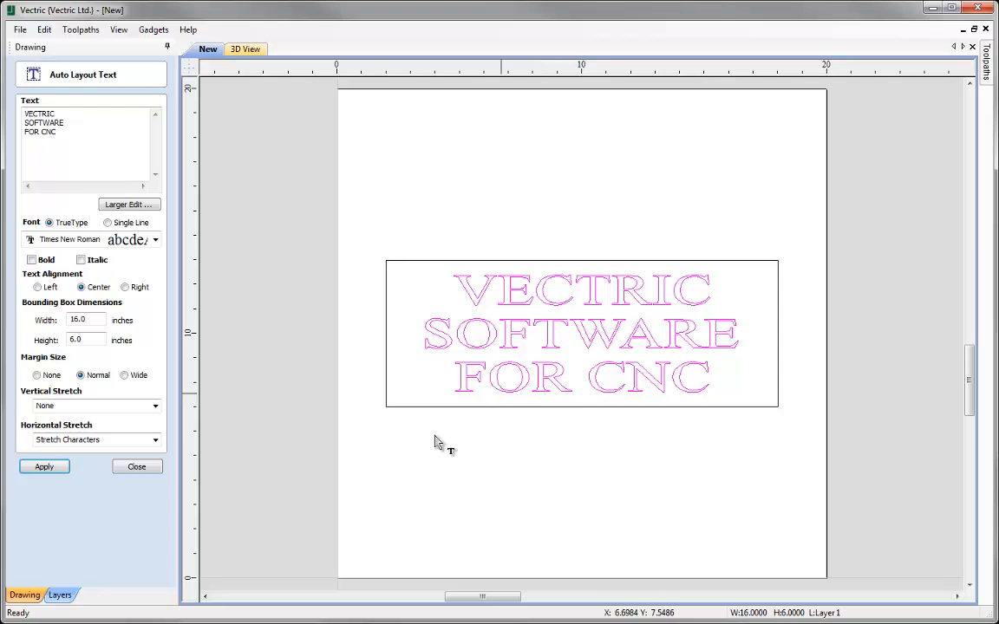
click(134, 468)
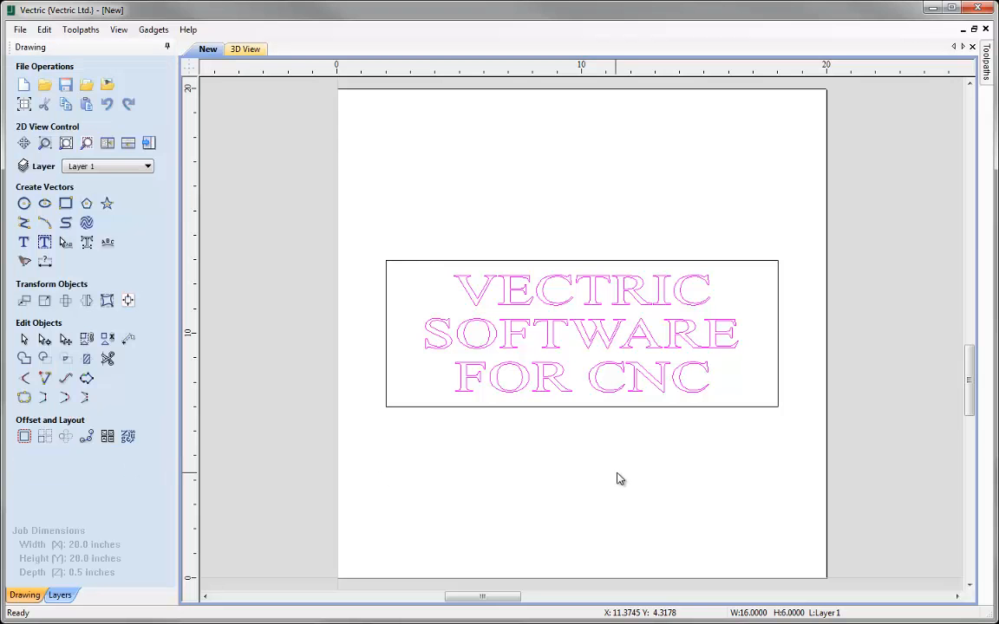
Step: Replace the rectangle and its text with new two-line text reading VECTRIC above Software, and finish creating it
drag(364, 216, 786, 479)
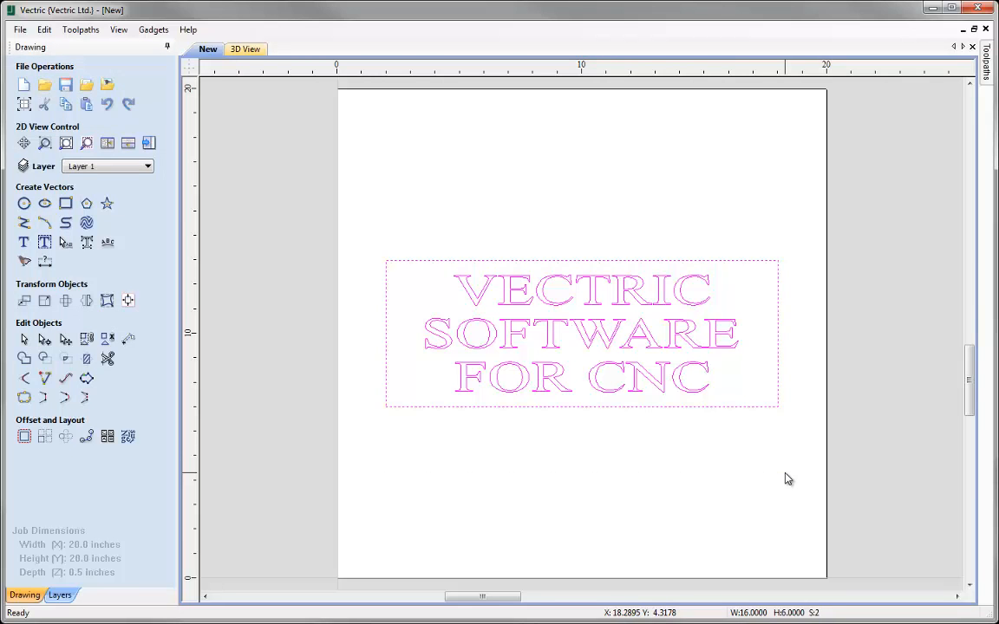
key(Delete)
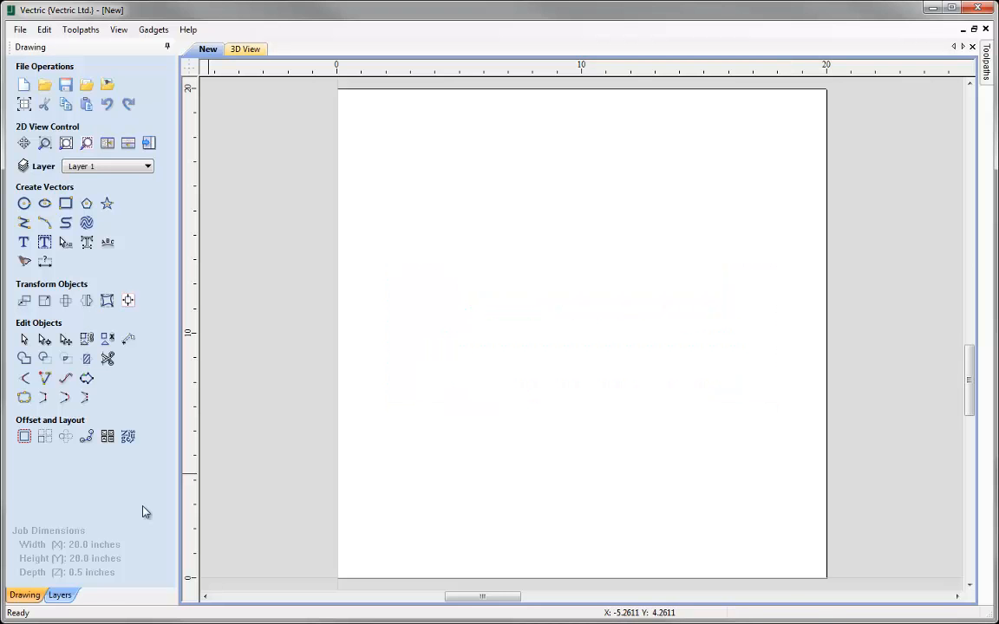
click(25, 242)
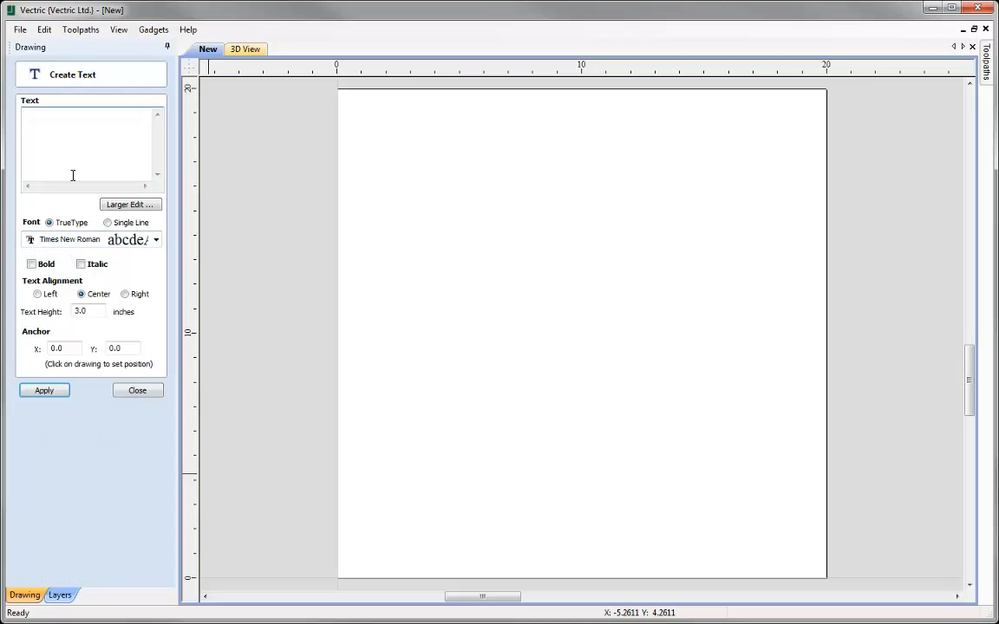
text(VECTRIC )
text(Software)
click(61, 393)
click(145, 394)
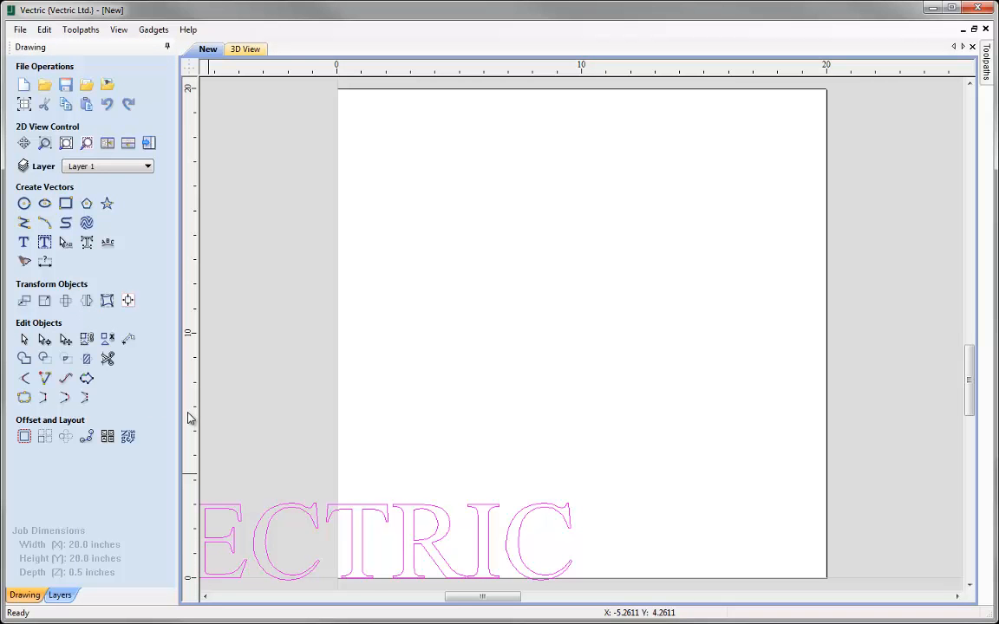
Step: Centre the two-line text in the job and tighten the letter spacing between the V and E of VECTRIC
key(F9)
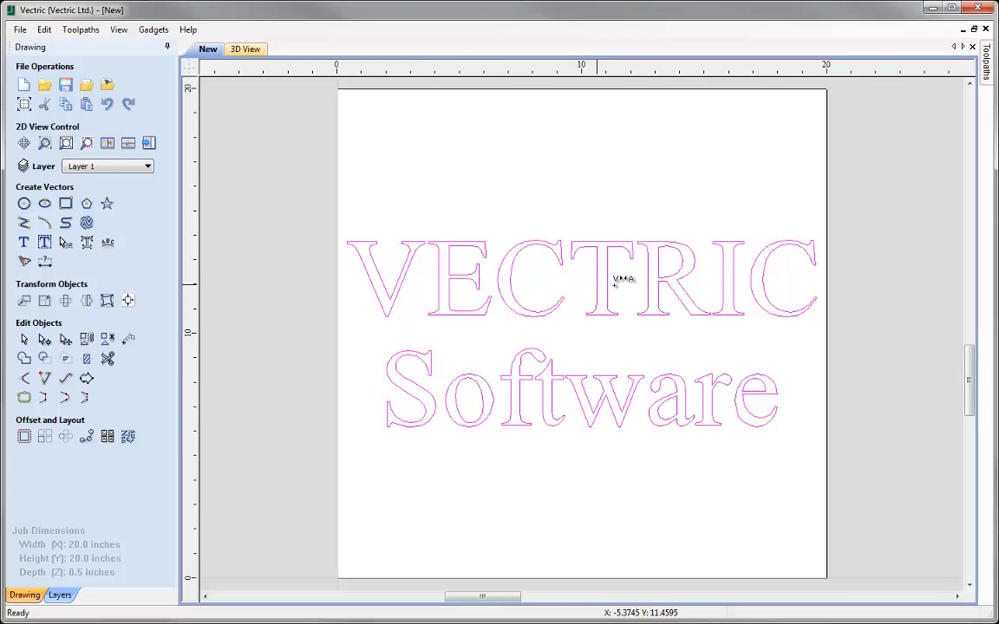
click(418, 281)
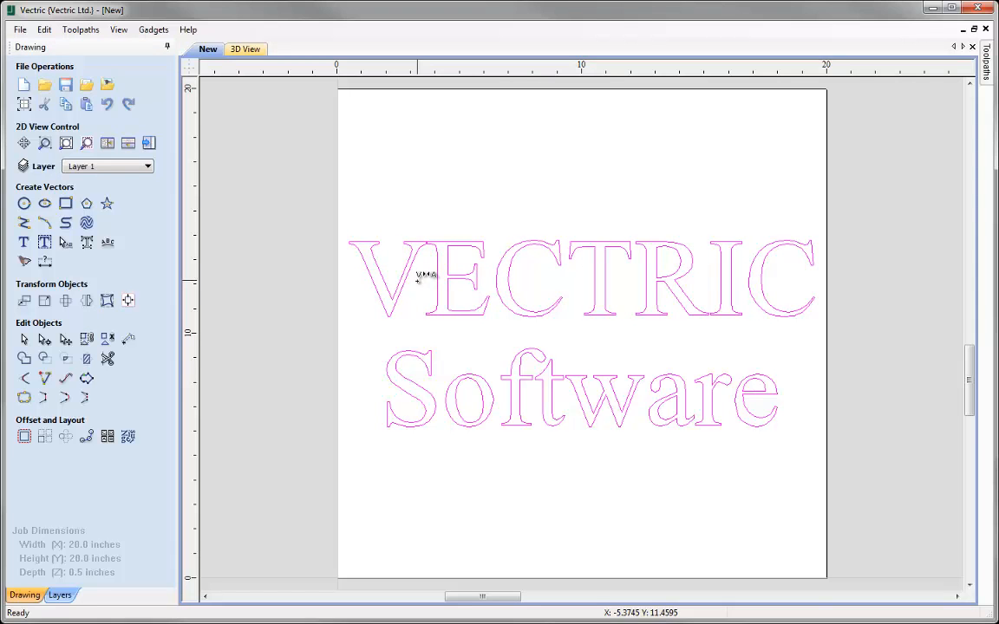
click(416, 280)
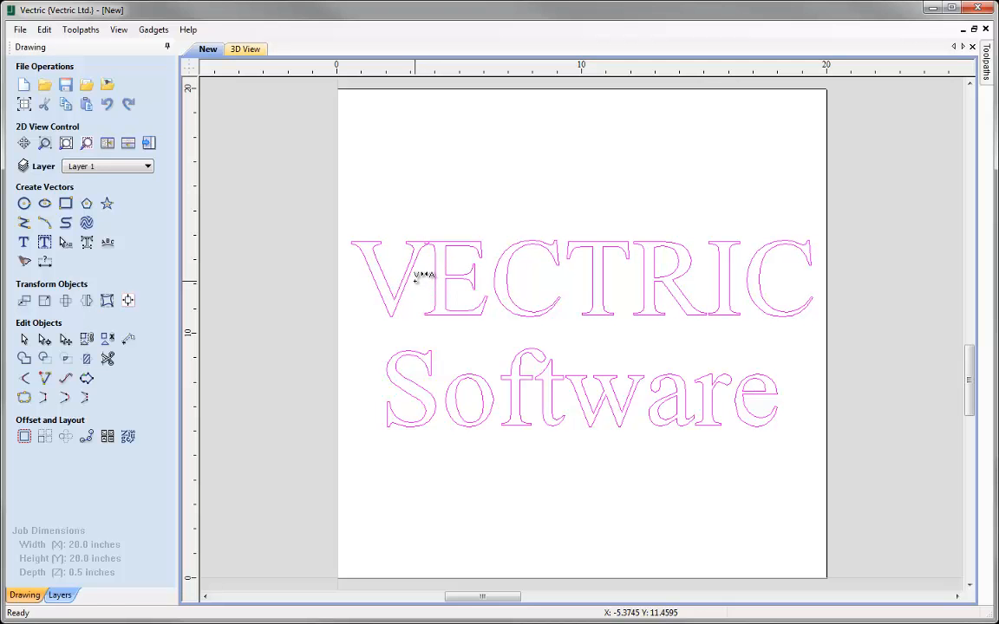
click(420, 276)
click(422, 277)
click(422, 276)
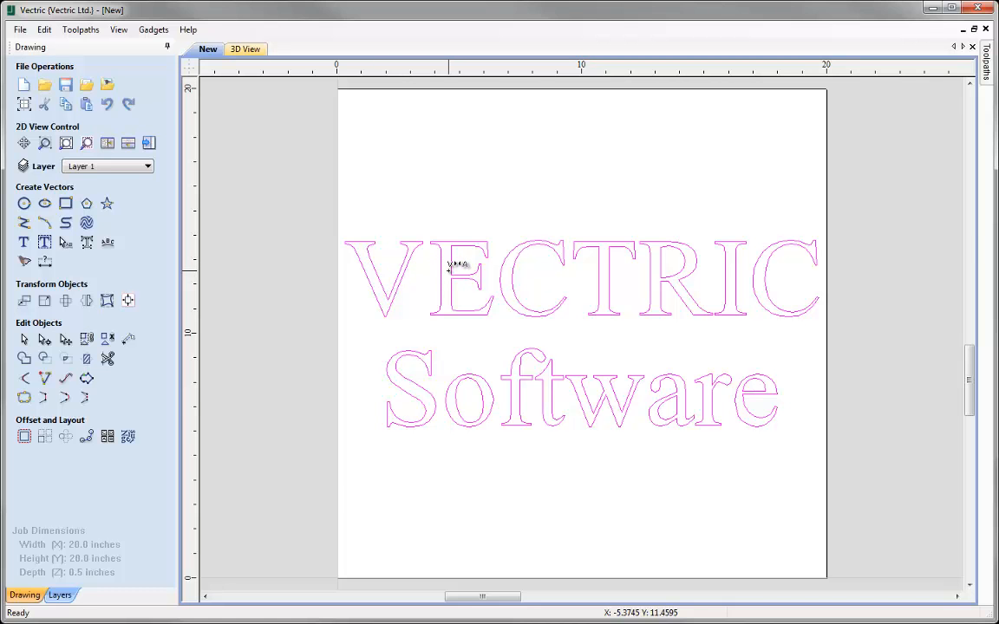
Step: Try tighter and wider spacing between the V and E of VECTRIC, finishing with the original gap
click(419, 279)
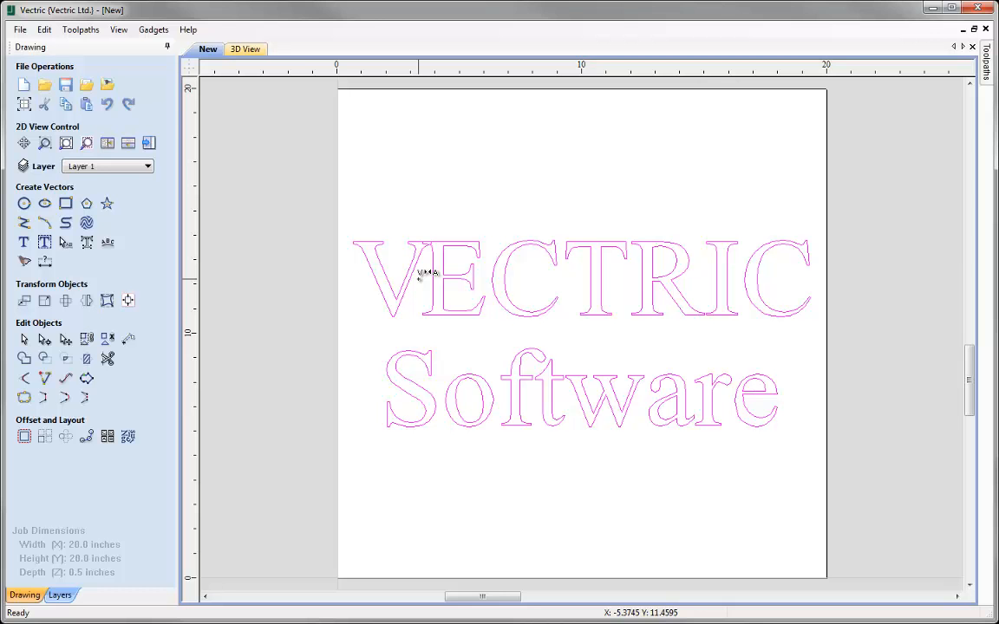
shift+click(423, 281)
shift+click(423, 281)
shift+click(423, 278)
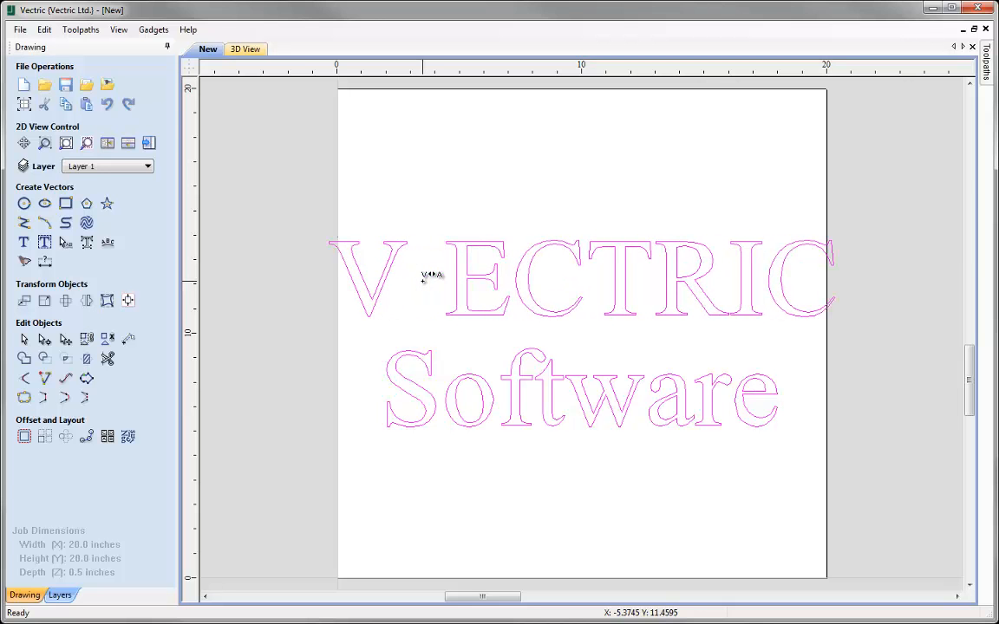
click(424, 277)
click(423, 277)
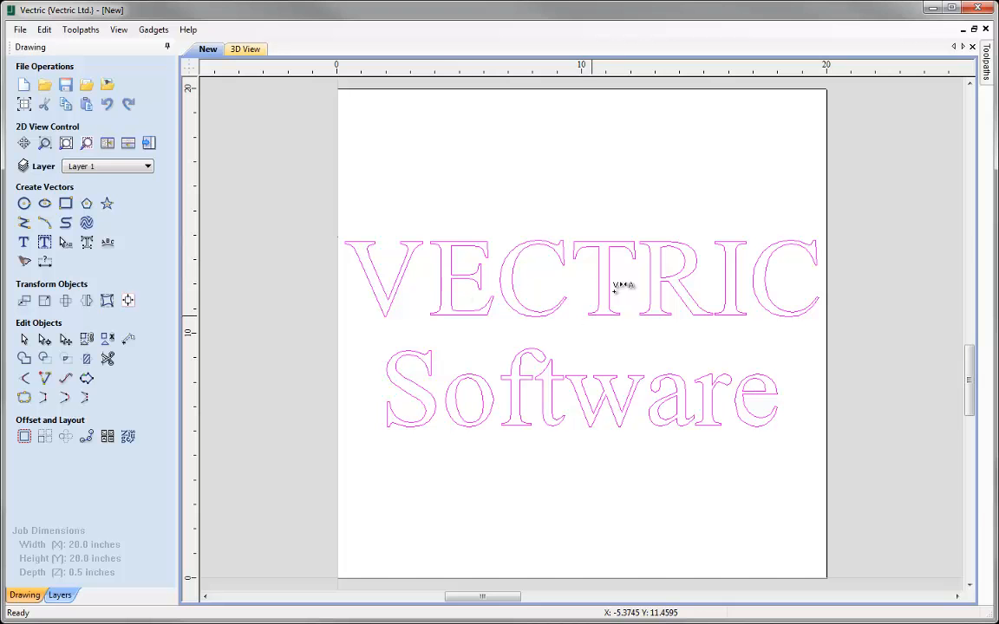
Step: Widen the letter spacing slightly between the R and I of VECTRIC
click(706, 289)
shift+click(705, 293)
shift+click(706, 293)
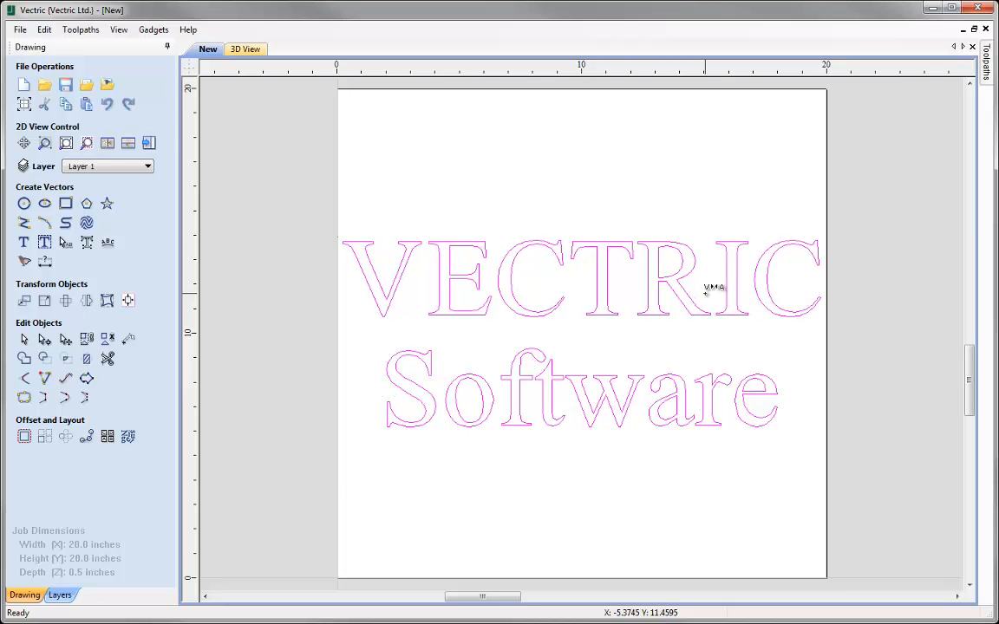
Step: Try tighter and wider spacing between the S and o of Software, finishing with the original gap
click(441, 396)
click(441, 396)
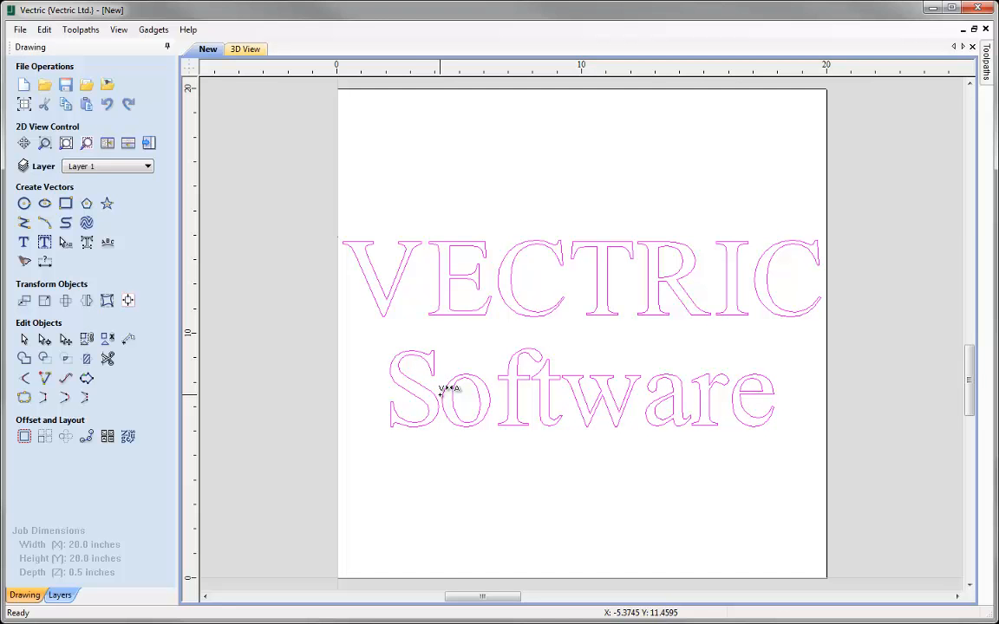
shift+click(440, 386)
shift+click(441, 382)
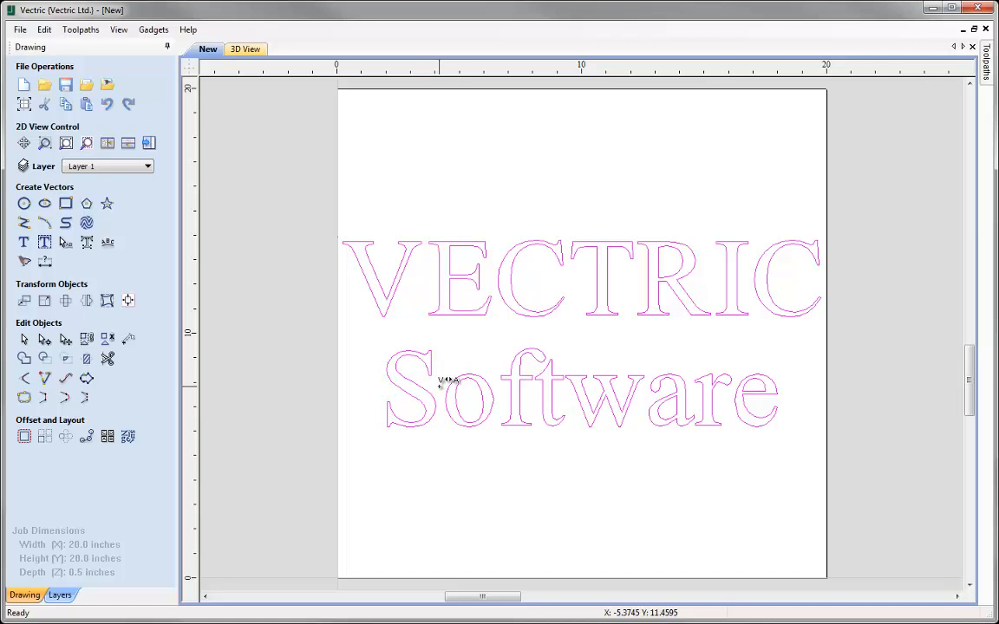
shift+click(440, 387)
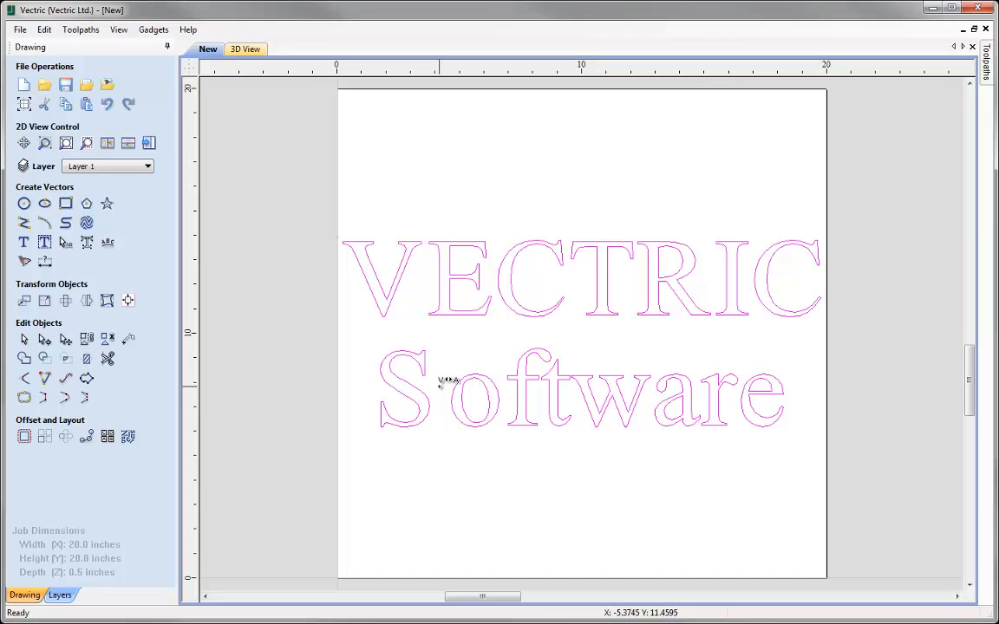
click(448, 382)
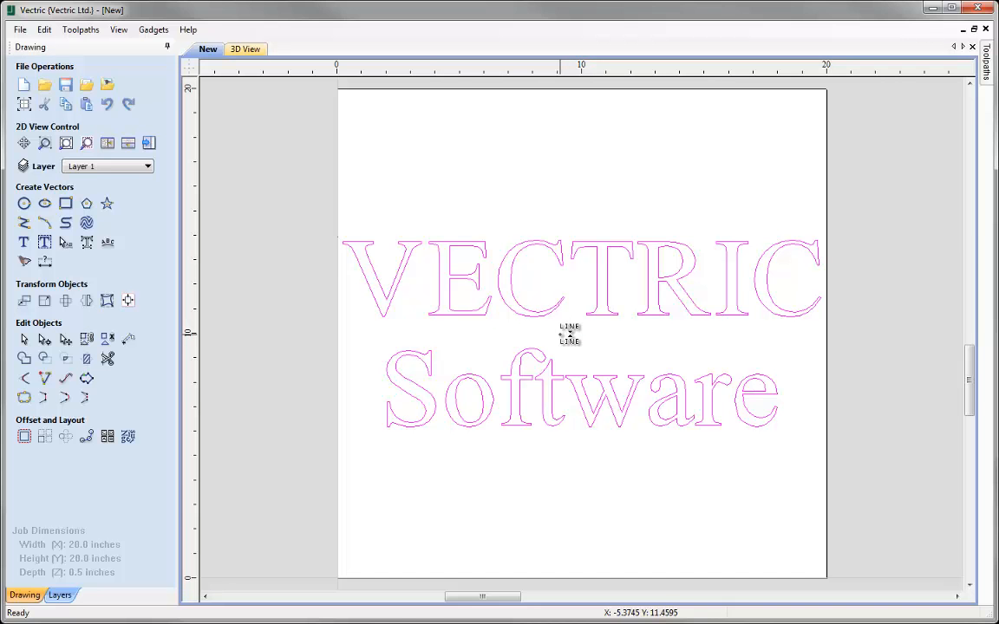
Step: Try smaller and larger line spacing between VECTRIC and Software, finishing with the original spacing
click(560, 335)
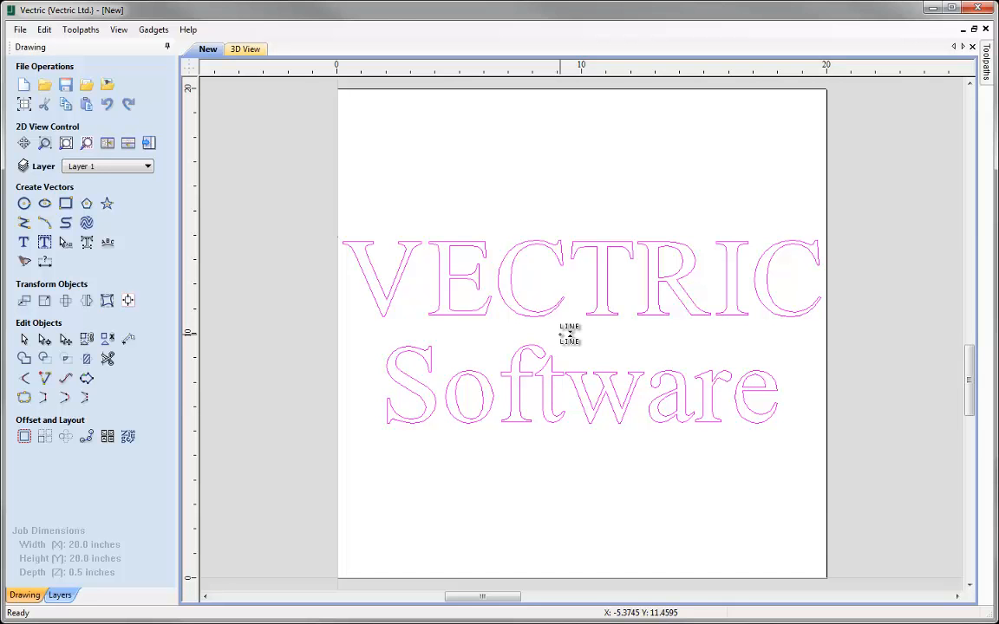
shift+click(560, 335)
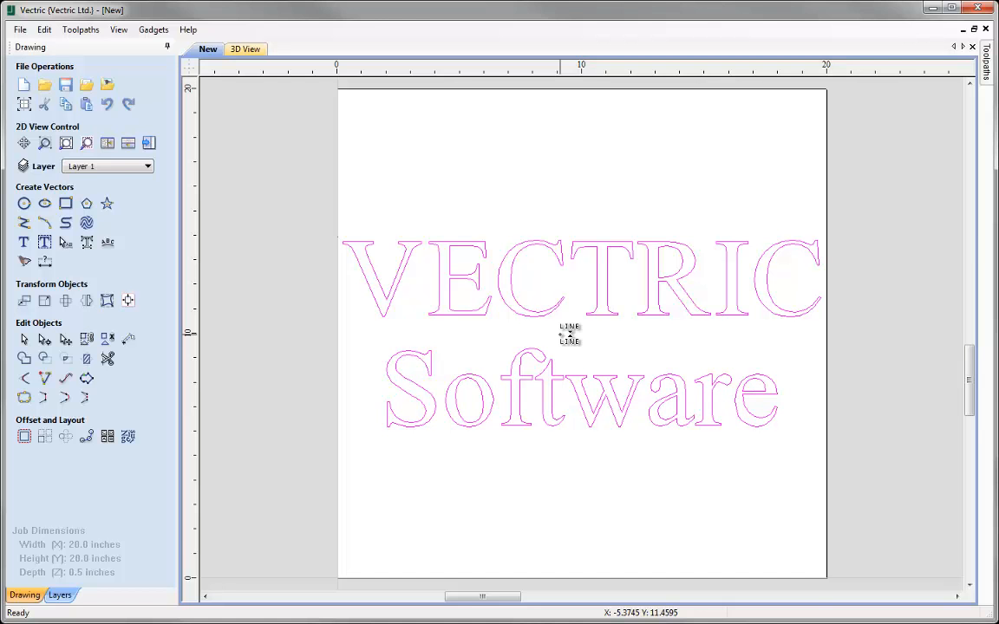
shift+click(569, 334)
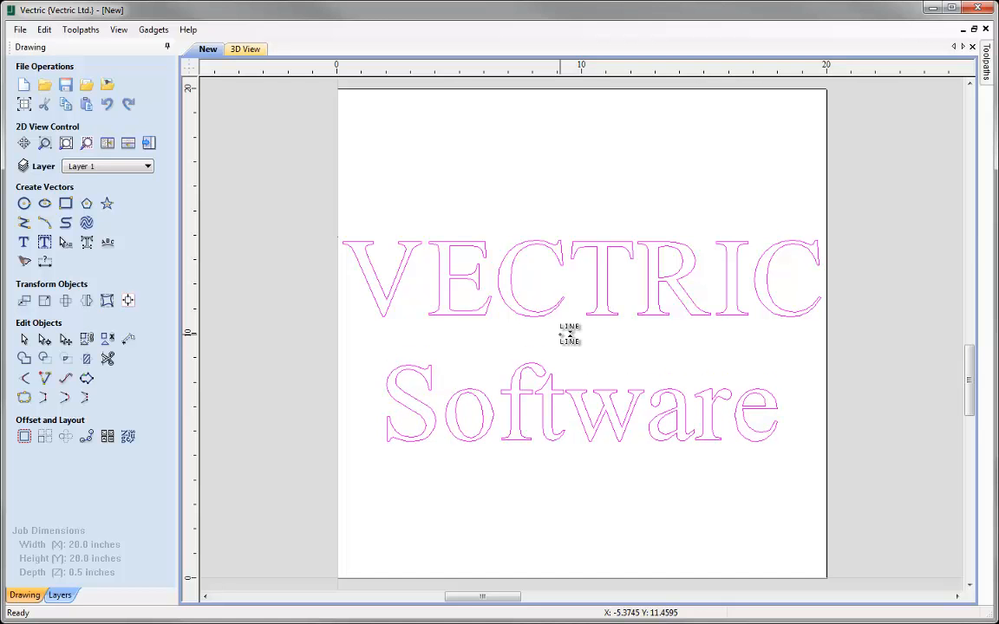
click(560, 335)
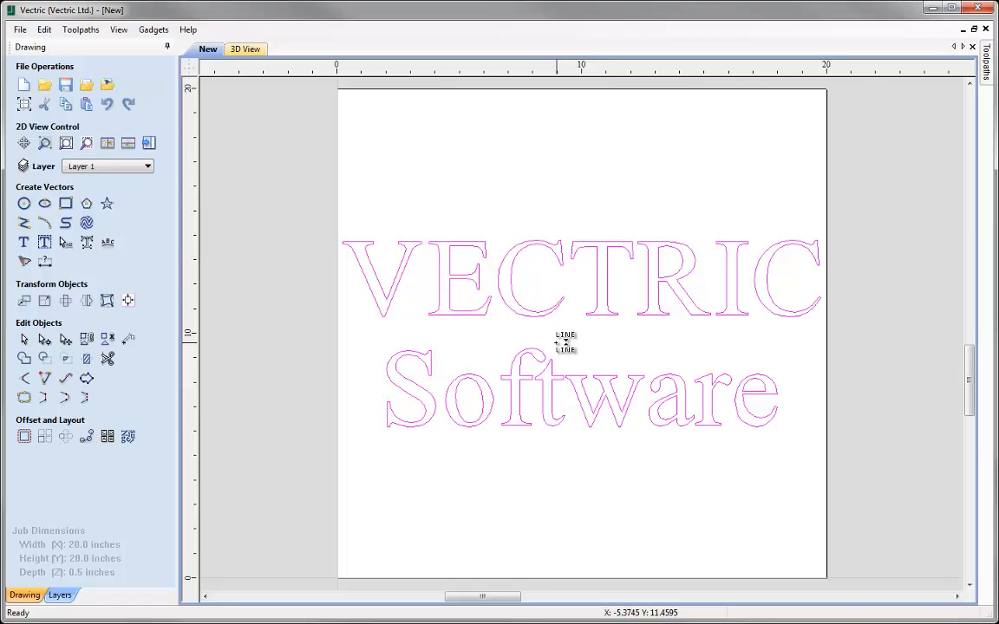
Step: Fine-tune the kerning in Software, widening the gaps around the t and tightening the w–a, o–f and S–o gaps
shift+click(536, 402)
shift+click(536, 401)
shift+click(568, 400)
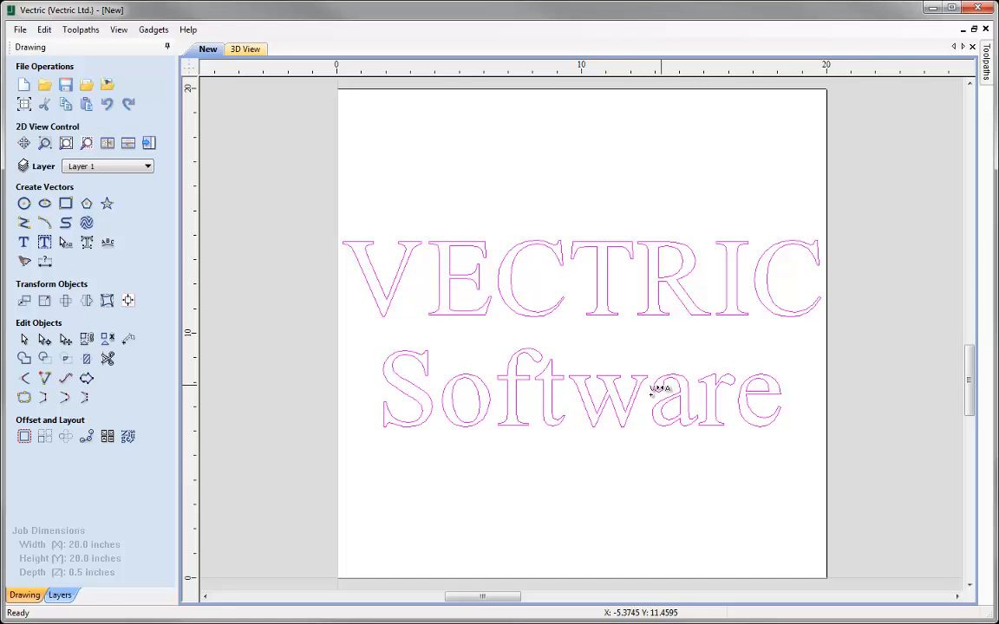
drag(648, 402, 706, 399)
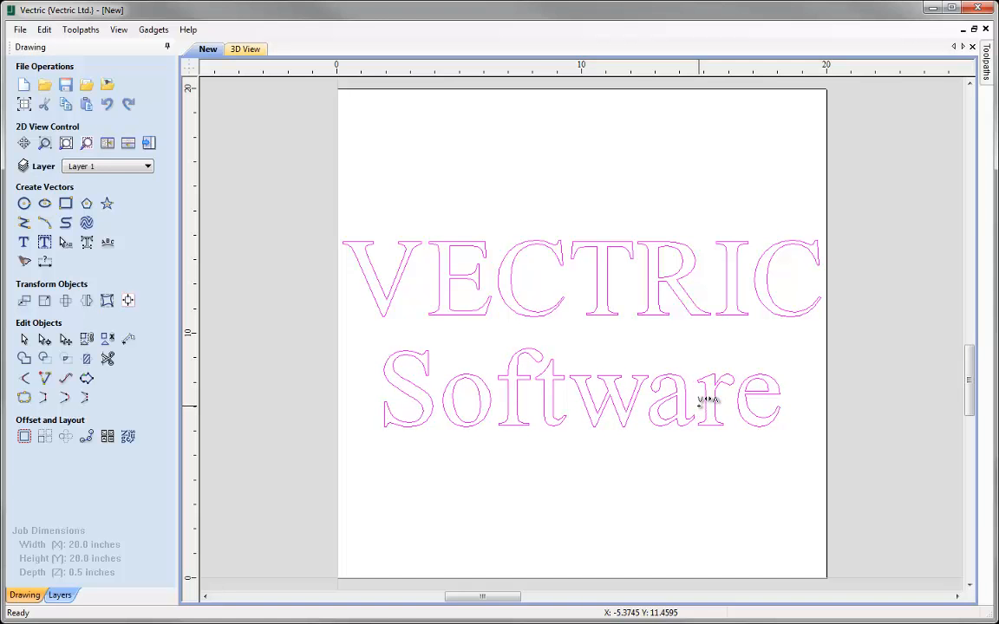
click(499, 398)
click(442, 394)
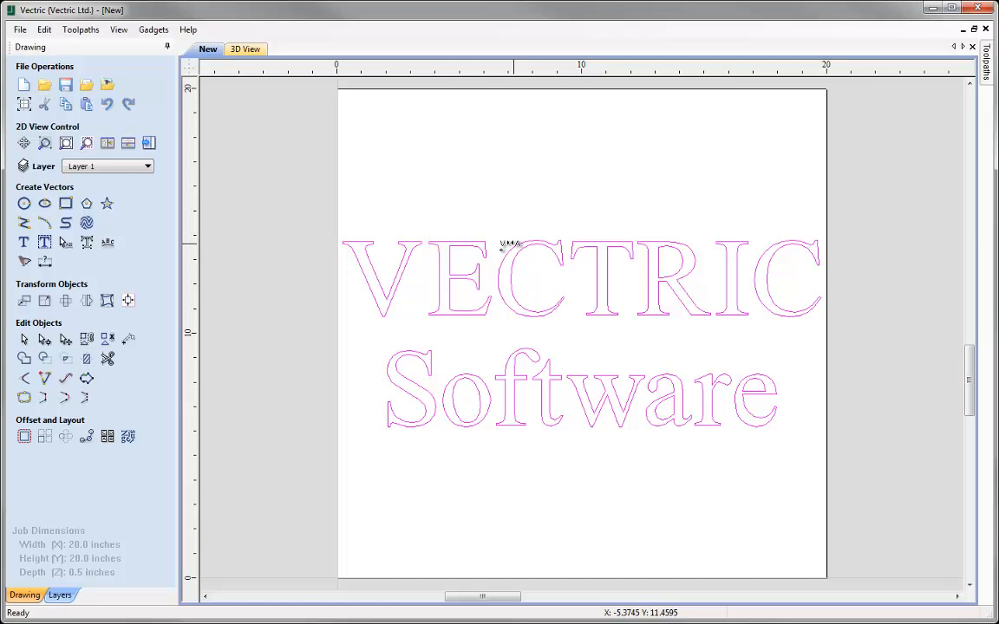
Step: Break the text block into separate lines and select the VECTRIC line for interactive editing
right_click(550, 317)
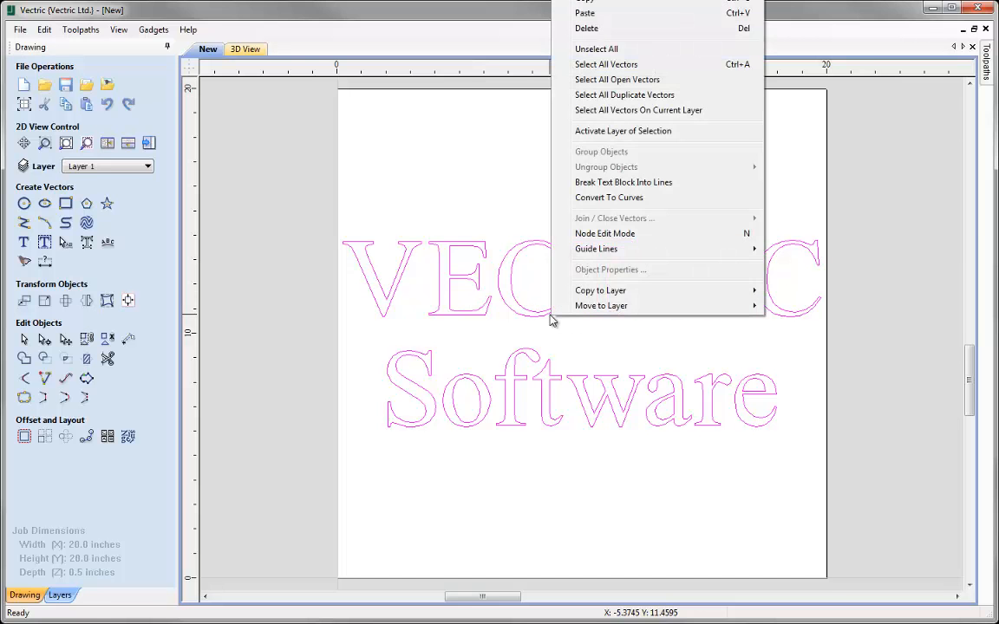
click(683, 184)
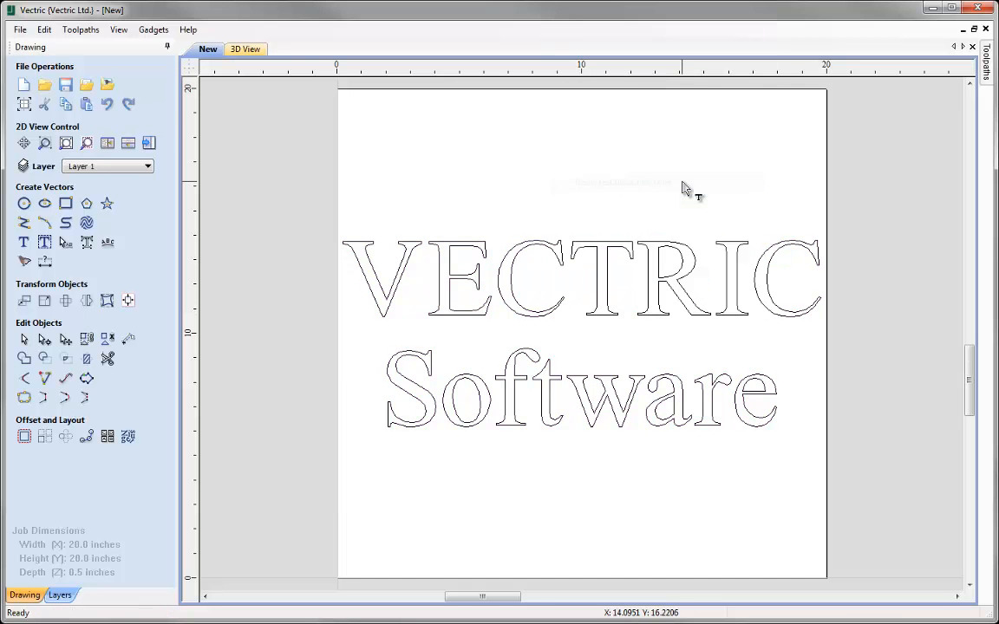
click(604, 321)
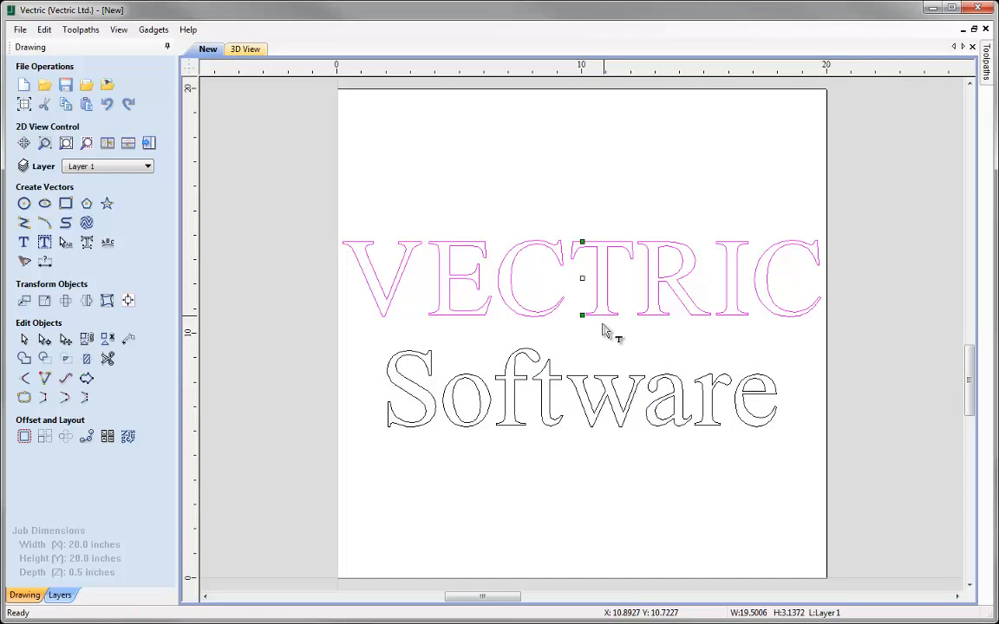
click(610, 373)
click(600, 316)
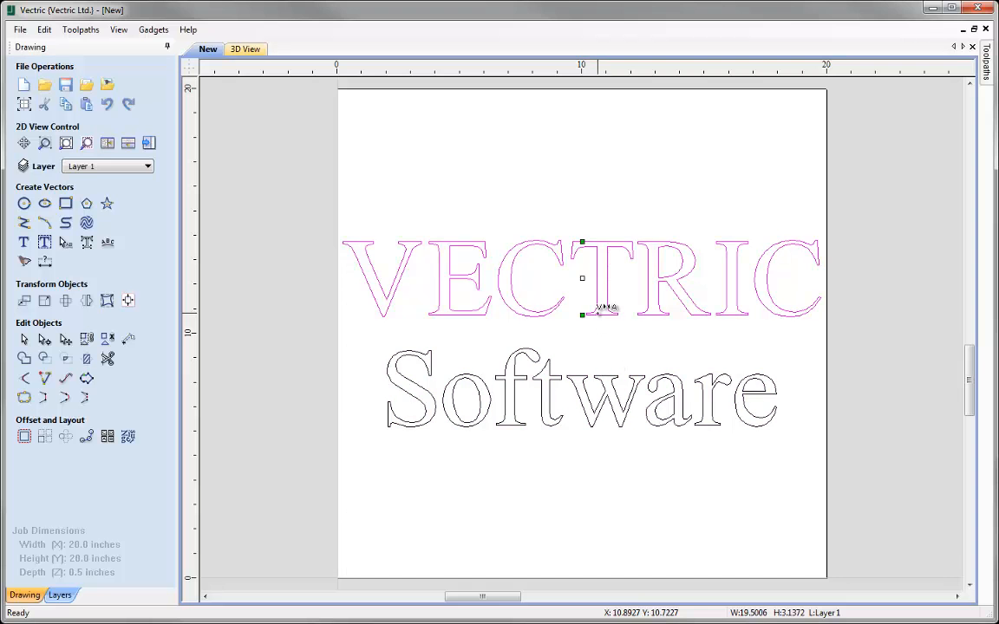
click(605, 373)
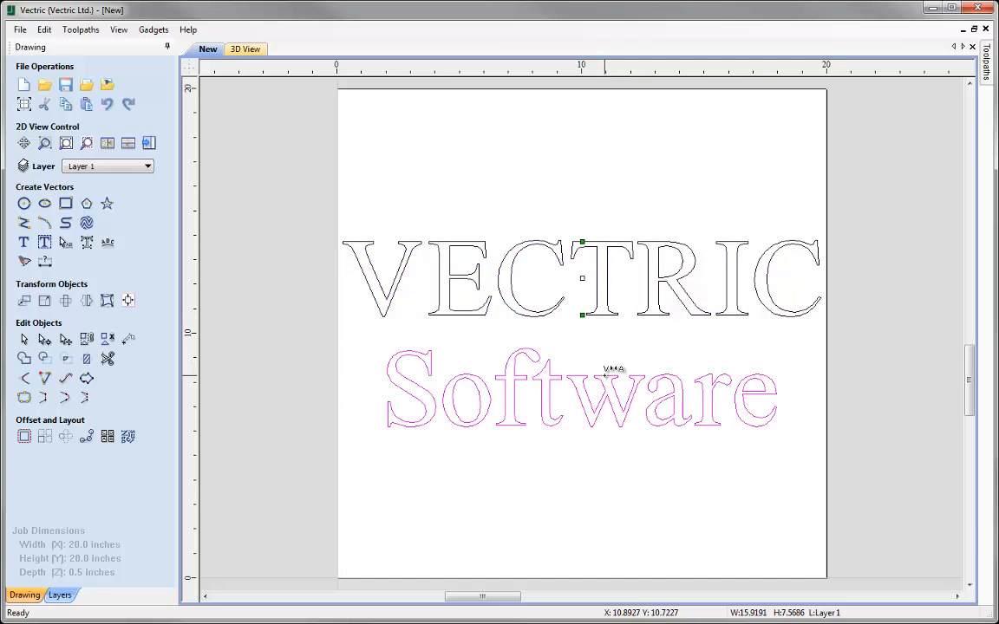
click(605, 321)
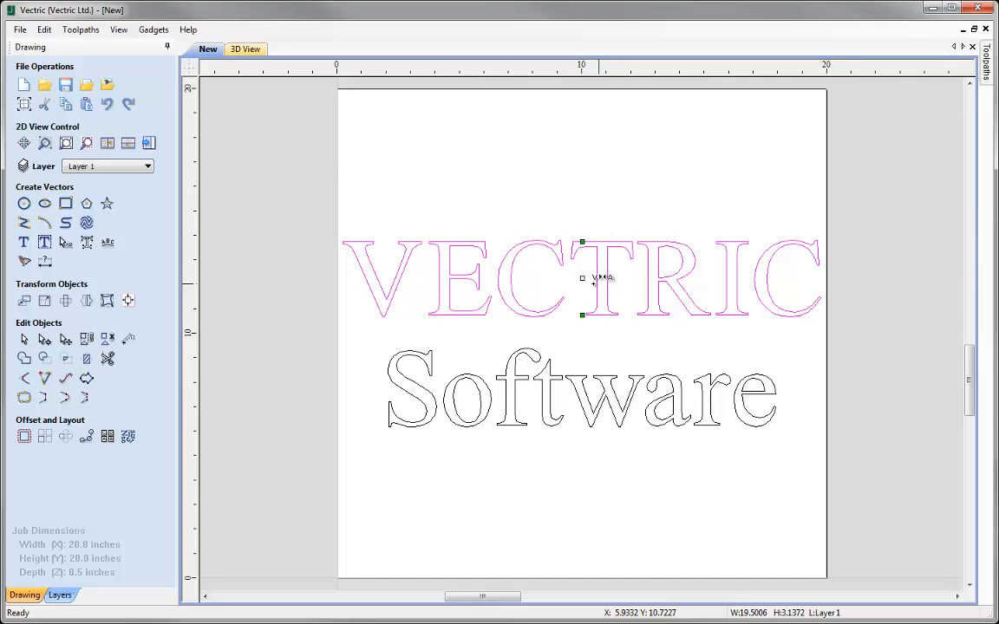
Step: Shift the VECTRIC line slightly left and bend it into an upward arch above Software
mouse_move(583, 276)
mouse_down()
mouse_move(468, 216)
mouse_move(454, 297)
mouse_move(598, 325)
mouse_move(633, 263)
mouse_move(595, 253)
mouse_move(576, 279)
mouse_up()
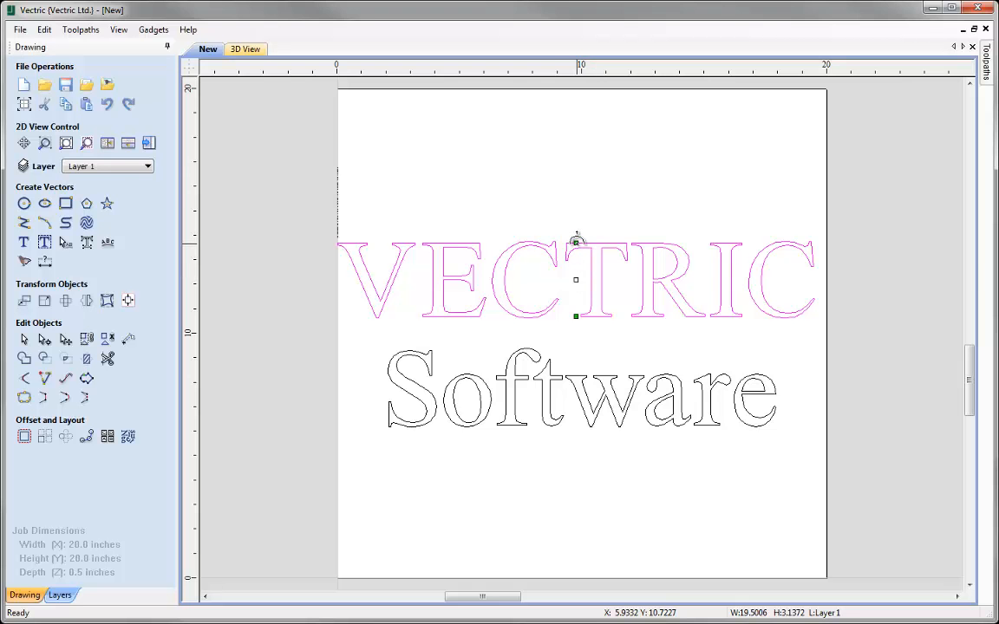
mouse_move(576, 241)
mouse_down()
mouse_move(578, 112)
mouse_move(575, 245)
mouse_up()
drag(576, 318, 581, 280)
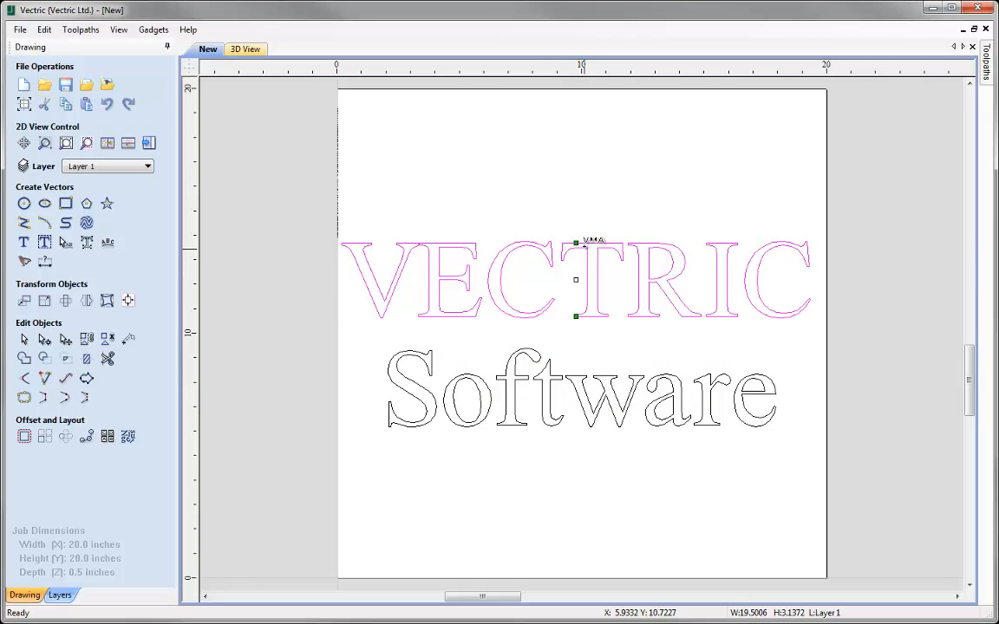
drag(576, 236, 585, 158)
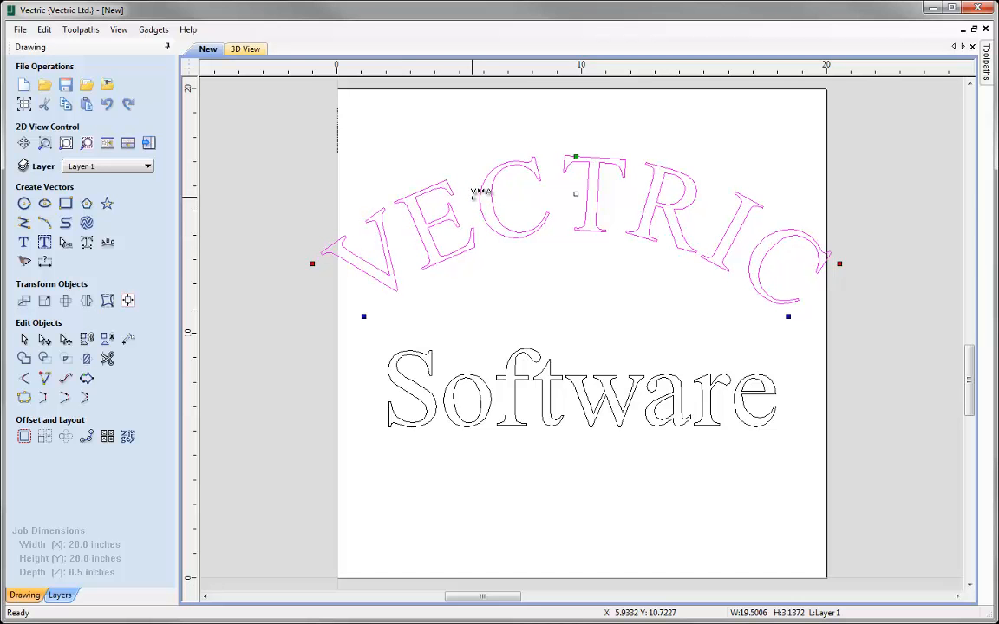
Step: Adjust the kerning along the arched VECTRIC text, working from the E–C gap across to the I–C gap
click(473, 198)
click(473, 198)
click(562, 198)
click(562, 199)
click(628, 199)
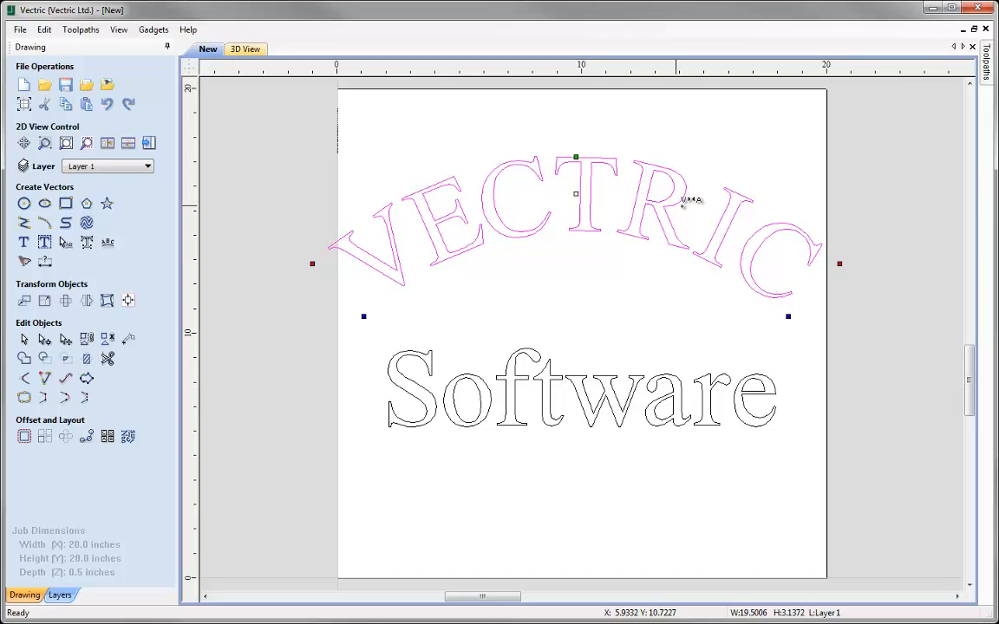
click(698, 210)
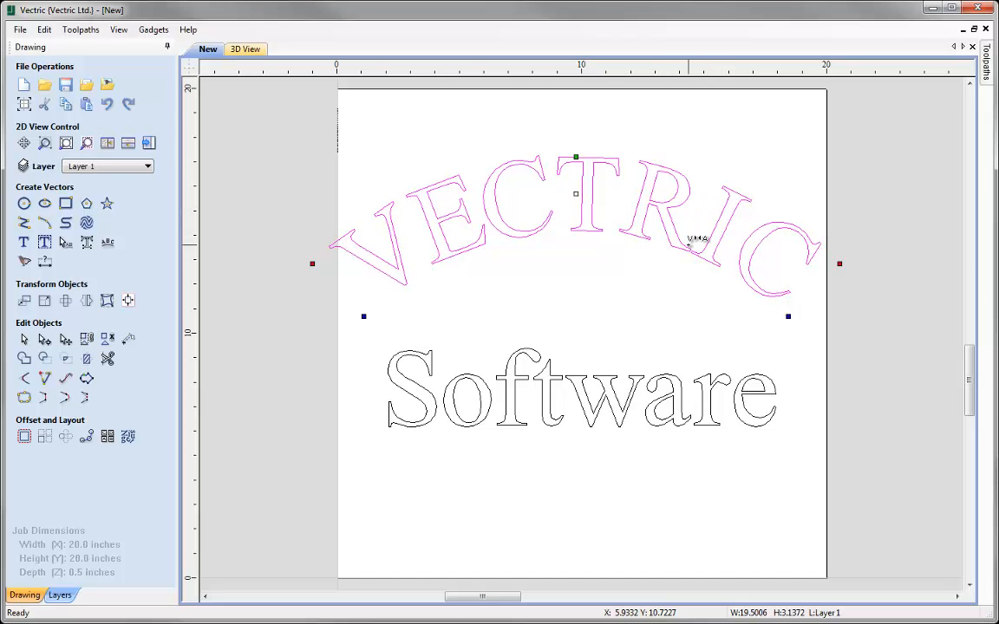
click(709, 217)
click(710, 217)
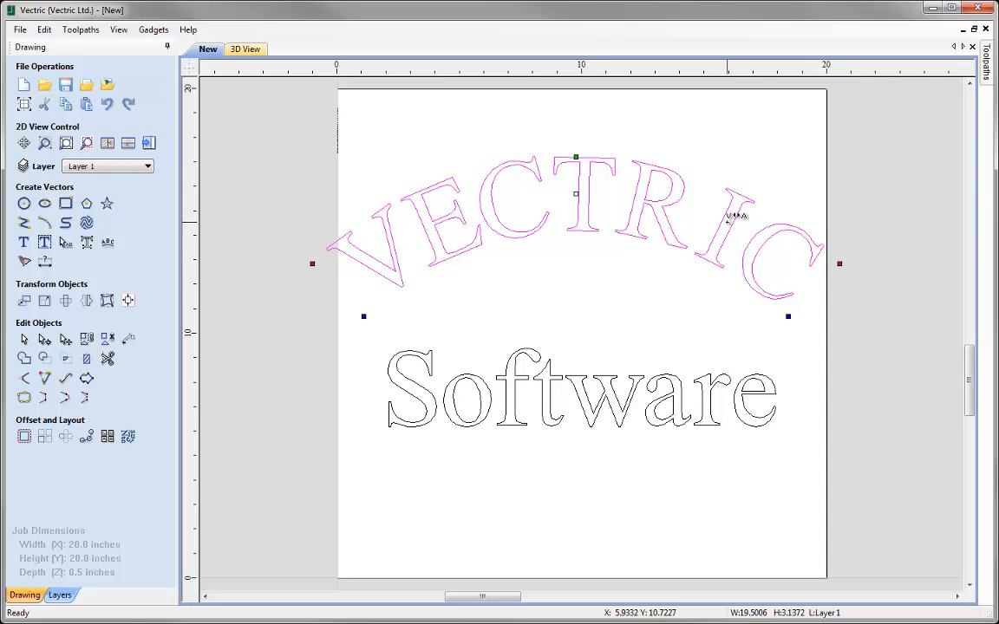
click(746, 229)
click(728, 224)
click(741, 224)
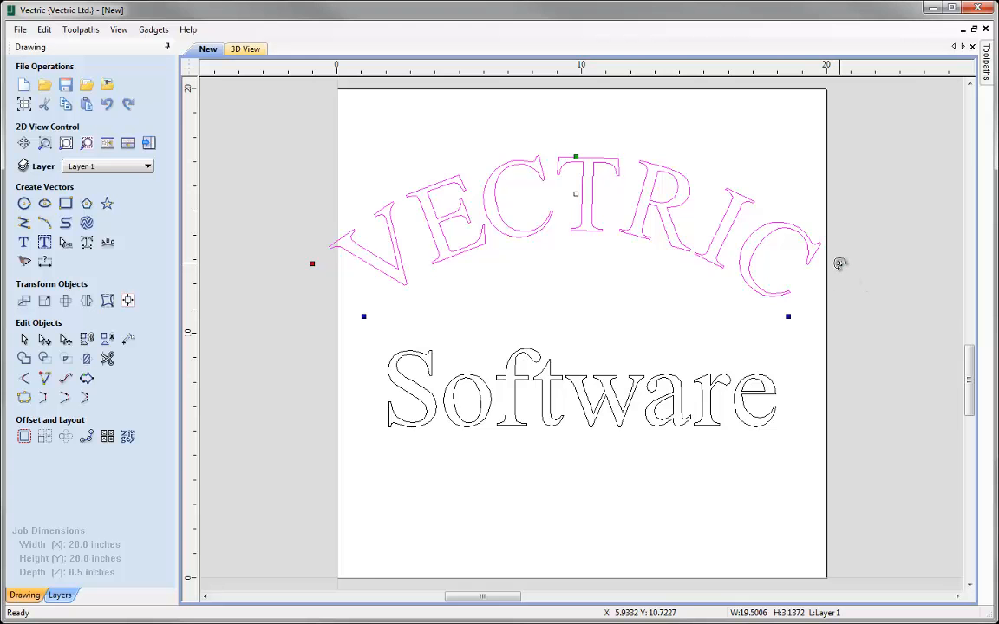
Step: Try rotating the arched VECTRIC text around its arc centre, finishing with it upright above Software
drag(838, 263, 798, 317)
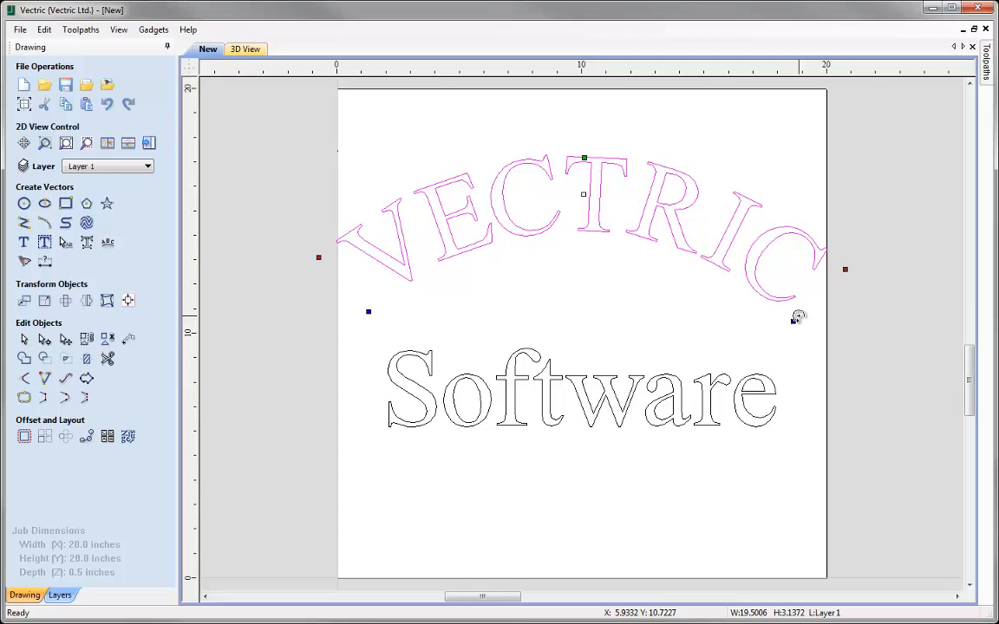
drag(798, 317, 762, 316)
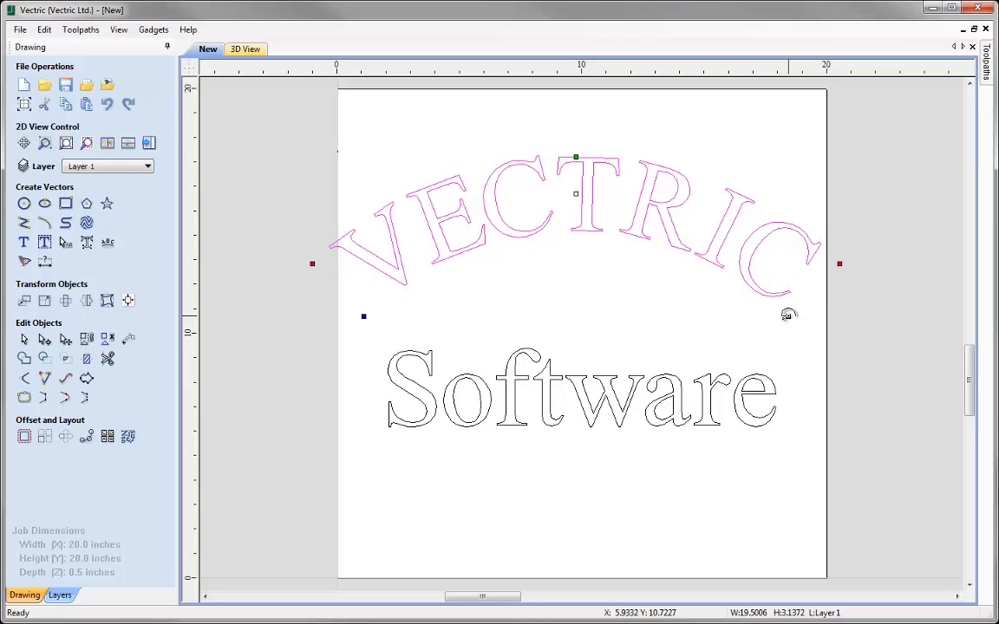
drag(786, 315, 696, 249)
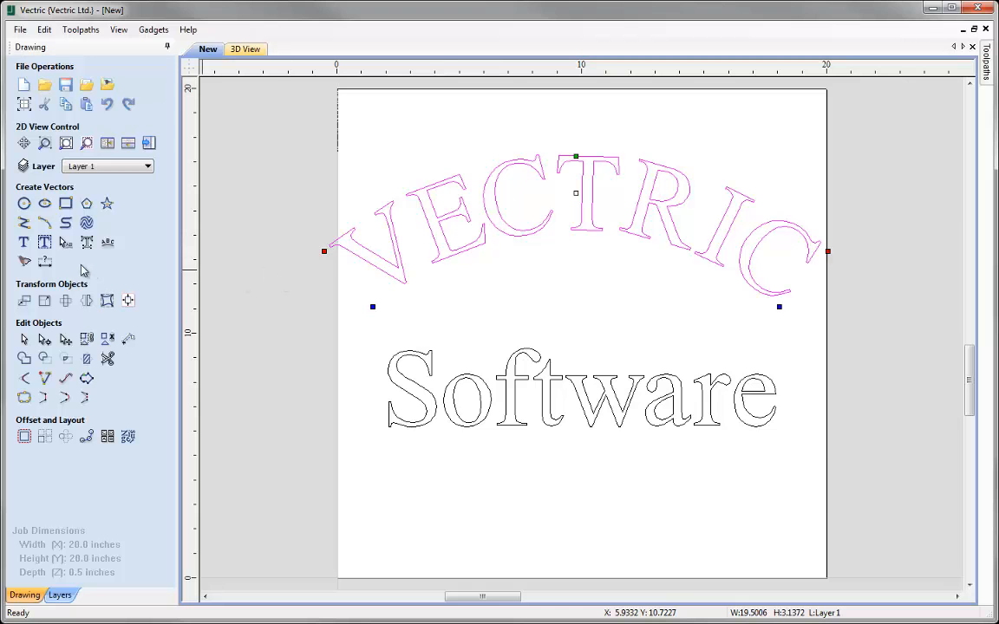
Step: Try changing the arched VECTRIC text to read VECTRIC Ltd, and undo the edit
click(25, 243)
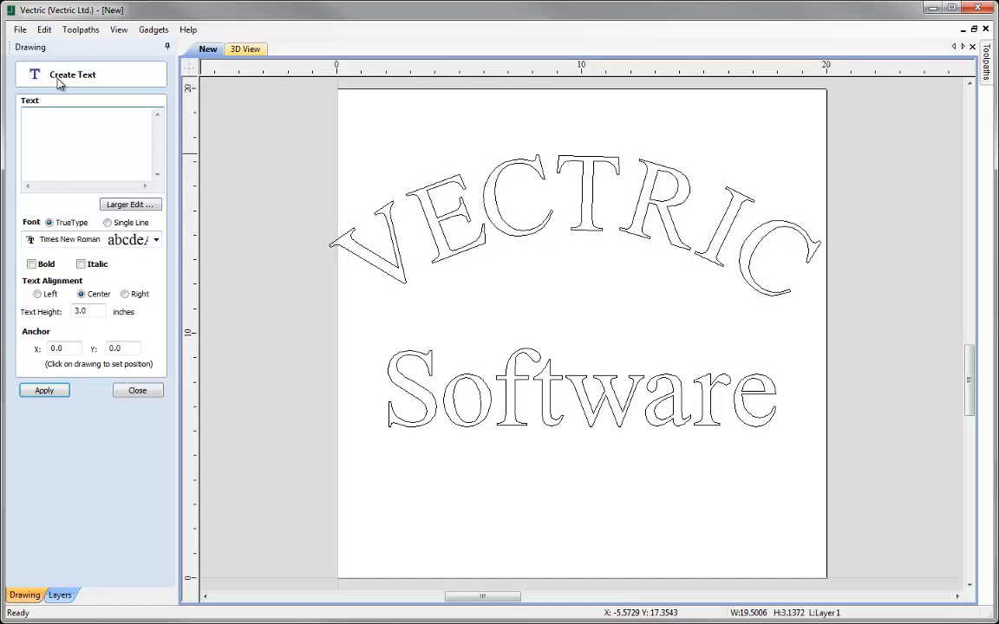
click(464, 258)
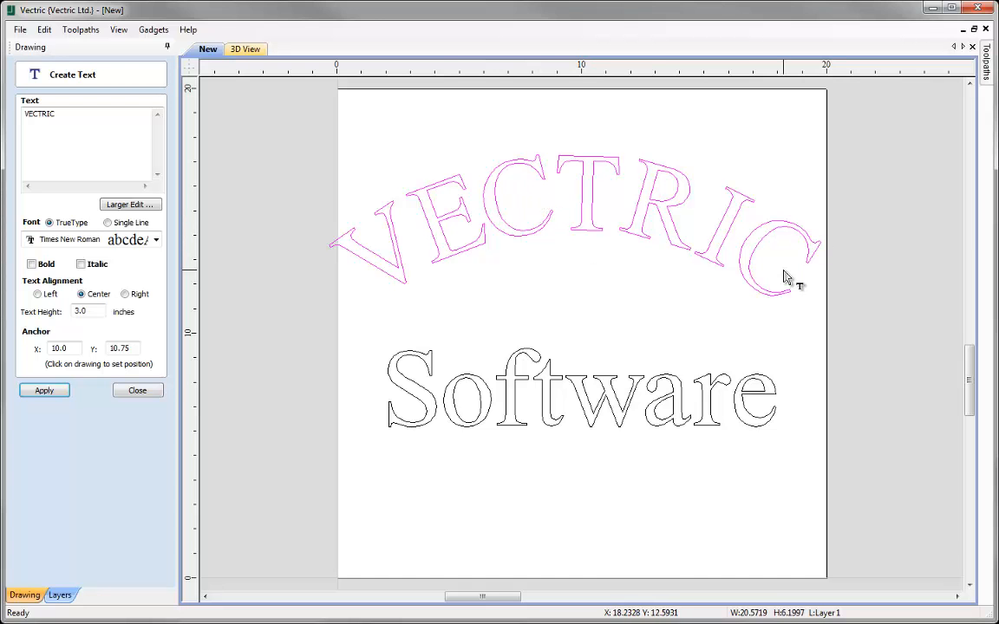
click(88, 124)
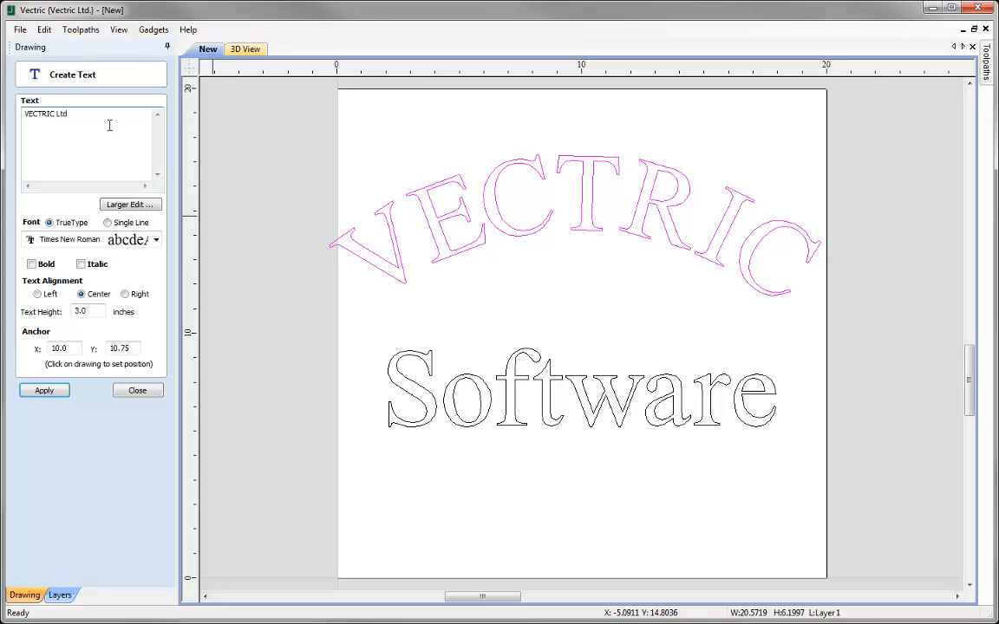
click(45, 391)
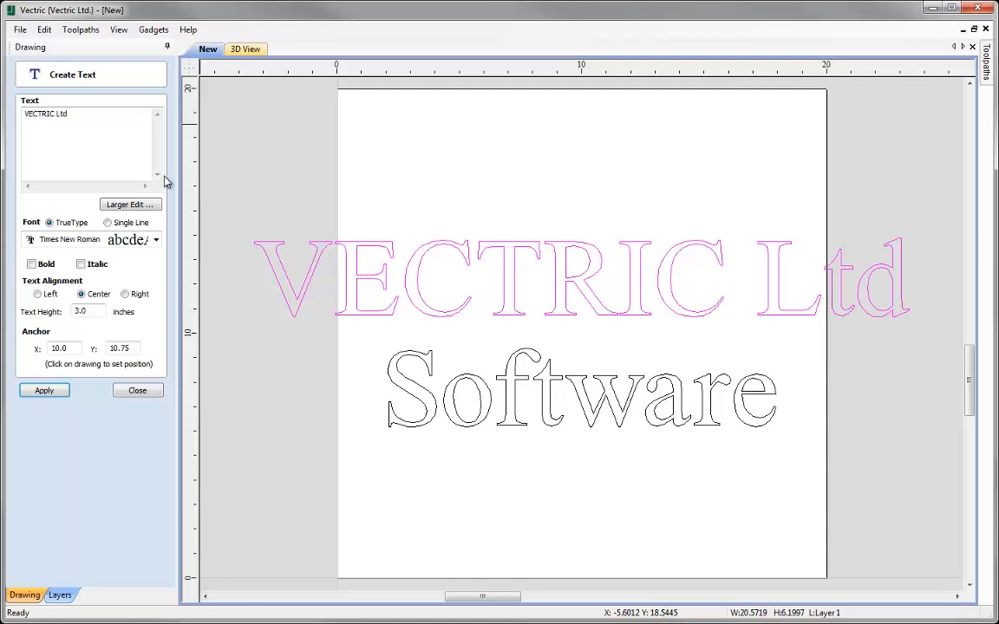
click(137, 391)
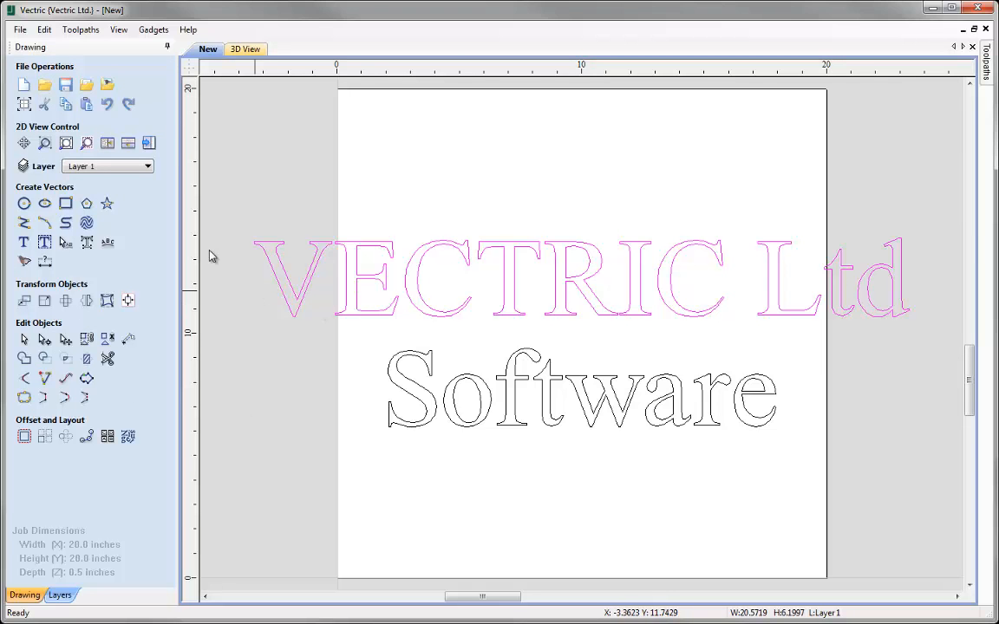
click(105, 110)
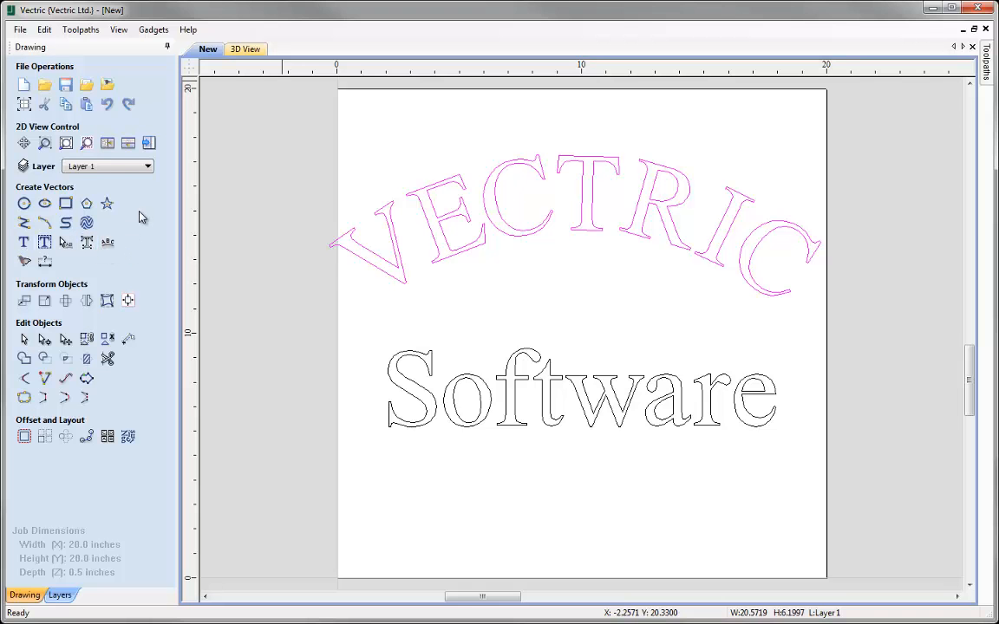
Step: Convert the Software text to curves and select its letters individually
click(425, 357)
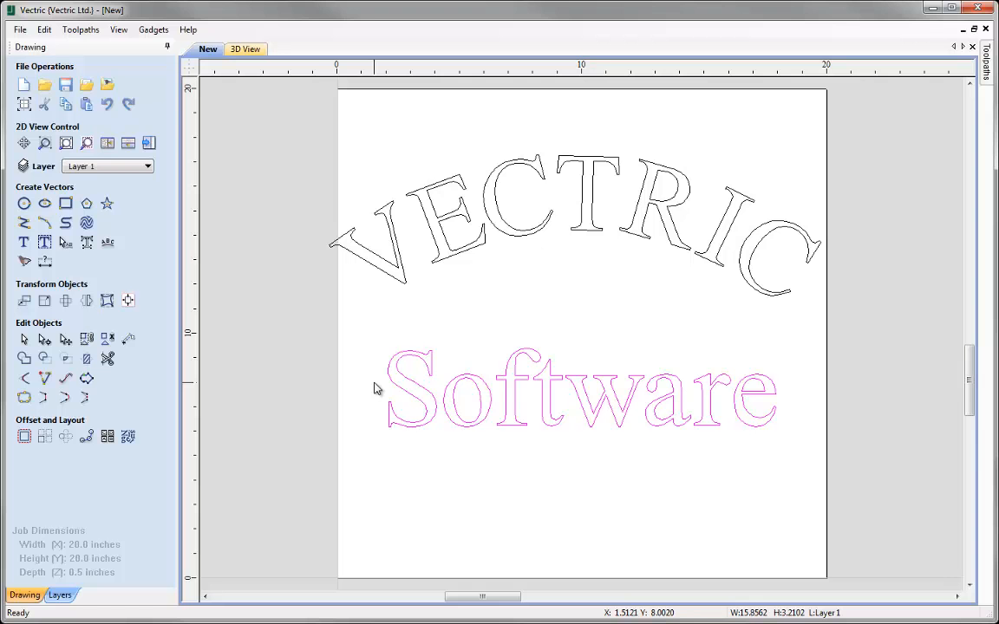
click(85, 244)
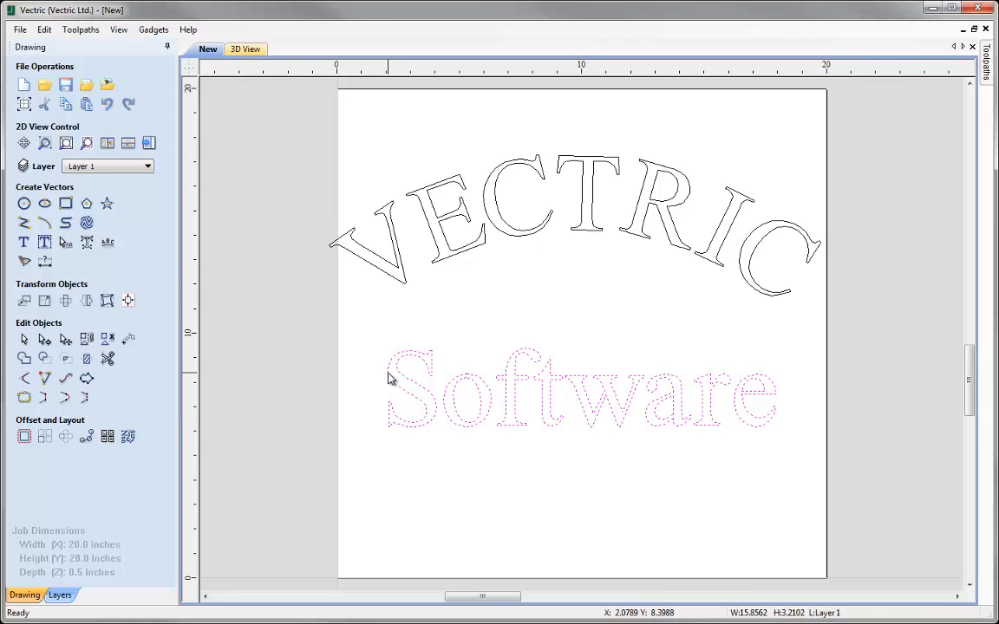
click(372, 346)
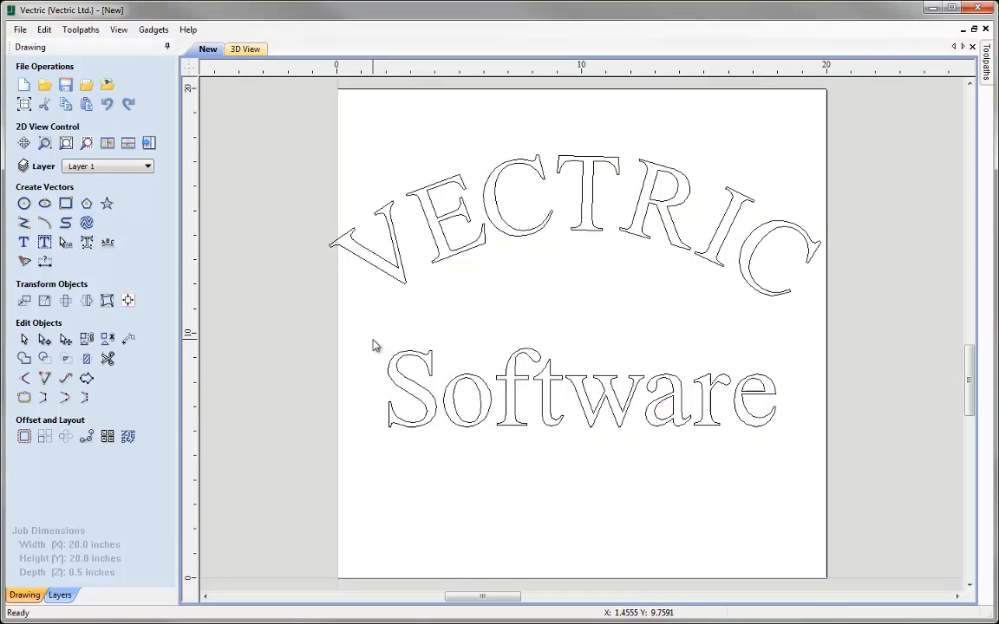
click(403, 394)
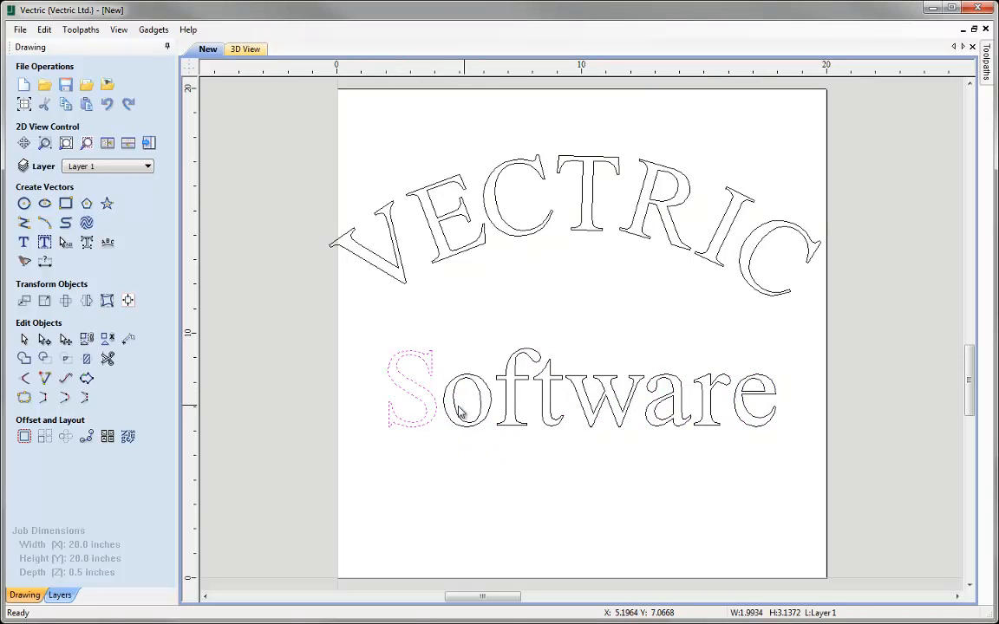
click(452, 418)
click(510, 424)
click(545, 412)
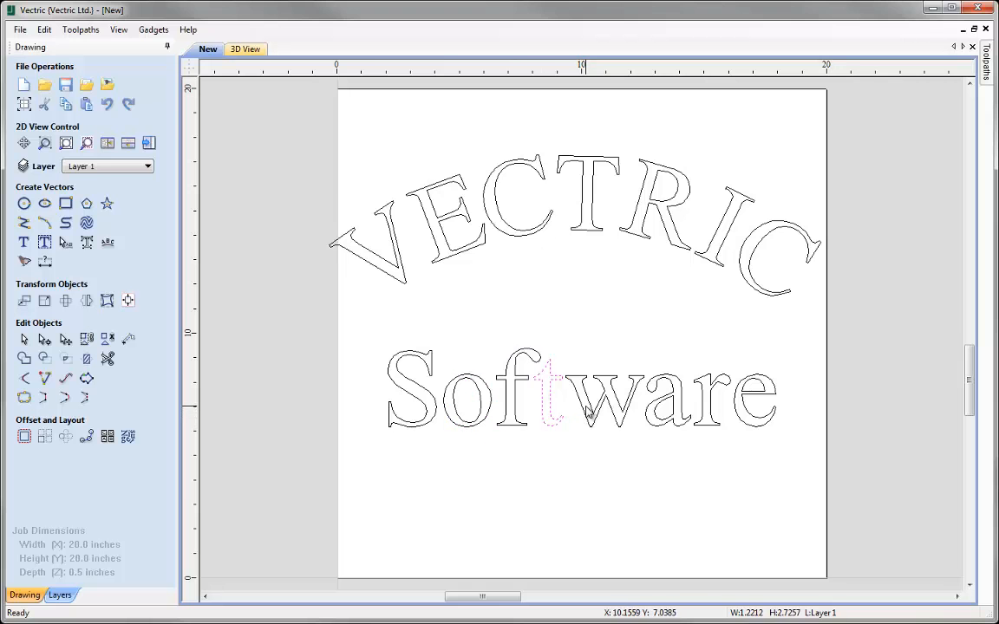
click(423, 379)
Step: Select all the converted Software outlines and check whether the text tool still recognises them as editable text
drag(375, 335, 829, 502)
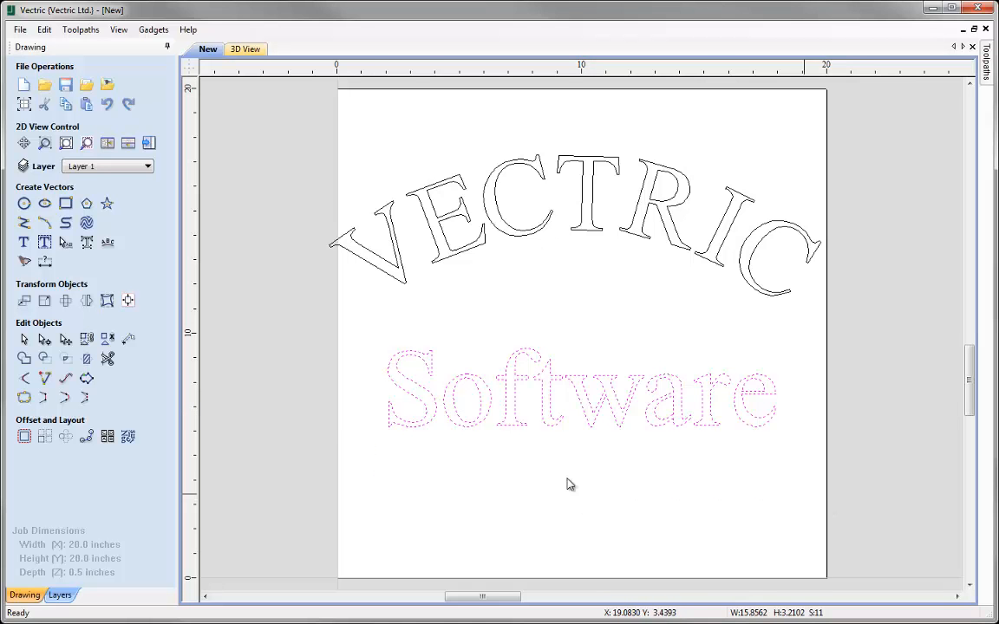
click(23, 244)
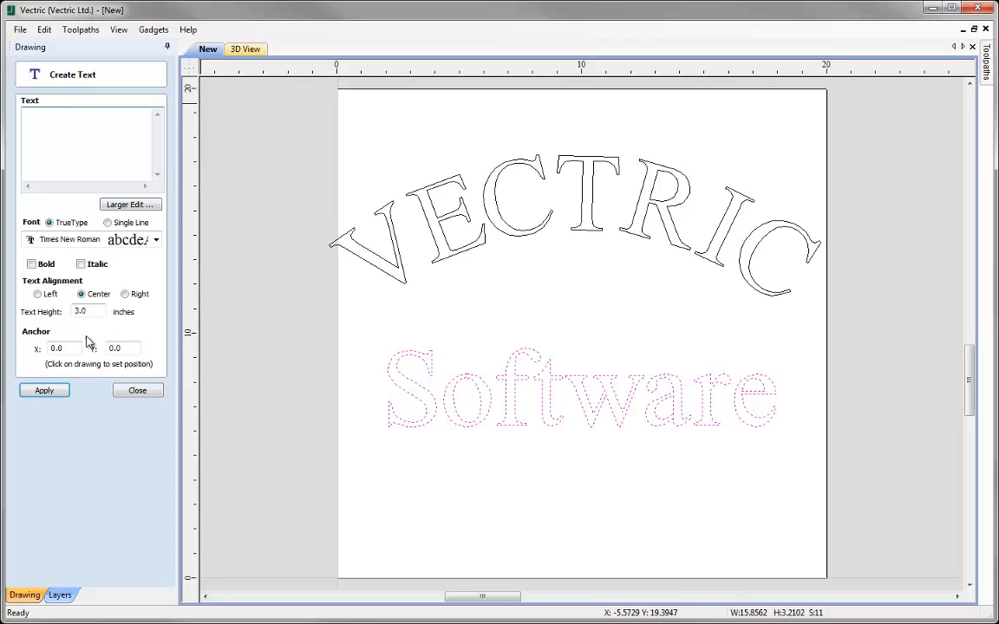
click(137, 391)
click(431, 459)
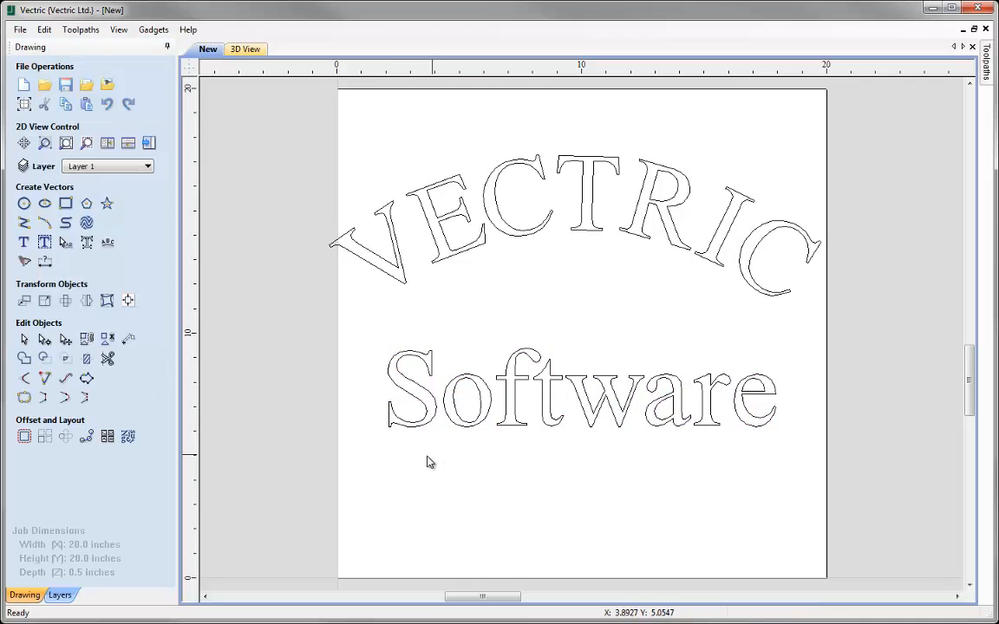
Step: Enlarge the S of Software up and to the left to about 2.94 × 4.63 inches
scroll(413, 452, up, 3)
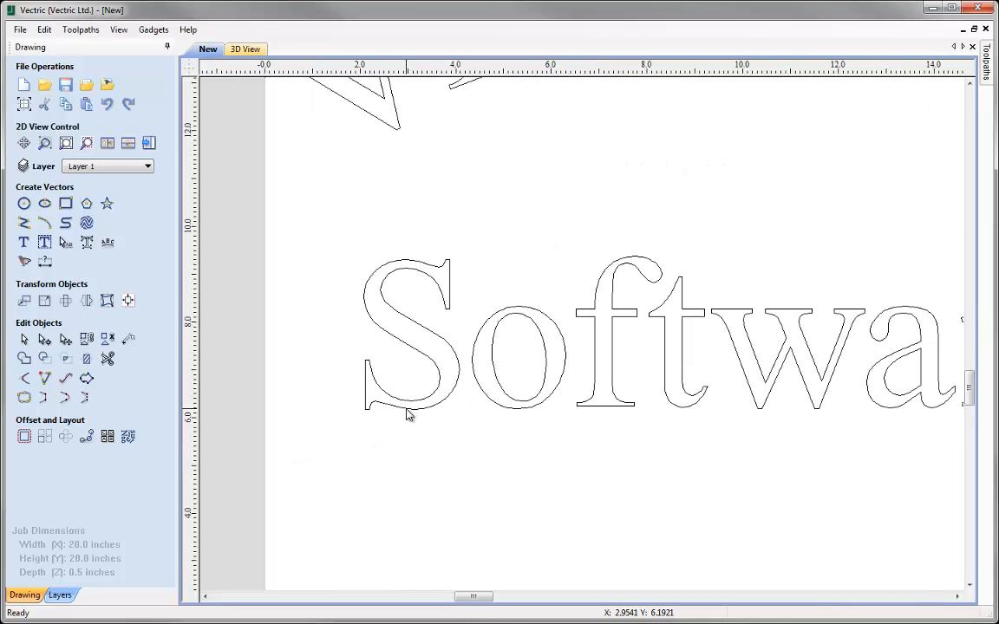
click(407, 413)
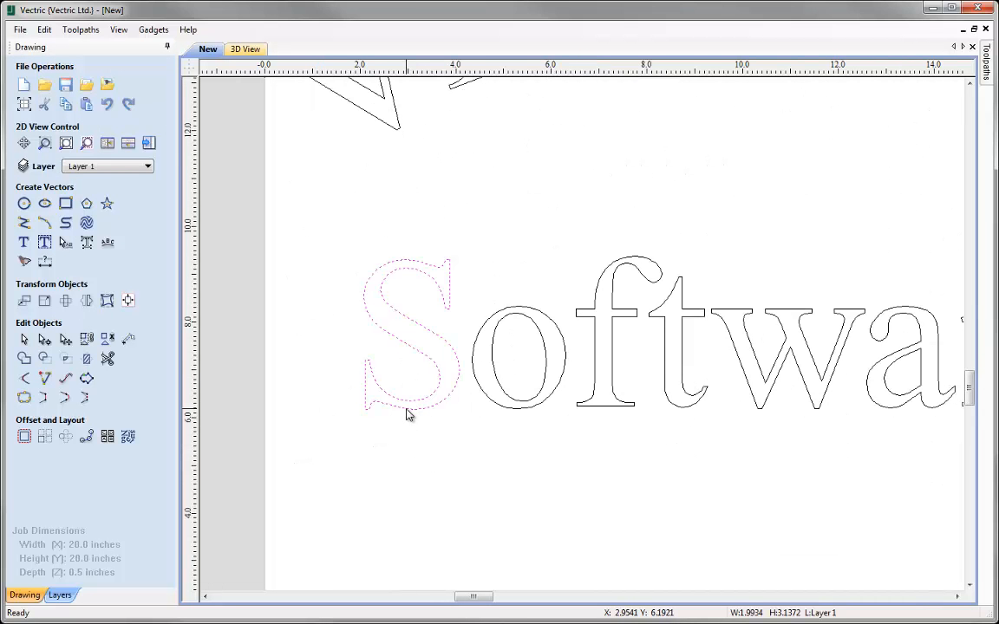
click(397, 276)
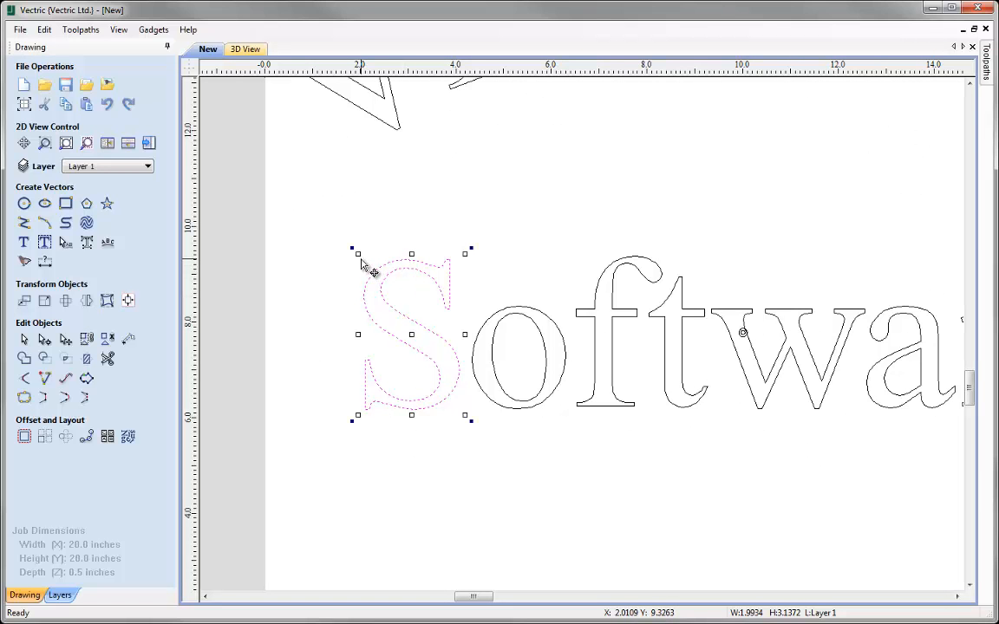
drag(355, 252, 312, 183)
scroll(519, 350, down, 3)
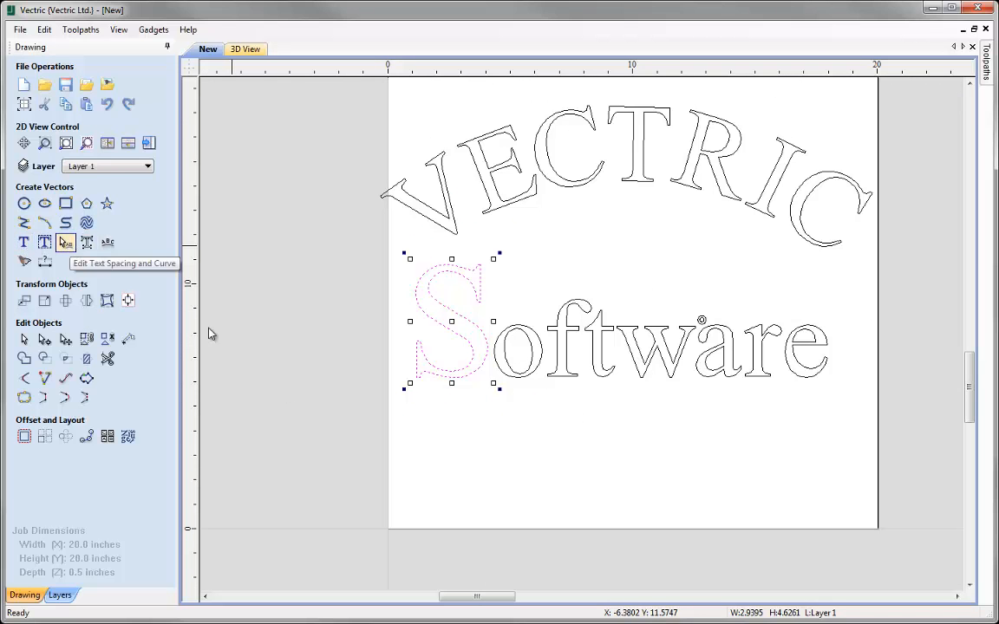
Step: Node-edit the enlarged S, pulling the middle of its upper serif's vertical edge outward as a smooth point
double_click(471, 365)
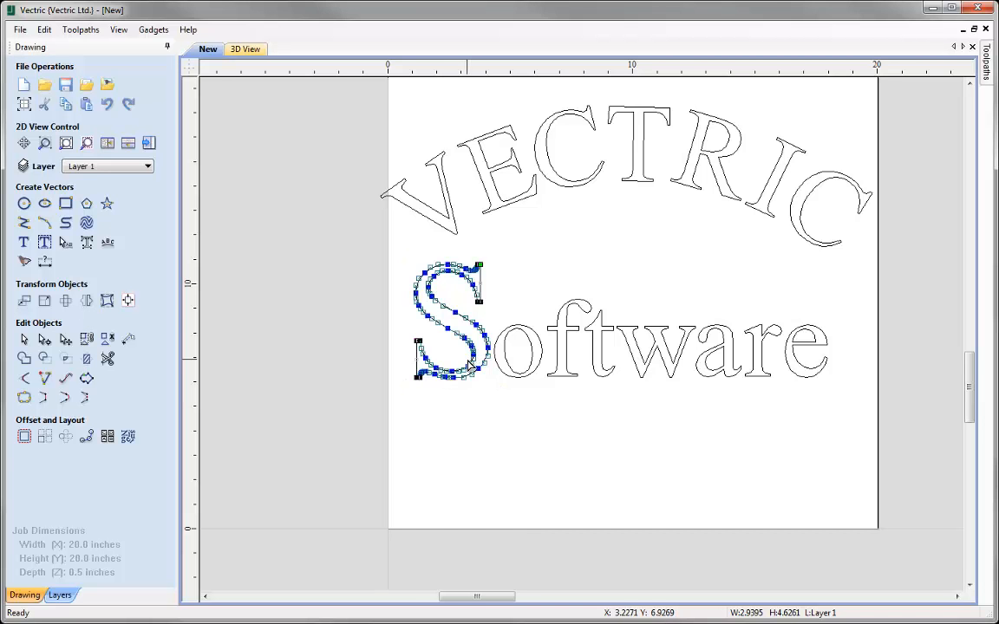
scroll(468, 362, up, 3)
middle_drag(492, 292, 464, 332)
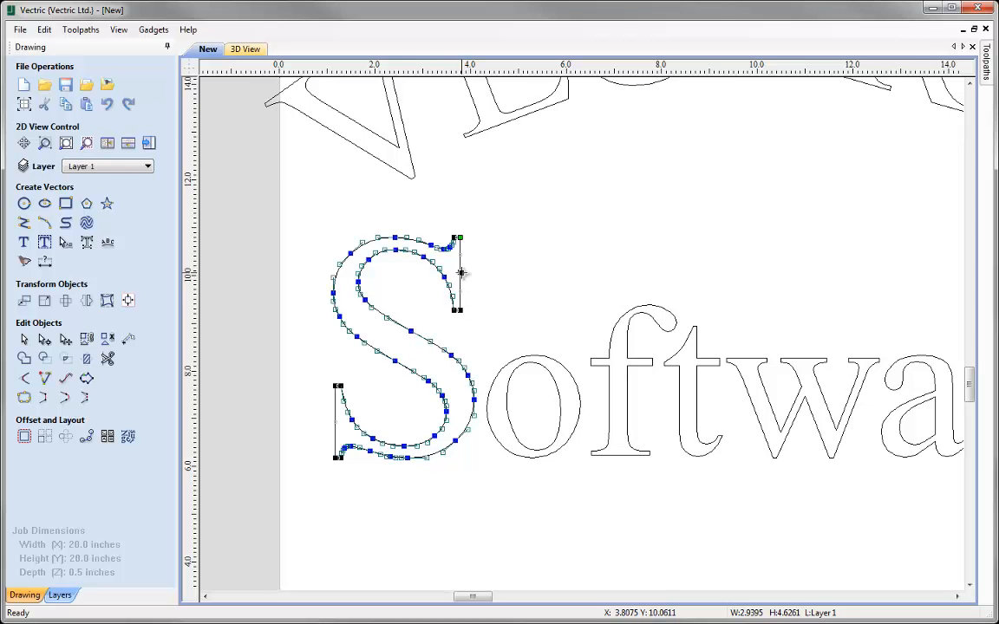
mouse_move(461, 273)
mouse_down()
mouse_move(475, 270)
mouse_move(477, 282)
mouse_move(477, 273)
mouse_up()
key(s)
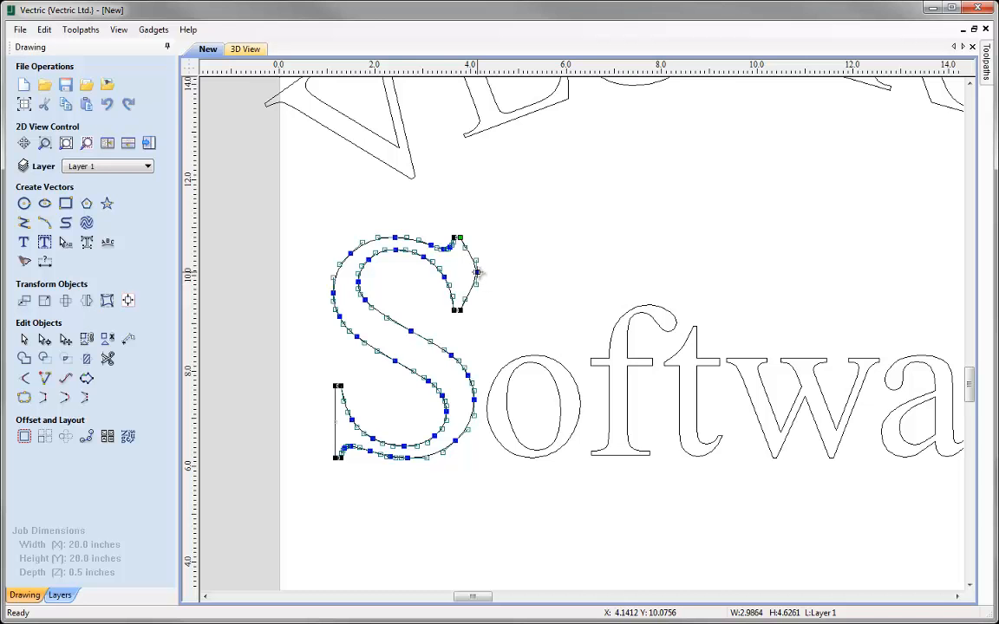
Step: Round out the bulge on the S's upper serif with its curve handles and midpoint, and finish node editing
drag(464, 300, 483, 318)
drag(479, 262, 488, 235)
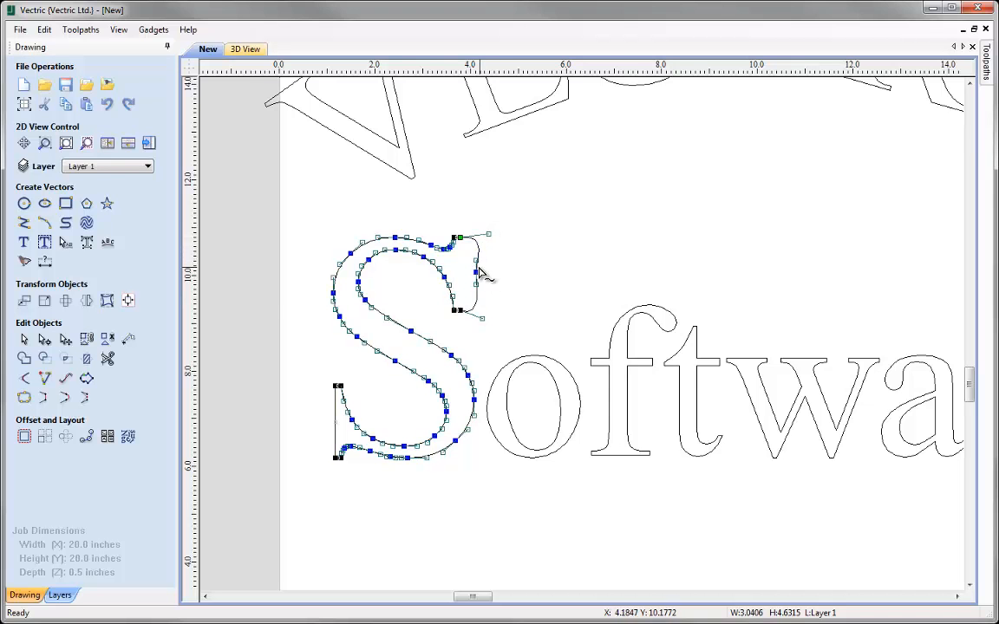
drag(476, 273, 490, 275)
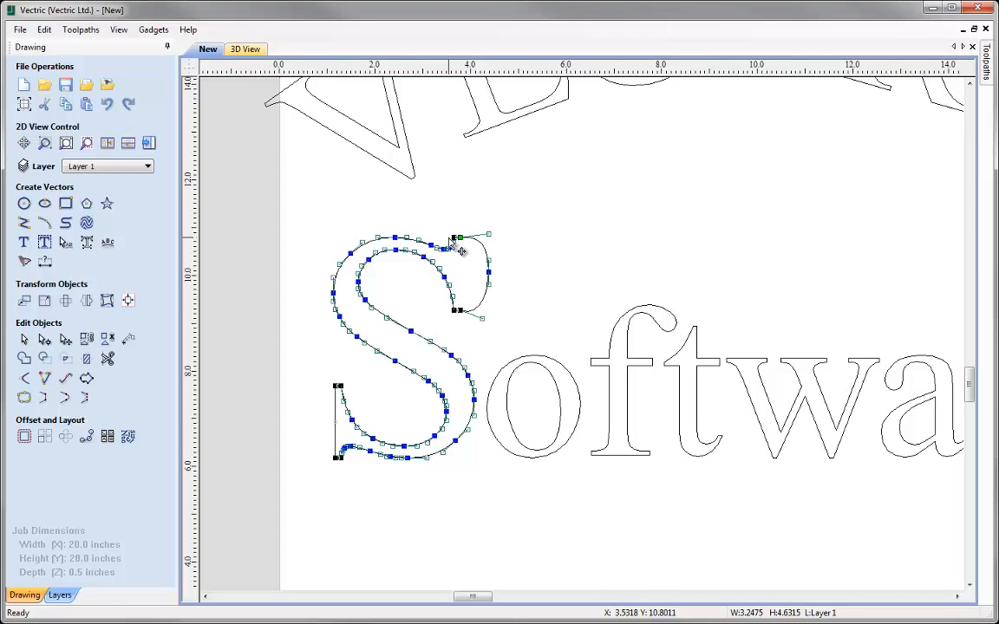
key(Escape)
scroll(499, 337, down, 3)
middle_drag(610, 322, 466, 349)
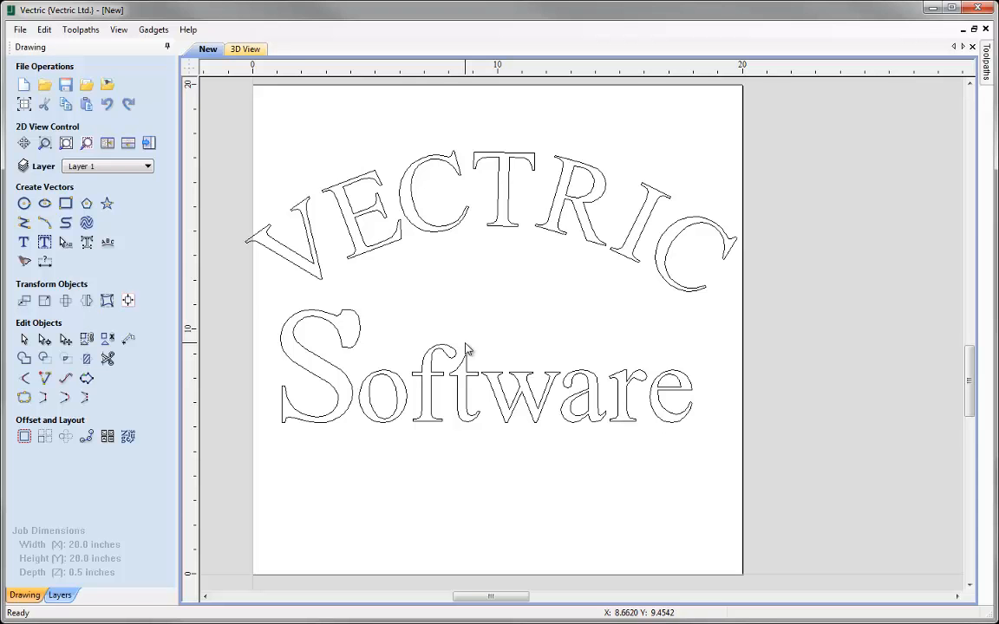
Step: Undo the node edits, the enlargement of the S and the conversion of Software to curves
click(106, 105)
click(106, 105)
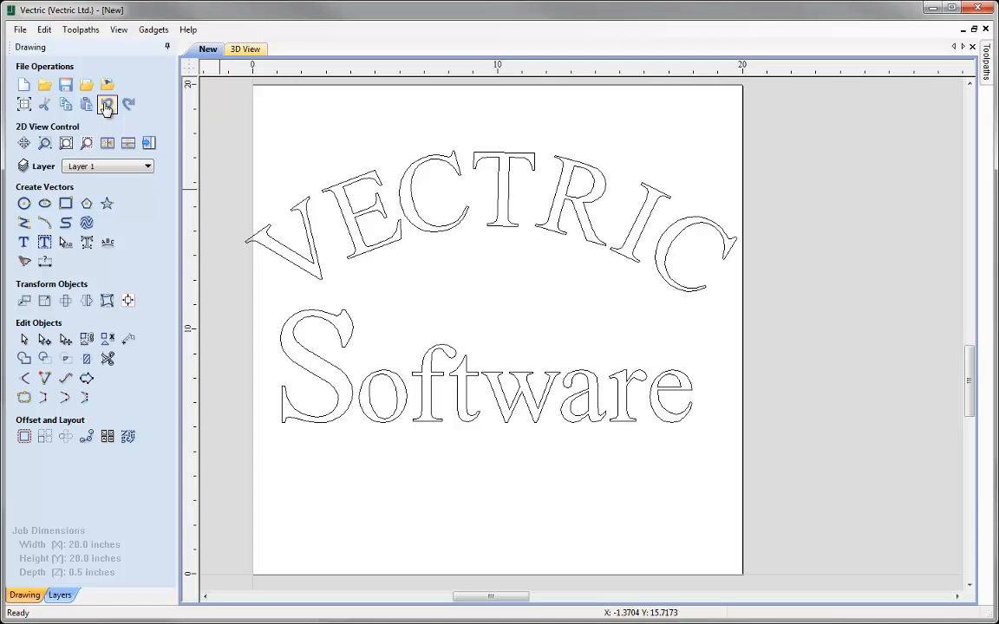
click(105, 105)
click(105, 105)
click(351, 401)
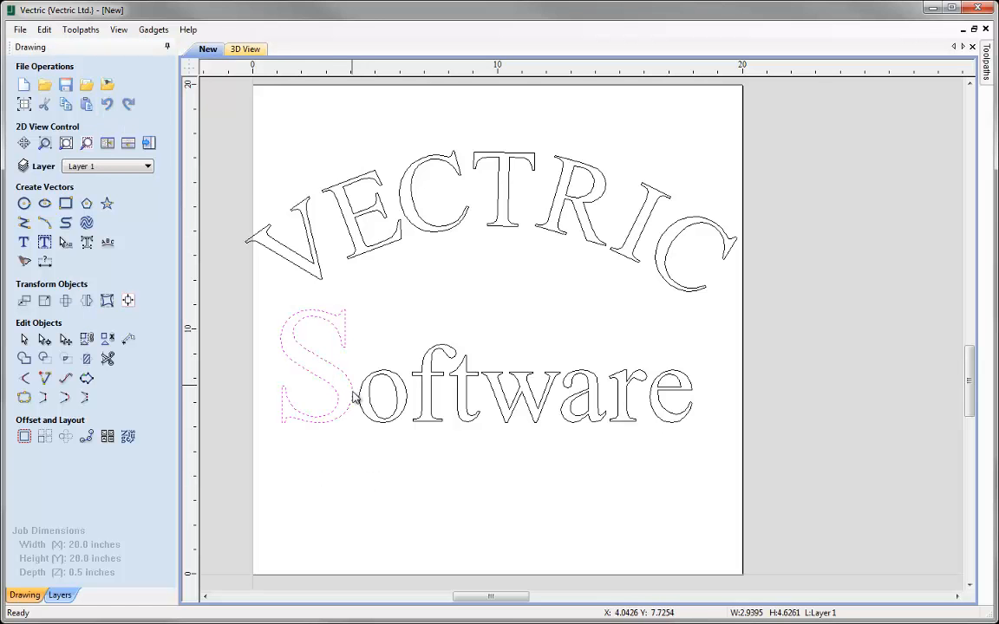
click(107, 104)
click(107, 105)
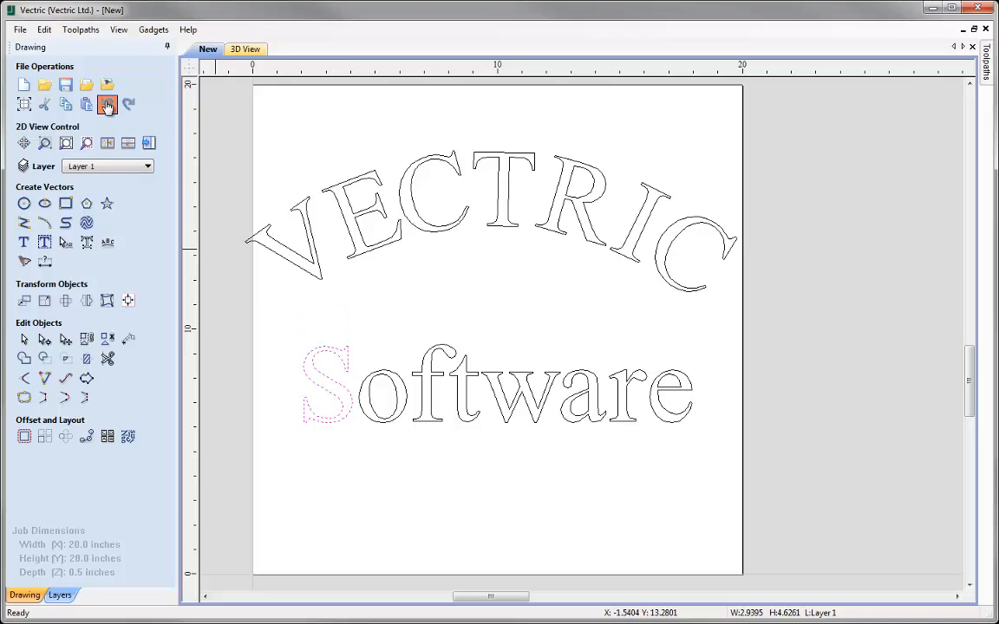
Step: Open the restored Software text for editing to check its content, and close it without changes
click(329, 385)
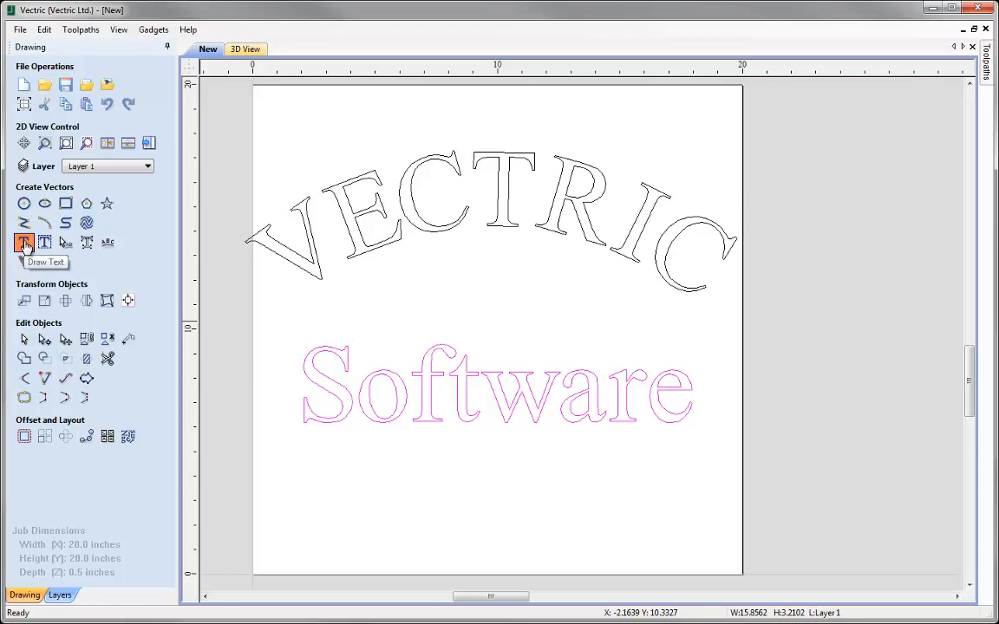
click(24, 243)
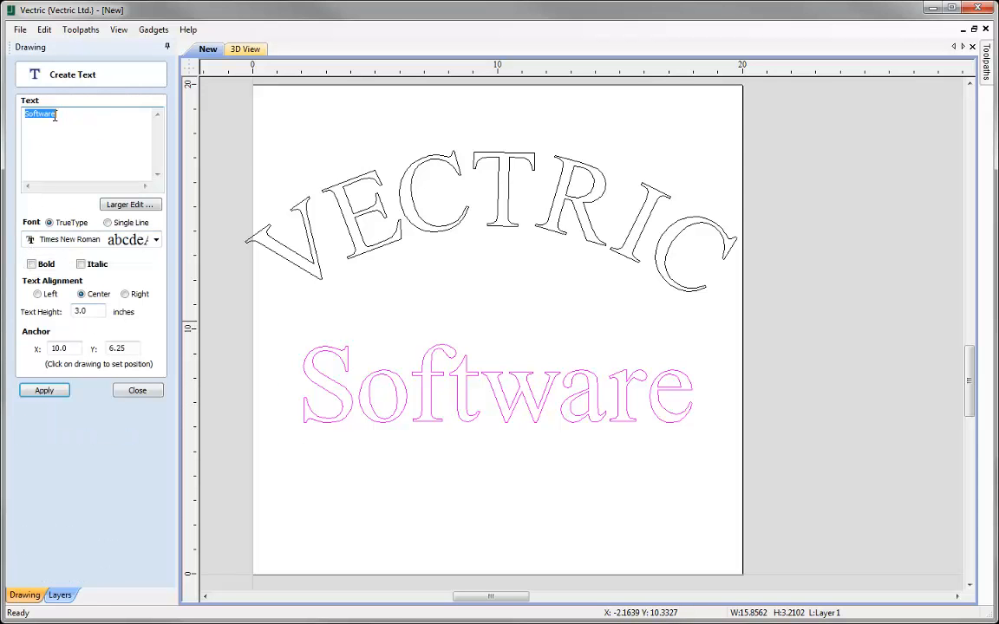
click(136, 393)
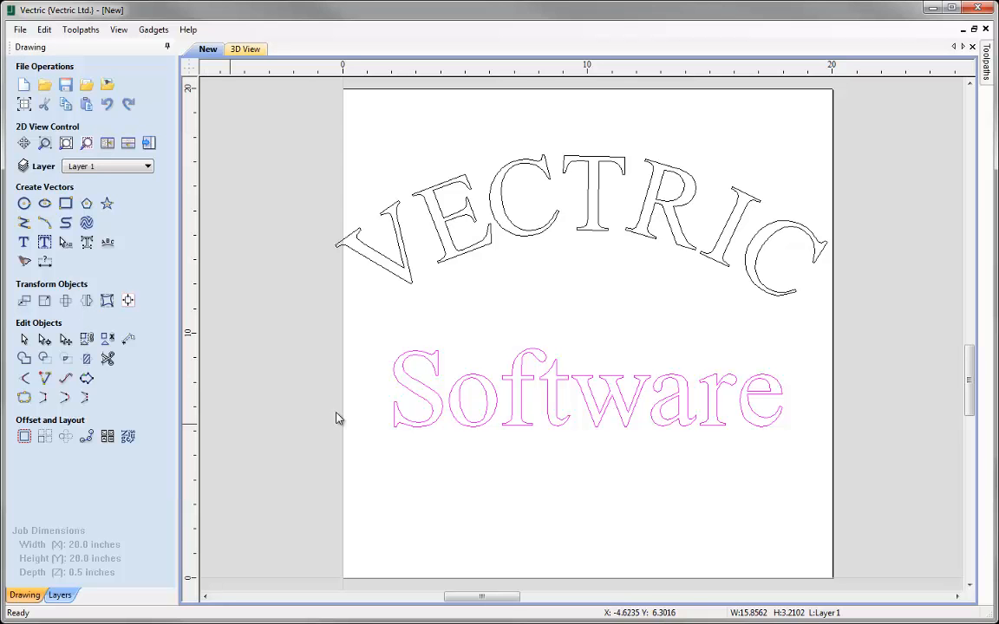
Step: Change the Software text to the Brush Script MT font with a text height of 4 inches
click(25, 243)
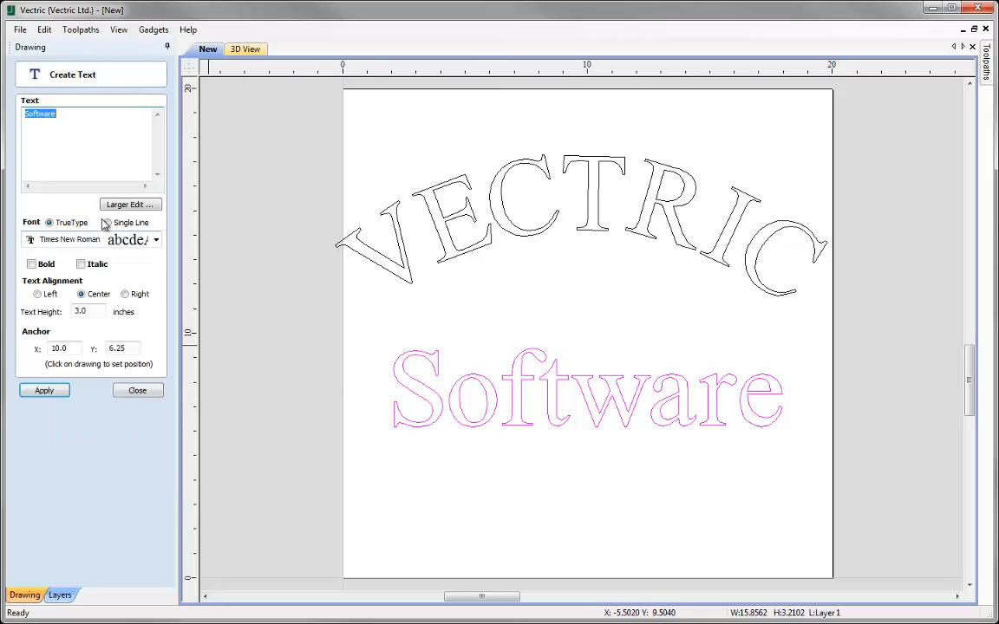
click(156, 241)
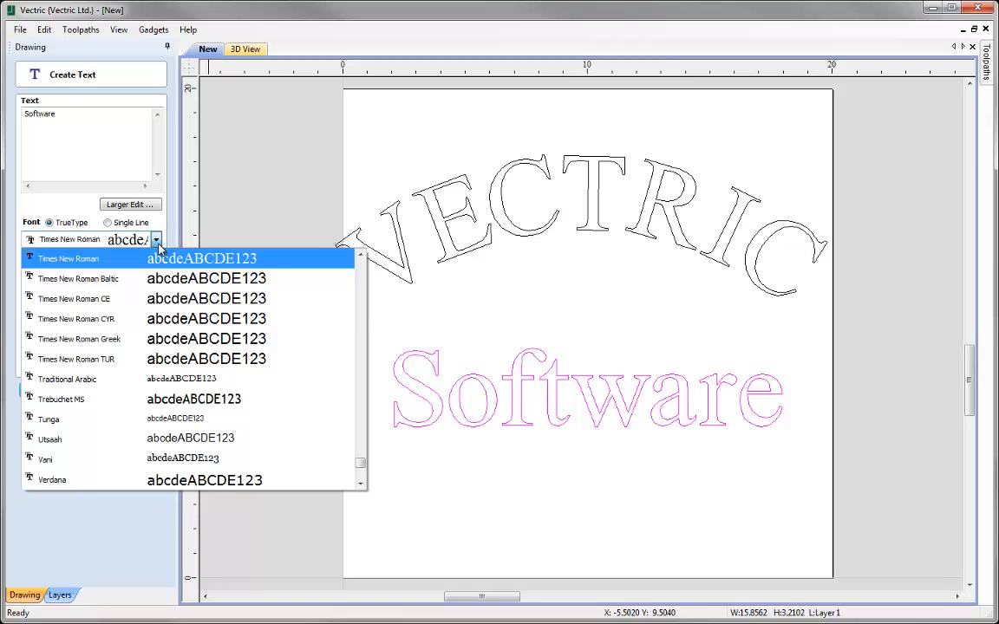
key(b)
key(r)
key(u)
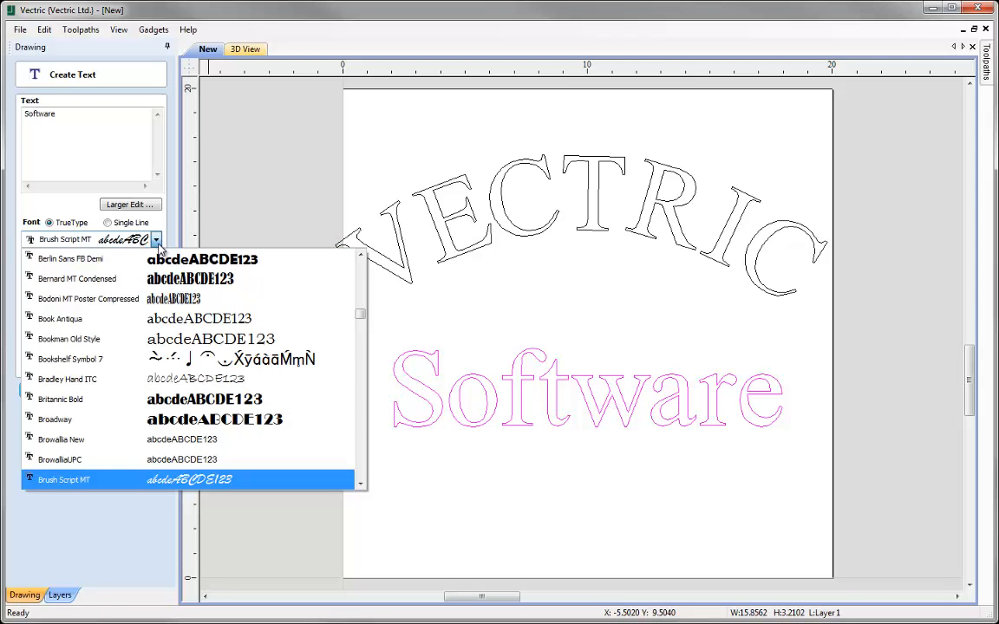
key(Return)
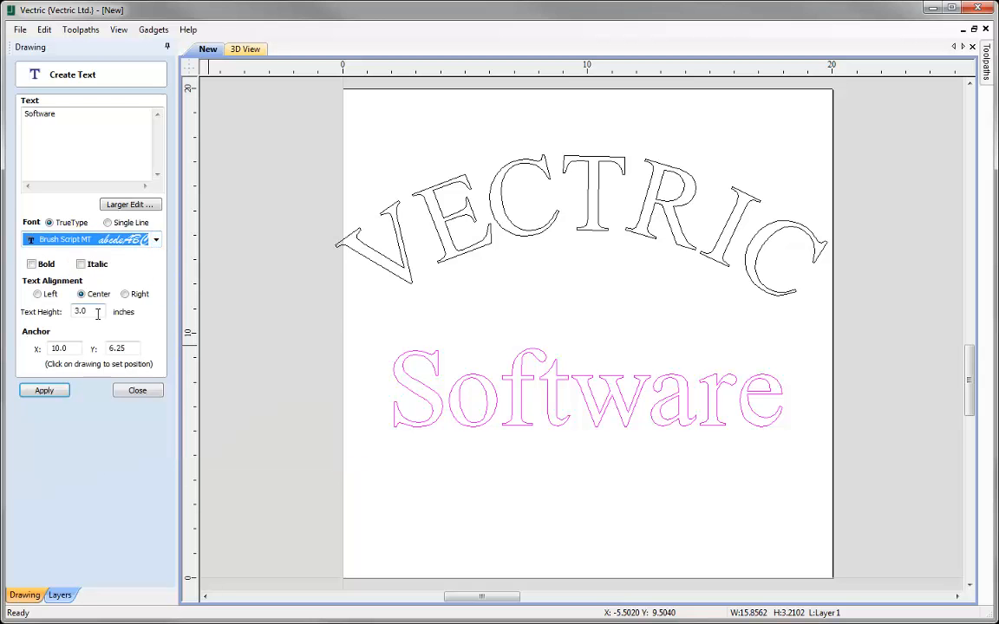
drag(90, 311, 60, 315)
text(4)
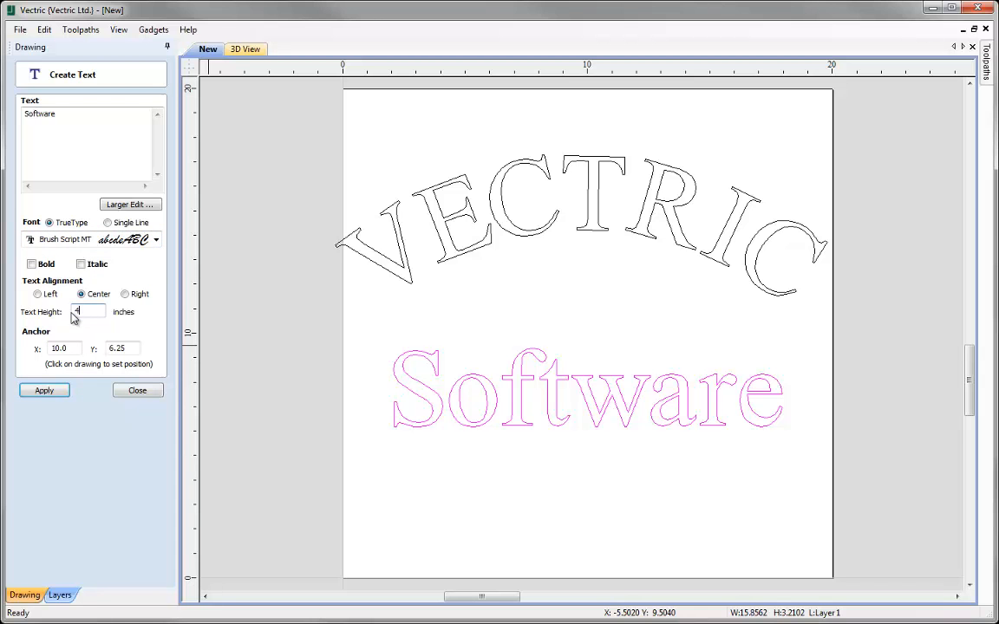
click(44, 391)
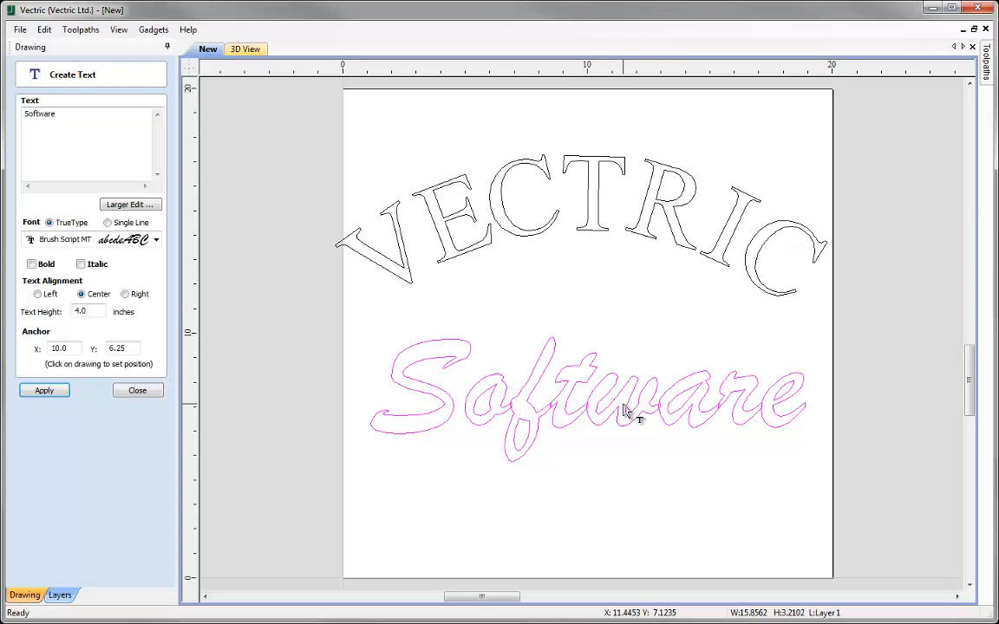
click(139, 392)
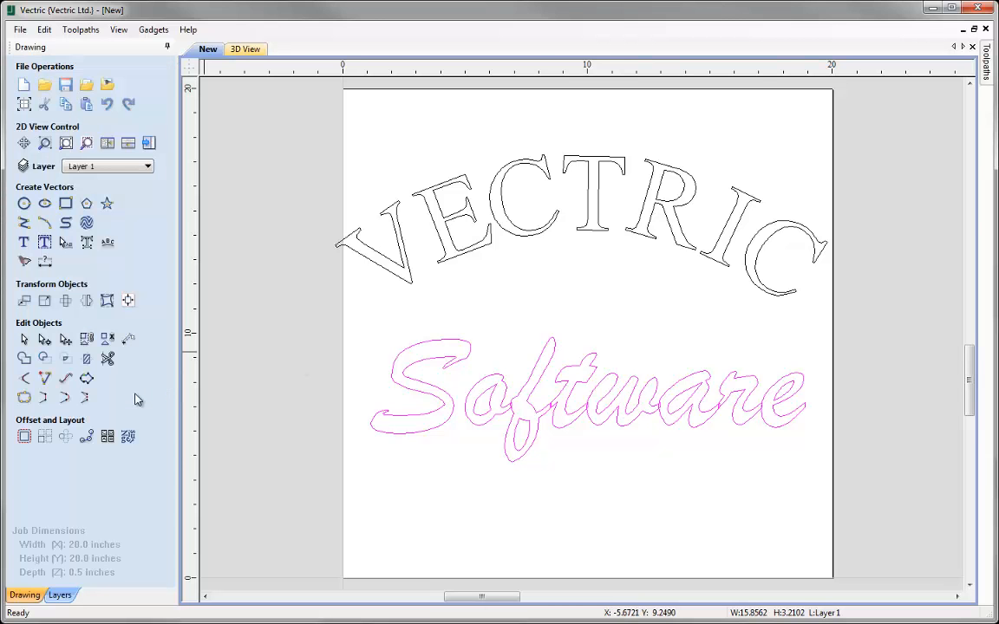
Step: Convert the Software text to curves and check that its letters are separate outlines by selecting the o
click(87, 244)
click(450, 460)
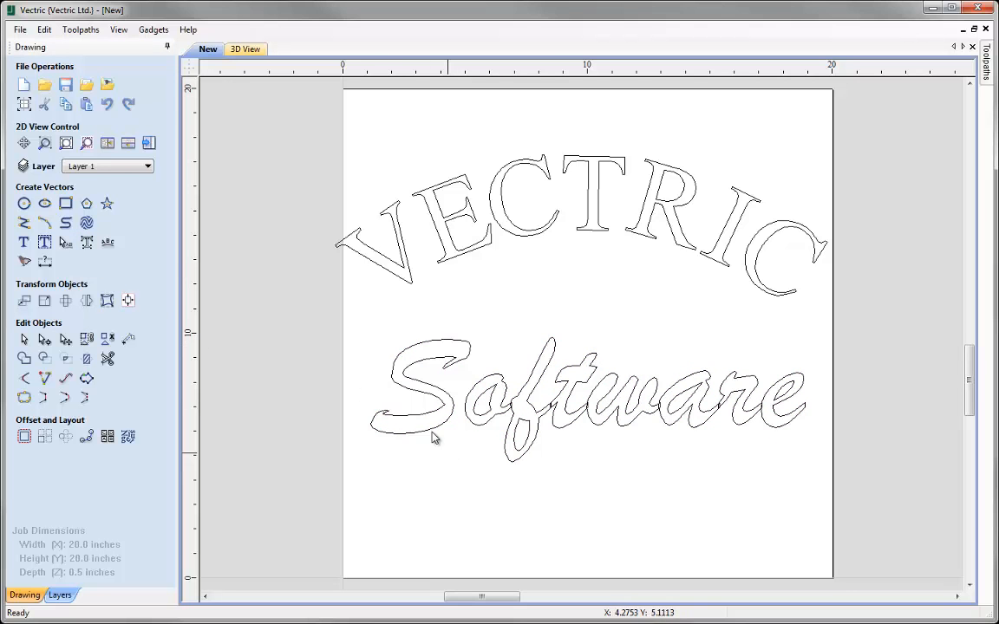
click(434, 386)
click(471, 392)
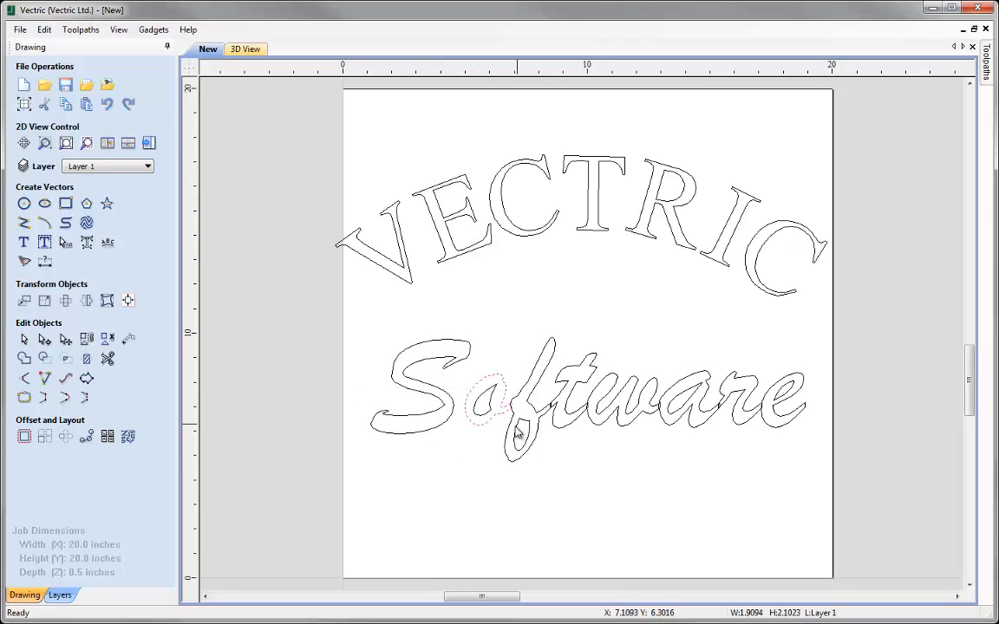
click(476, 457)
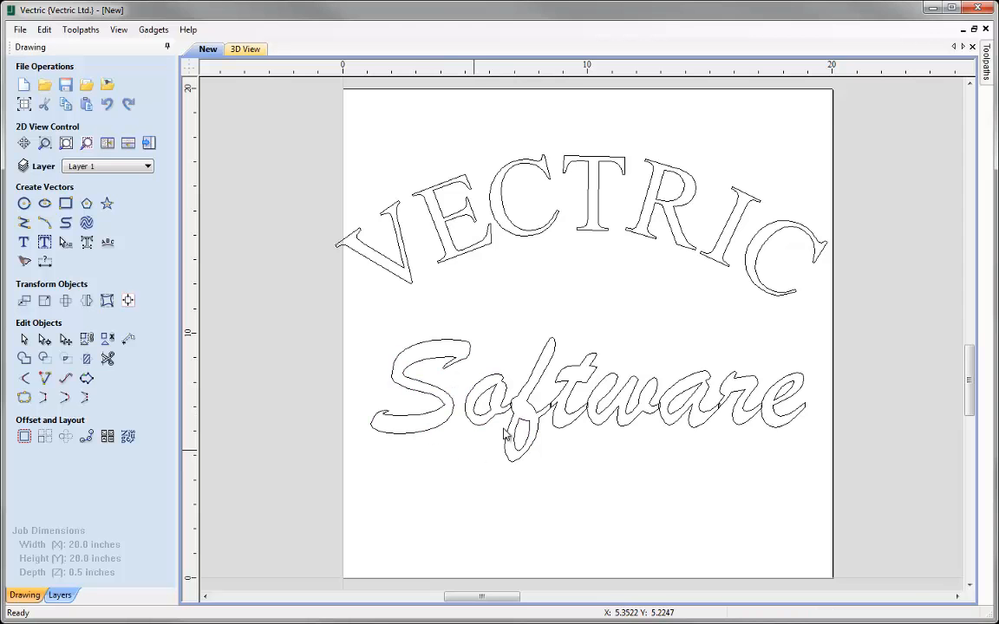
Step: Examine up close where the script letter outlines overlap along the word Software
scroll(534, 421, up, 6)
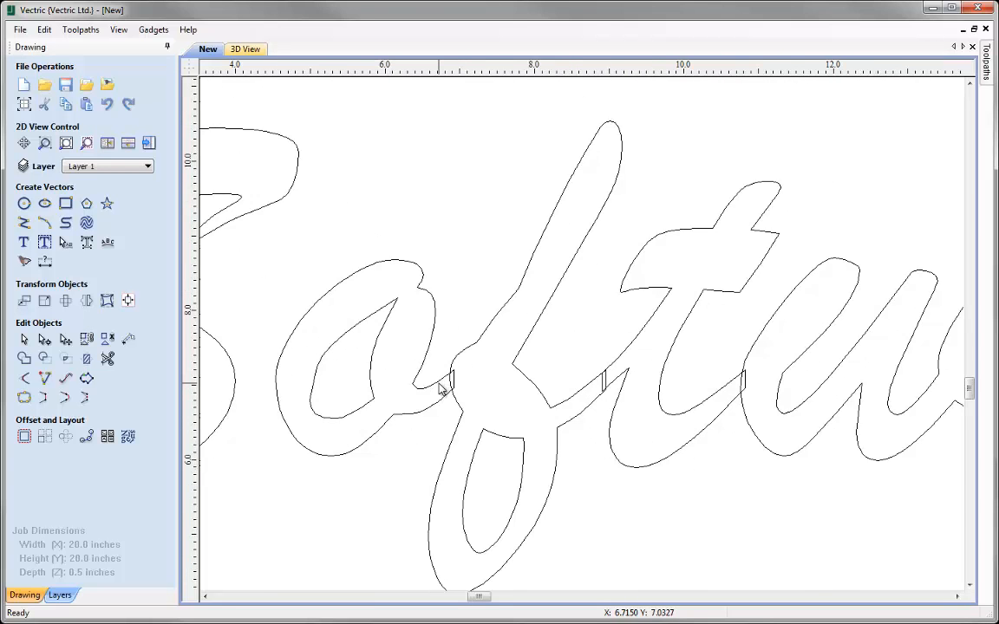
scroll(439, 383, down, 3)
middle_drag(645, 480, 527, 476)
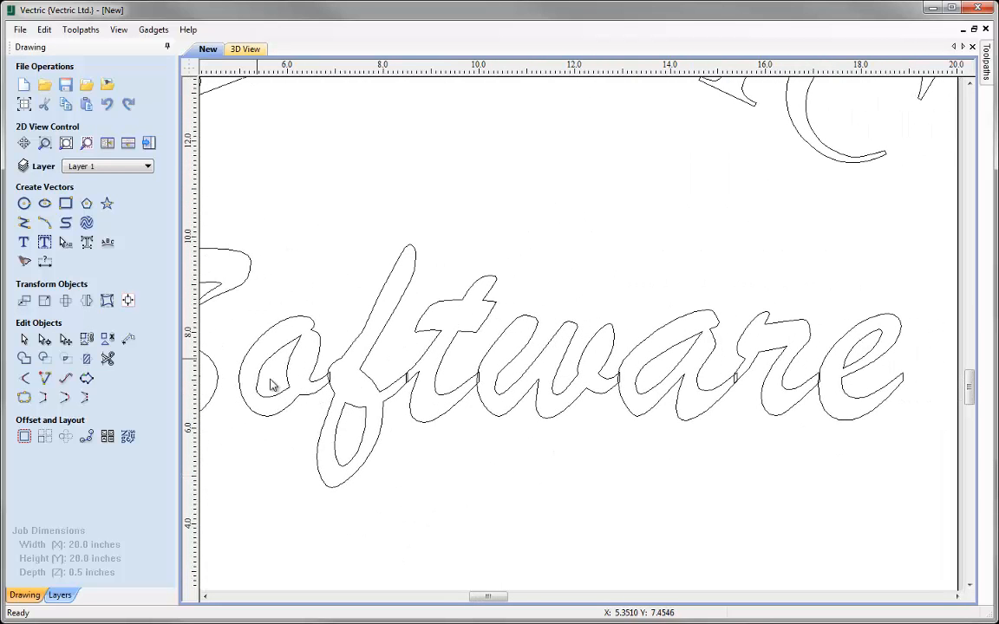
scroll(332, 368, up, 2)
scroll(332, 367, up, 1)
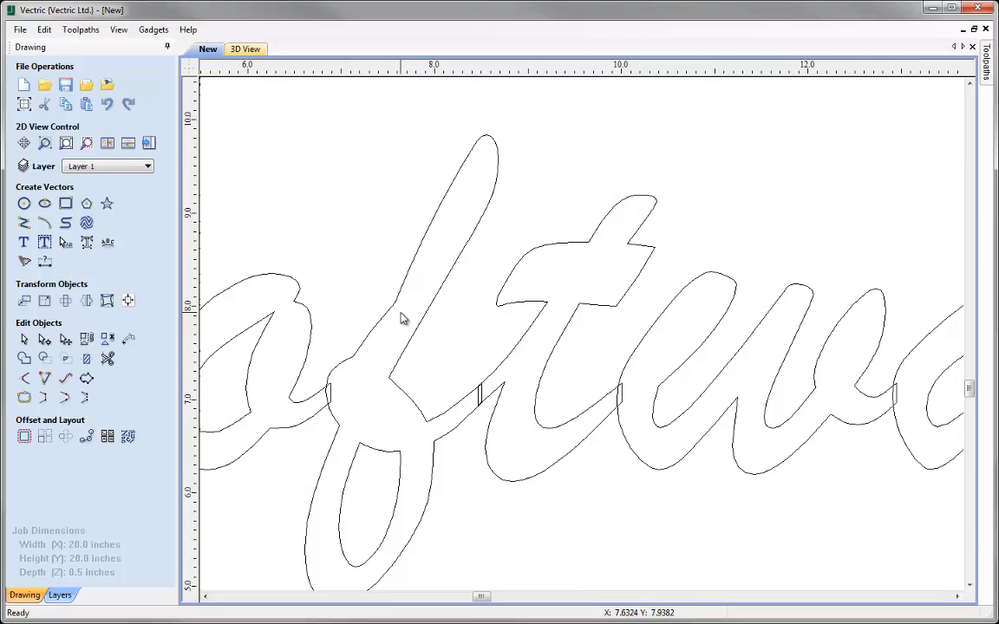
scroll(403, 320, down, 2)
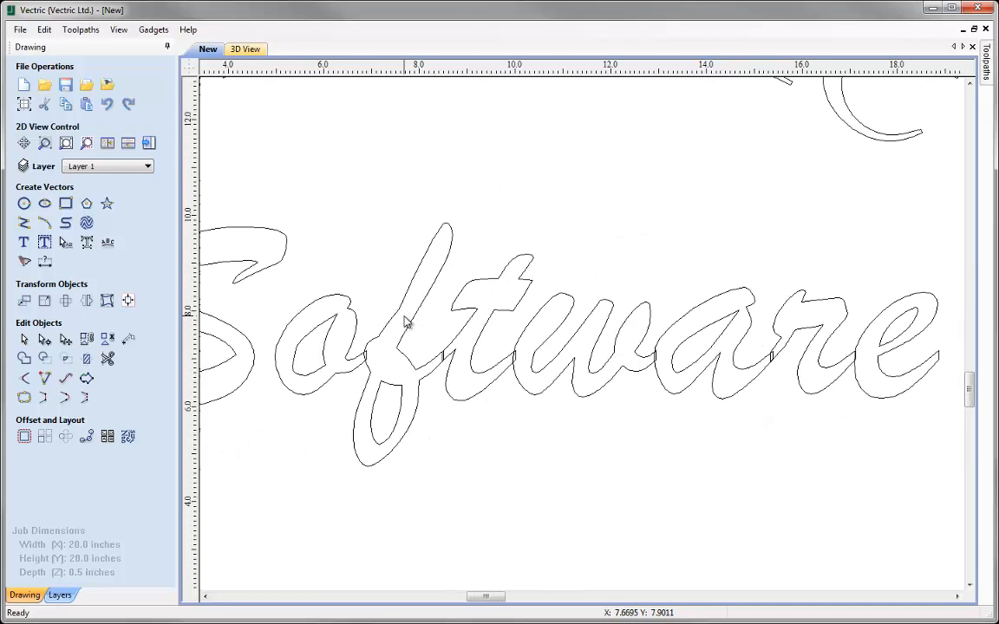
scroll(404, 322, down, 2)
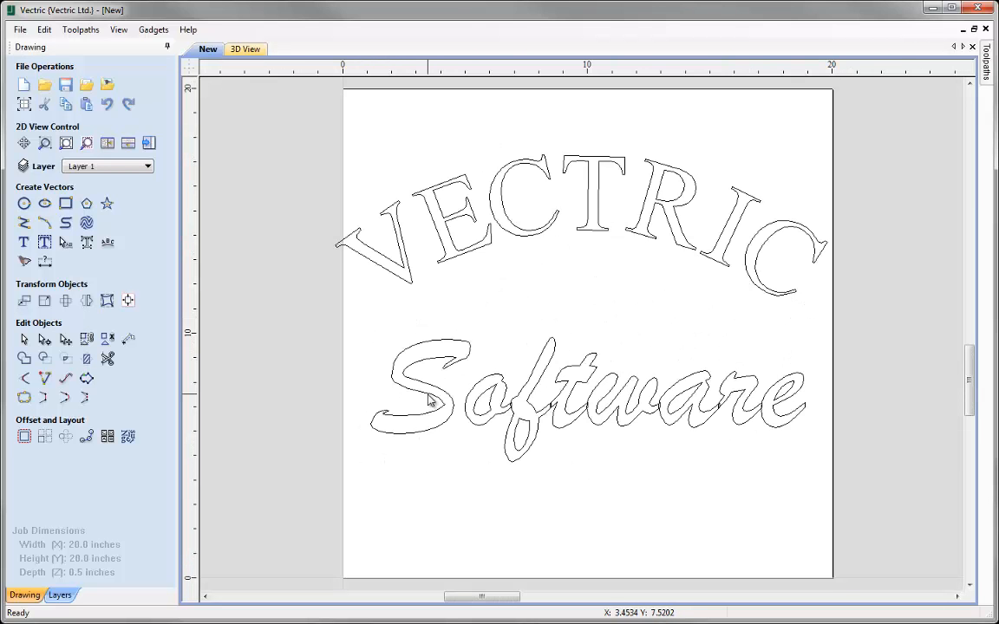
Step: Weld the outer outlines of the letters o, f, t, w, a, r and e into one vector
click(475, 429)
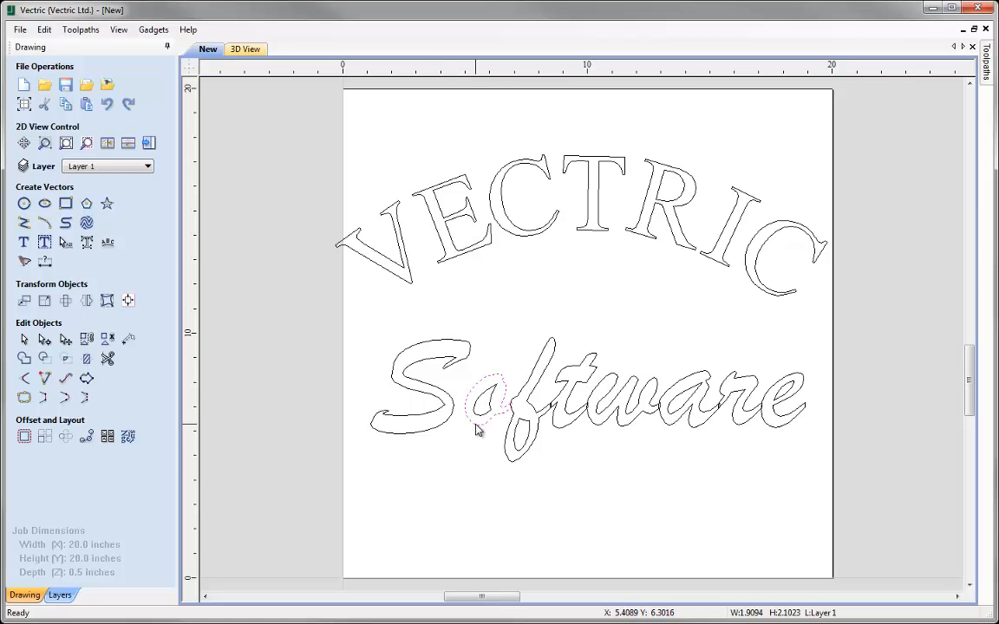
shift+click(509, 460)
shift+click(590, 427)
shift+click(597, 424)
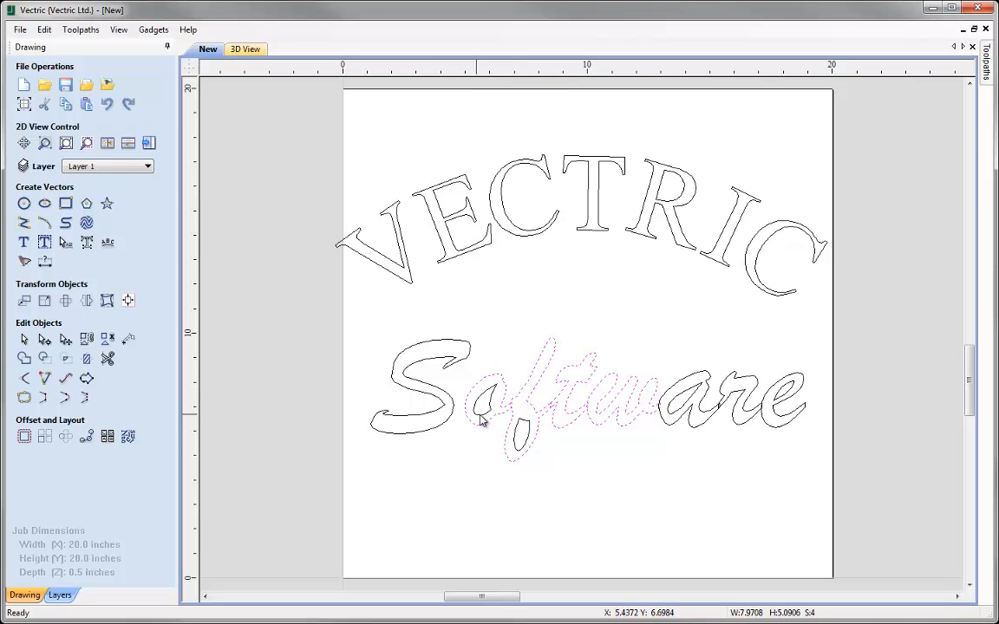
shift+click(670, 427)
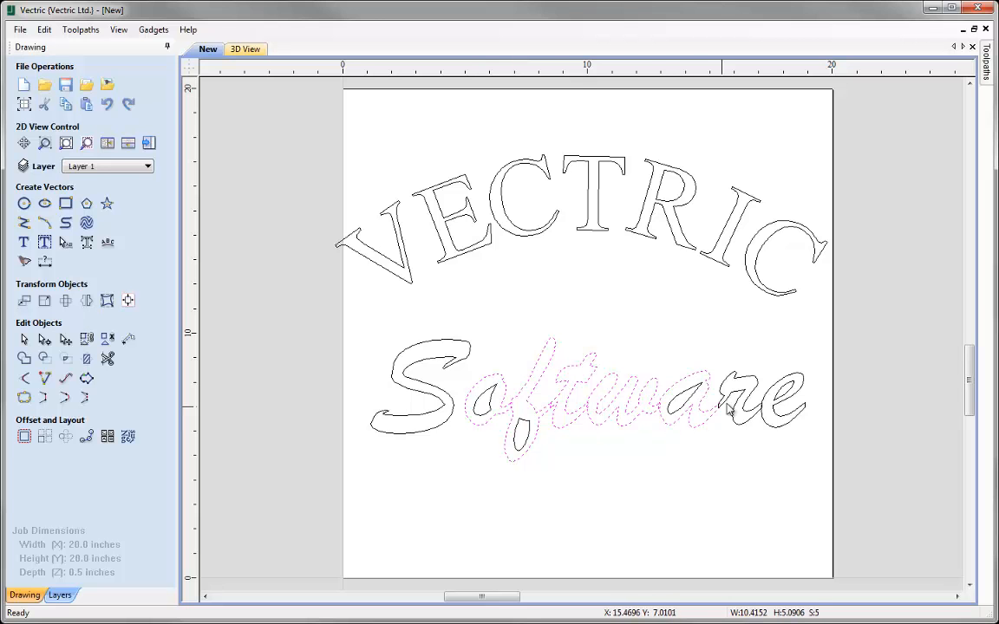
shift+click(735, 397)
shift+click(769, 427)
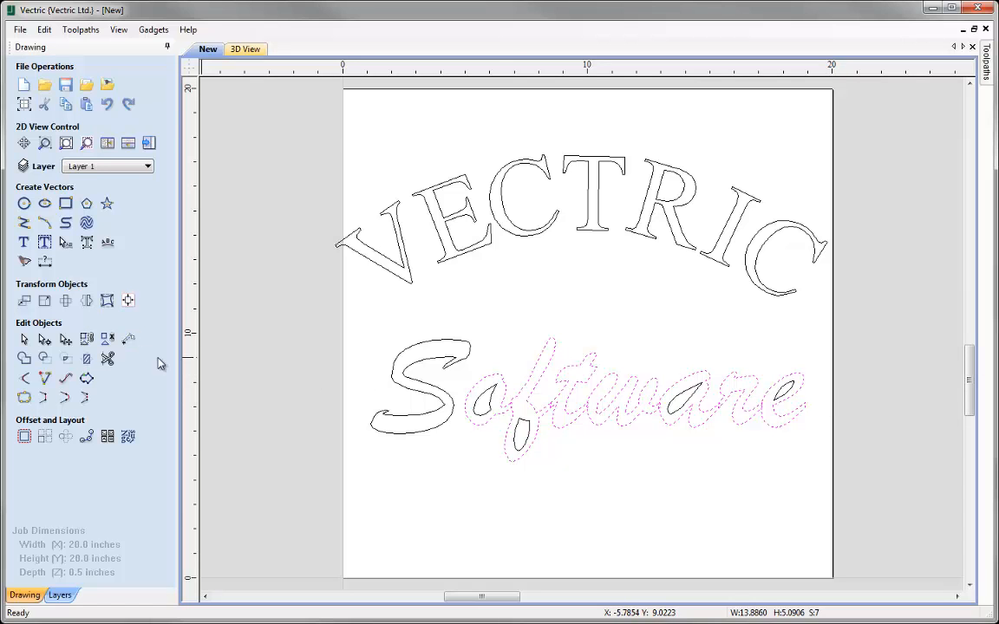
click(24, 359)
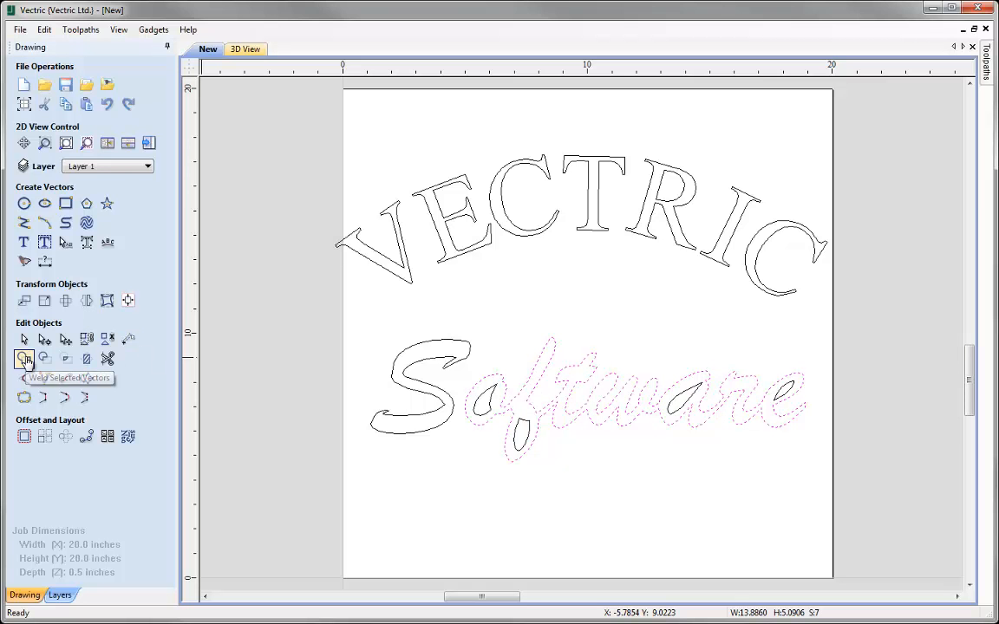
Step: Inspect the welded joins between the letters, looking closely at the small steps where the a meets the r
scroll(521, 423, up, 4)
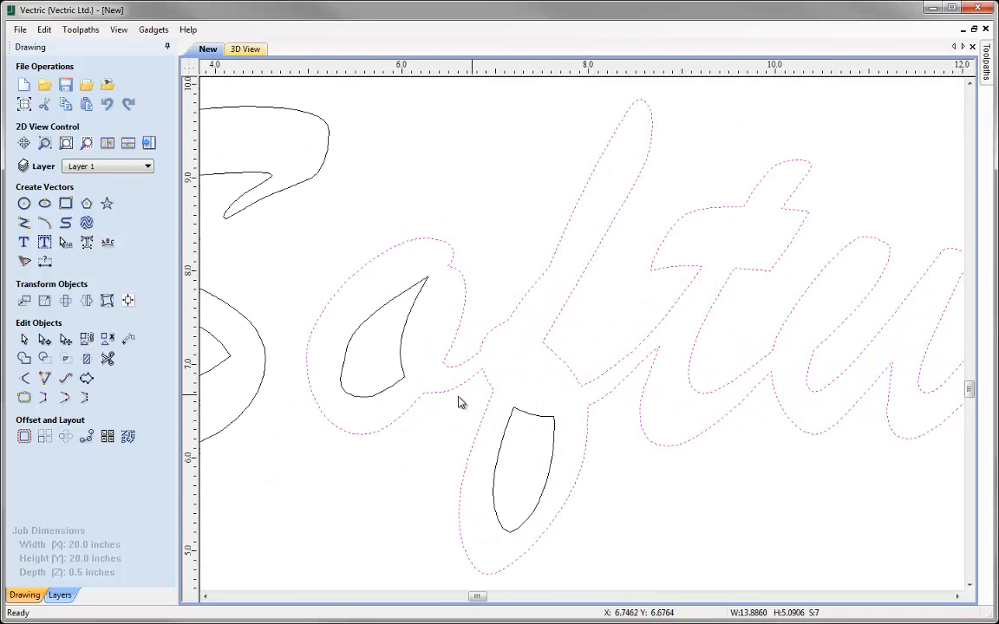
scroll(475, 398, up, 1)
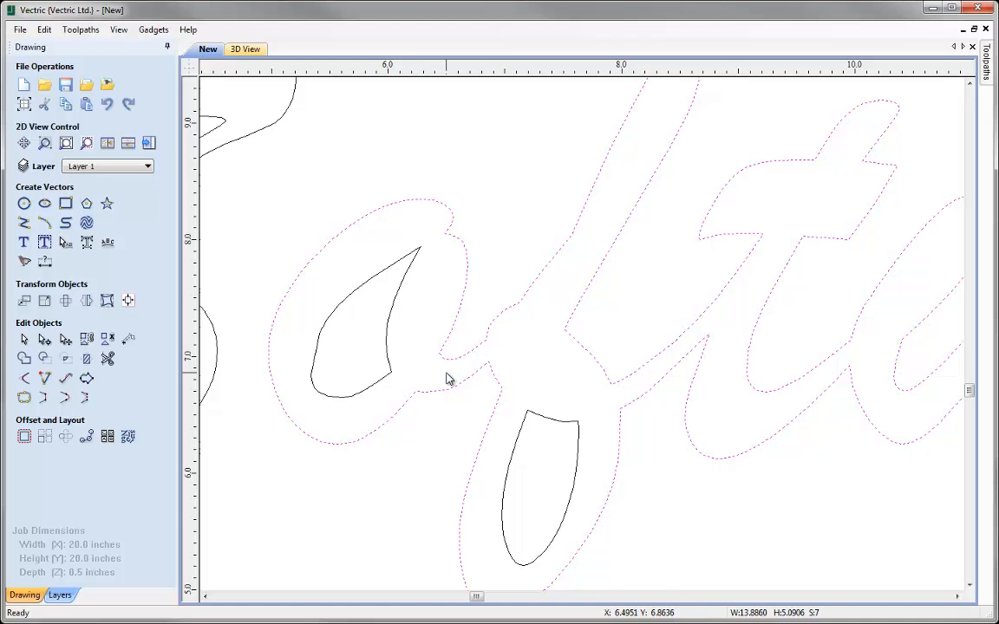
scroll(449, 379, down, 5)
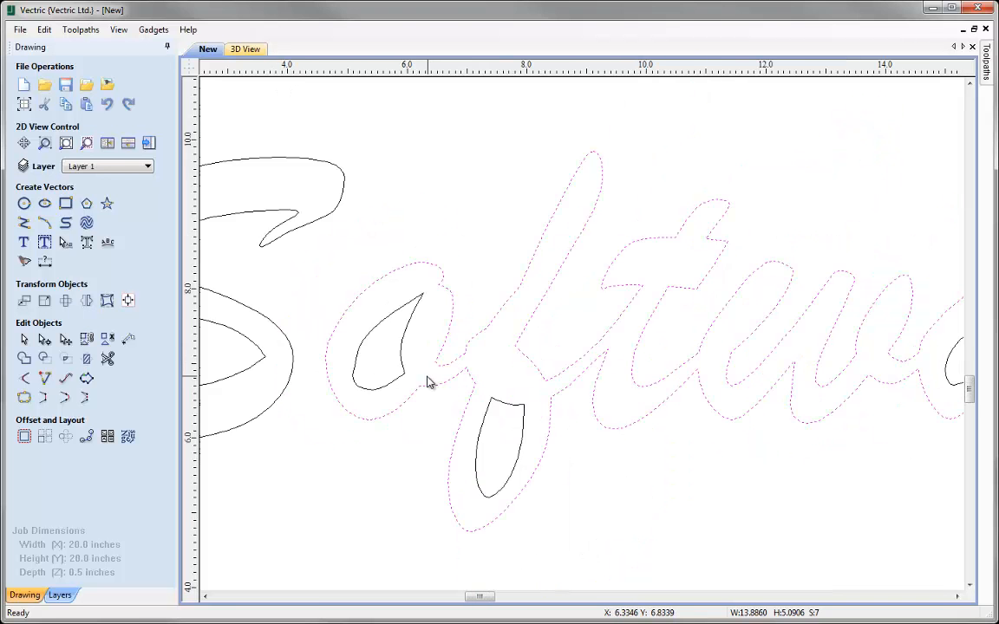
scroll(482, 440, up, 2)
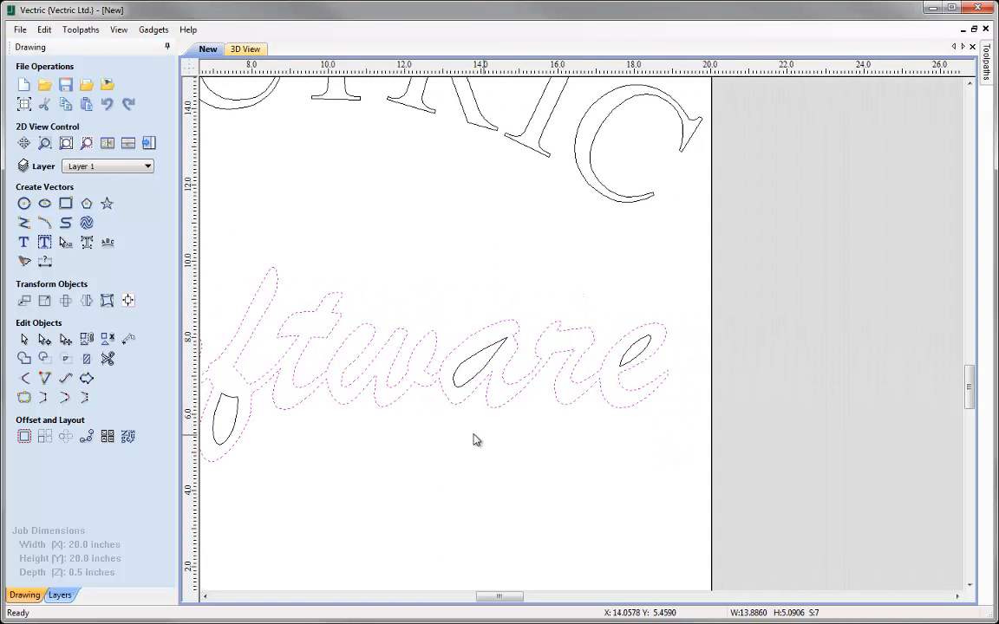
scroll(523, 384, up, 1)
scroll(523, 384, up, 4)
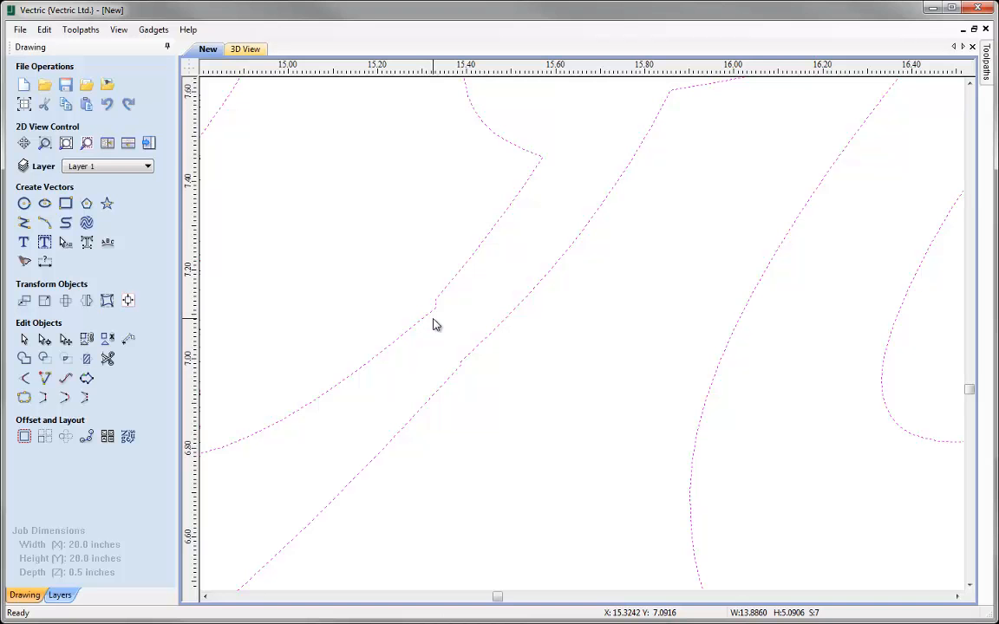
Step: Node-edit the welded outline, removing the stray nodes on both edges of the a–r join to smooth it, and finish node editing
key(n)
scroll(438, 334, up, 3)
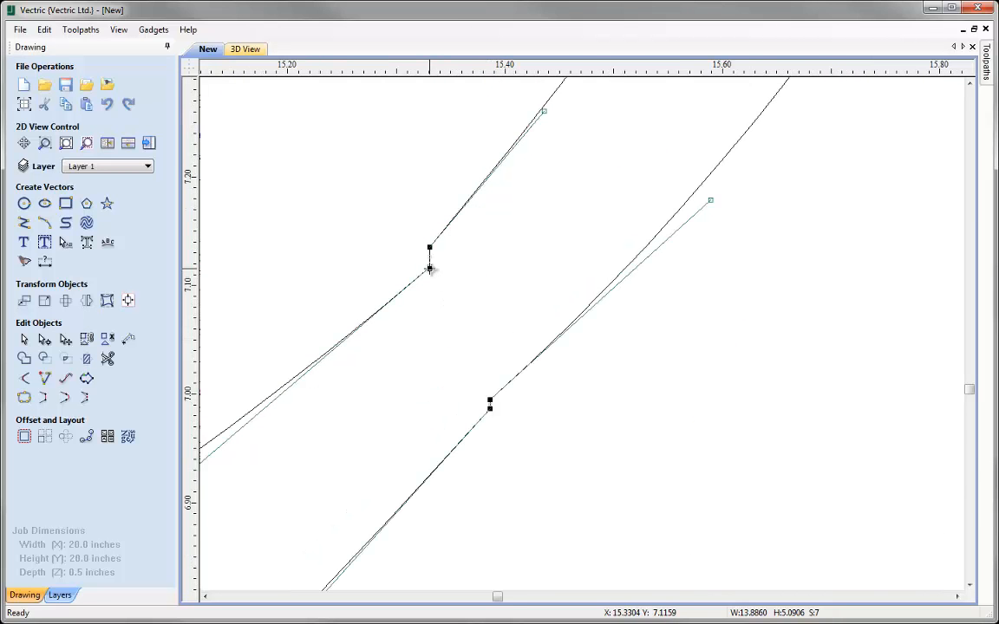
drag(429, 269, 429, 248)
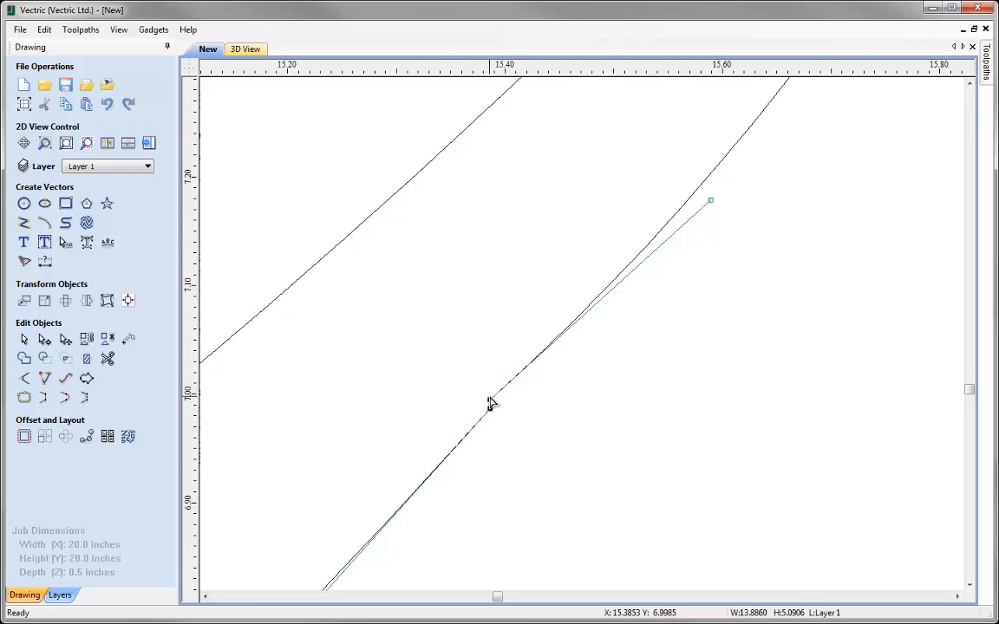
key(l)
scroll(490, 411, down, 6)
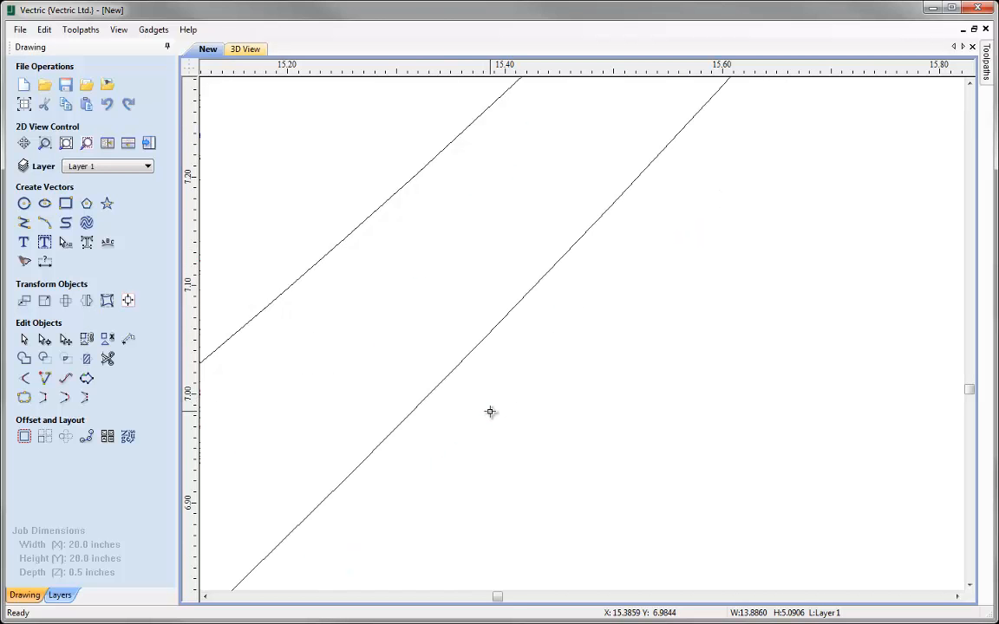
scroll(490, 411, down, 3)
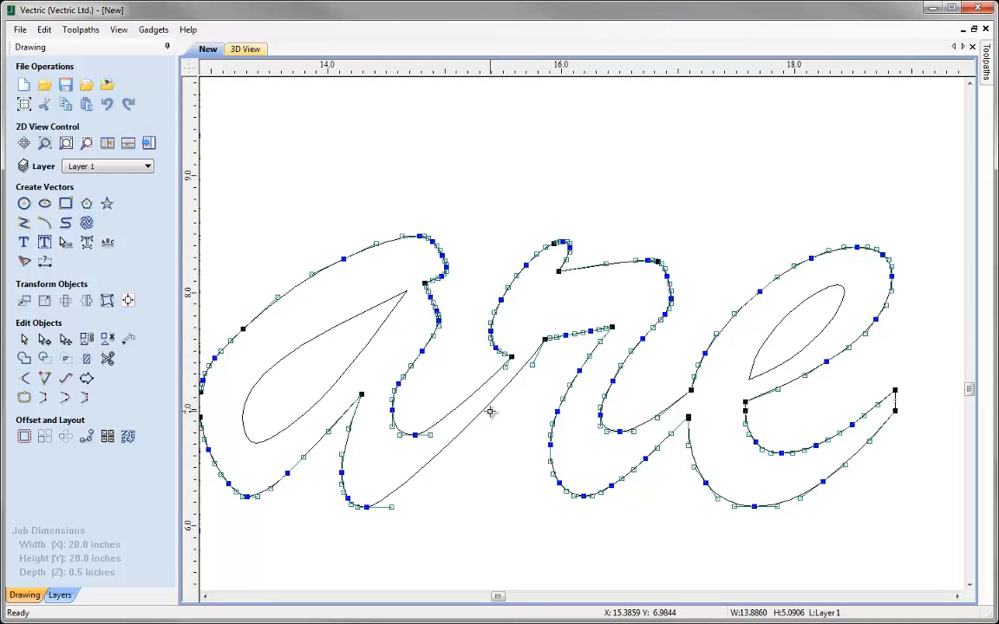
scroll(492, 428, down, 1)
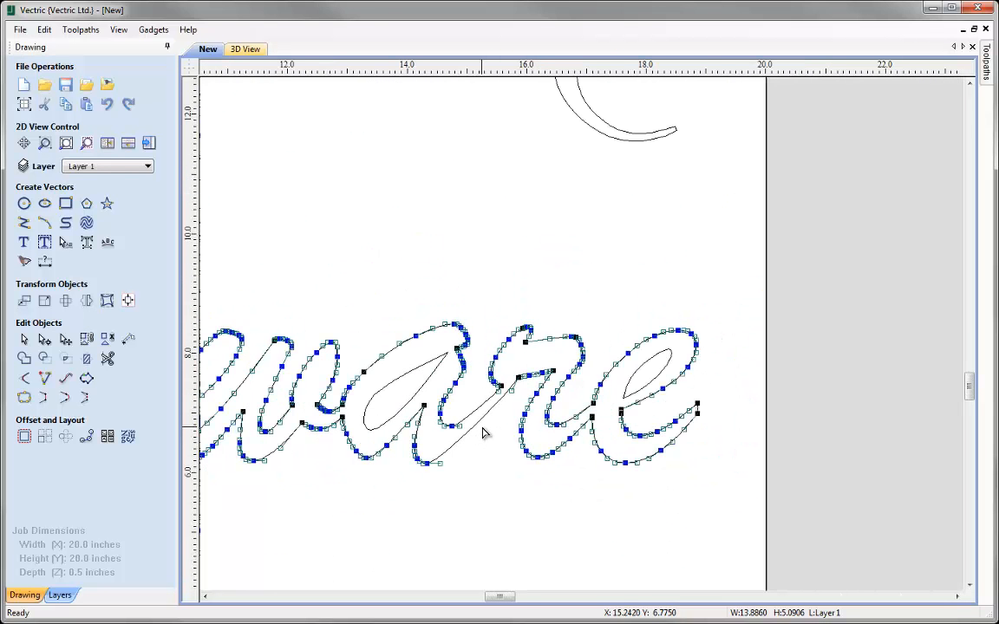
key(F6)
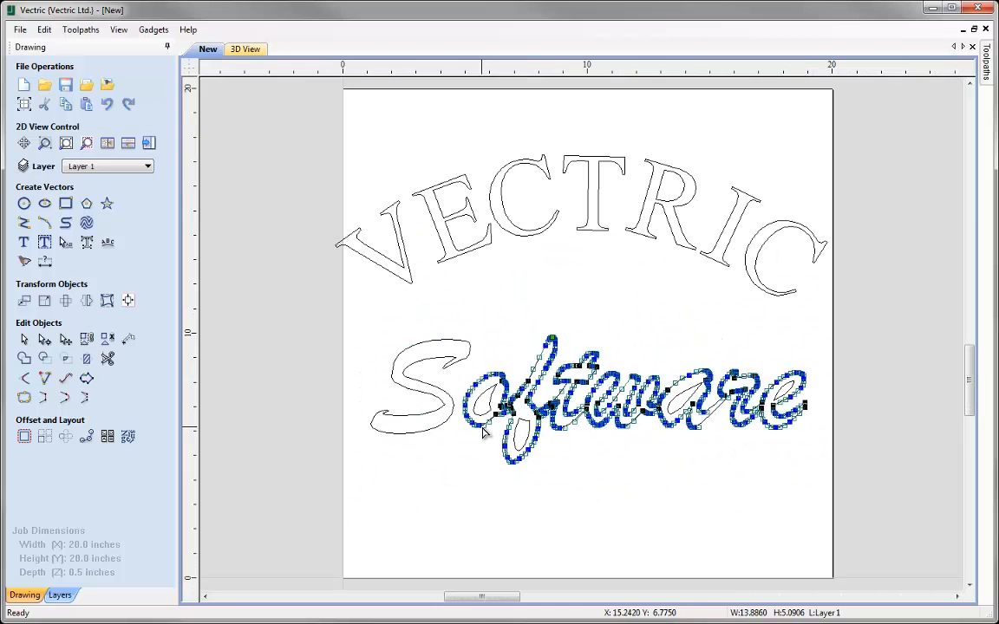
key(Escape)
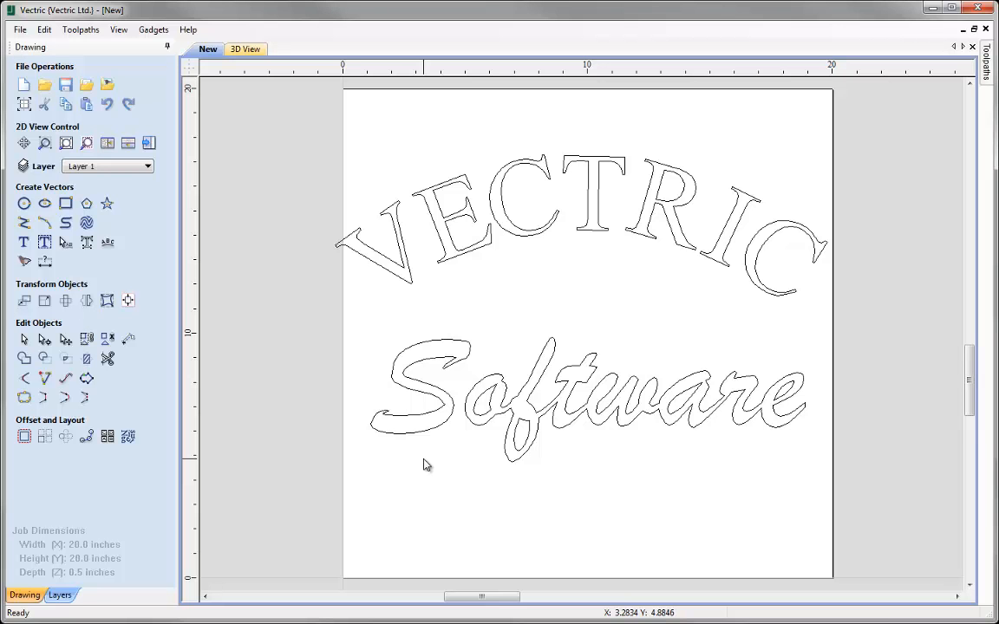
Step: Delete all the VECTRIC and Software vectors from the job
key(ctrl+a)
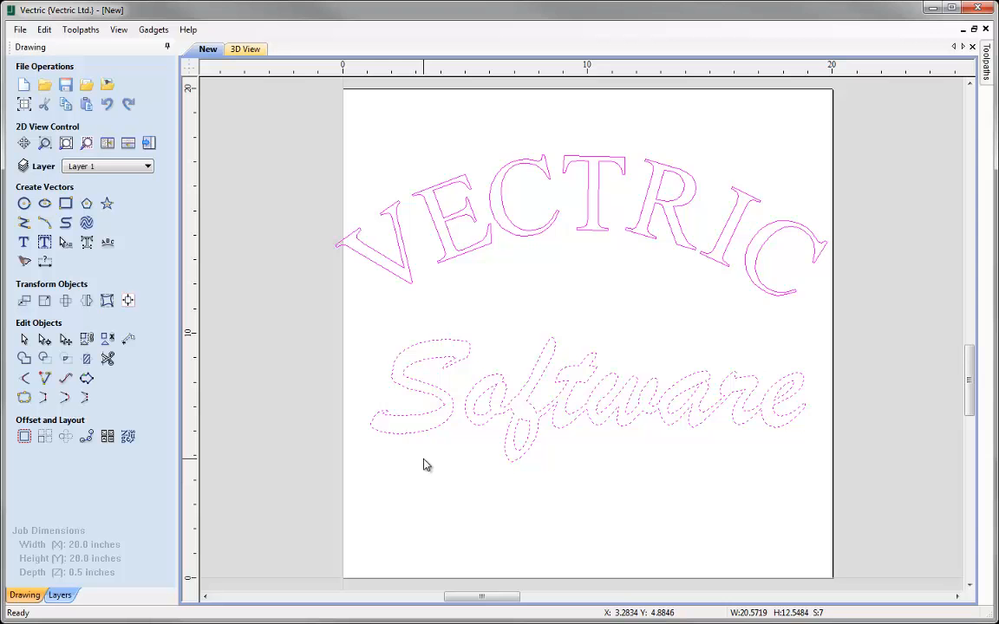
key(Delete)
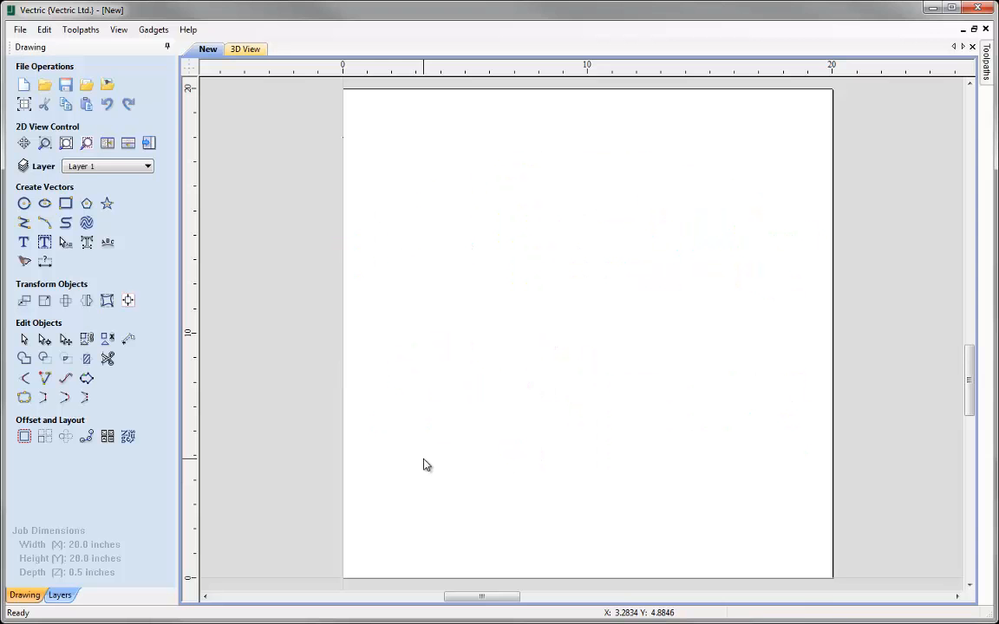
Step: Create the text SOFTWARE in the TrueType Arial font with a text height of 2 inches
click(24, 243)
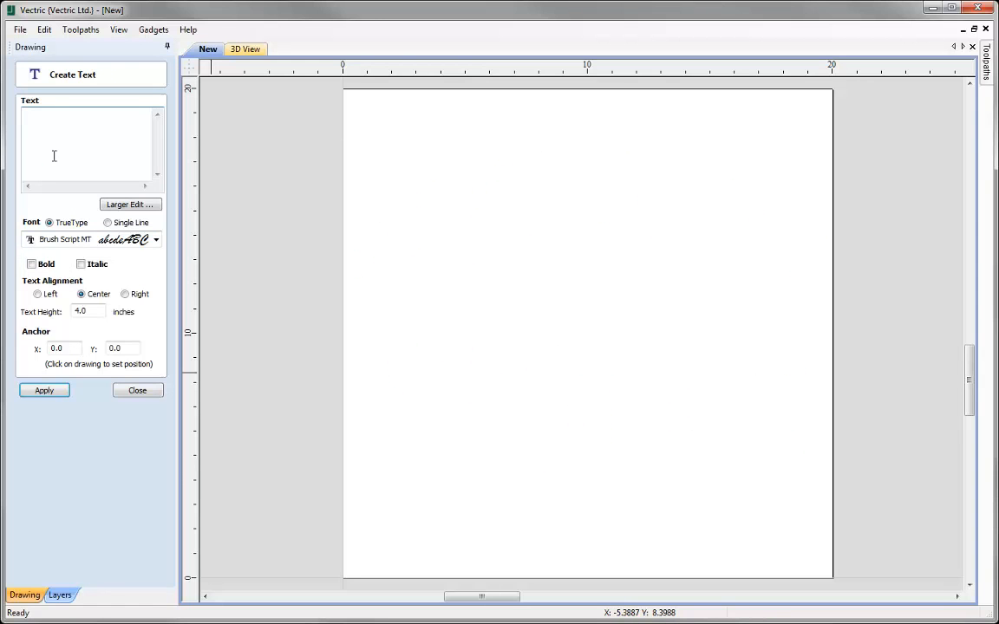
text(SOFTWARE)
click(87, 242)
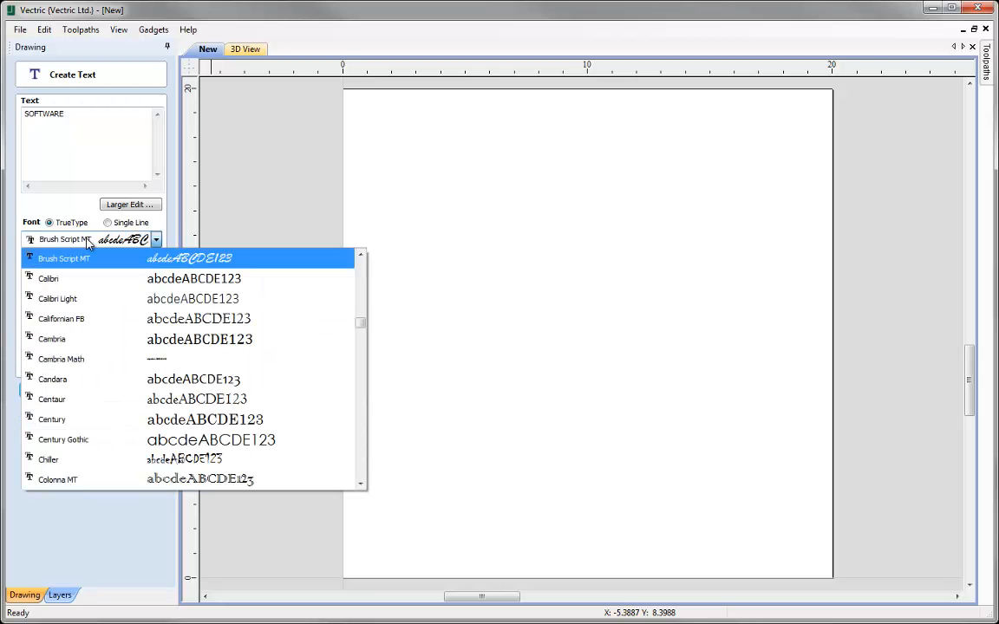
text(ari)
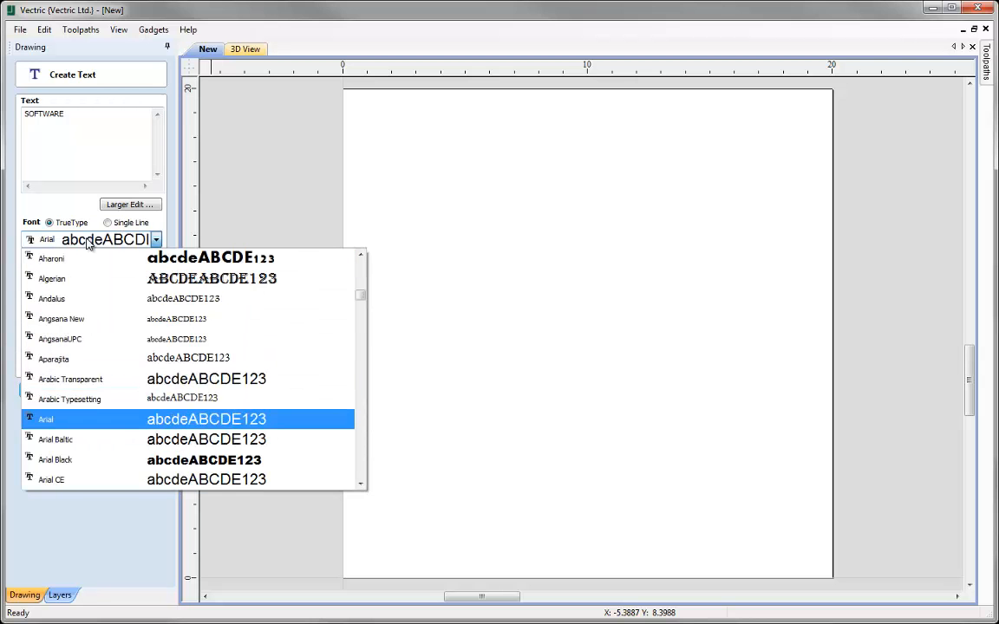
key(Return)
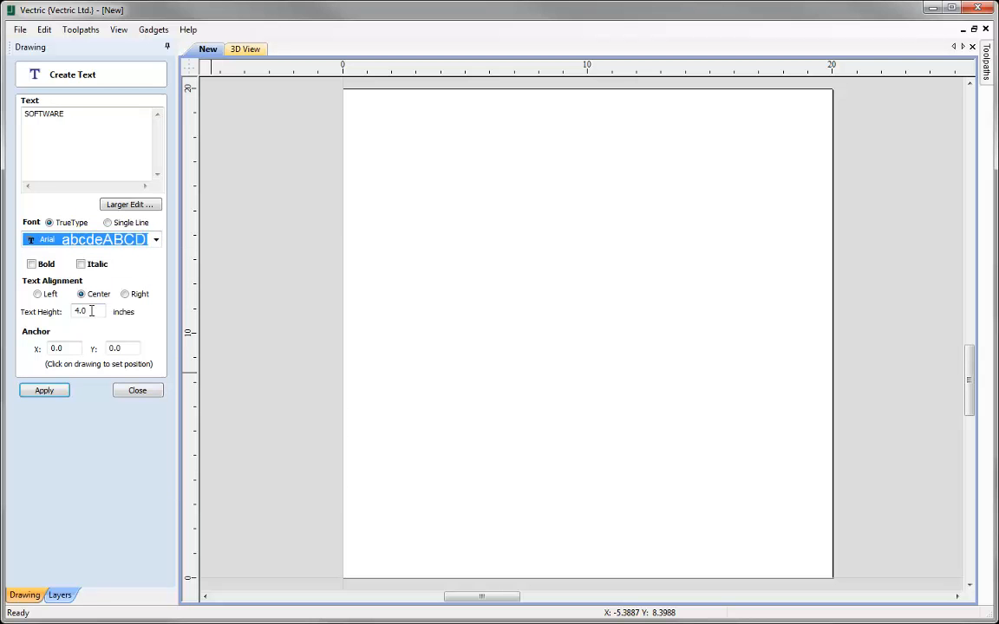
drag(83, 311, 45, 311)
text(2)
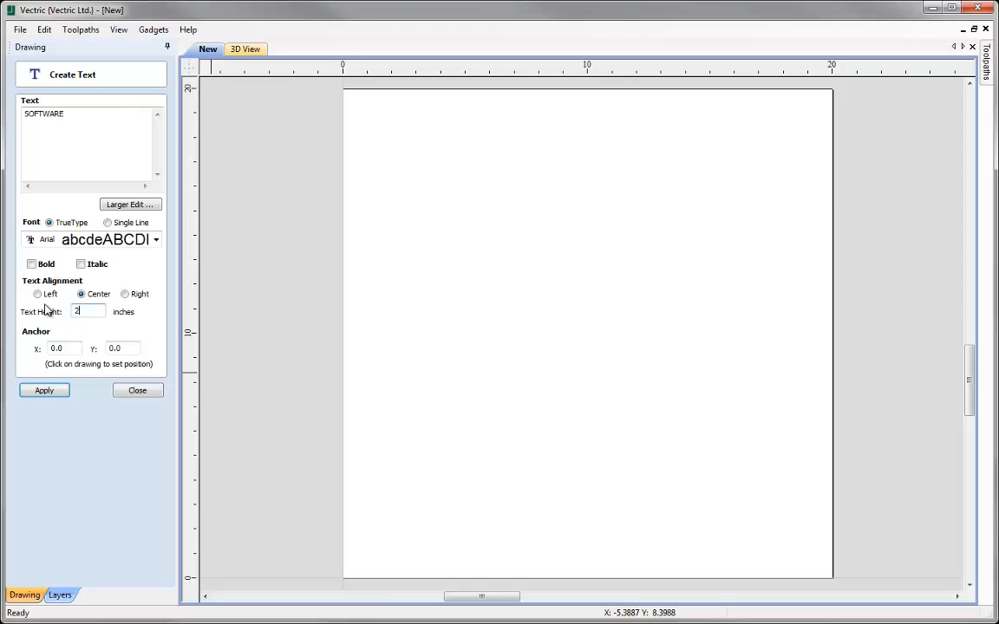
click(46, 392)
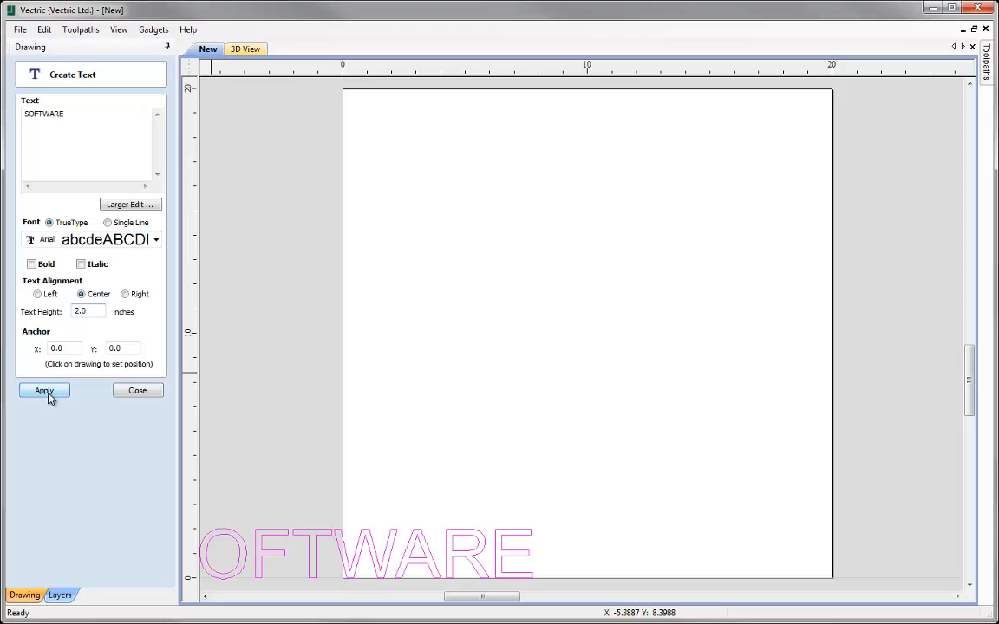
click(138, 391)
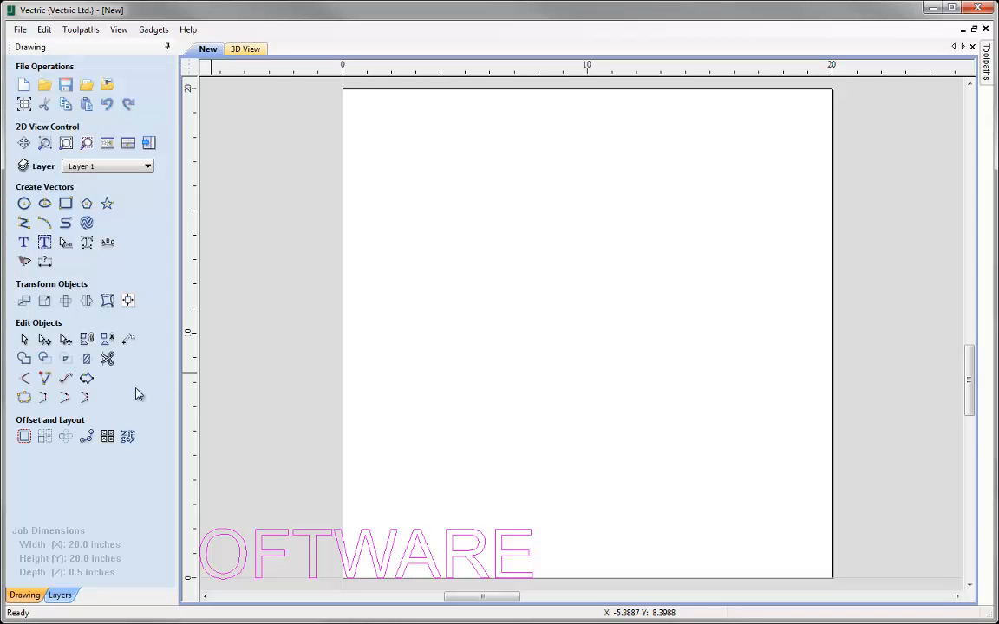
Step: Centre the SOFTWARE text in the job and move it about 3 inches straight down
key(F9)
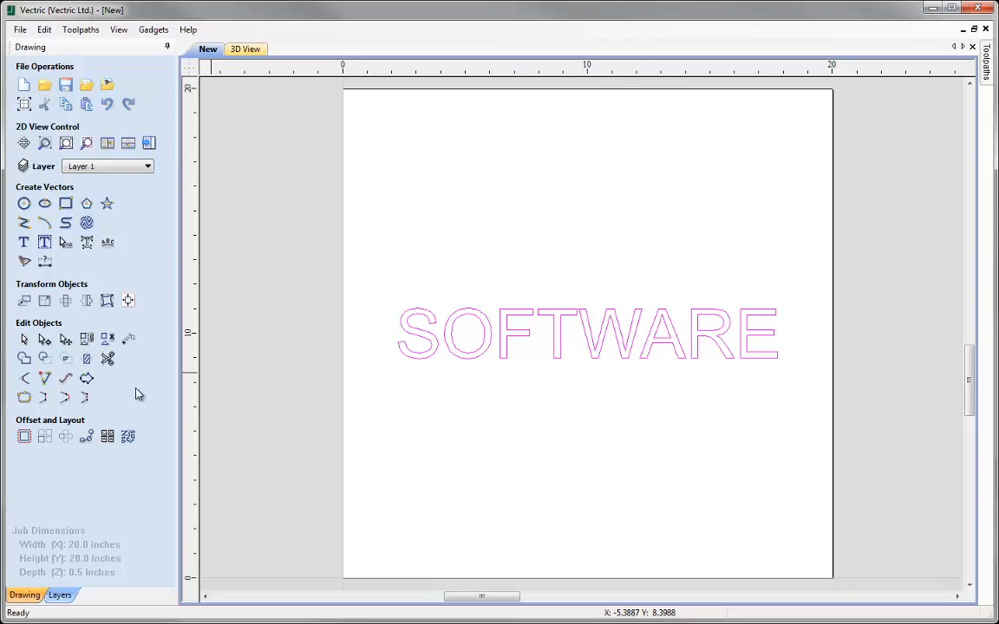
click(598, 337)
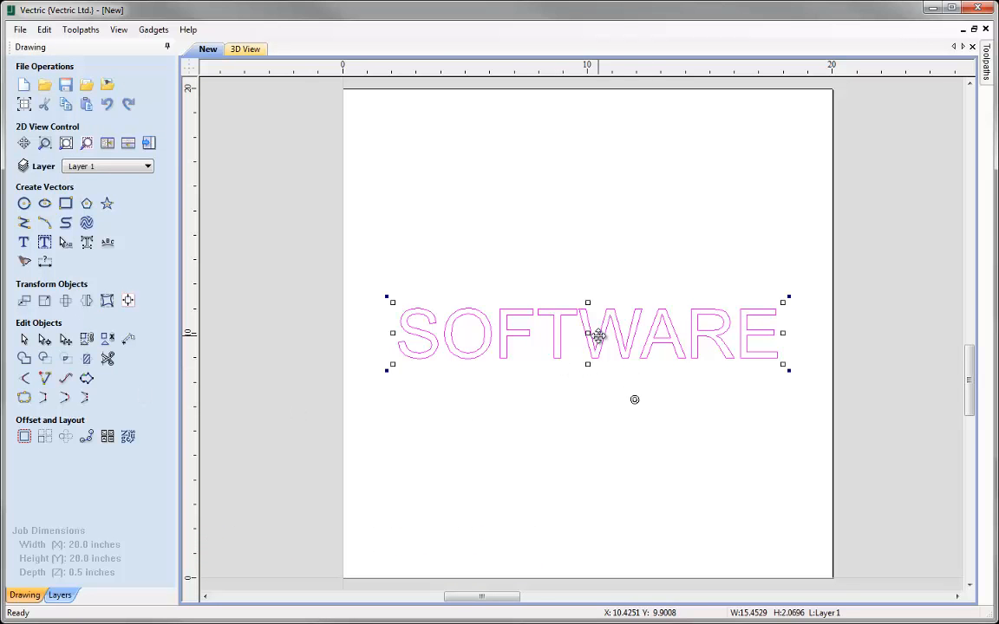
drag(594, 330, 602, 408)
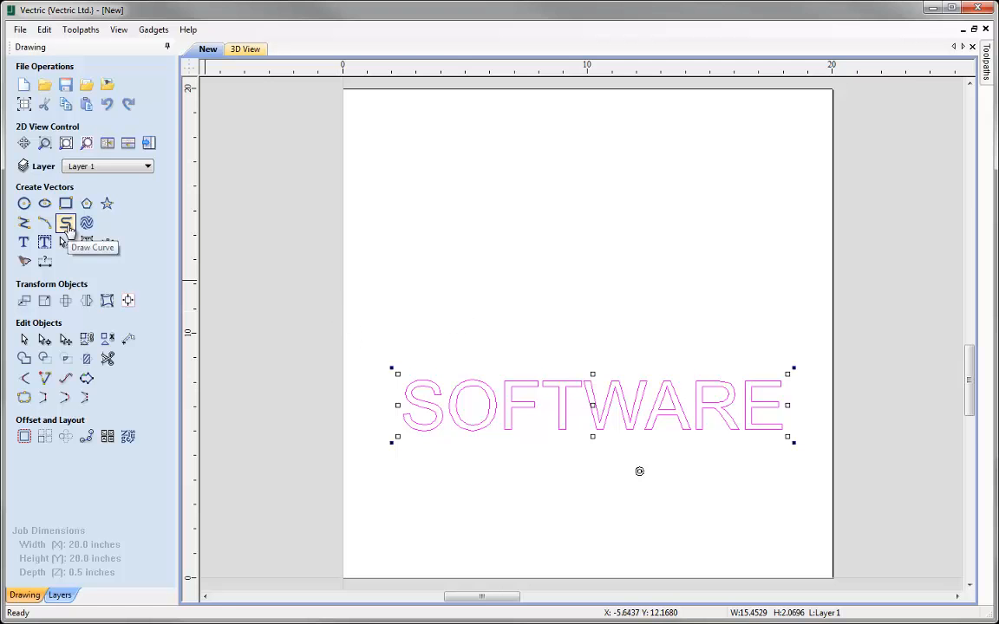
Step: Draw a wavy four-point curve about 17.7 inches wide above the text, cresting near its start and dipping past the middle
click(66, 225)
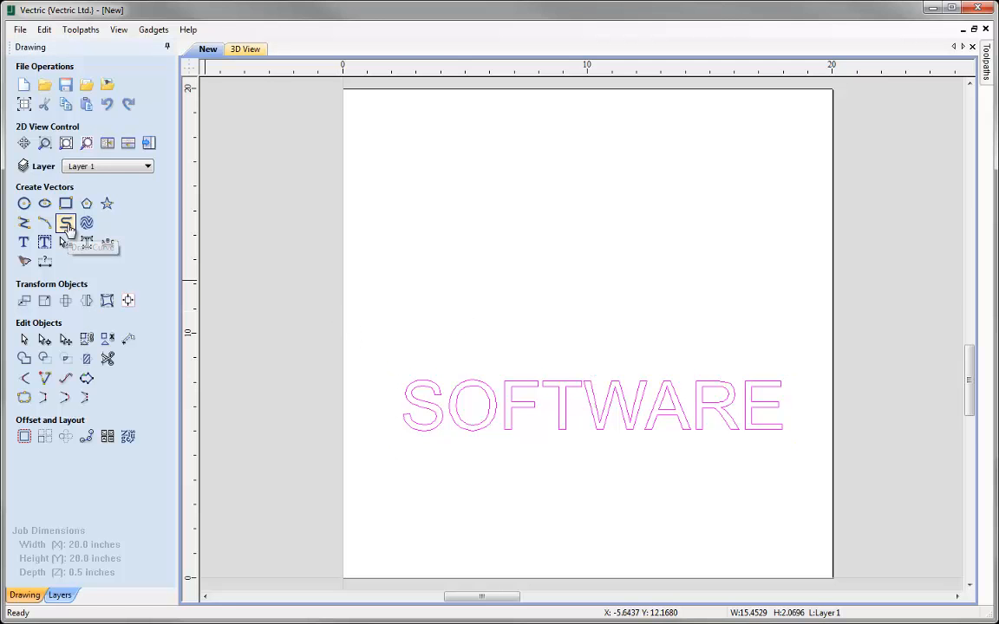
click(366, 292)
click(481, 233)
click(630, 300)
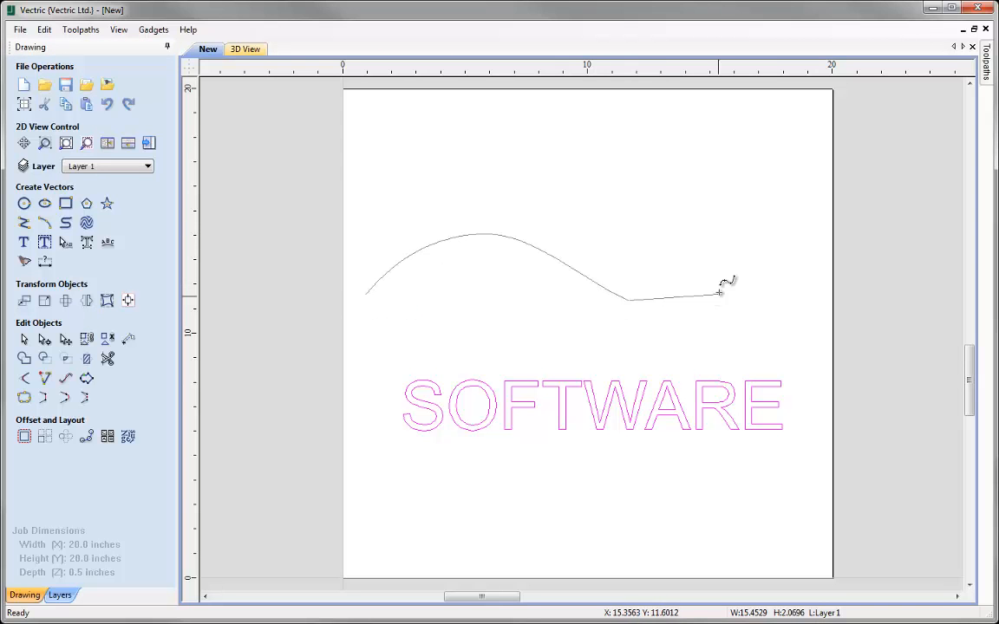
click(800, 235)
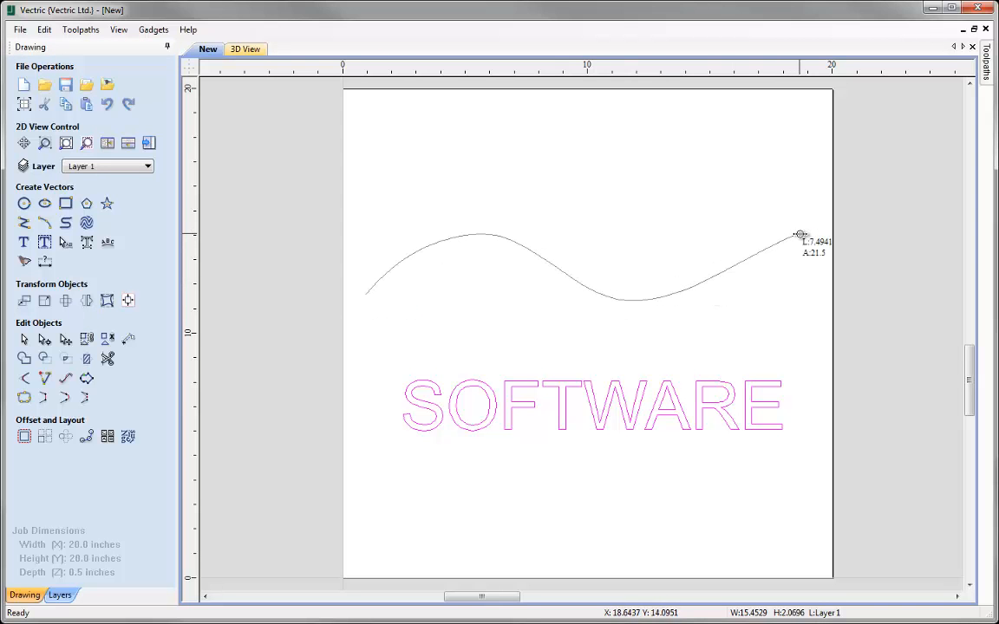
right_click(805, 297)
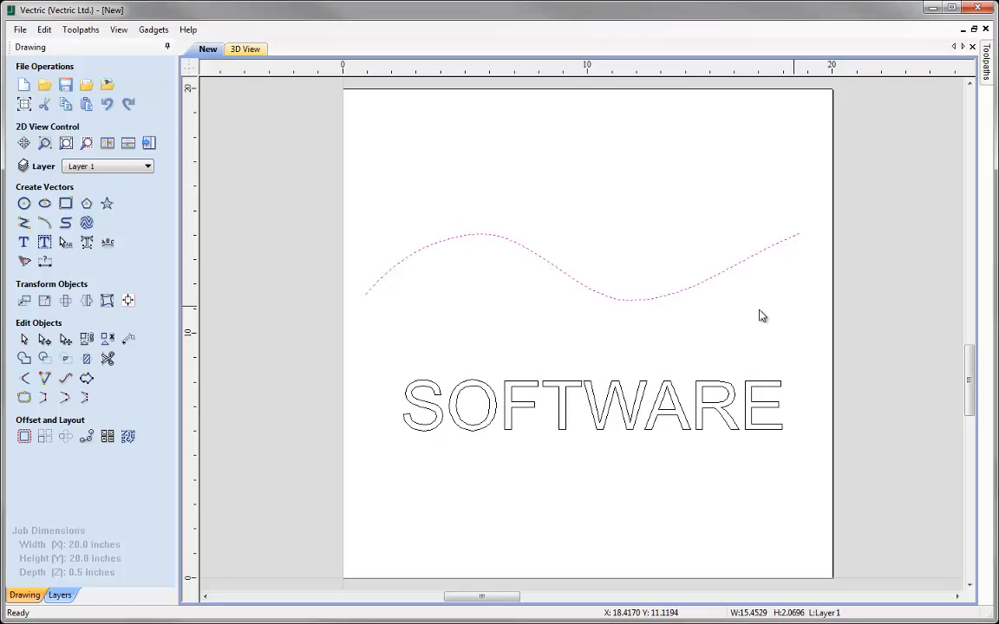
Step: Wrap the SOFTWARE text onto the wavy curve, maintaining its size, and disable placing the text on the other side
click(108, 244)
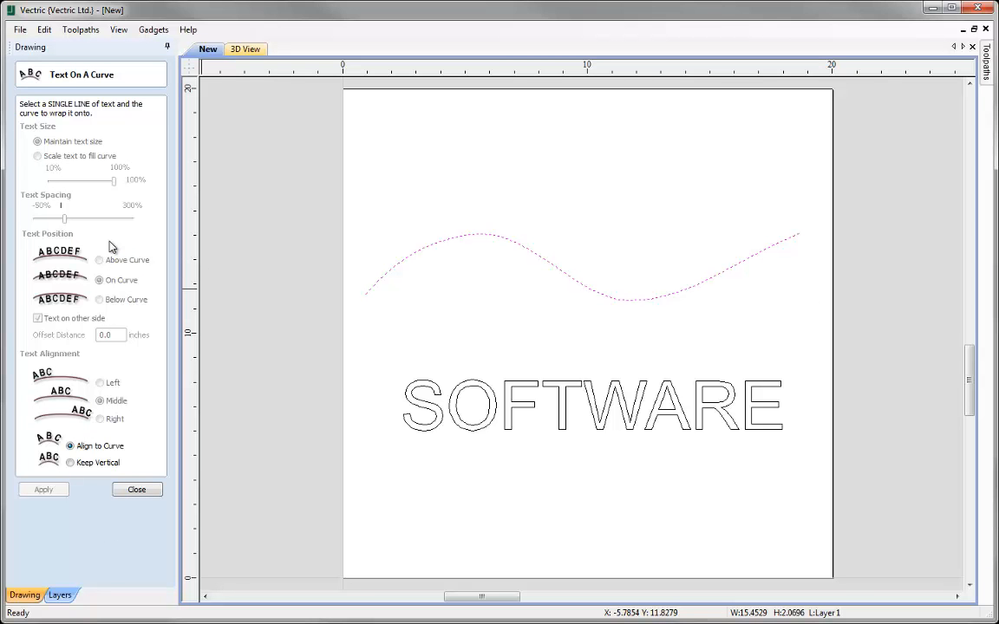
click(533, 388)
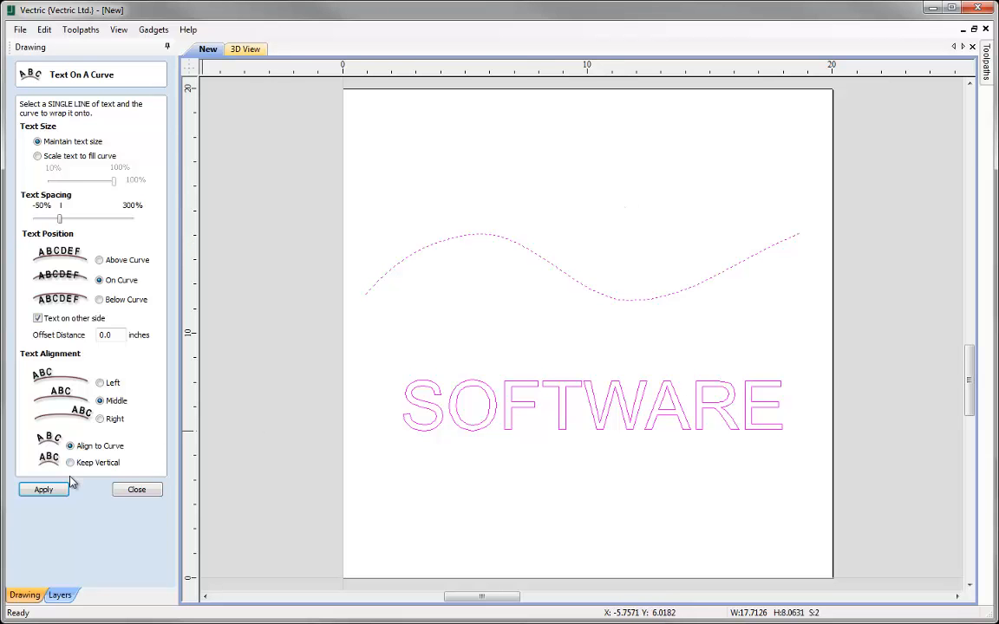
click(43, 491)
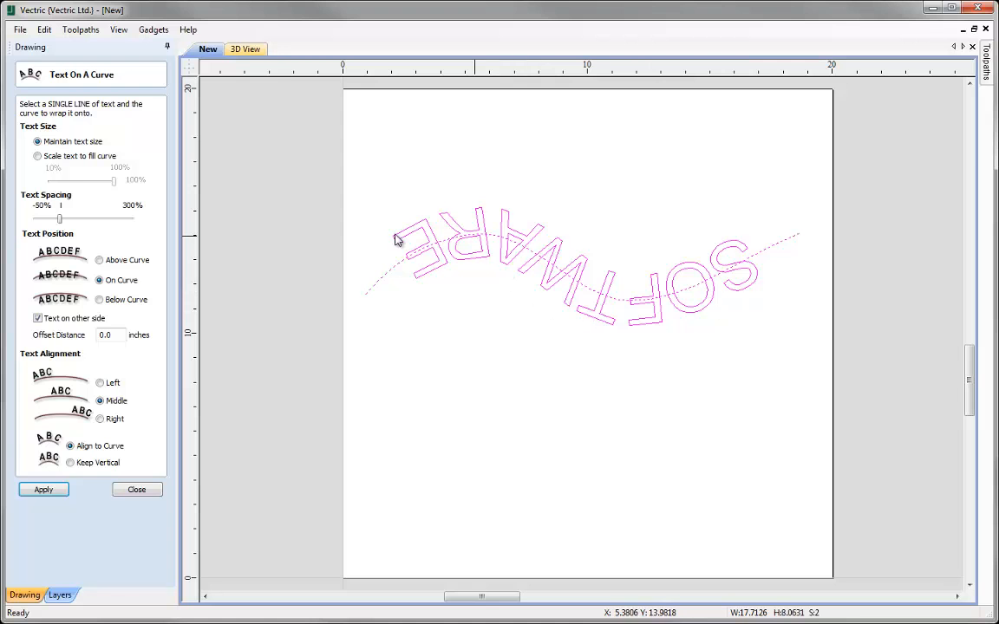
click(38, 319)
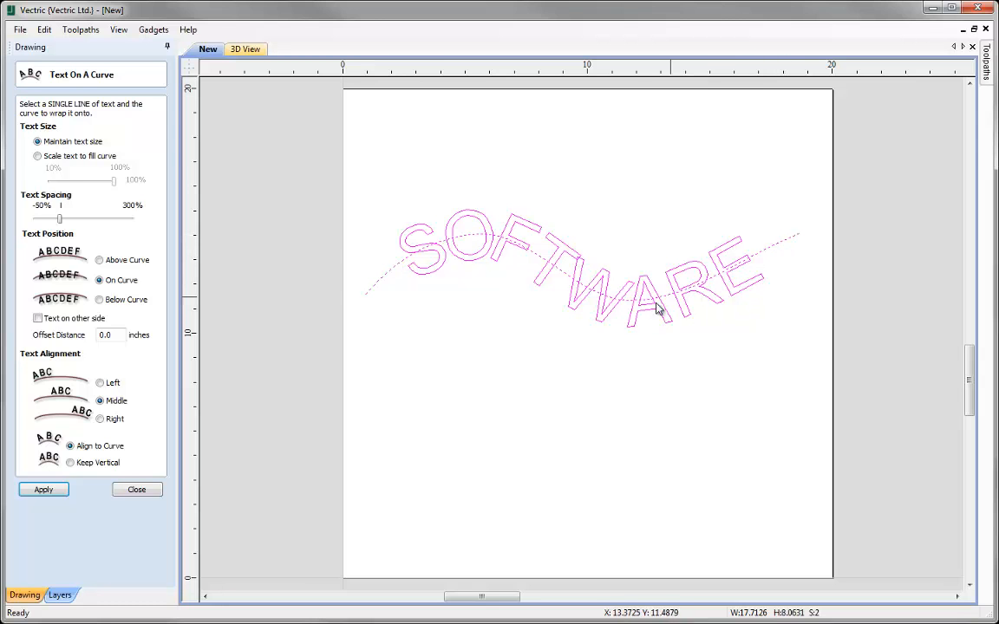
Step: Compare the text position above and below the curve, and leave it set to Above Curve
click(100, 261)
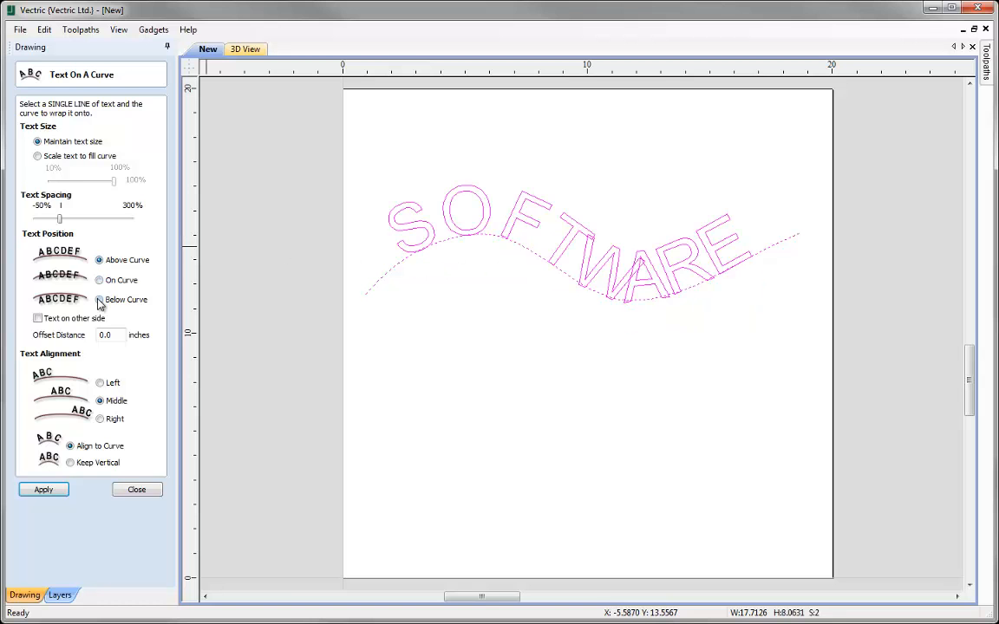
click(99, 300)
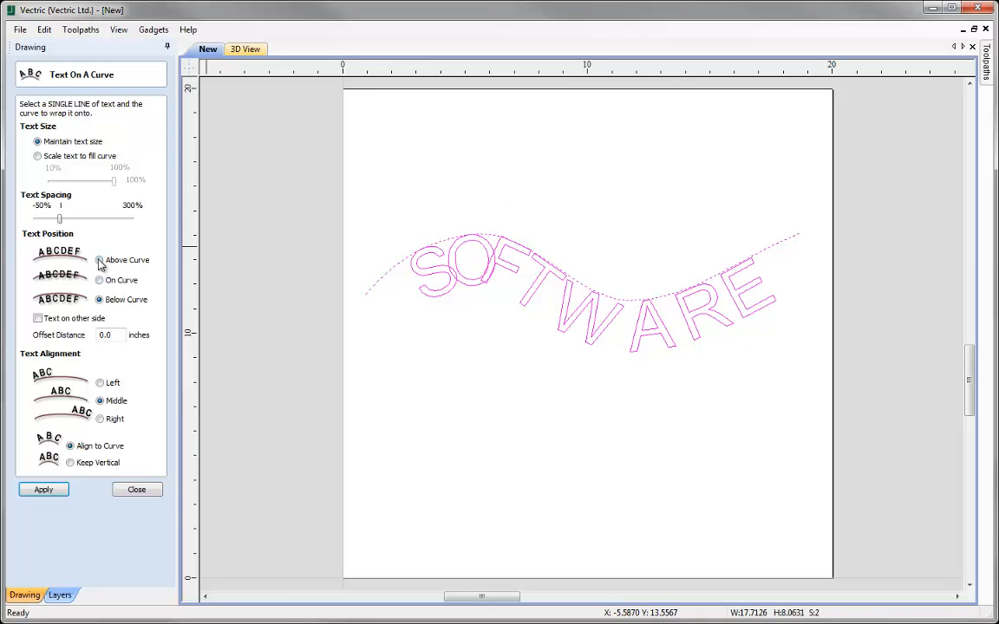
click(100, 261)
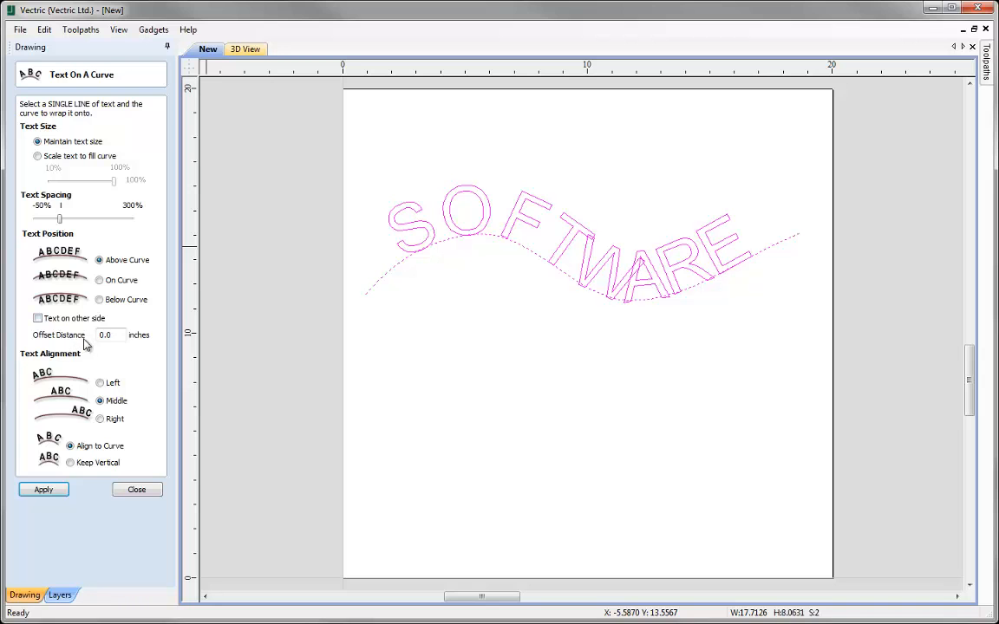
Step: Try an offset distance of -0.5 inches between the text and the curve, and reset the offset to zero
click(119, 335)
key(BackSpace)
text(5)
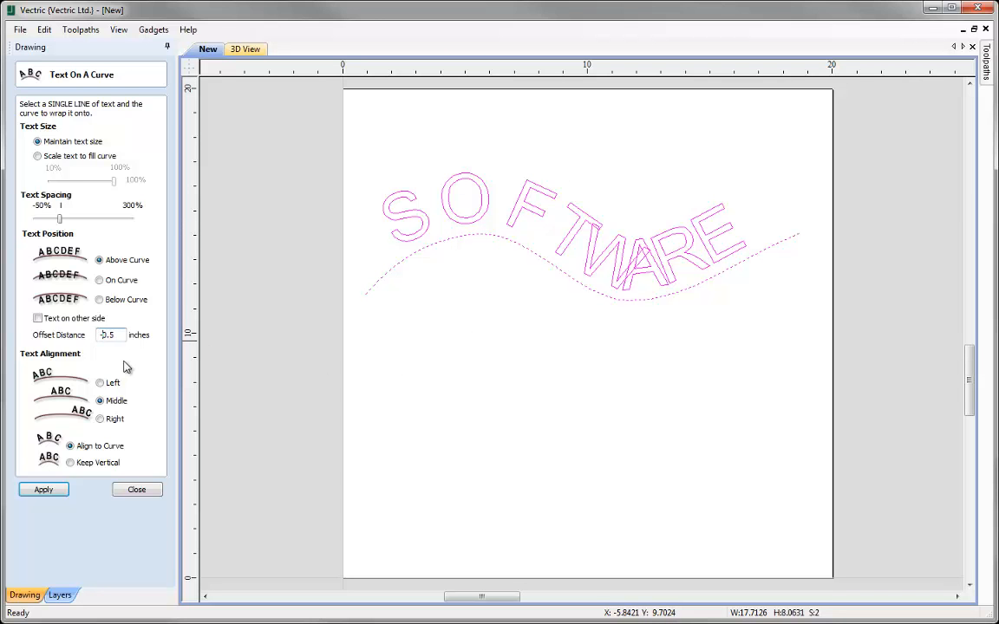
key(Return)
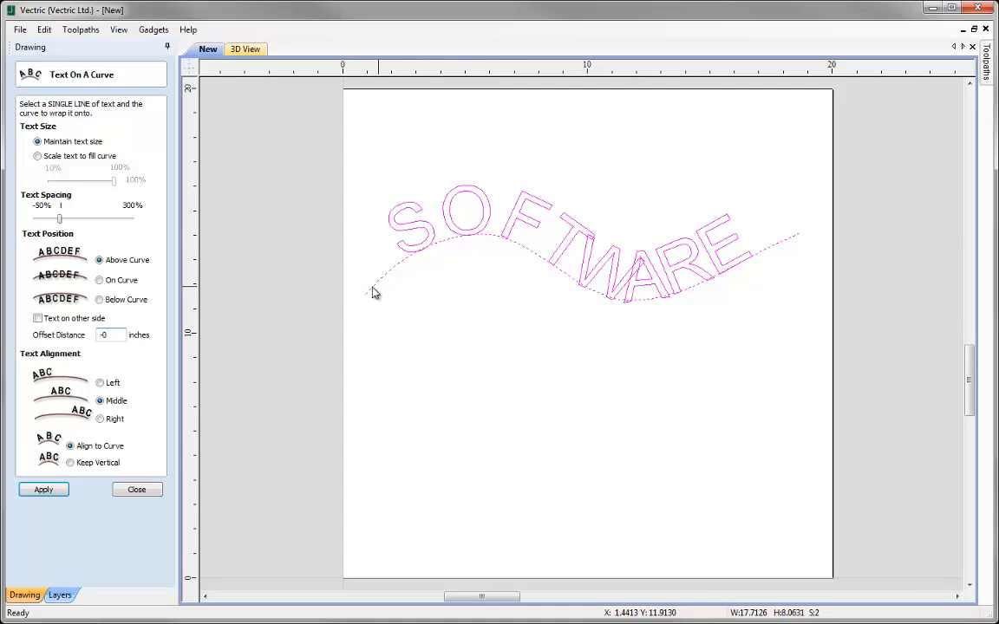
Step: Try Left, Right and Middle alignment and Keep Vertical letters on the curve, returning to Middle and Align to Curve
click(101, 383)
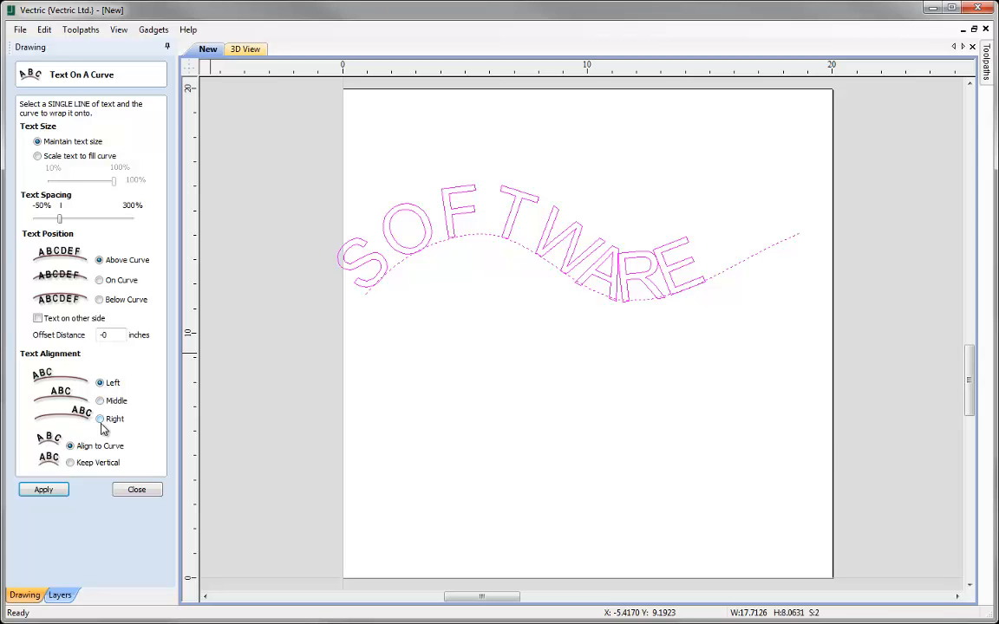
click(100, 420)
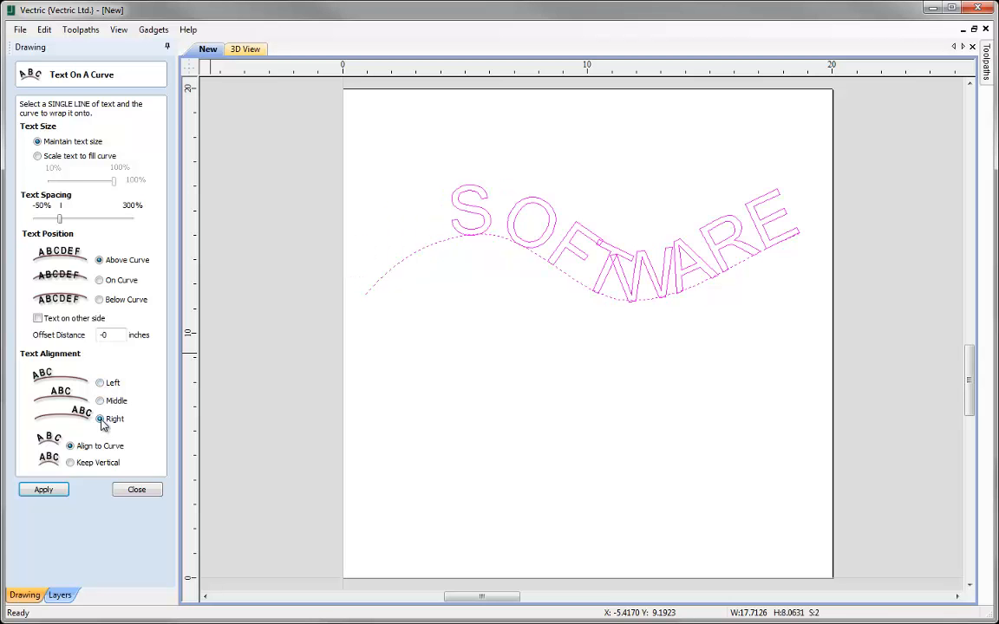
click(100, 402)
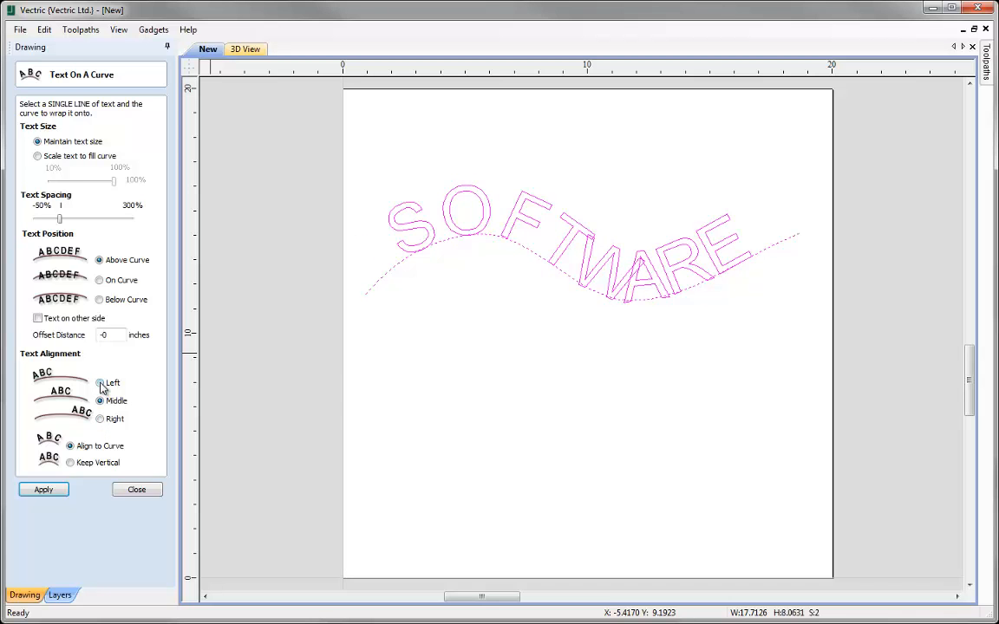
click(101, 384)
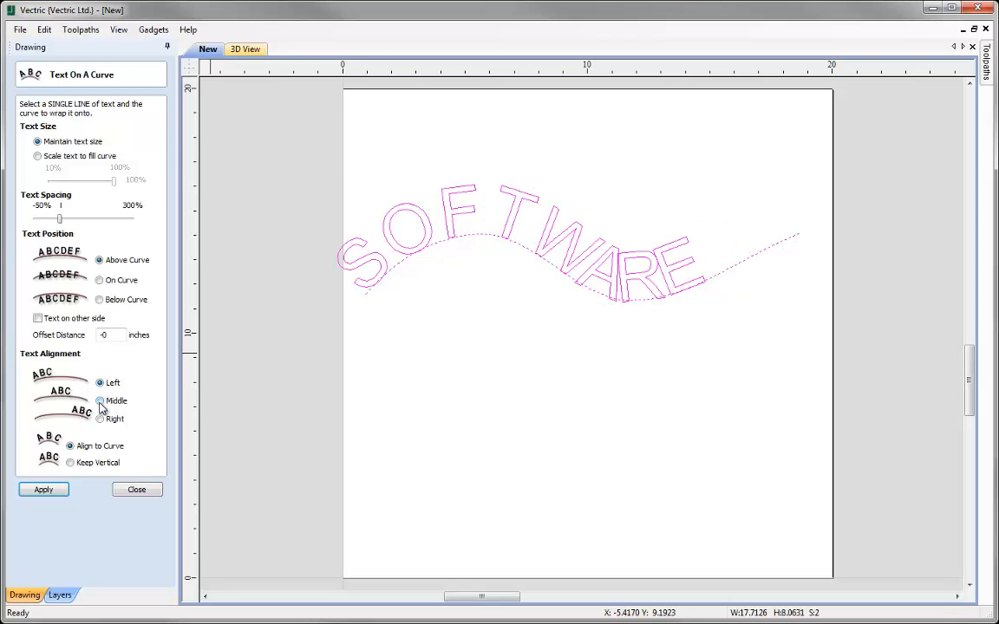
click(101, 402)
click(100, 420)
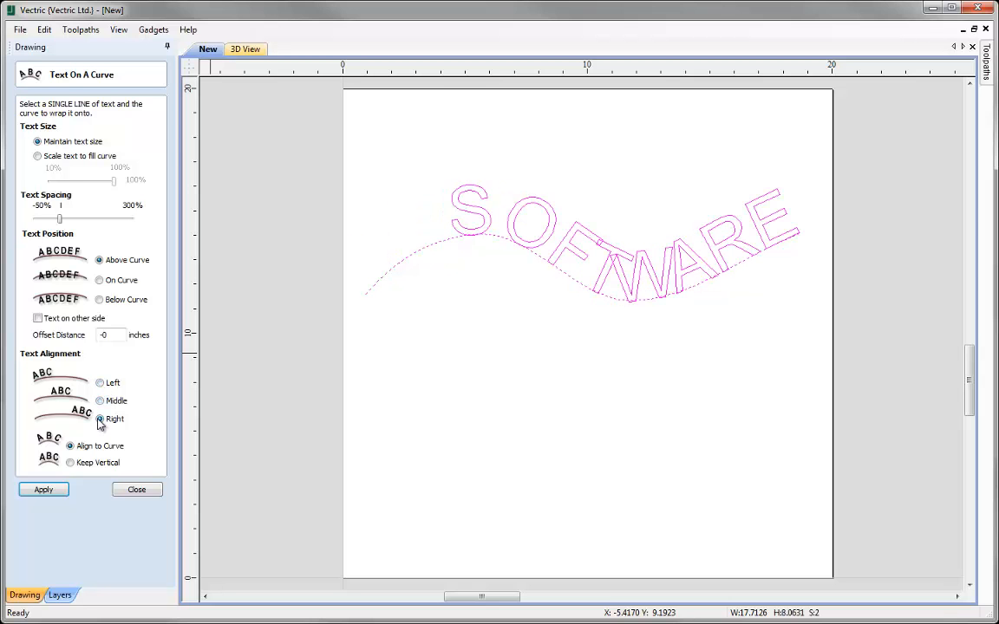
click(99, 402)
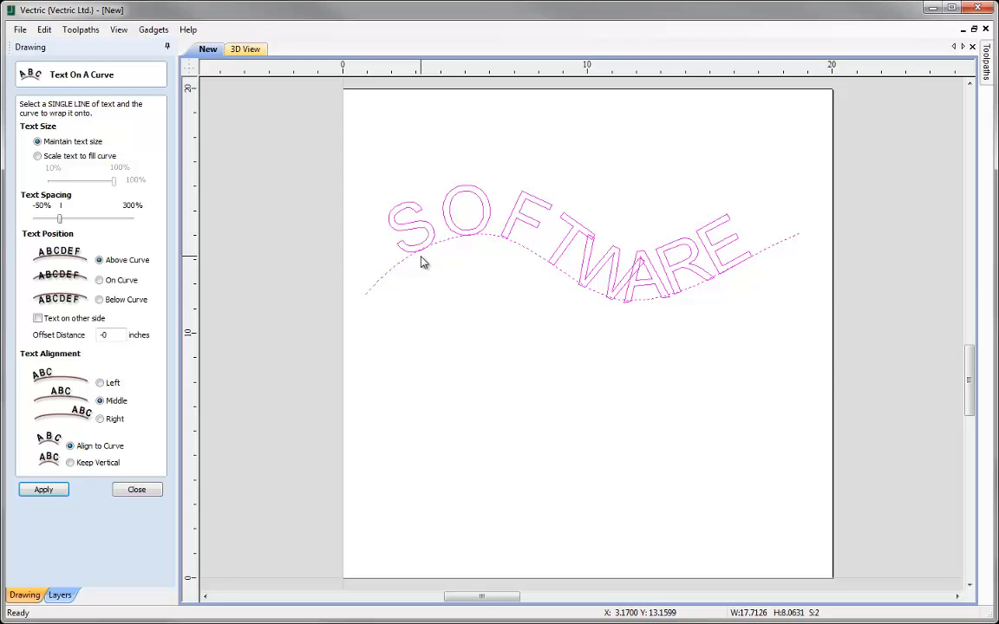
click(70, 464)
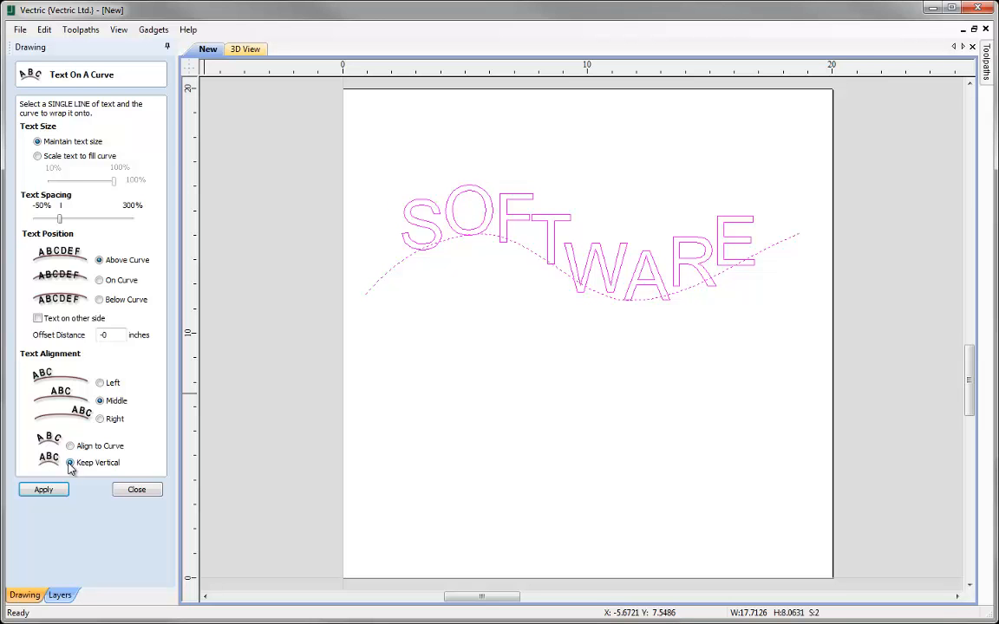
click(69, 447)
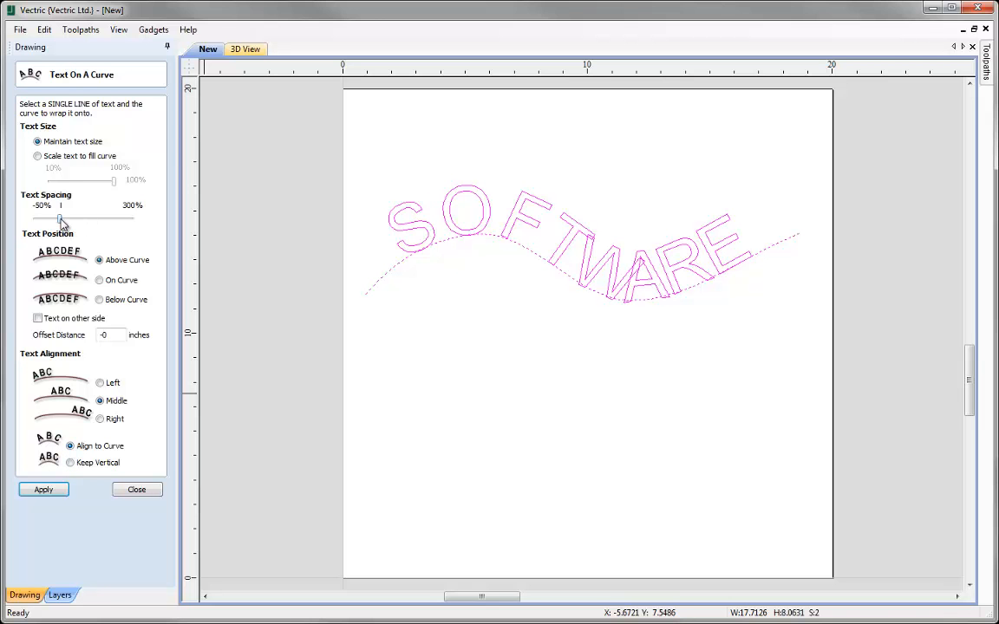
Step: Try 300% text spacing, reduce it to moderately wide, and test scaling the text to fill the curve before restoring Maintain text size
drag(66, 220, 132, 219)
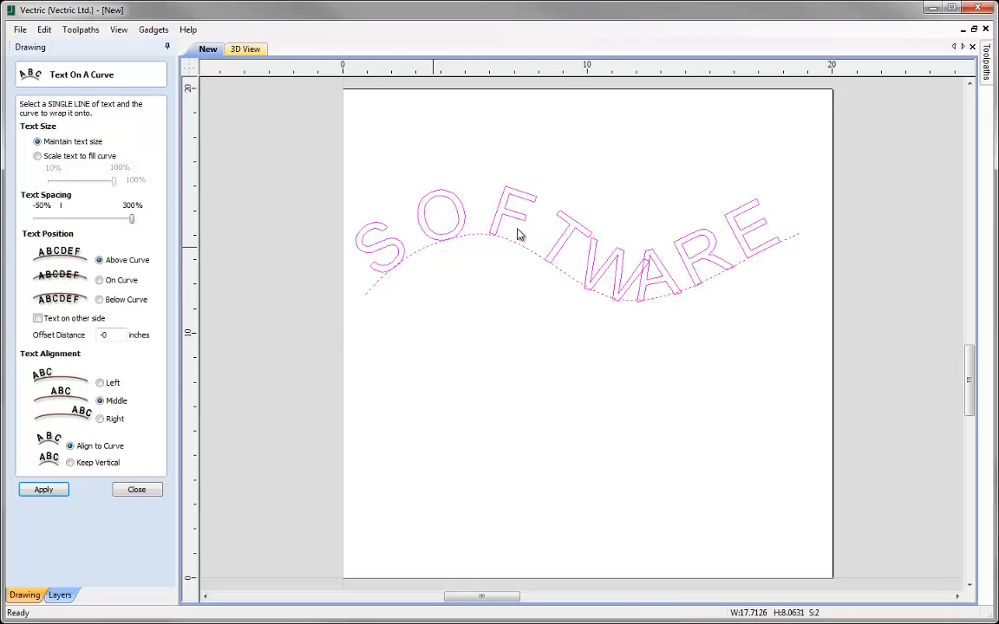
drag(131, 219, 79, 220)
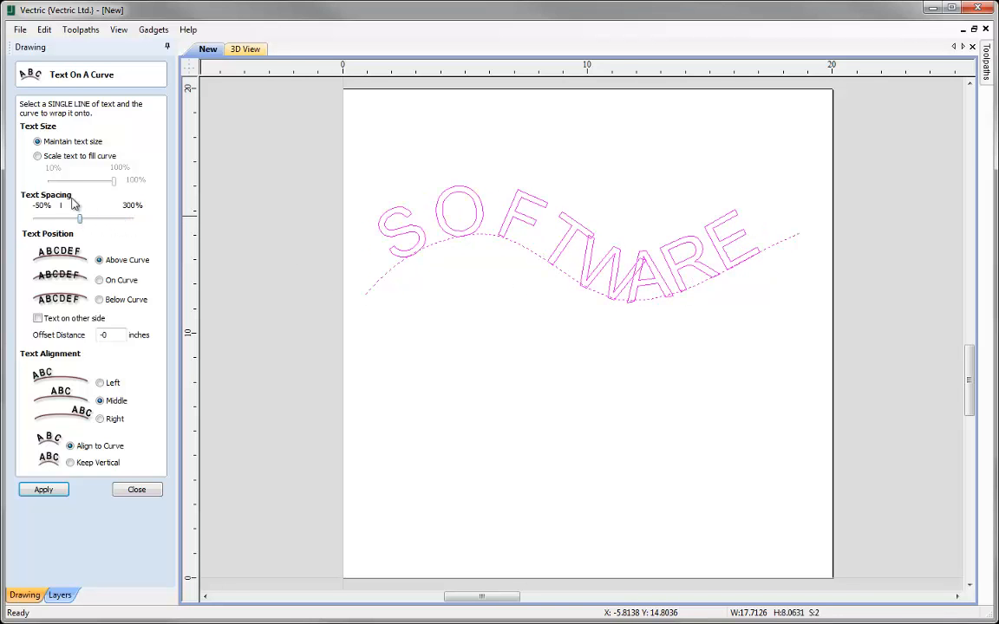
click(38, 158)
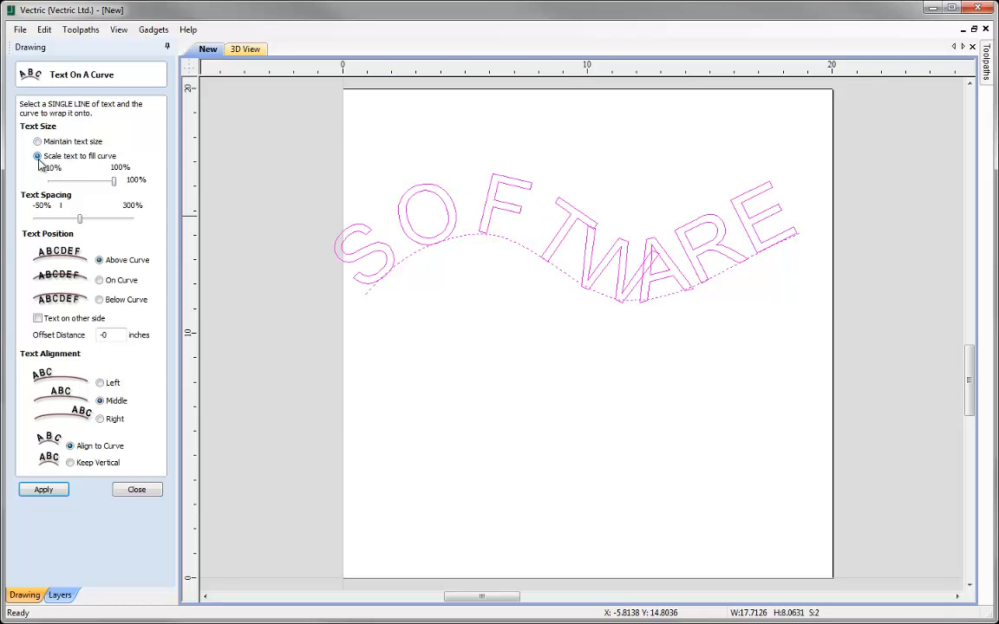
click(39, 142)
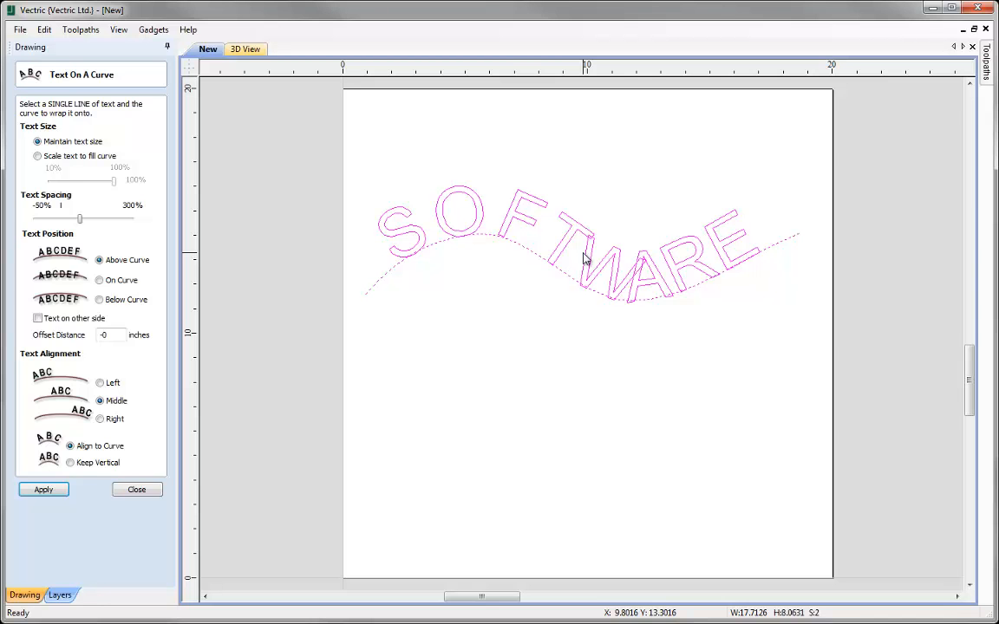
Step: Finish wrapping the text and kern SOFTWARE, tightening the O–F and F–T gaps
click(126, 491)
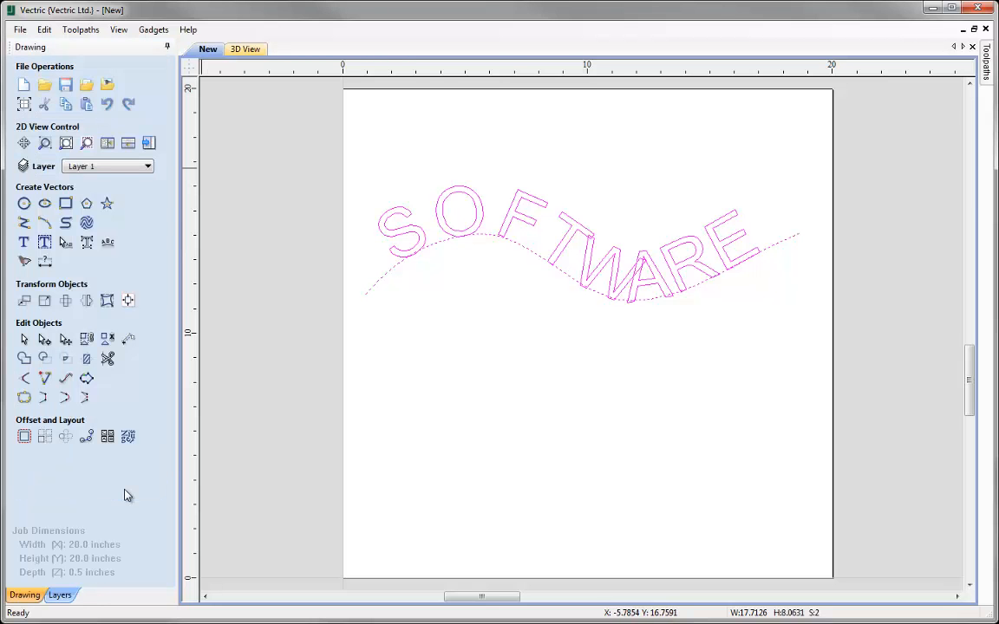
click(65, 243)
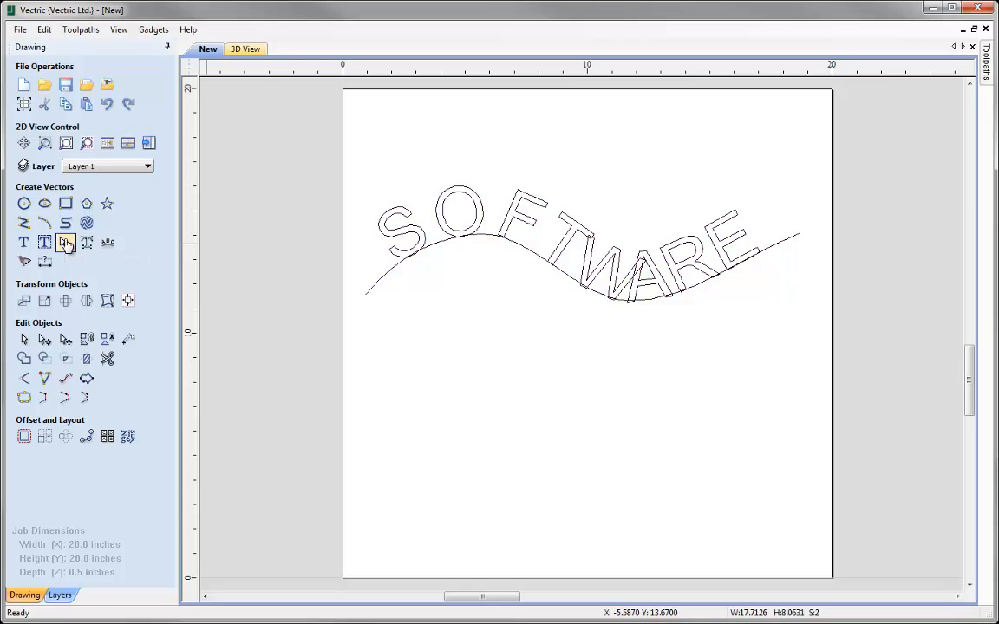
click(427, 235)
drag(433, 222, 534, 229)
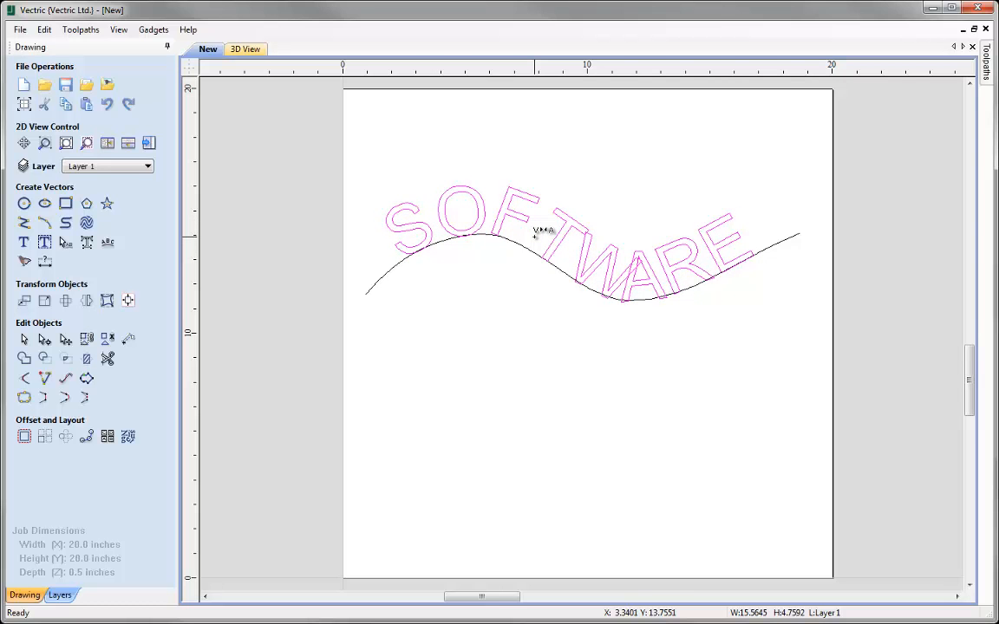
click(535, 236)
click(535, 234)
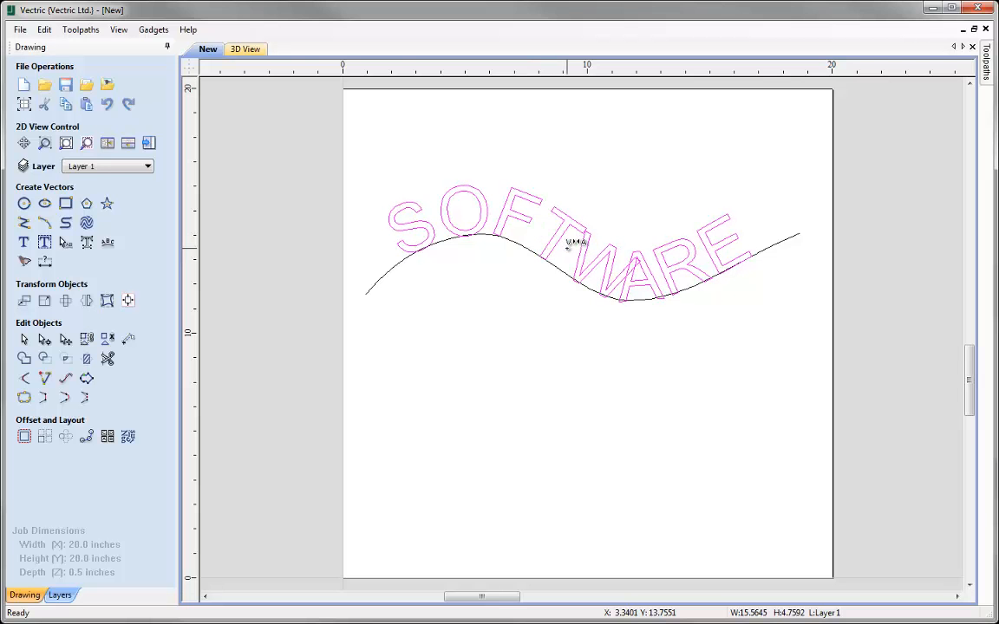
Step: Widen the T–W and W–A gaps in the curved SOFTWARE text, closing the F–T gap further
shift+click(572, 245)
shift+click(572, 245)
shift+click(573, 245)
ctrl+click(535, 232)
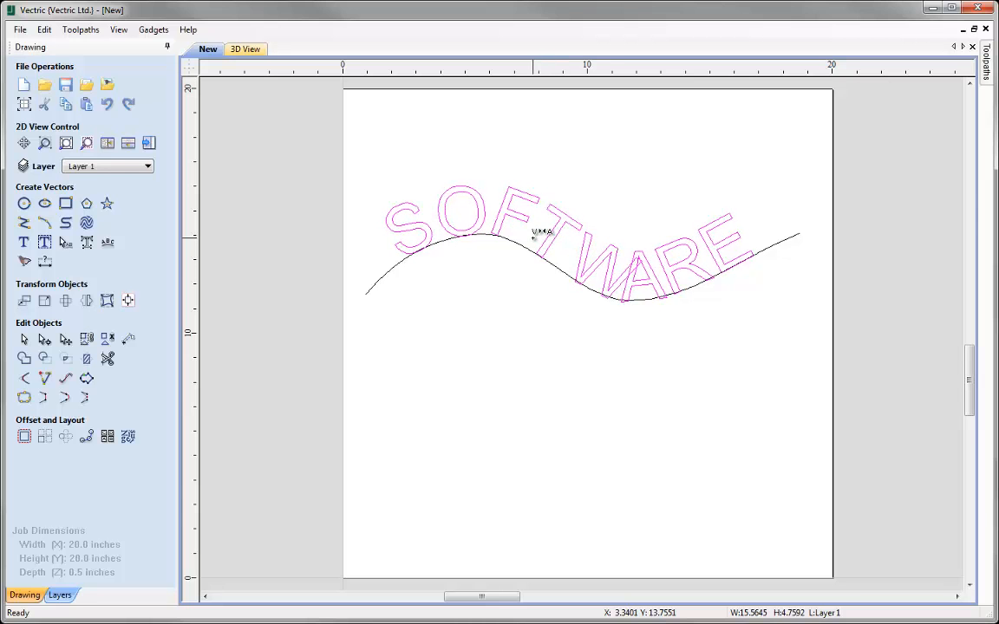
click(627, 287)
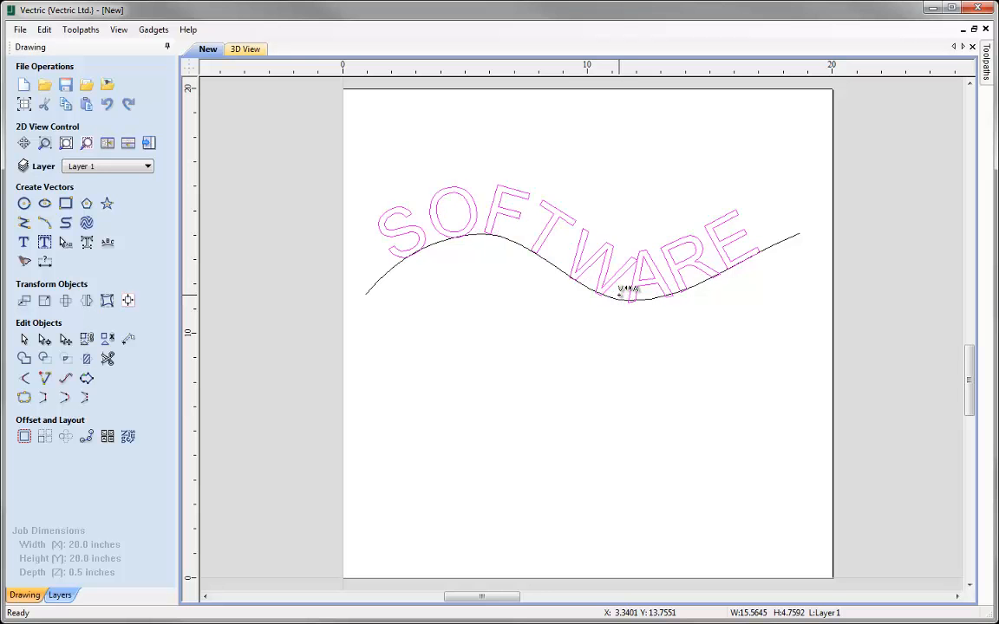
click(628, 288)
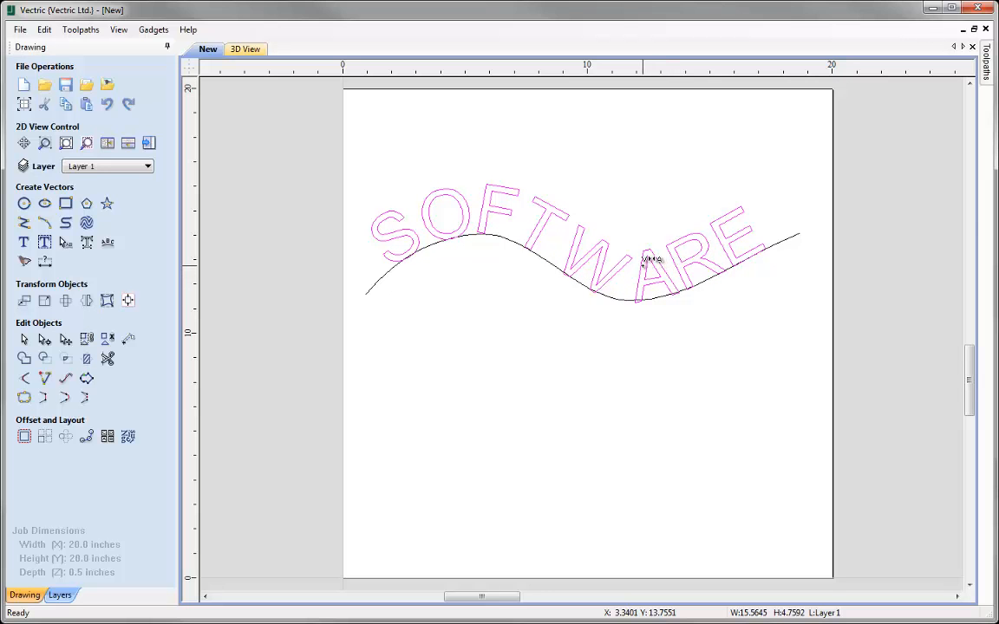
Step: Fine-tune the gaps around the T in SOFTWARE, bringing F–T and T–W closer, and finish kerning
click(525, 234)
click(563, 244)
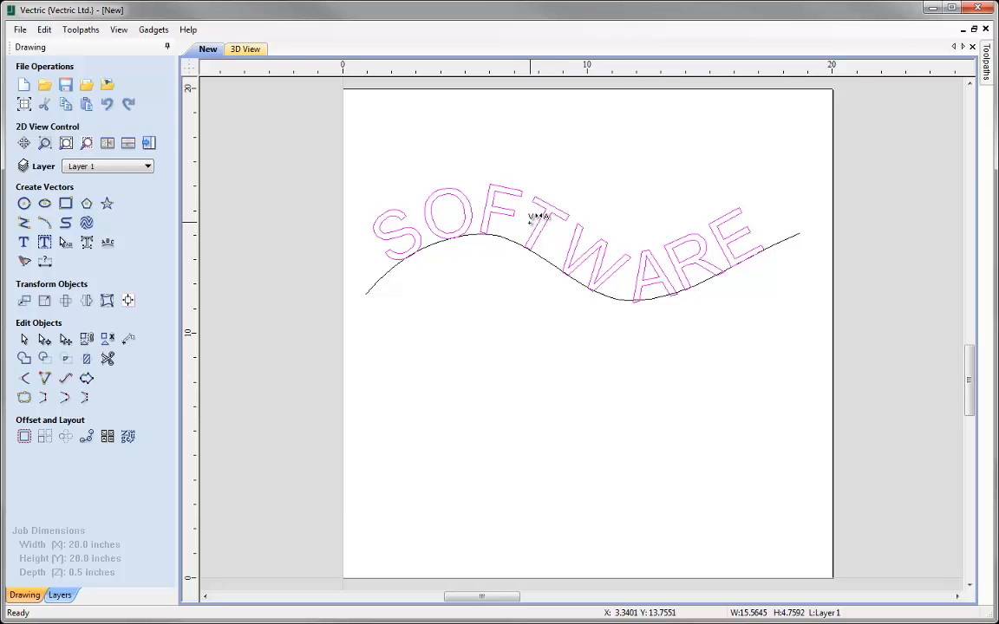
click(564, 243)
click(527, 225)
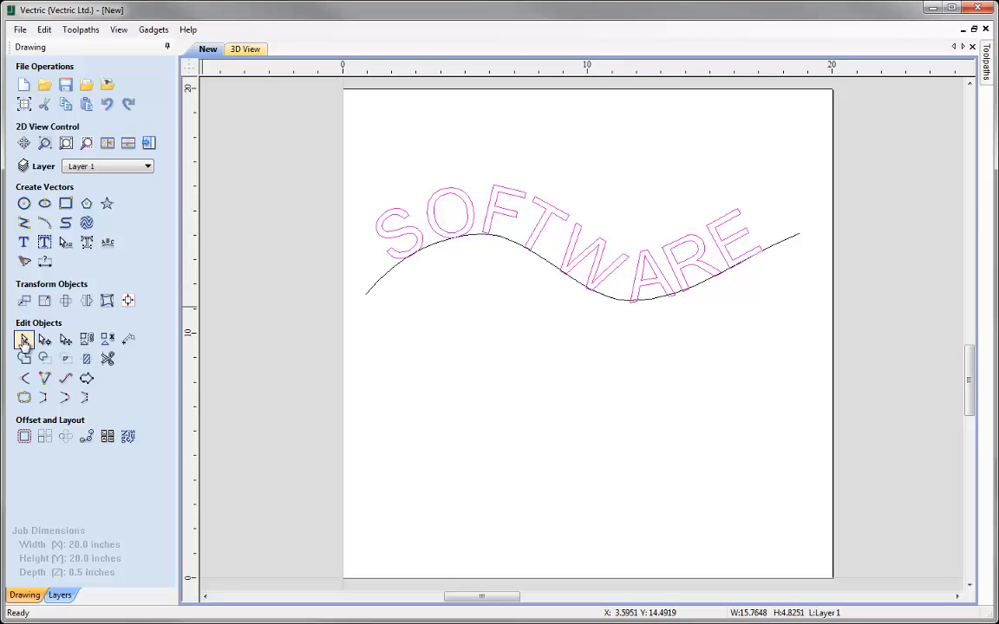
click(24, 340)
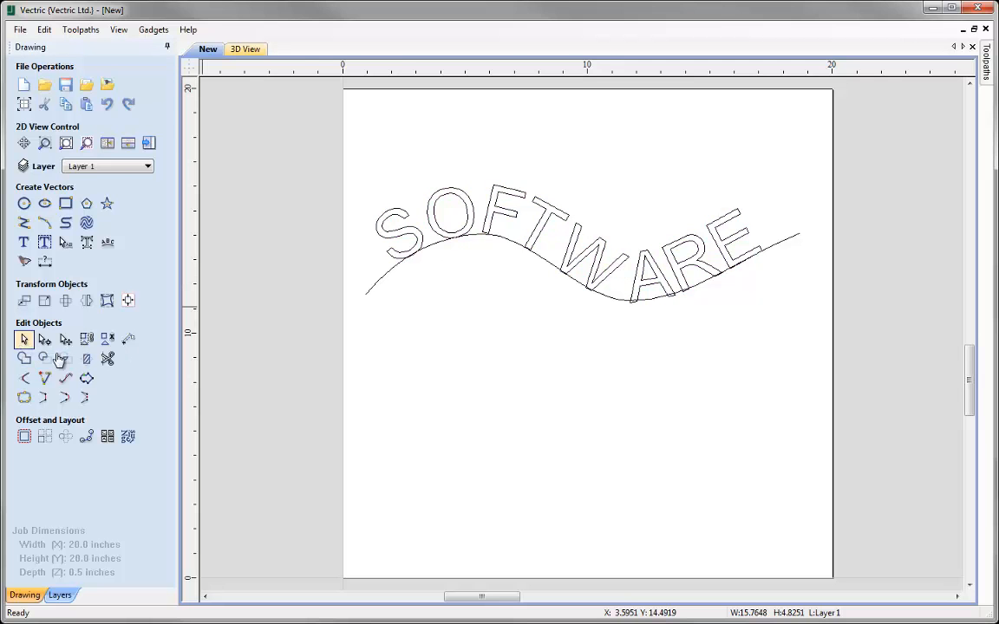
Step: Delete the SOFTWARE text together with the curve it follows
drag(723, 341, 417, 204)
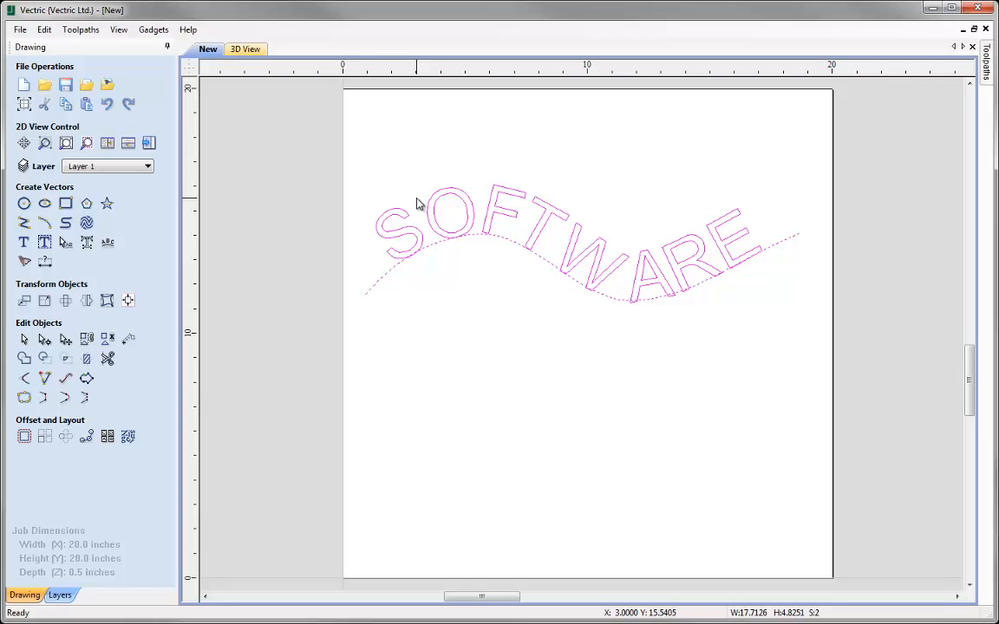
key(Delete)
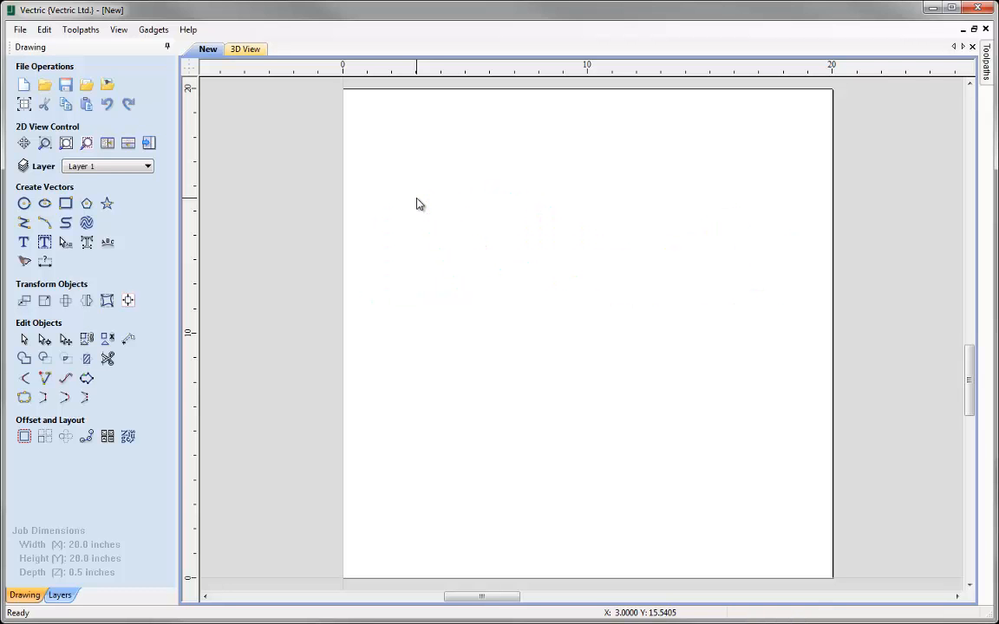
Step: Create a circle with a 10-inch diameter and centre it in the job
click(23, 203)
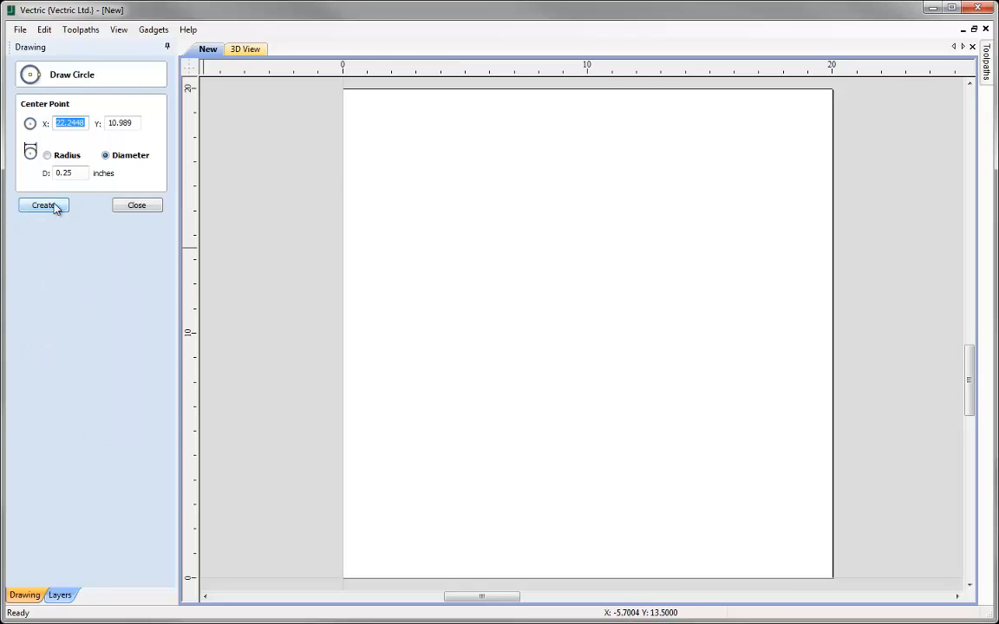
drag(79, 171, 28, 173)
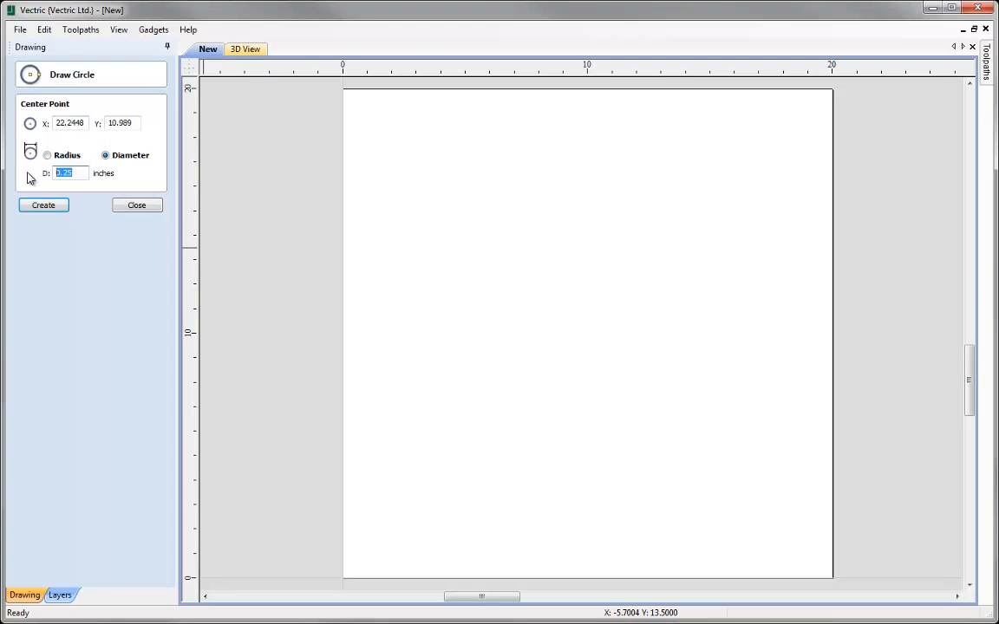
text(10)
click(42, 206)
click(143, 209)
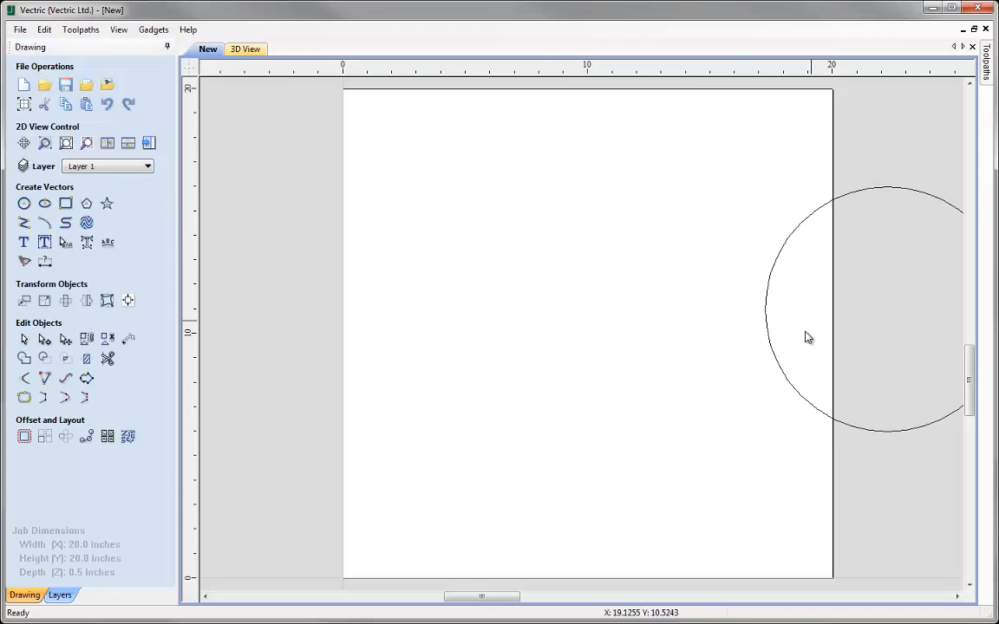
click(773, 354)
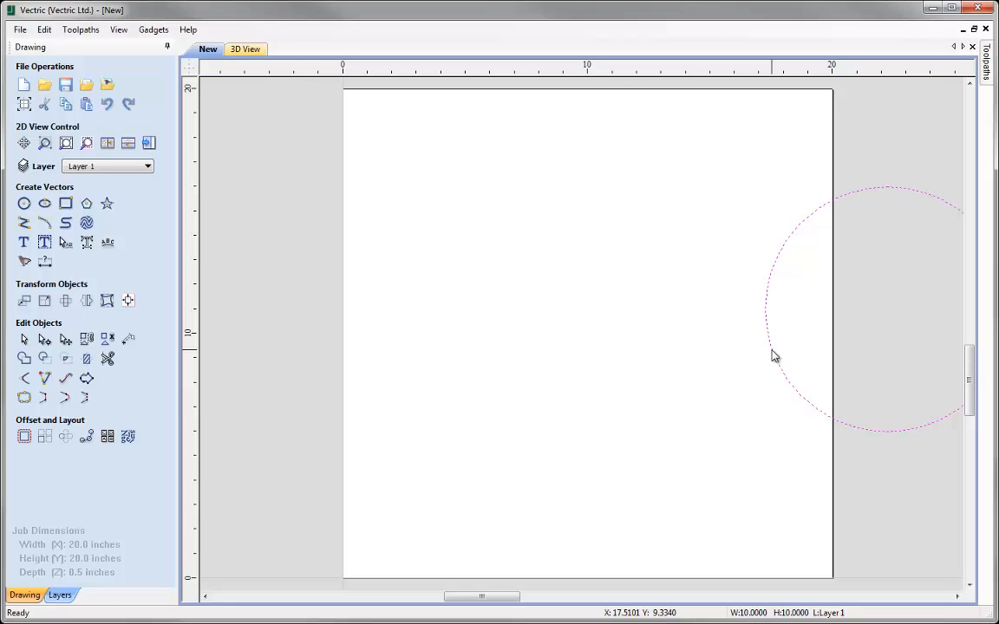
key(F9)
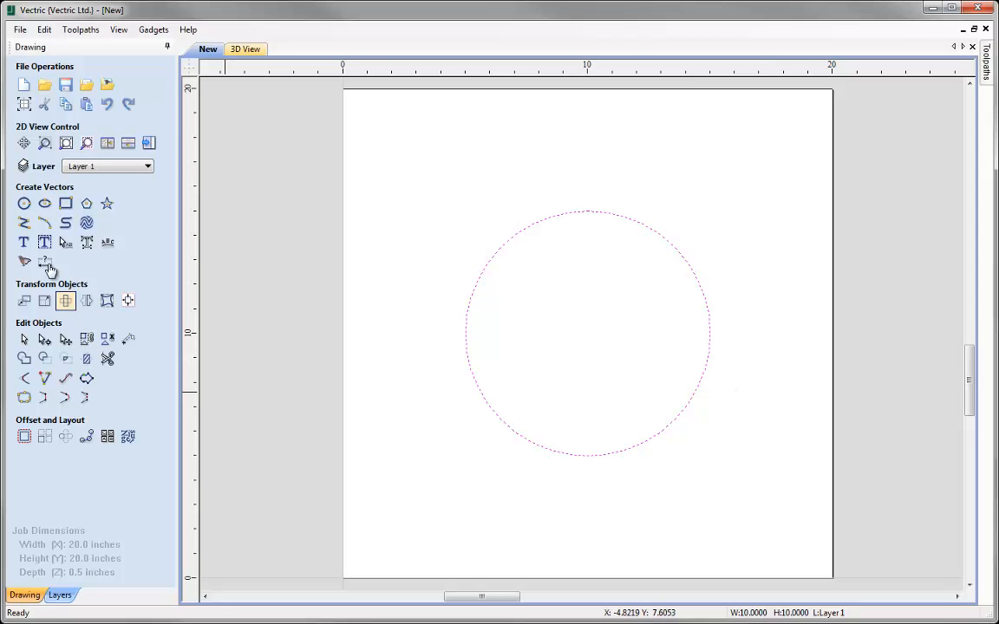
Step: Create the two-line text VECTRIC / SOFTWARE in Arial, 2.0 inches high, and centre it in the job
click(23, 243)
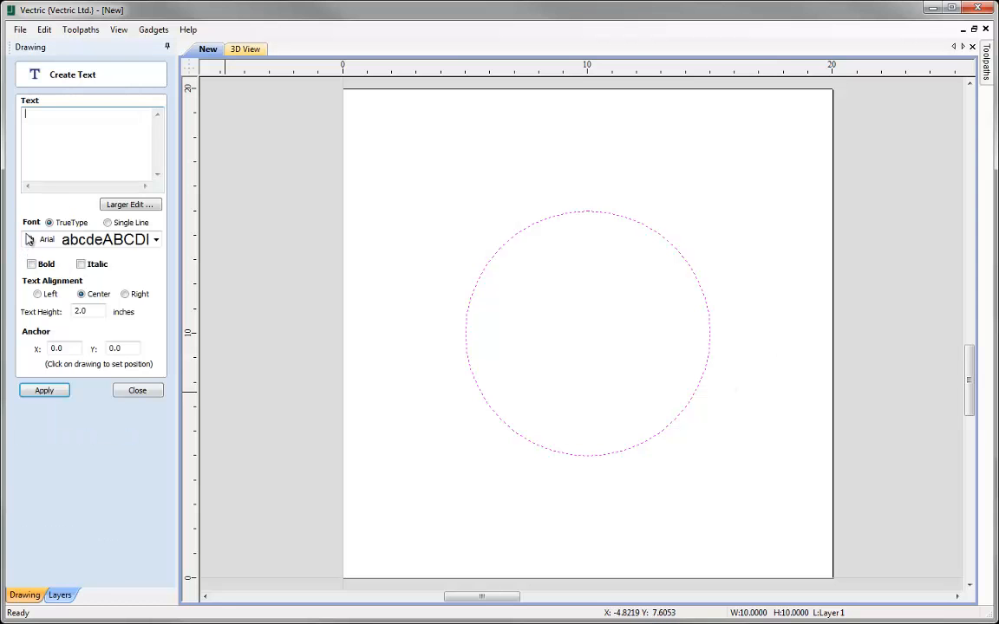
text(VECTRIC )
text(SOFTWARE)
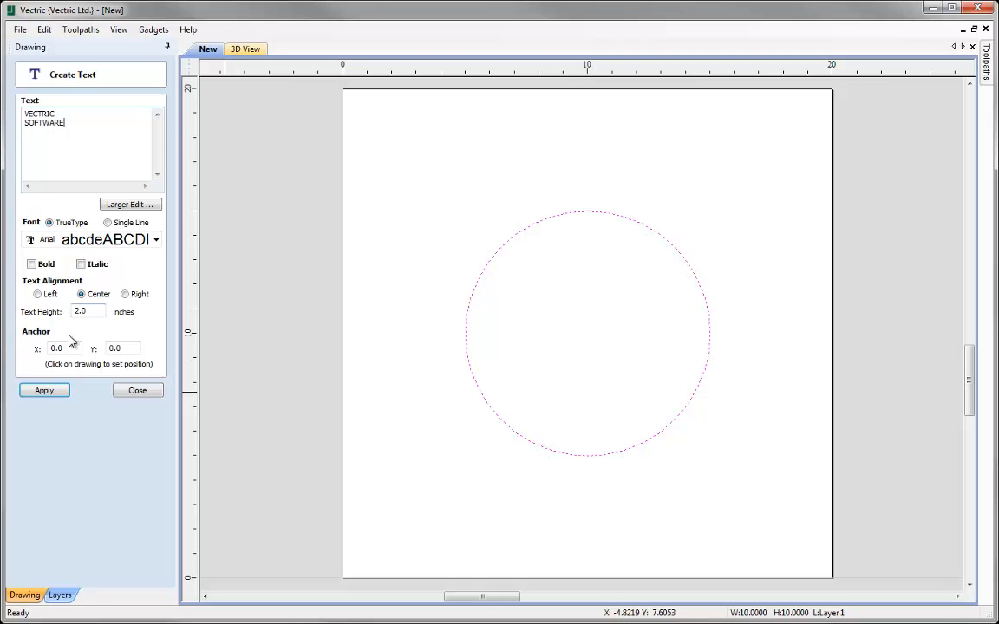
click(48, 392)
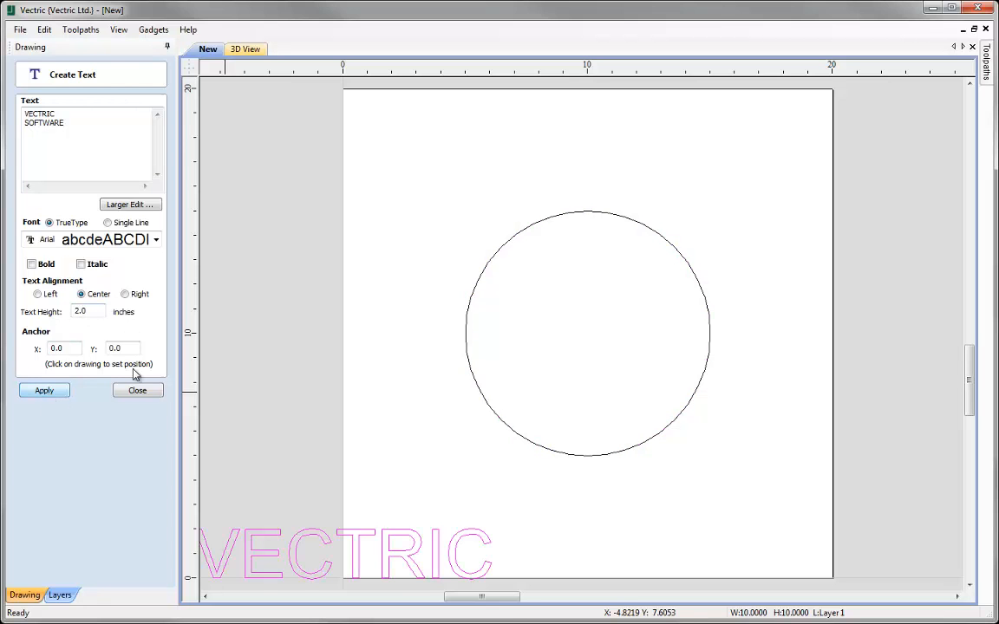
click(141, 394)
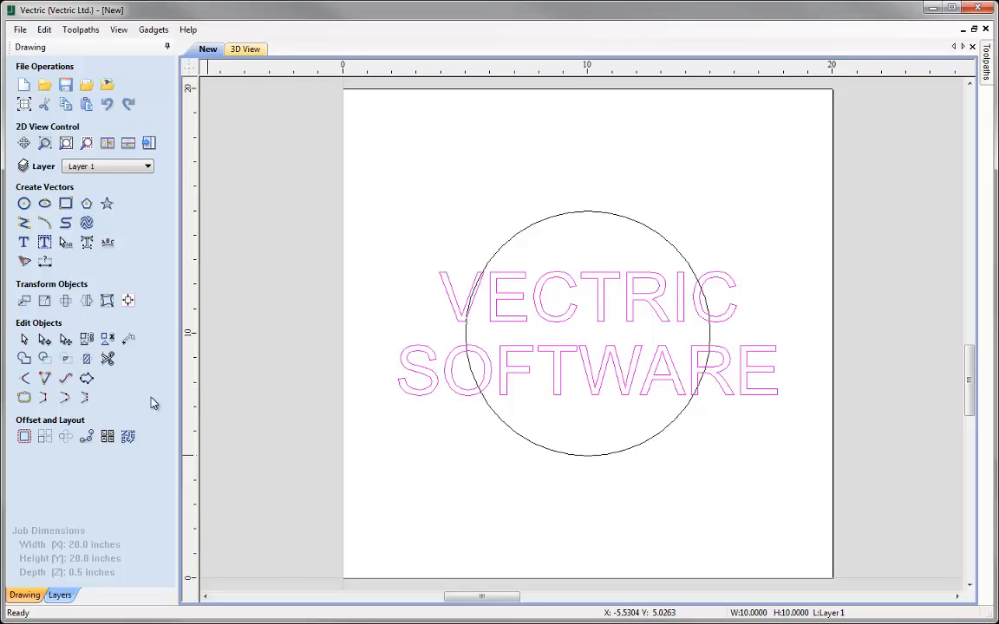
Step: Break the text block into lines, placing VECTRIC above the circle and SOFTWARE below it
right_click(571, 319)
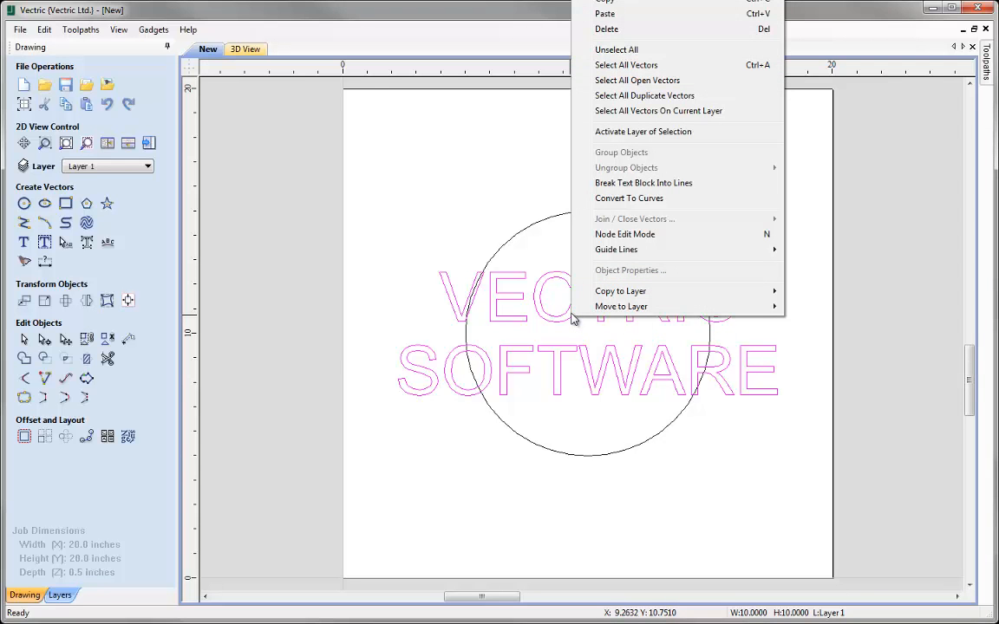
click(704, 184)
click(606, 318)
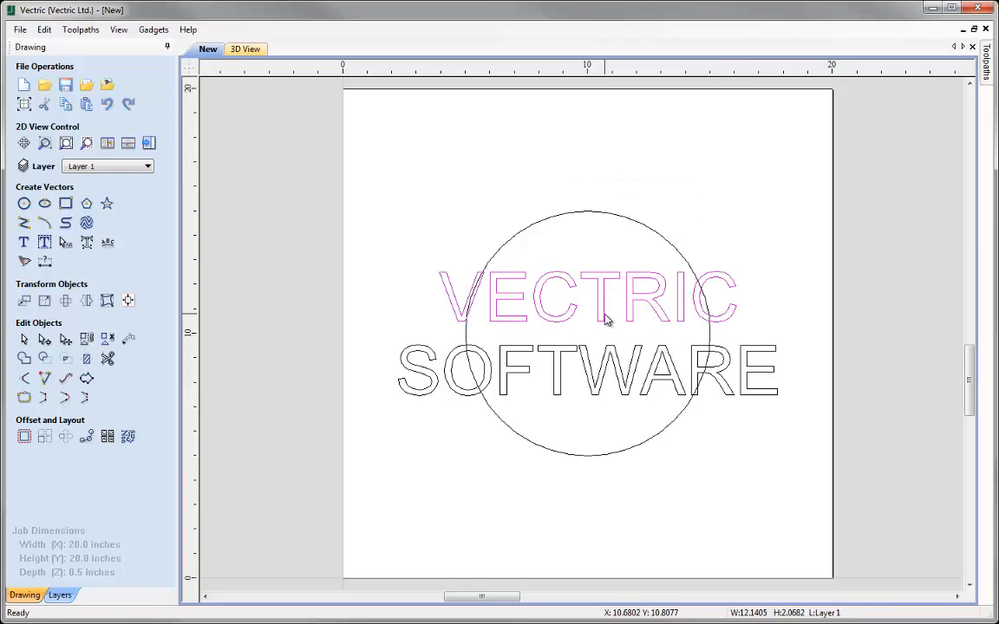
click(605, 317)
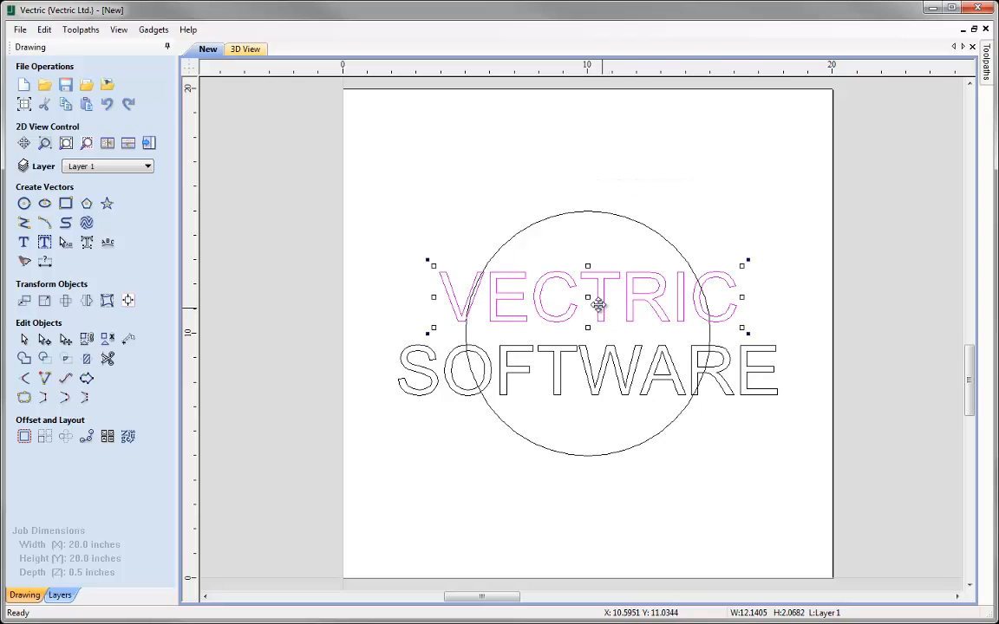
drag(528, 290, 593, 190)
click(585, 365)
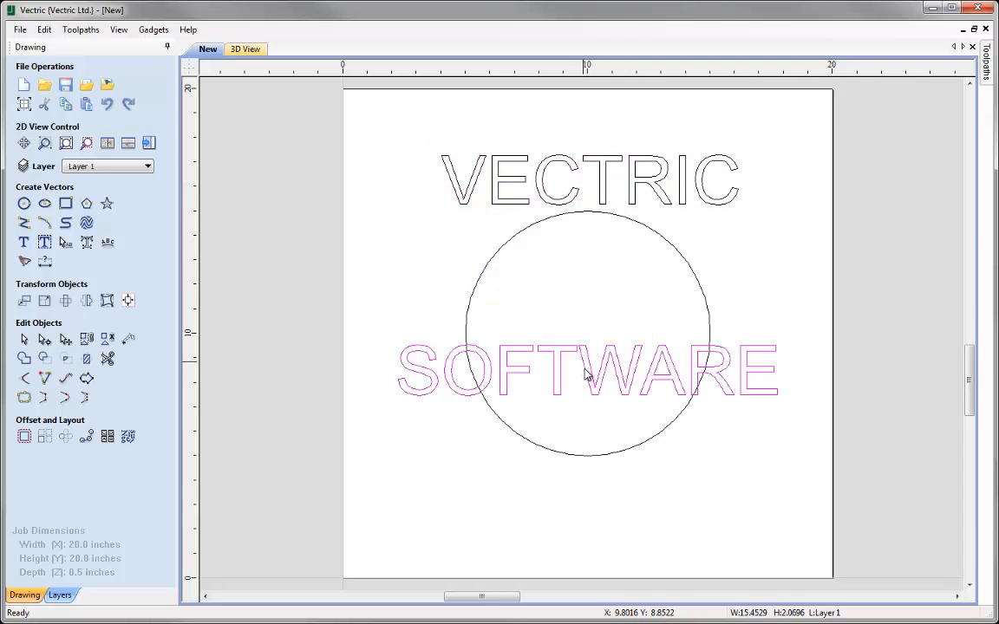
drag(590, 369, 593, 503)
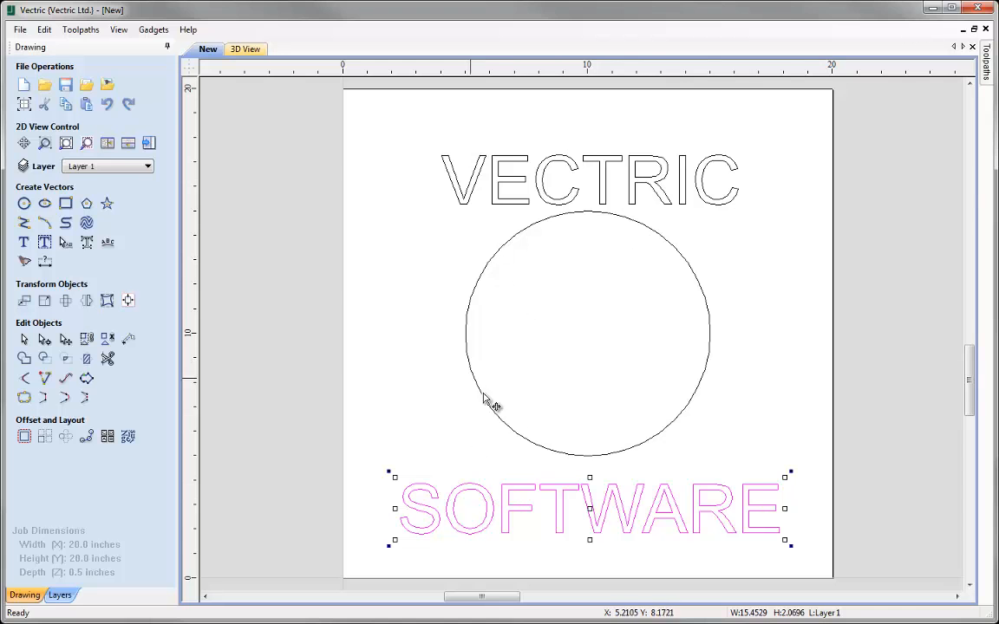
click(741, 308)
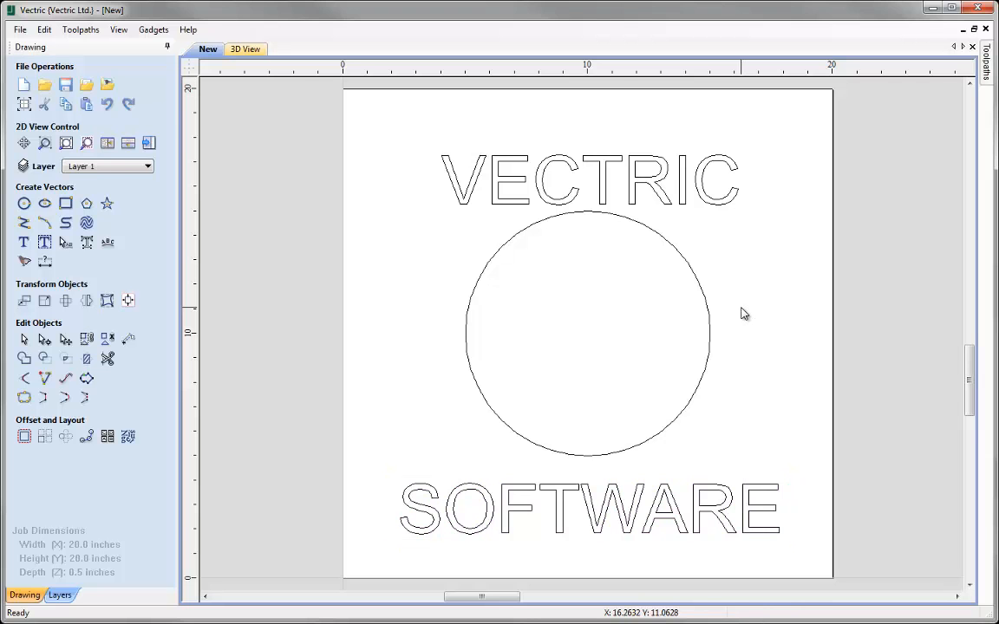
Step: Cut the circle at its leftmost and rightmost nodes to split it into upper and lower half arcs
click(711, 336)
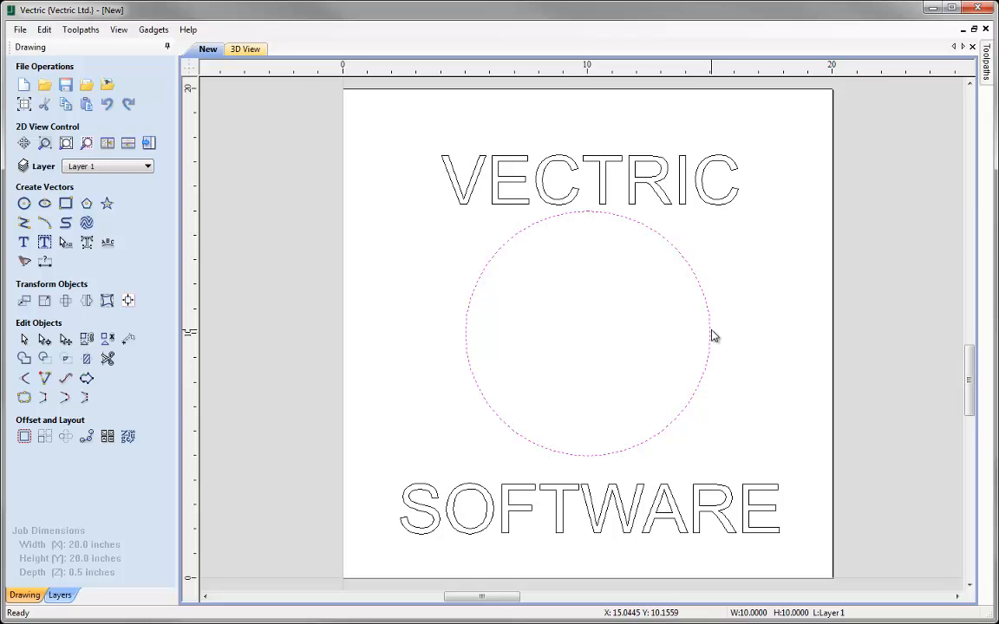
key(n)
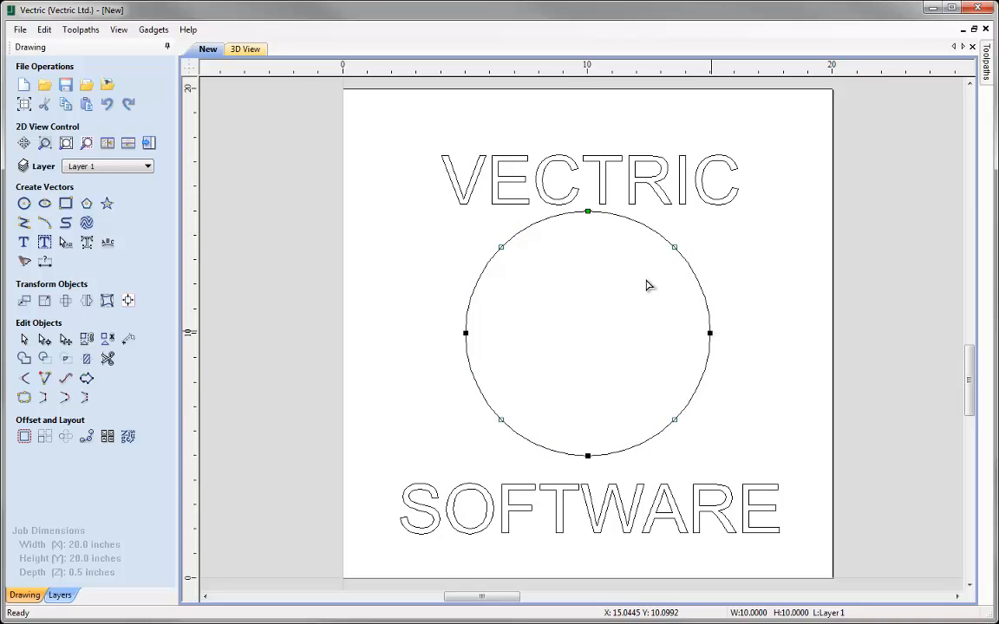
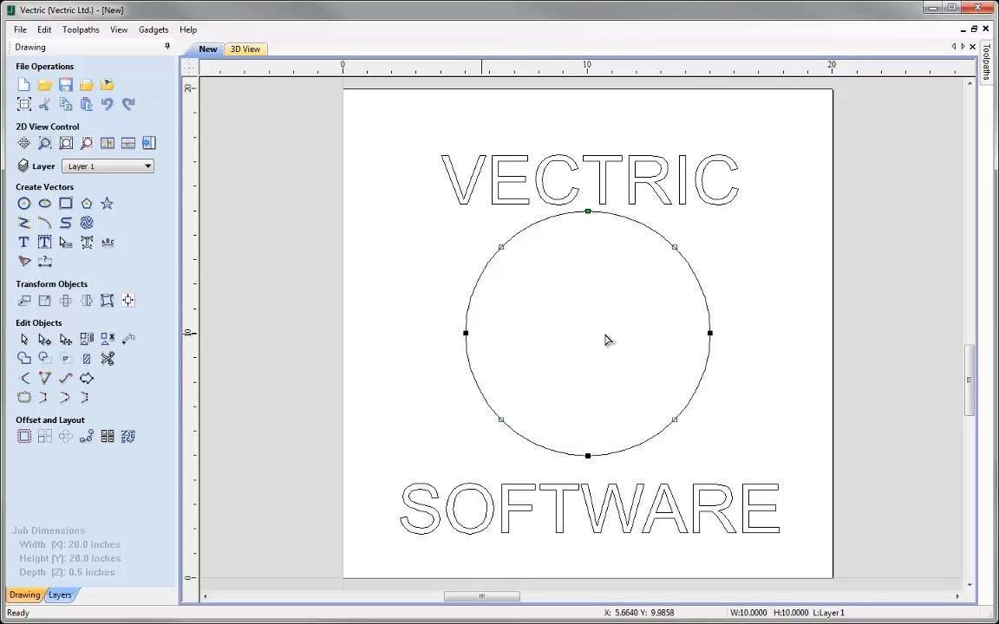
right_click(466, 333)
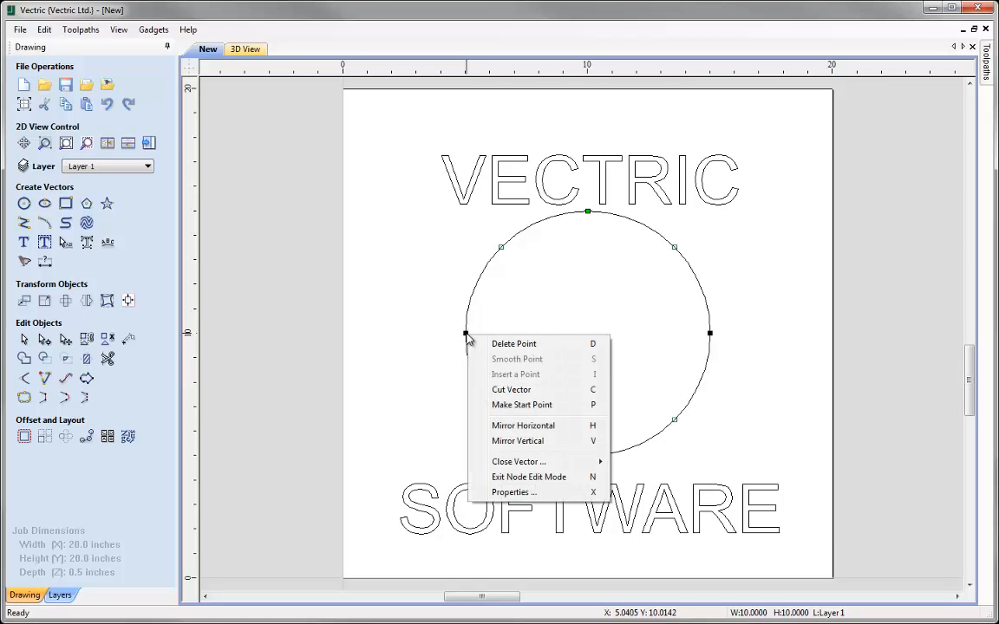
click(548, 390)
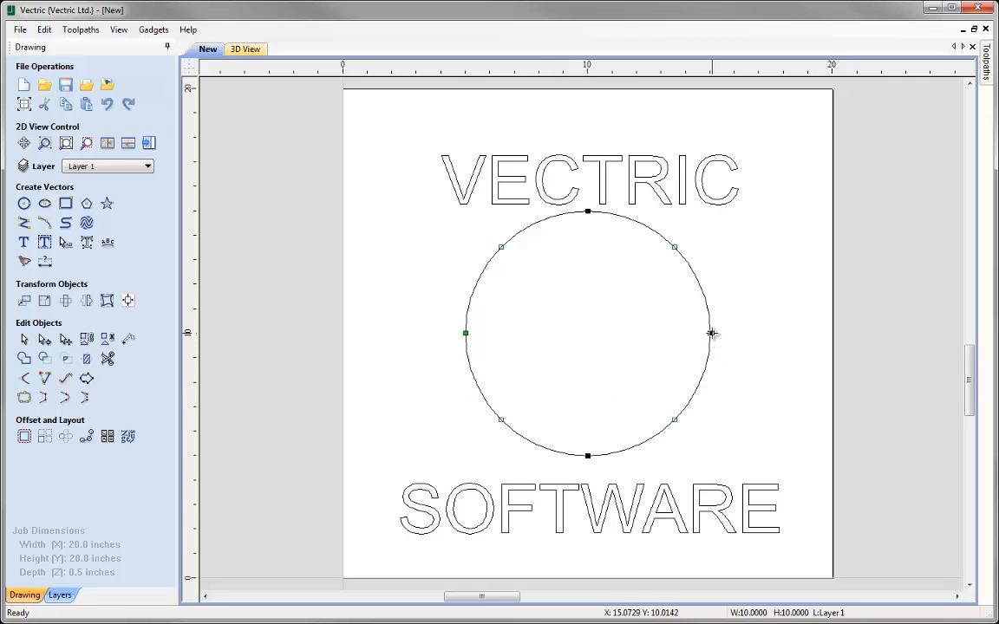
right_click(711, 333)
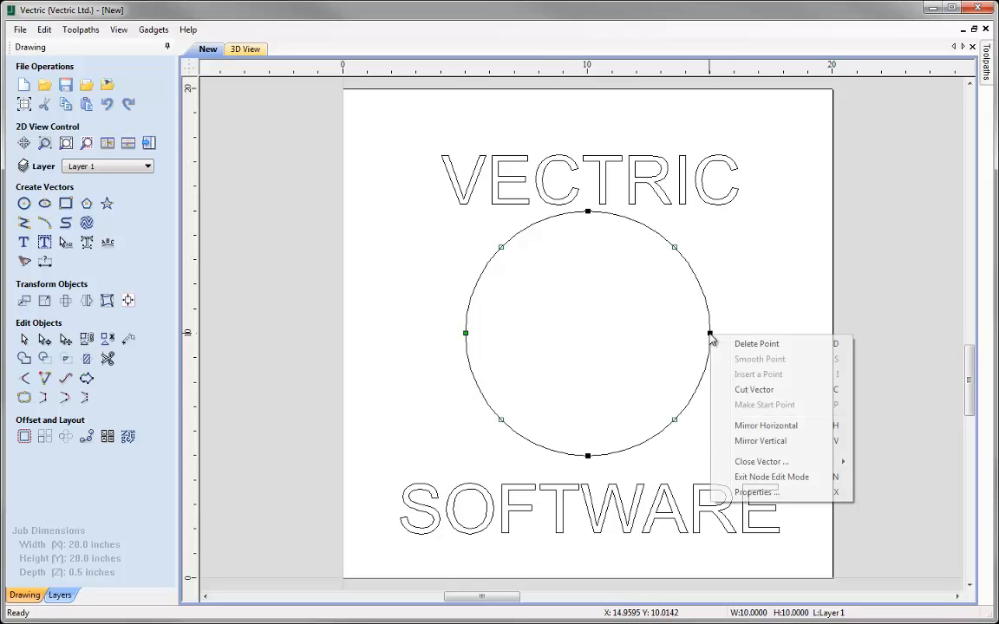
click(839, 390)
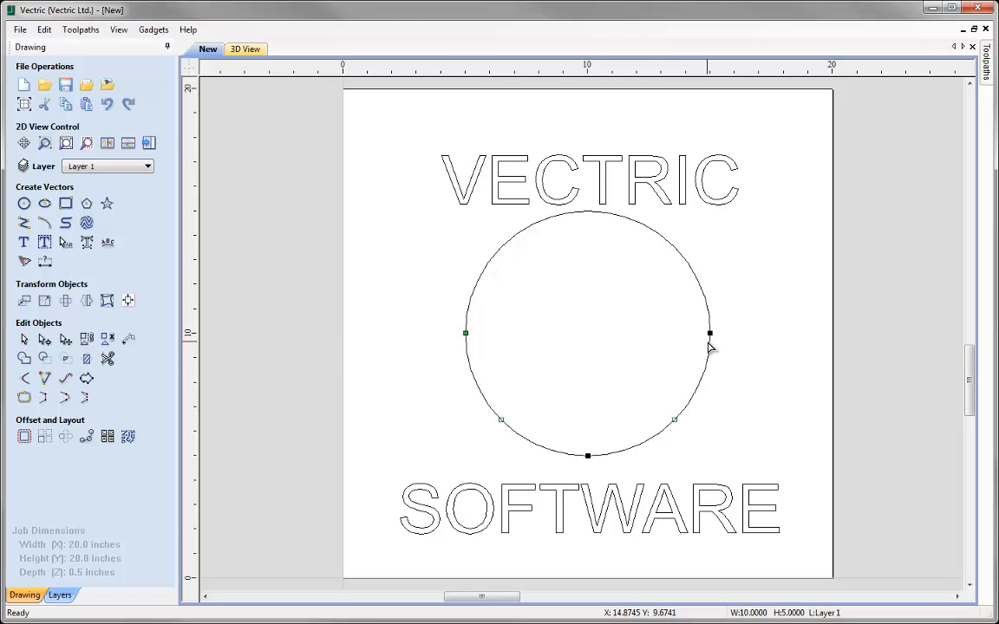
click(641, 405)
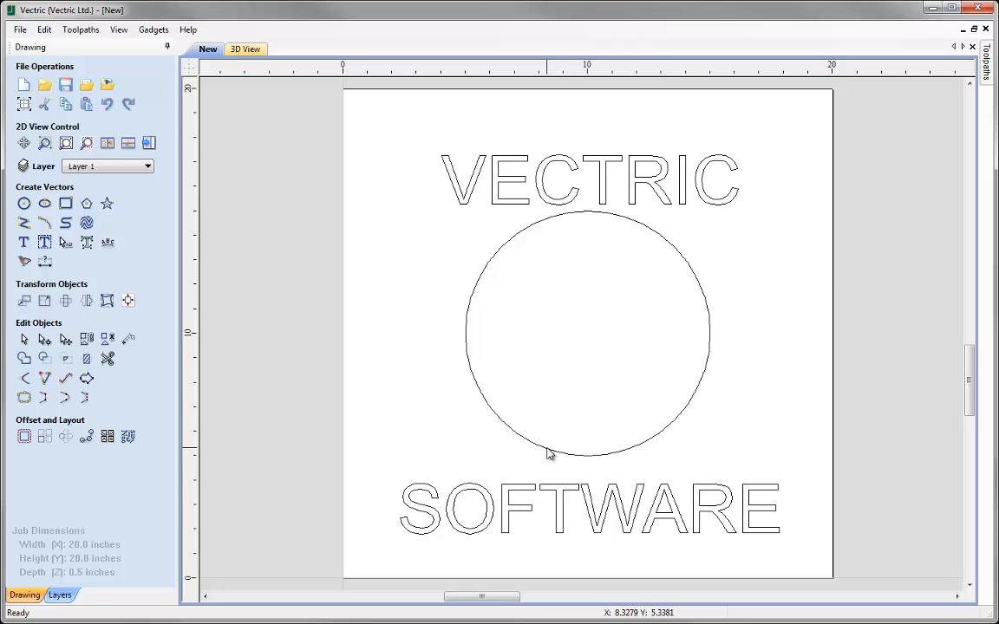
Step: Wrap SOFTWARE below the lower half arc, aligned to the curve at its middle, and reduce the text spacing to the marked default
click(558, 499)
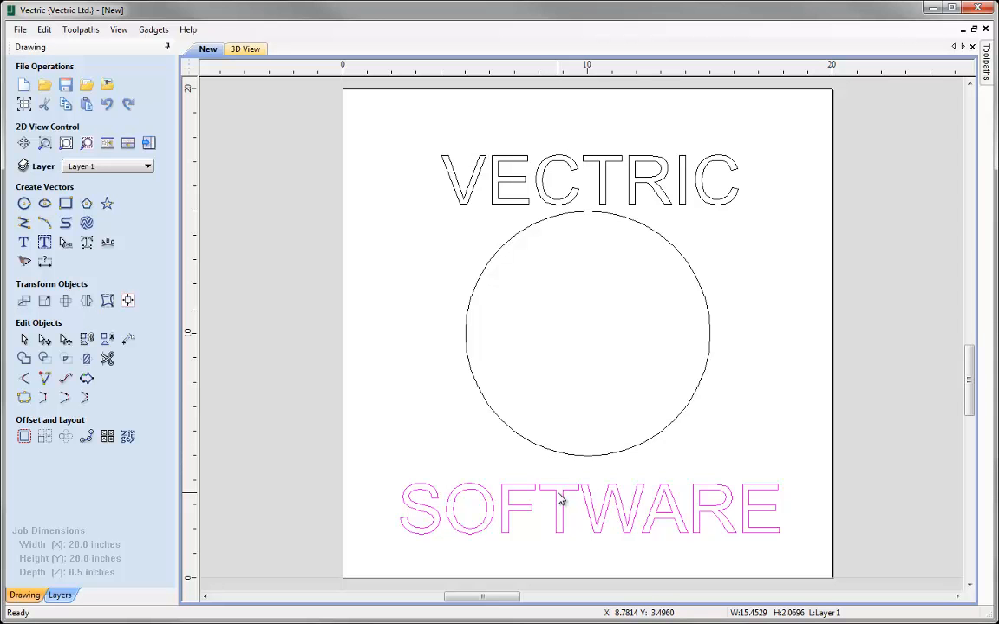
shift+click(556, 454)
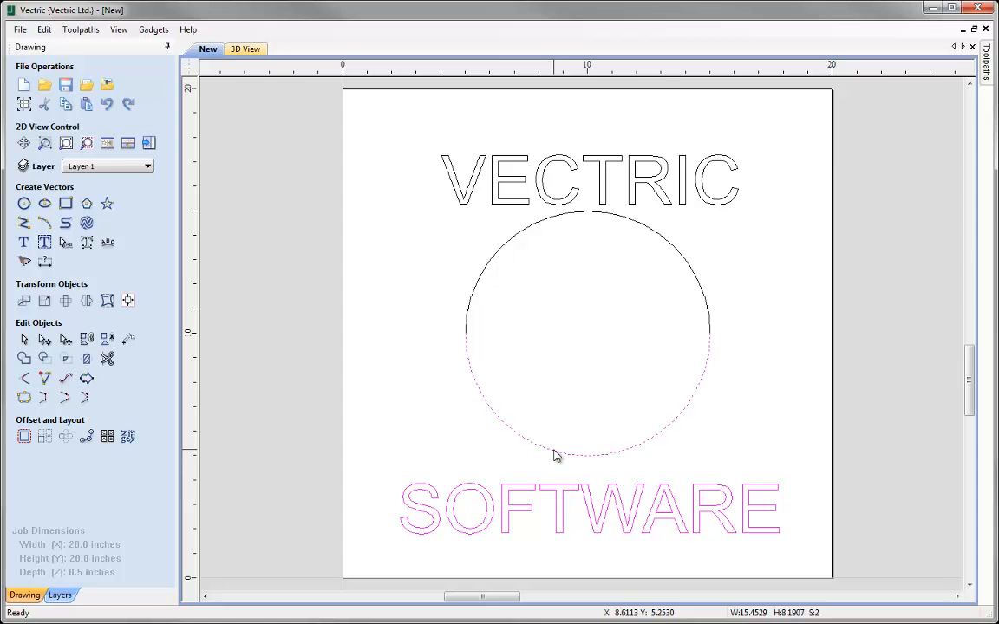
click(107, 245)
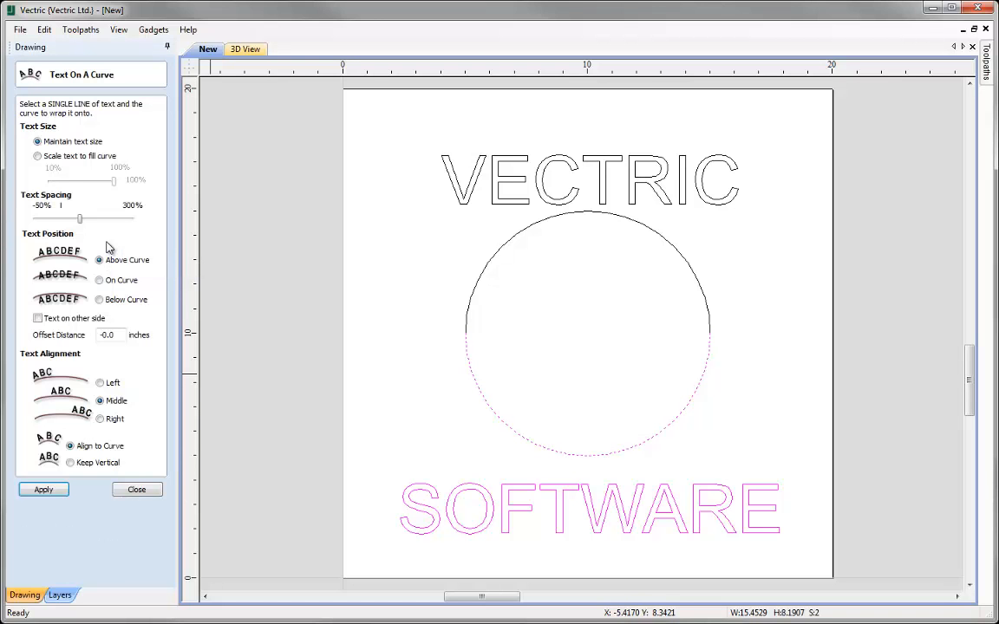
click(43, 491)
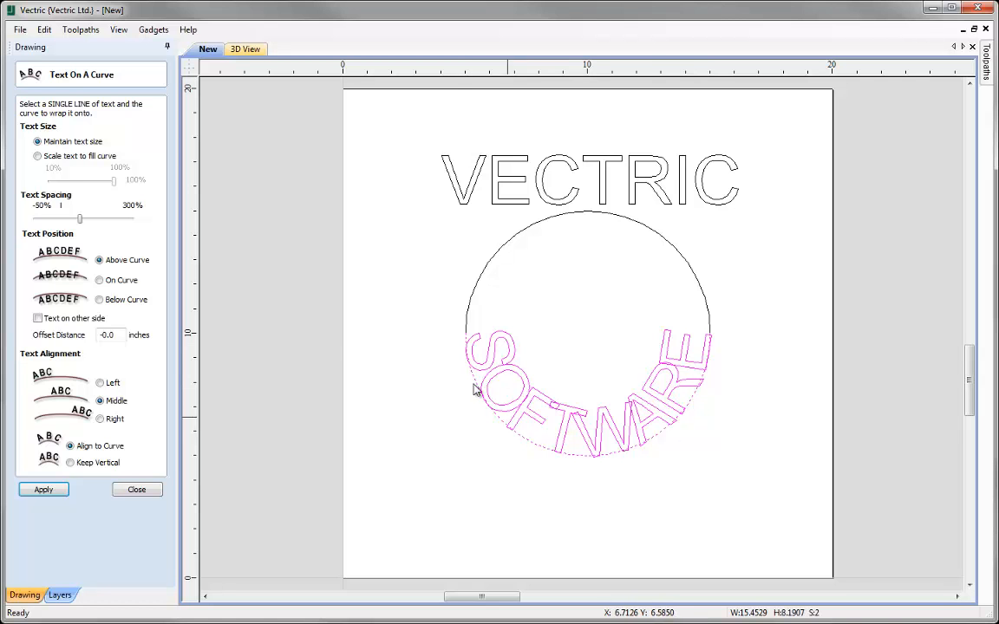
click(100, 300)
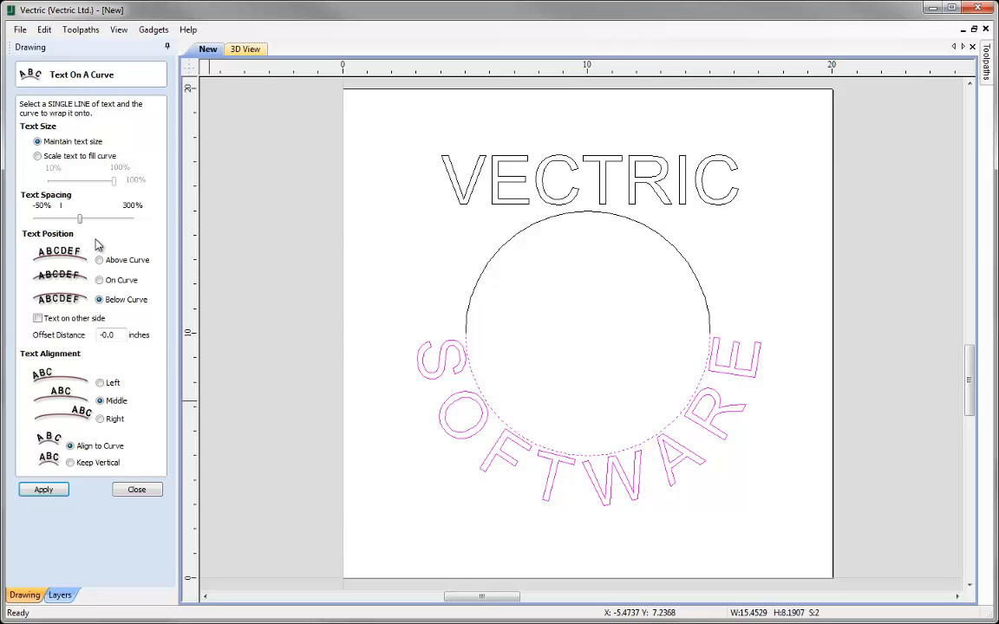
drag(80, 220, 61, 224)
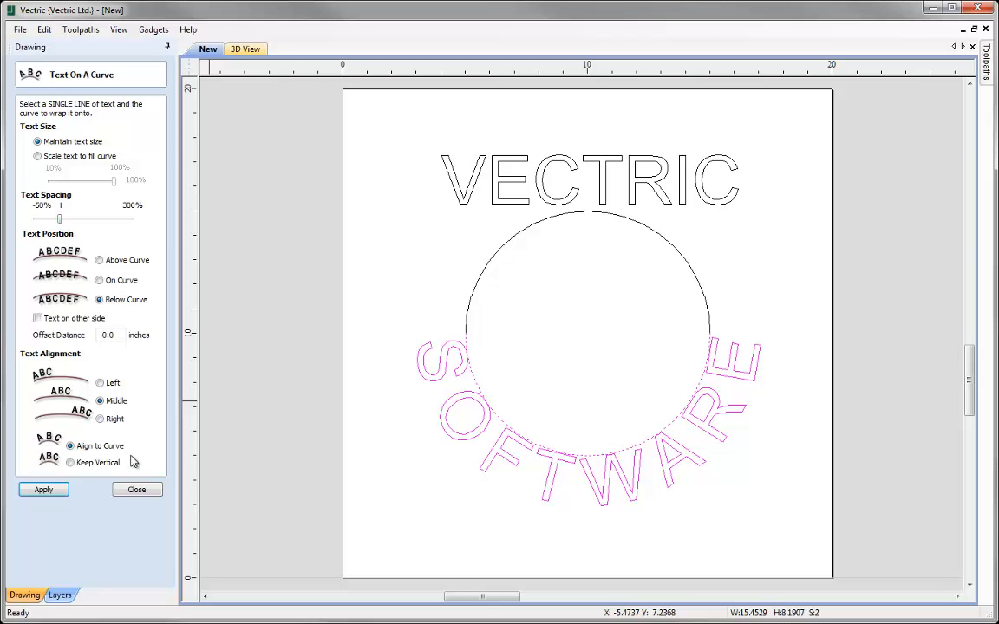
click(137, 491)
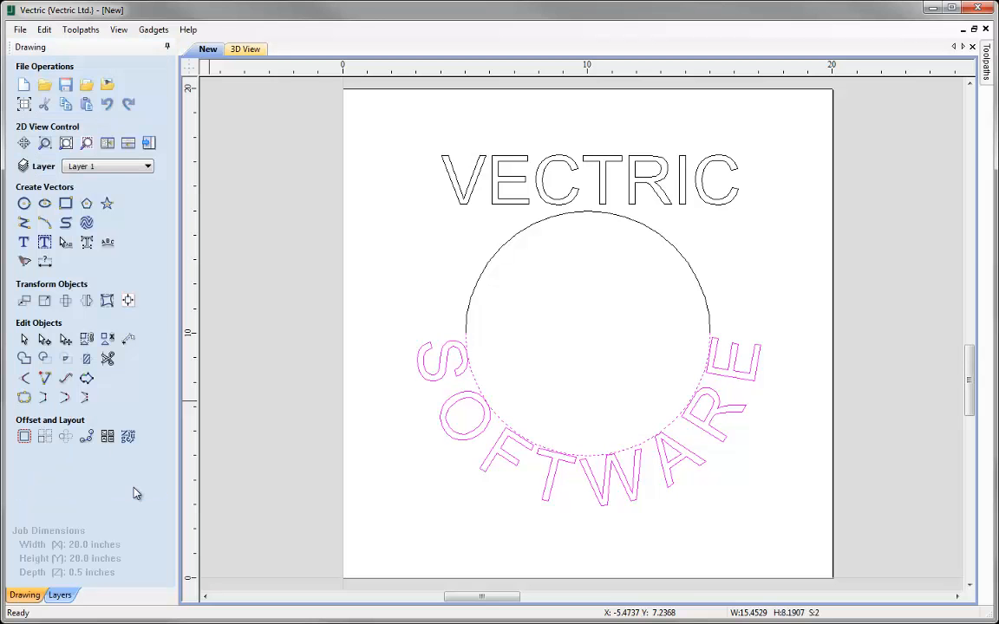
Step: Wrap VECTRIC above the upper half arc, using the other side of the curve so it reads upright outside the circle
click(555, 258)
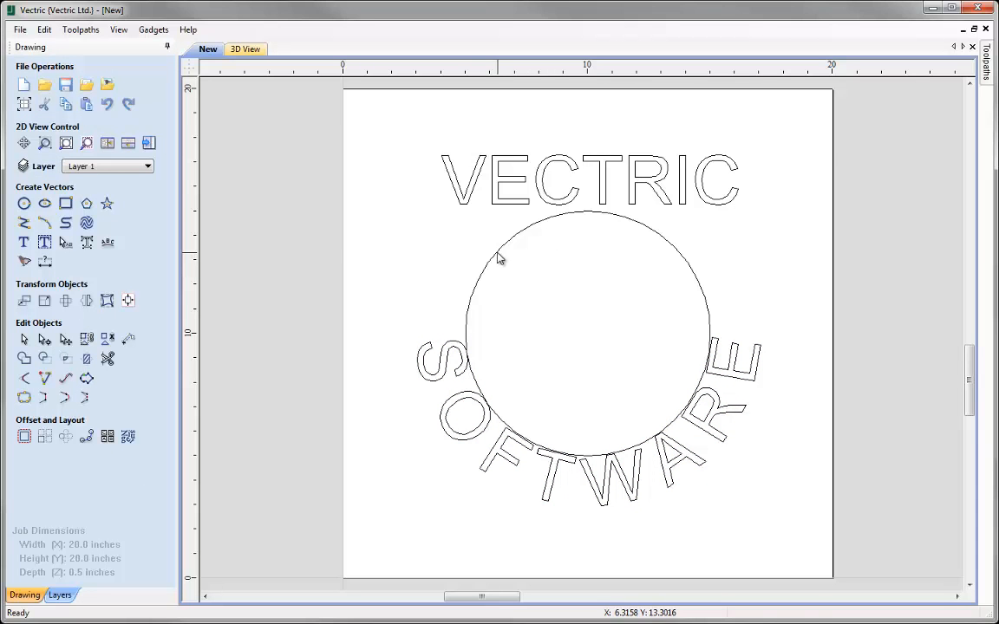
click(549, 217)
shift+click(560, 208)
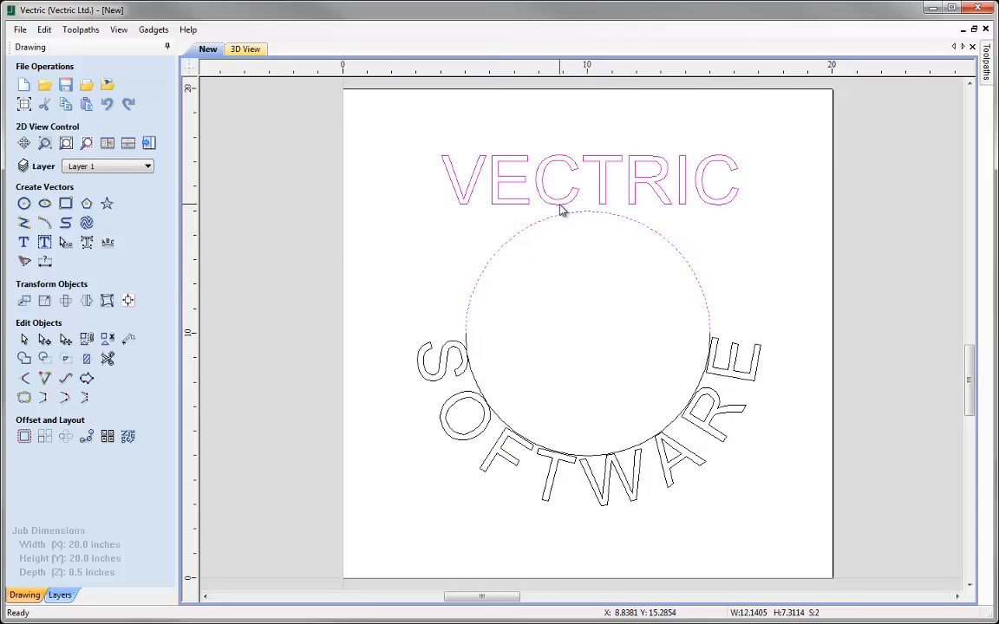
click(108, 243)
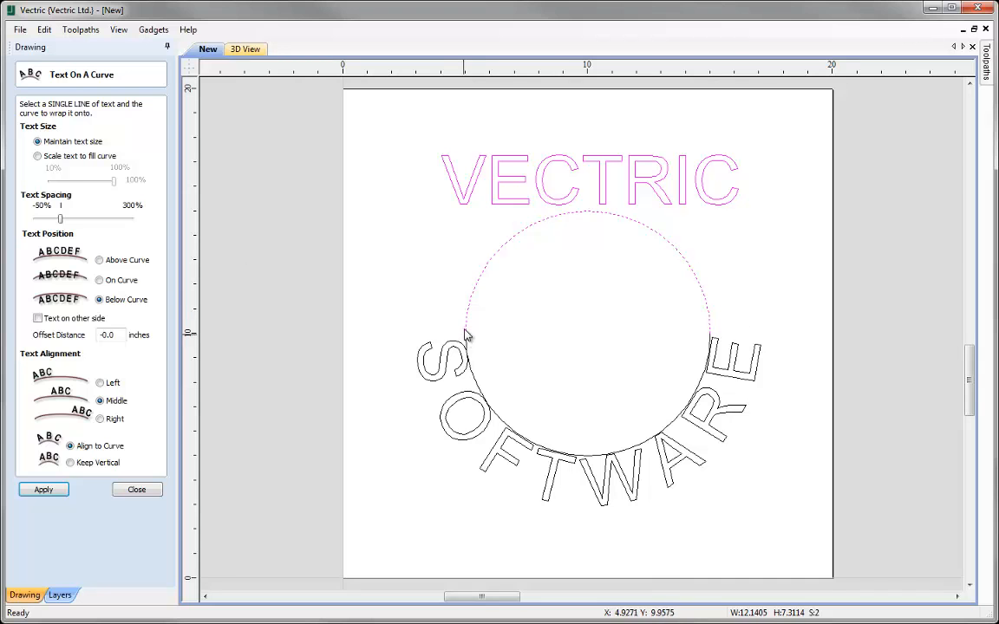
click(45, 491)
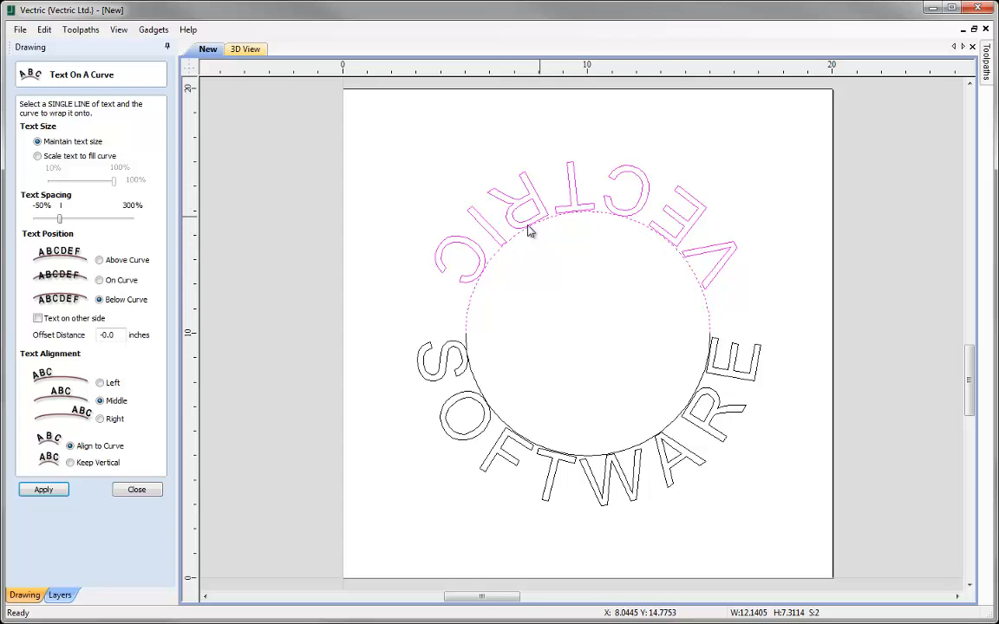
click(38, 319)
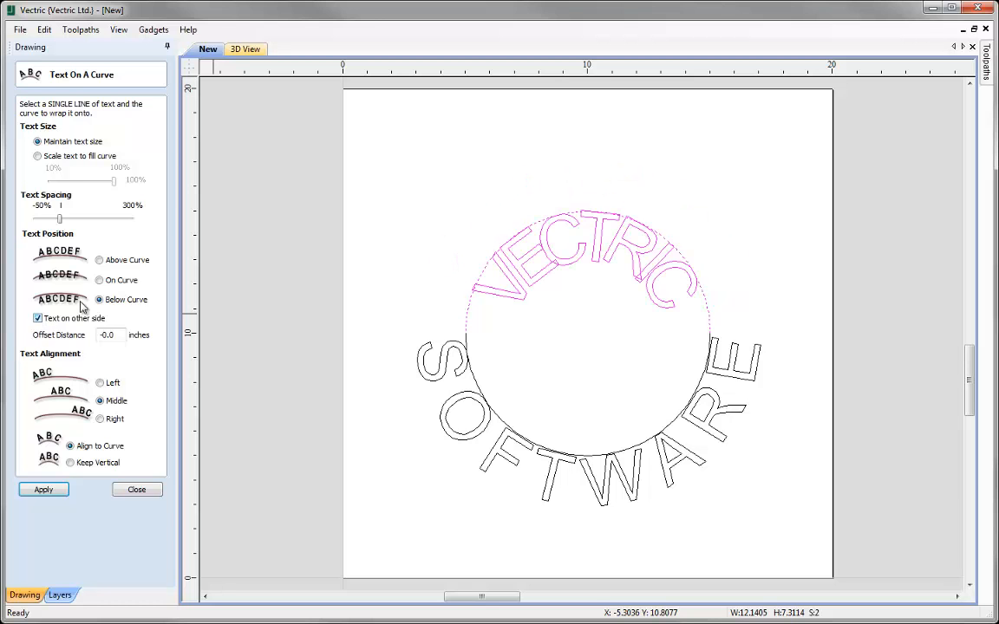
click(100, 261)
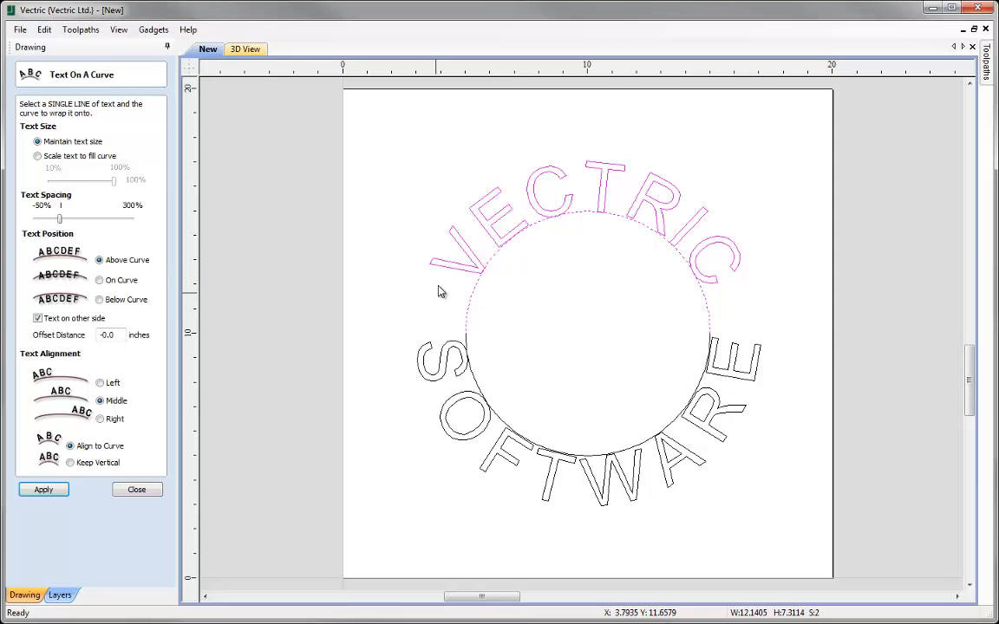
click(137, 490)
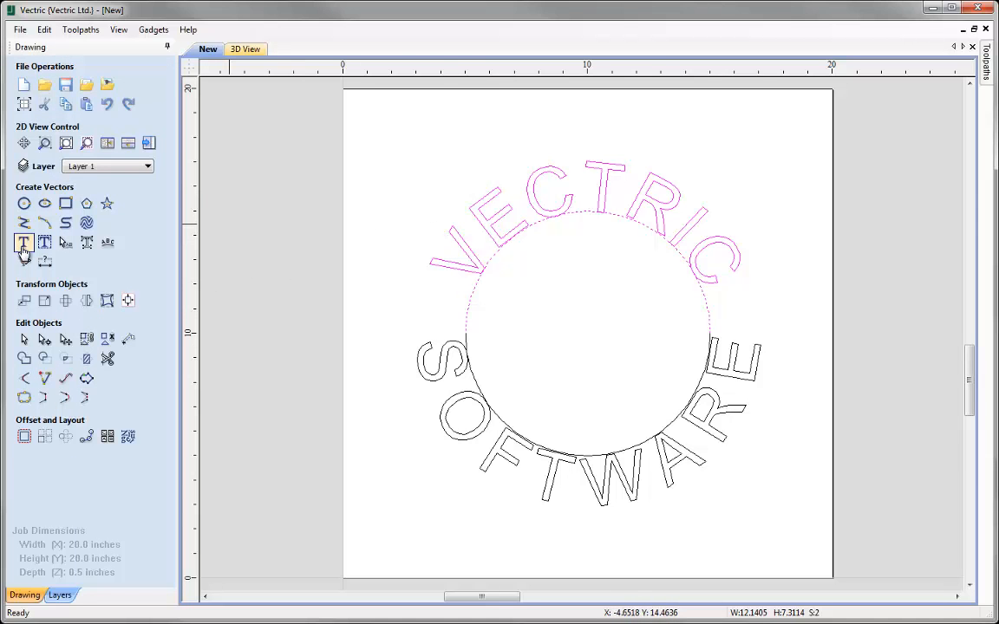
Step: Edit the curved VECTRIC text's wording to Vectric and apply the change
click(23, 243)
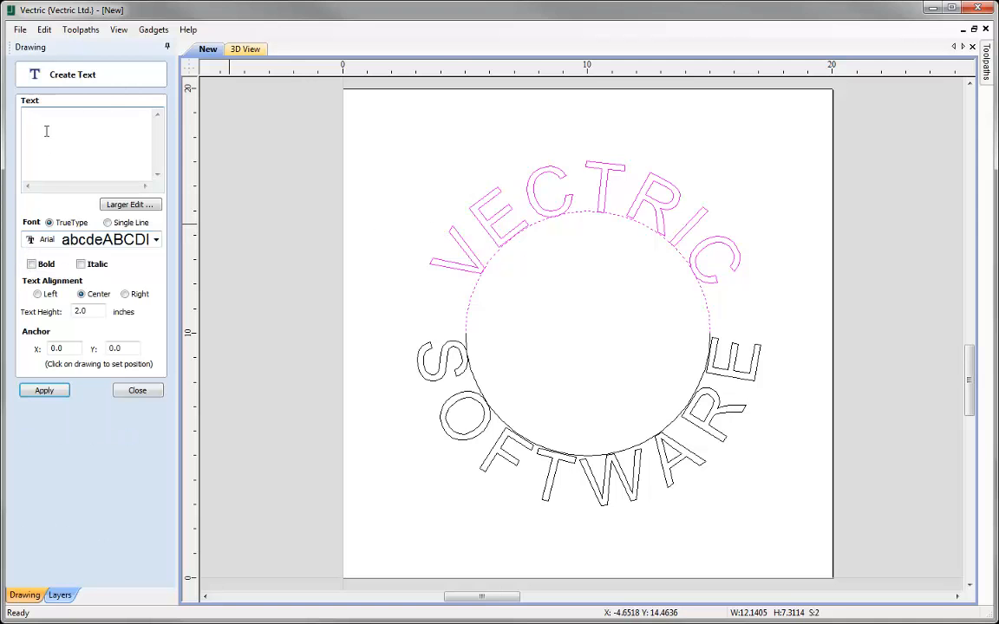
click(518, 226)
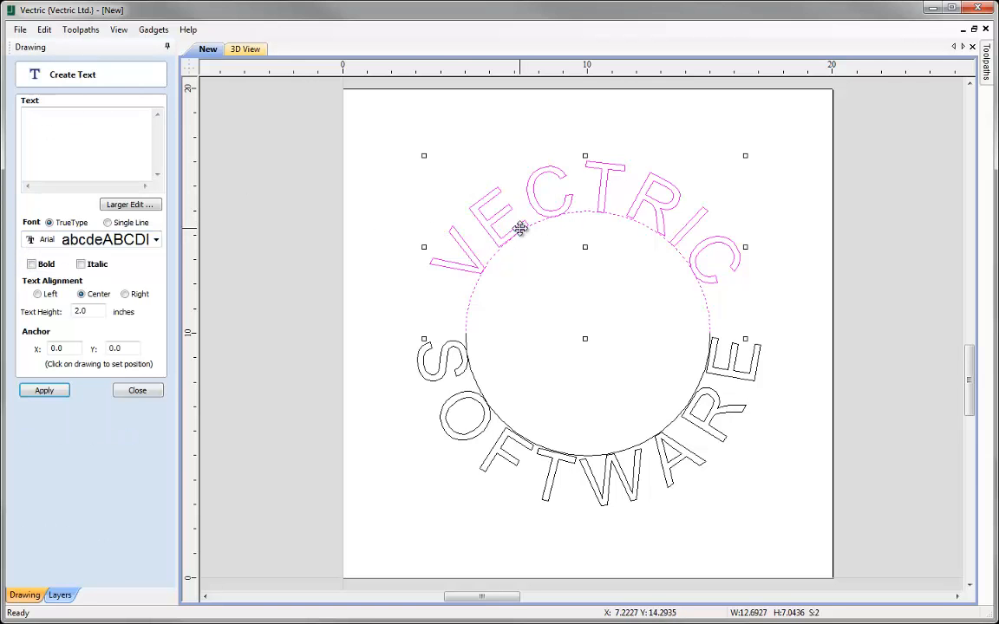
click(368, 191)
click(502, 208)
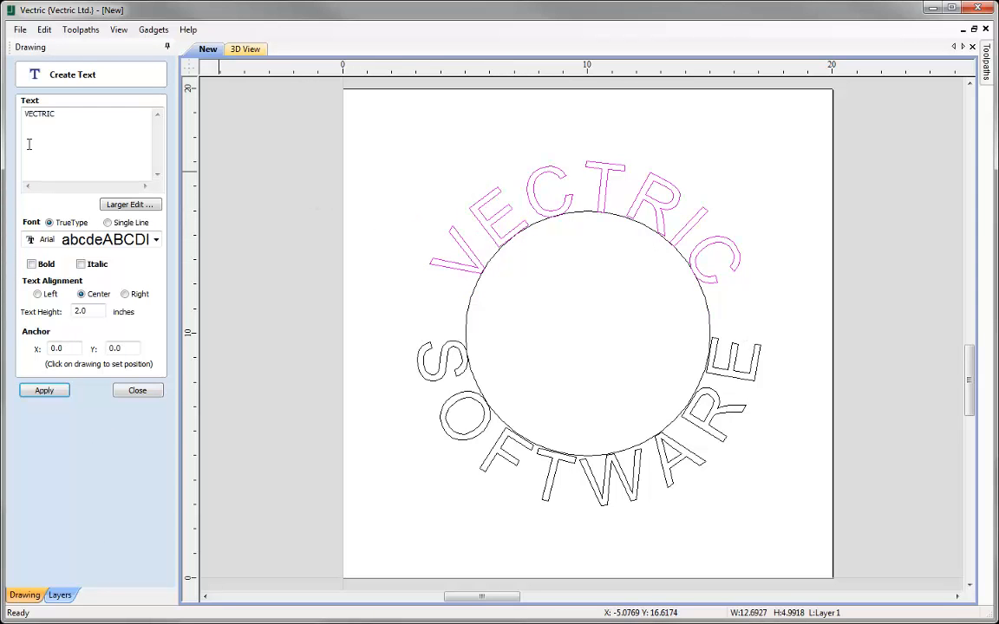
double_click(65, 113)
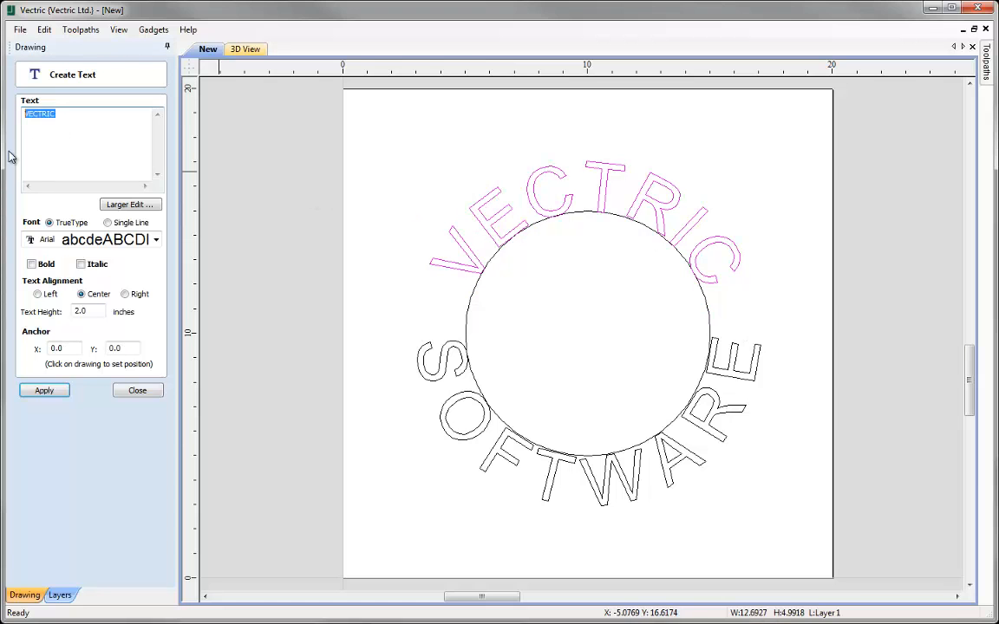
text(Vectric)
click(44, 391)
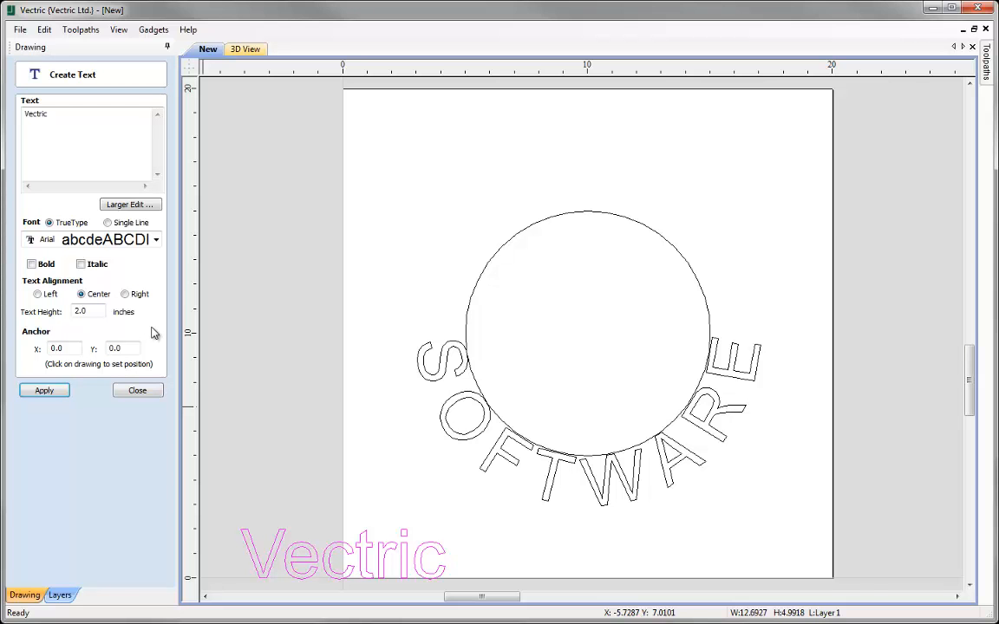
click(144, 392)
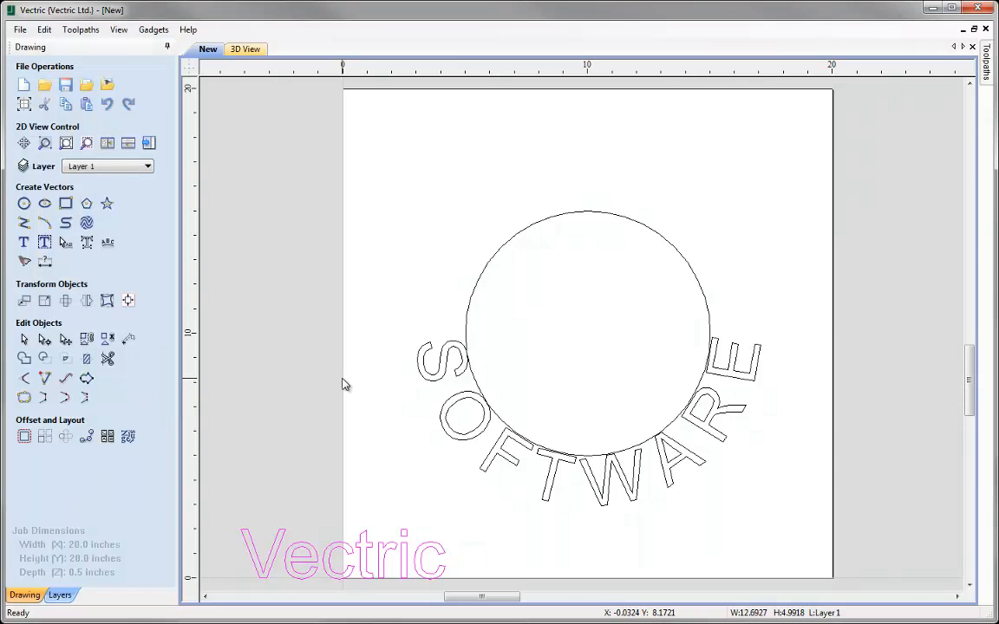
Step: Delete all vectors, create the text VECTRIC in Arial at 3.0 inches high, and centre it in the job
key(ctrl+a)
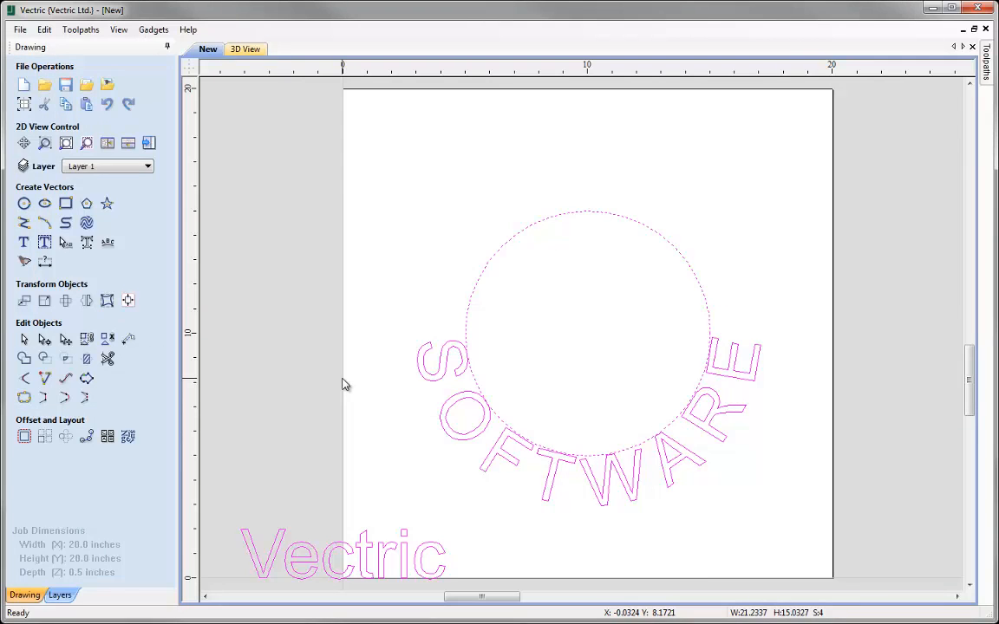
key(Delete)
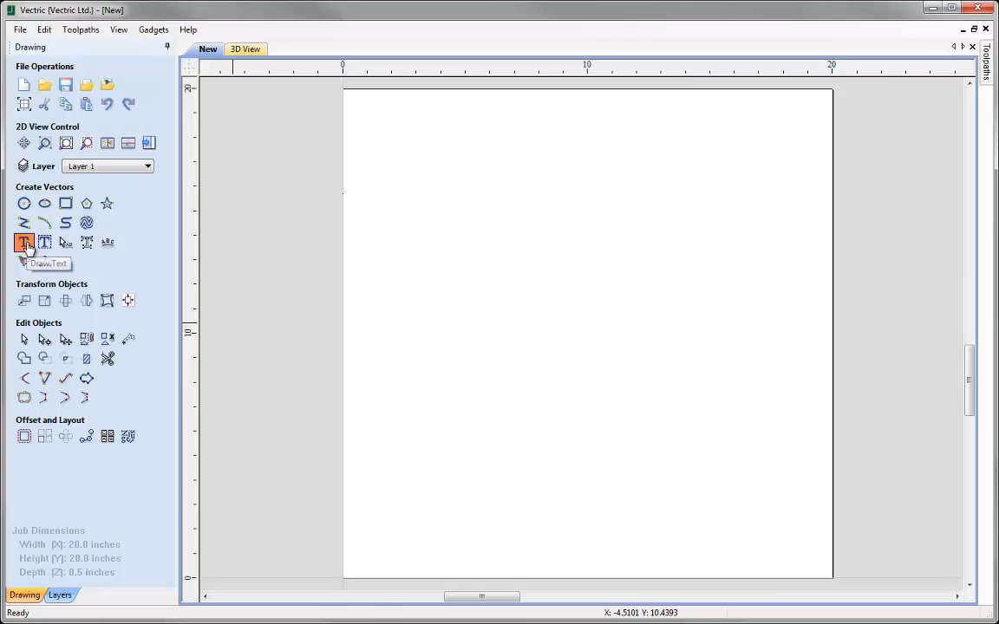
click(23, 242)
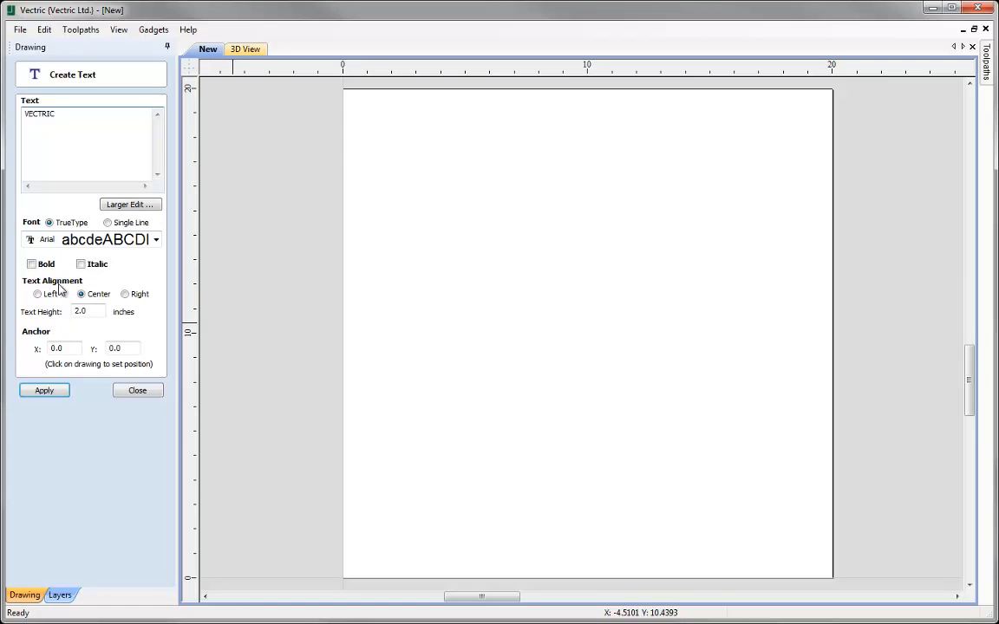
drag(87, 311, 13, 314)
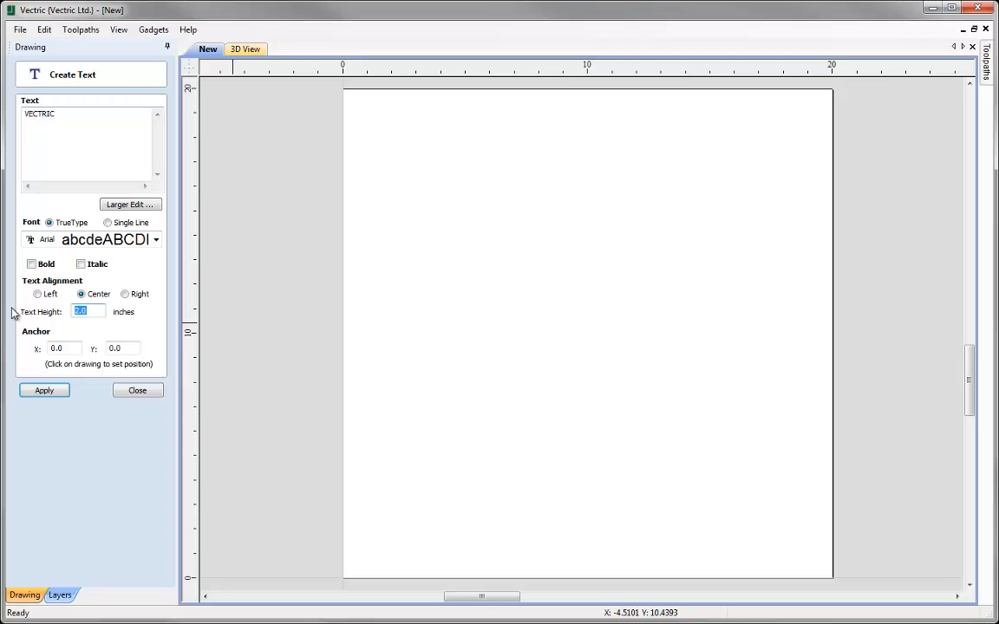
text(3)
click(45, 391)
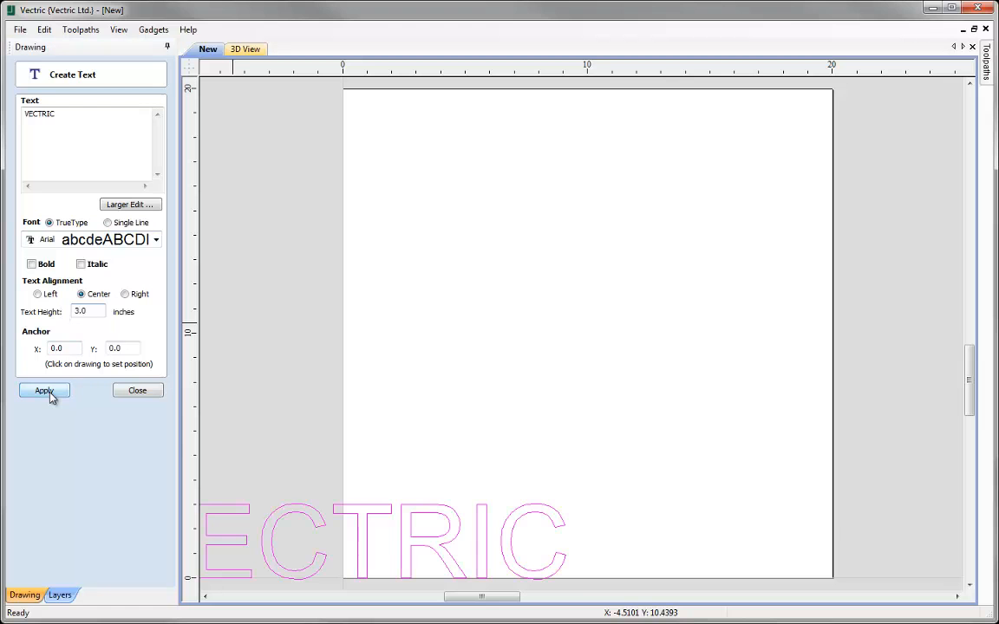
click(139, 391)
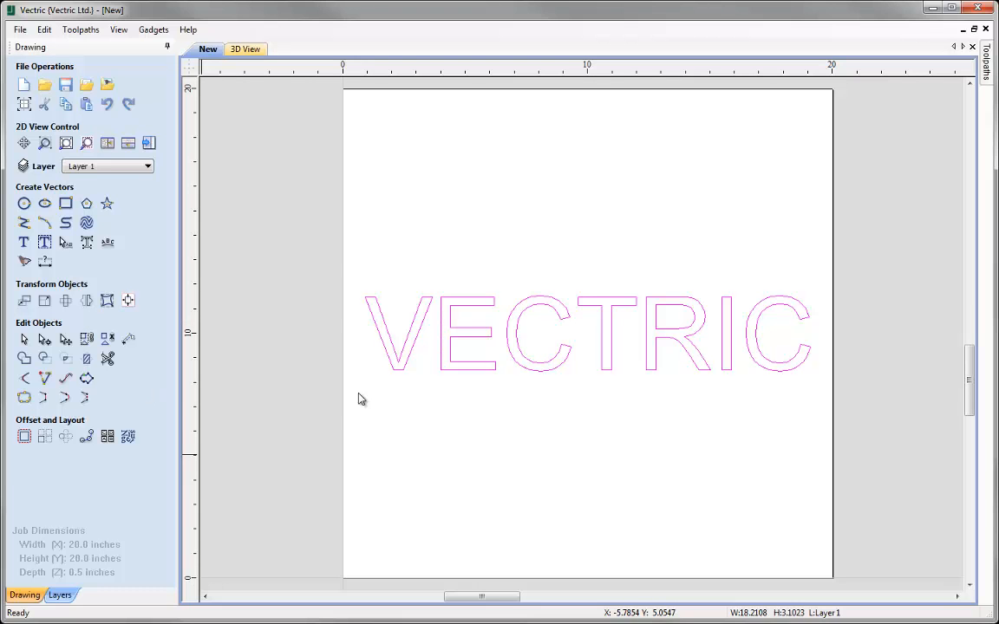
Step: Interactively scale VECTRIC proportionally to about 16.5 × 2.8 inches and move it near the job's left edge
click(488, 372)
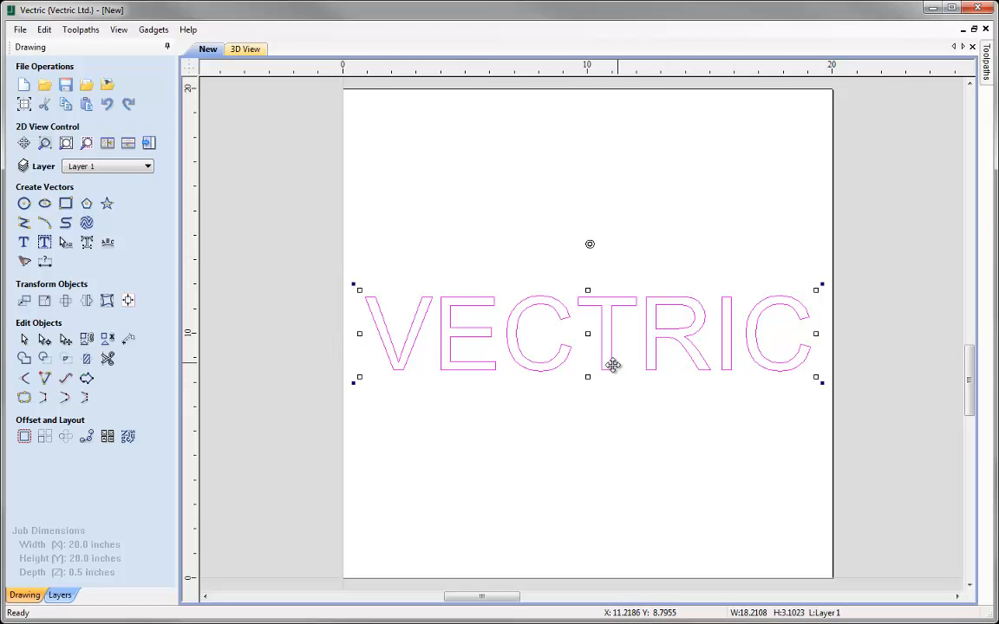
mouse_move(589, 332)
mouse_down()
mouse_move(597, 282)
mouse_move(528, 330)
mouse_move(606, 339)
mouse_move(572, 317)
mouse_move(590, 334)
mouse_move(585, 325)
mouse_up()
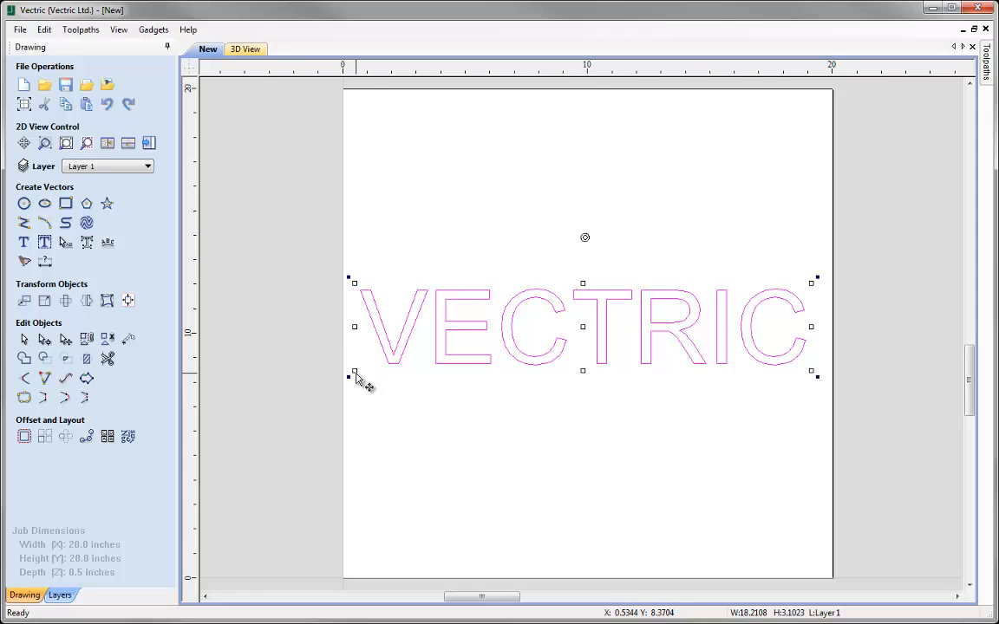
drag(352, 373, 581, 377)
drag(327, 281, 391, 289)
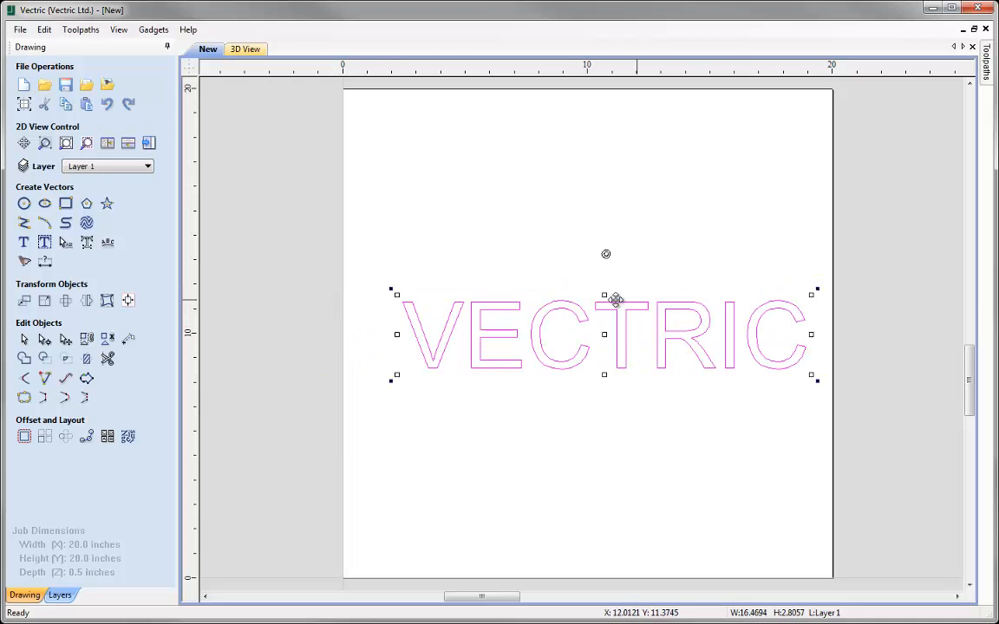
drag(611, 340, 568, 332)
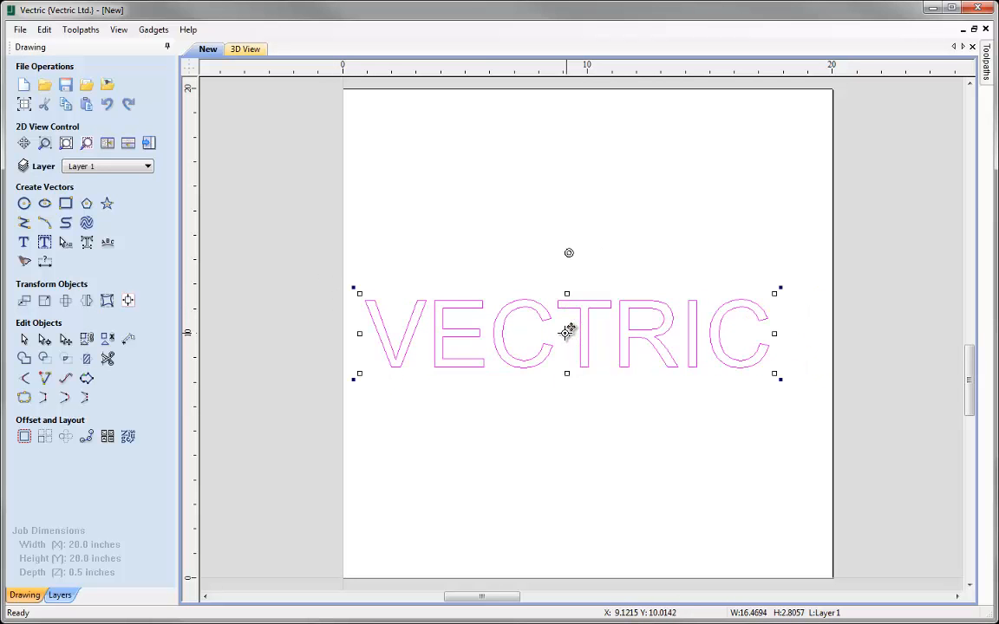
Step: Enlarge VECTRIC about its centre and flatten its height, resizing it to about 18.2 × 2.7 inches
drag(358, 295, 334, 289)
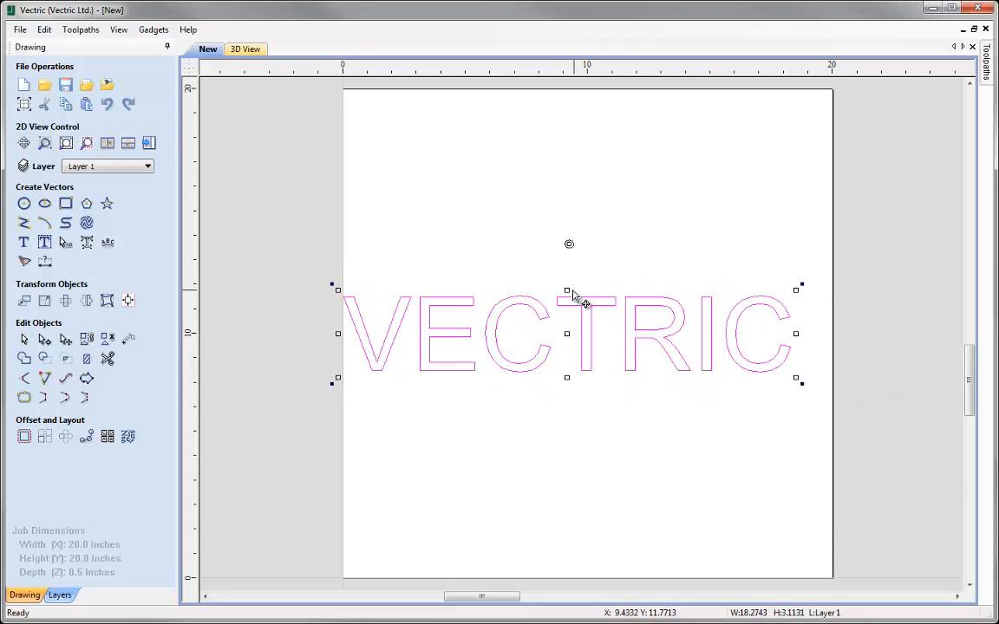
mouse_move(574, 296)
mouse_down()
mouse_move(577, 249)
mouse_move(571, 302)
mouse_up()
mouse_move(796, 335)
mouse_down()
mouse_move(713, 336)
mouse_move(790, 338)
mouse_up()
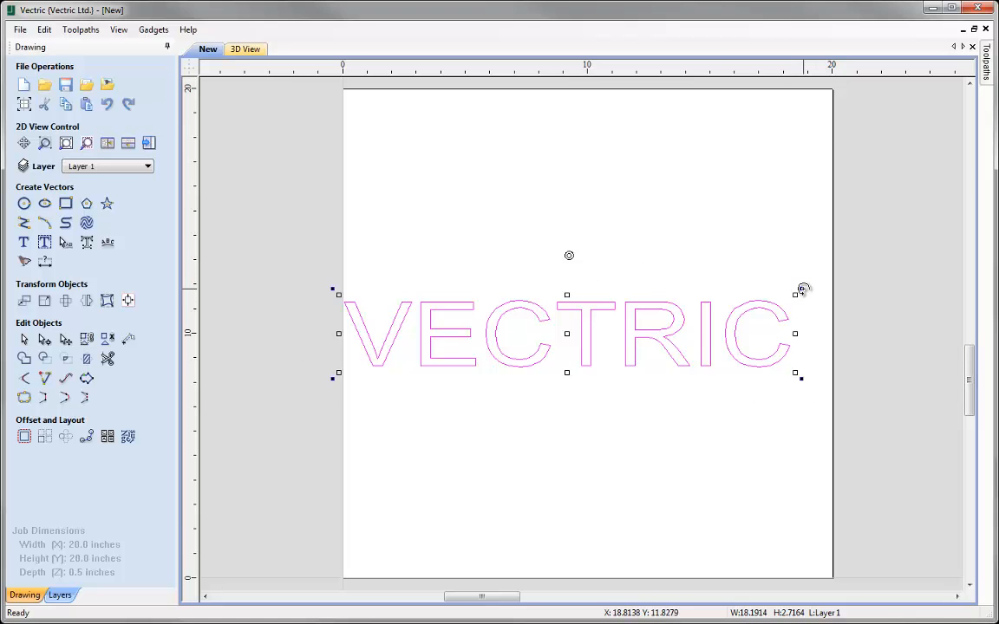
Step: Rotate VECTRIC clockwise into a diagonal across the job and resize it to about 10.9 × 13.3 inches
drag(801, 289, 710, 430)
drag(520, 303, 577, 327)
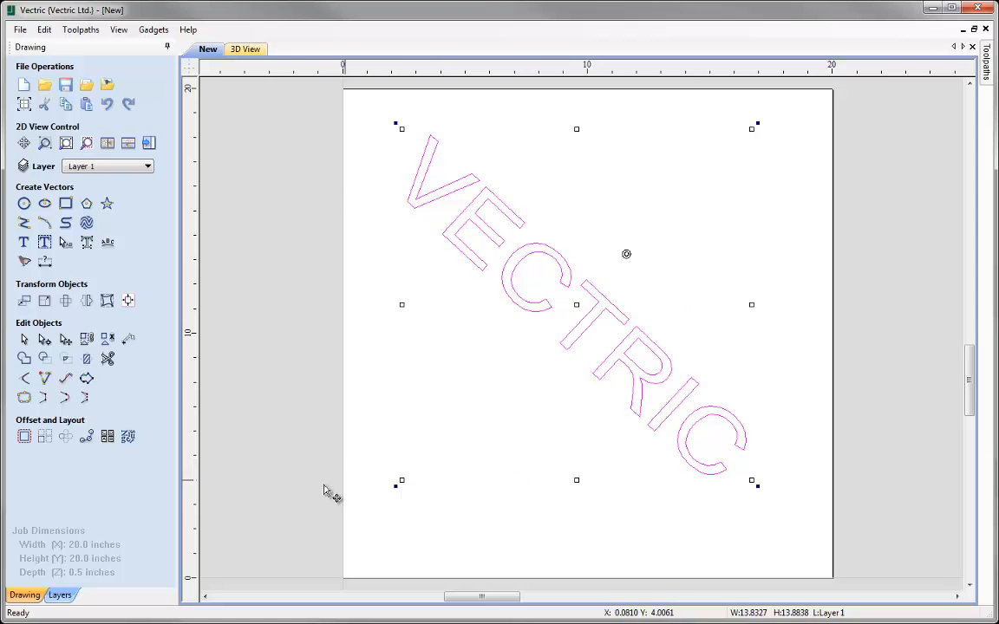
drag(402, 481, 437, 446)
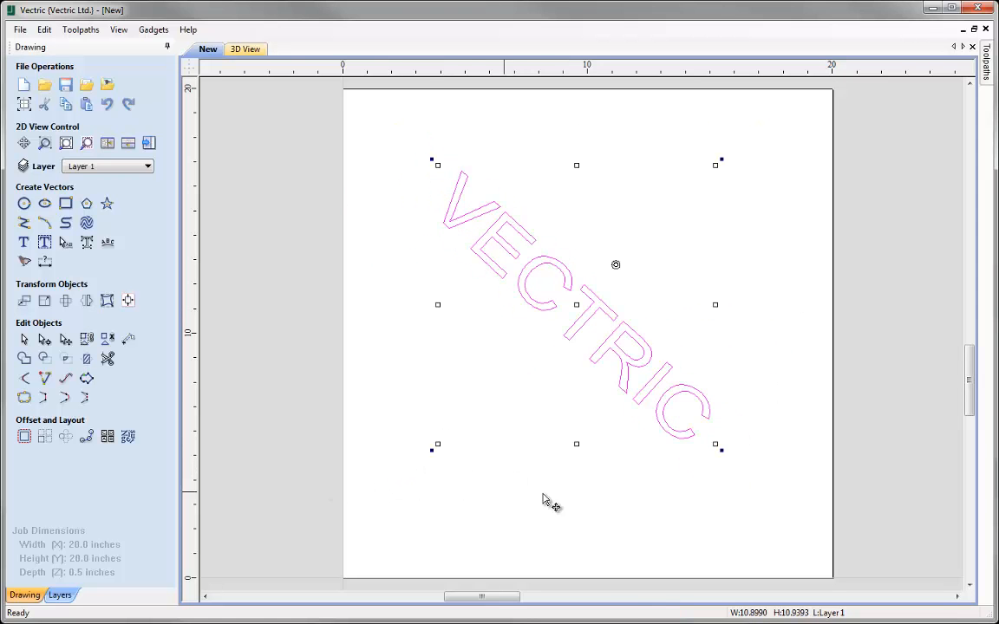
drag(580, 446, 578, 503)
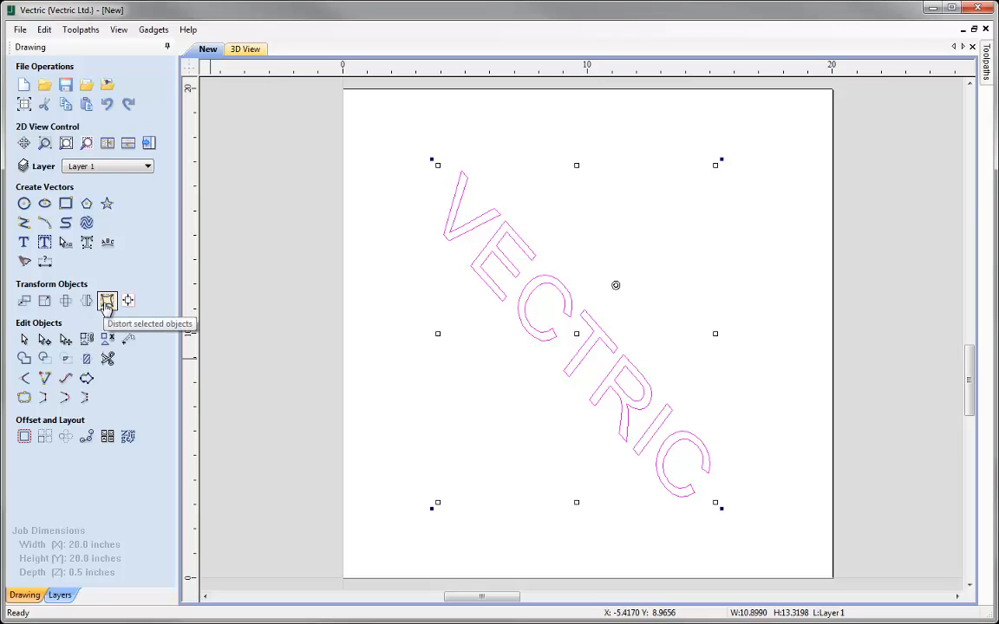
Step: Undo the rotation, scaling and move edits of VECTRIC back to the unmodified text centred in the job
click(107, 104)
click(107, 104)
click(107, 105)
click(106, 105)
click(107, 104)
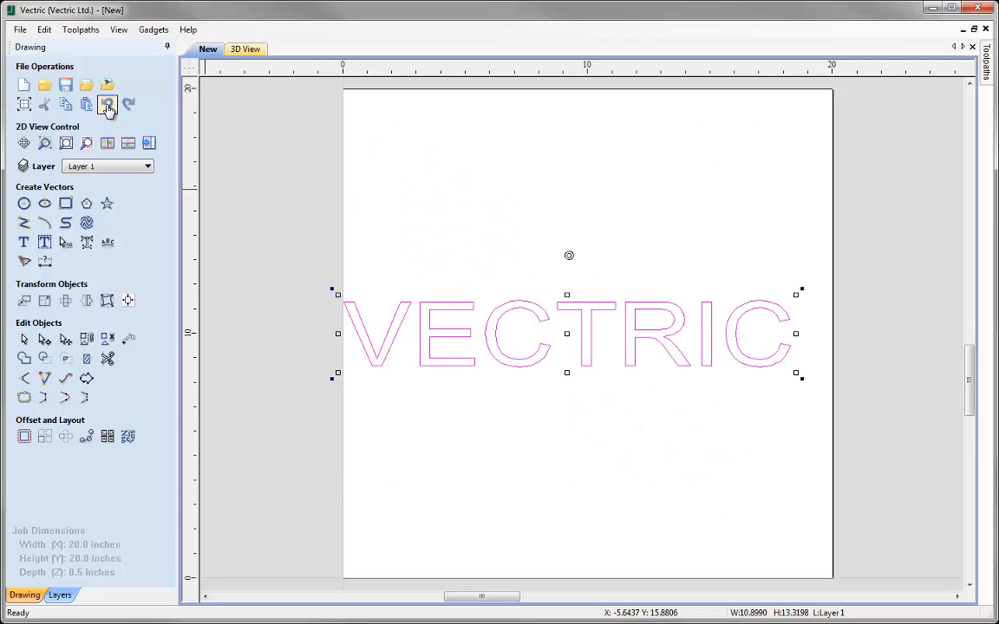
click(107, 104)
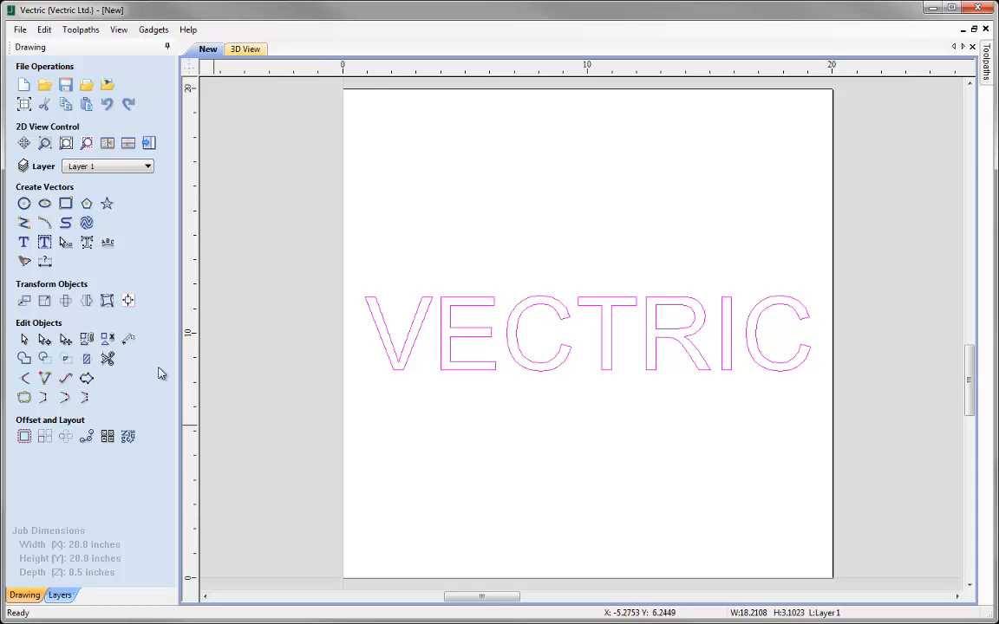
Step: Apply a bounding-box distortion envelope to VECTRIC and raise its upper-left corner node by about 3 inches
click(105, 300)
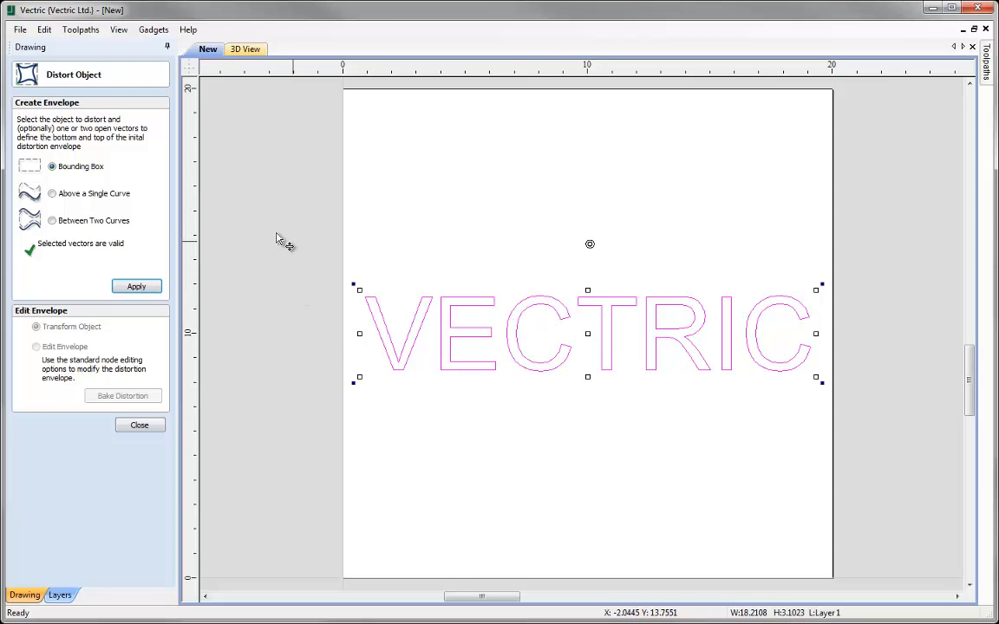
click(130, 287)
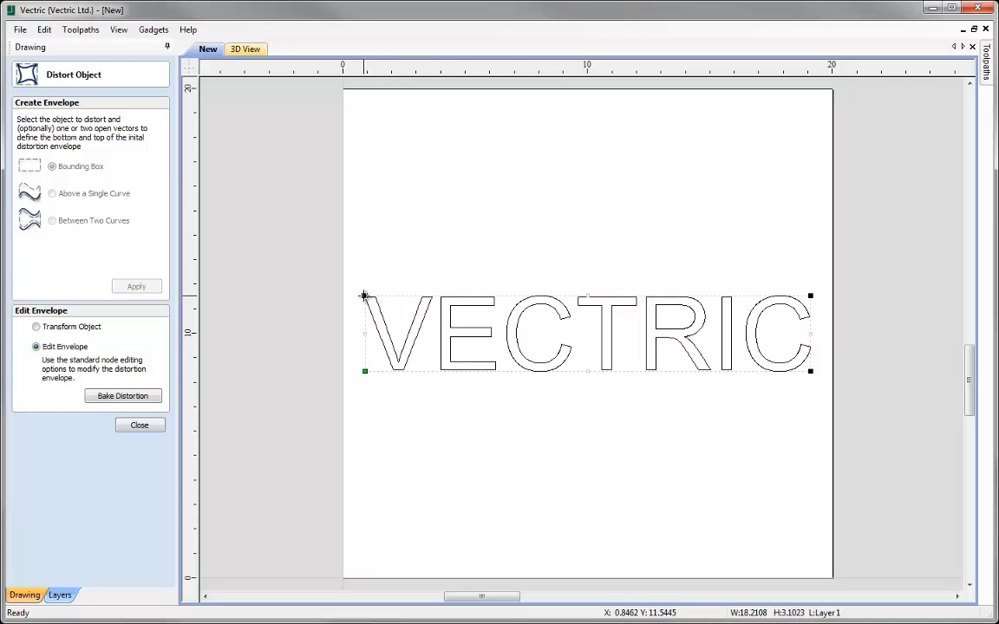
click(364, 296)
key(Up)
key(Up)
key(Up)
key(Up)
key(Up)
key(Up)
key(Up)
key(Up)
key(Up)
key(Up)
key(Up)
key(Up)
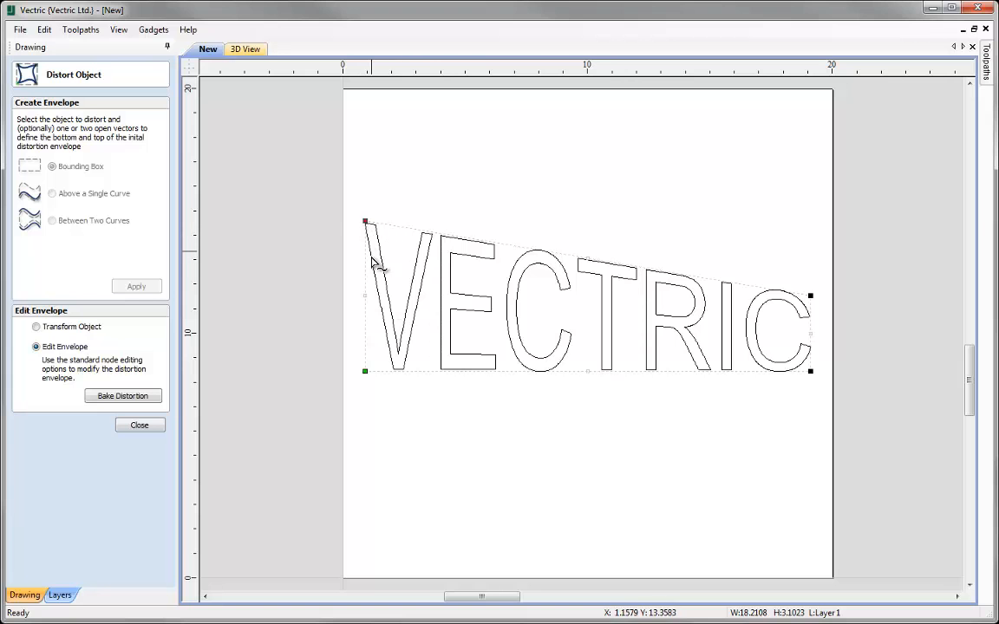
Step: Lower the envelope's lower-left corner node by about 3.4 inches to taper the lettering from left to right
click(365, 371)
key(Down)
key(Down)
key(Down)
key(Down)
key(Down)
key(Down)
key(Down)
key(Down)
key(Down)
key(Down)
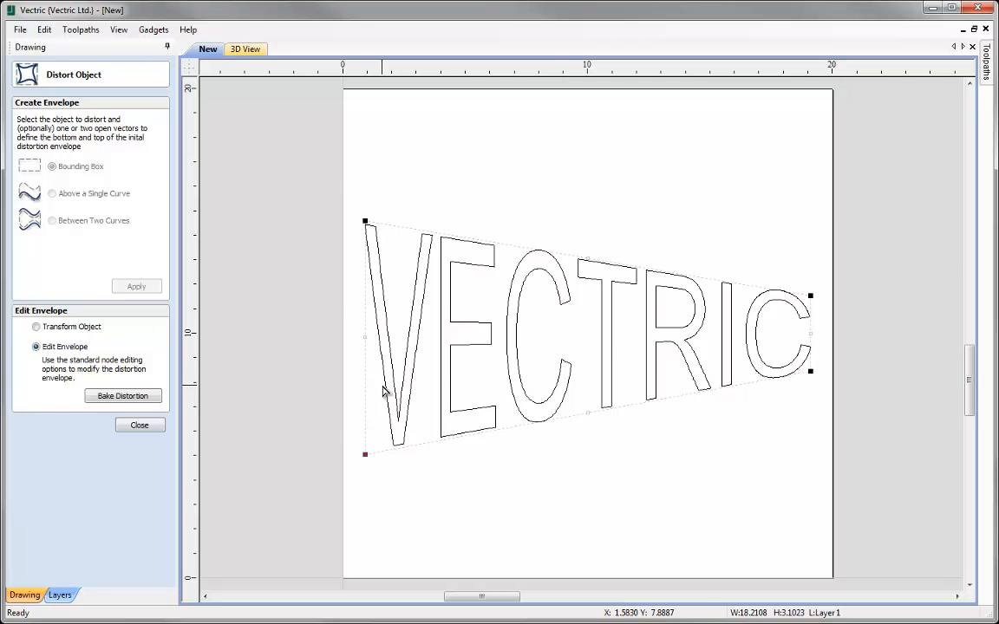
Step: Insert one point on the envelope's upper edge and two on its lower edge, moving each upward to bend the lettering
right_click(677, 278)
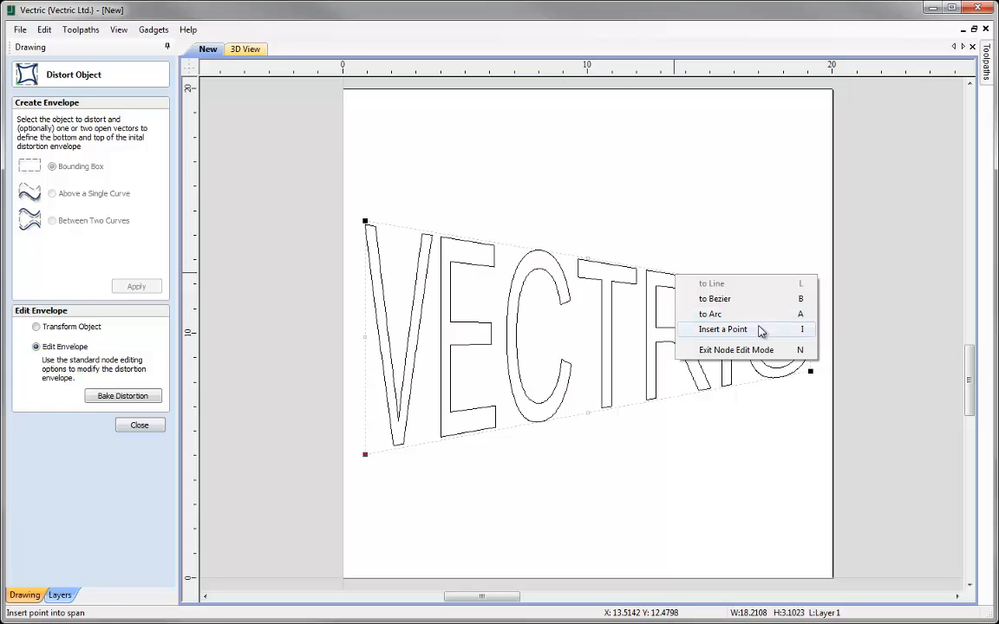
click(746, 330)
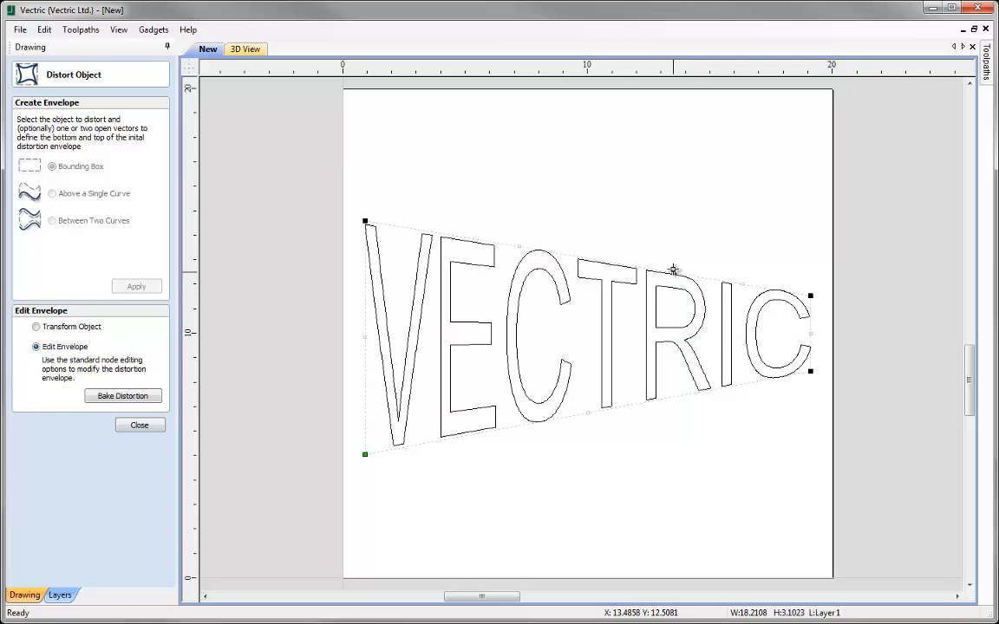
drag(673, 270, 646, 192)
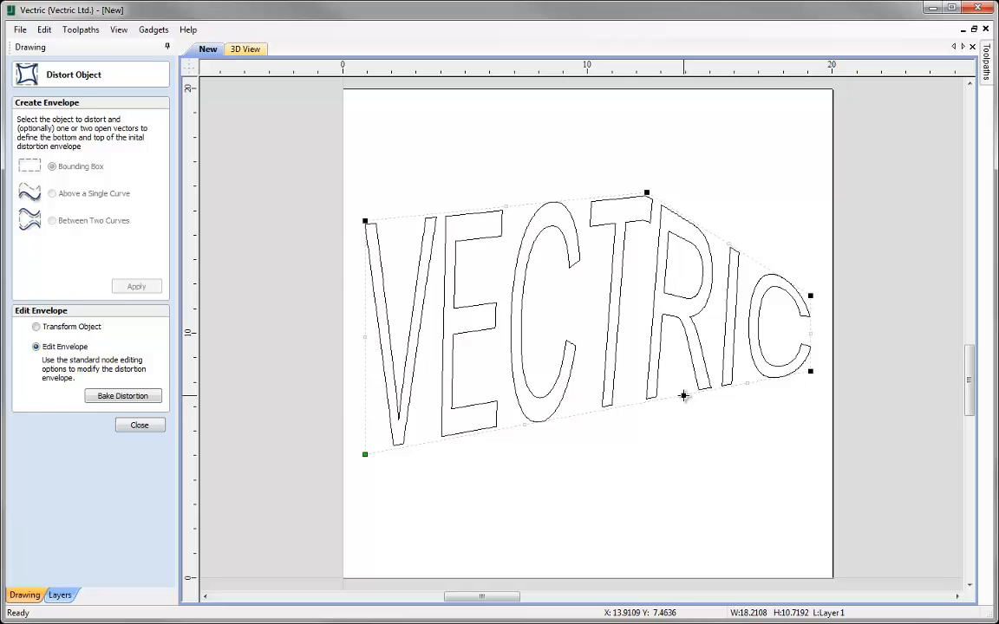
drag(684, 395, 673, 345)
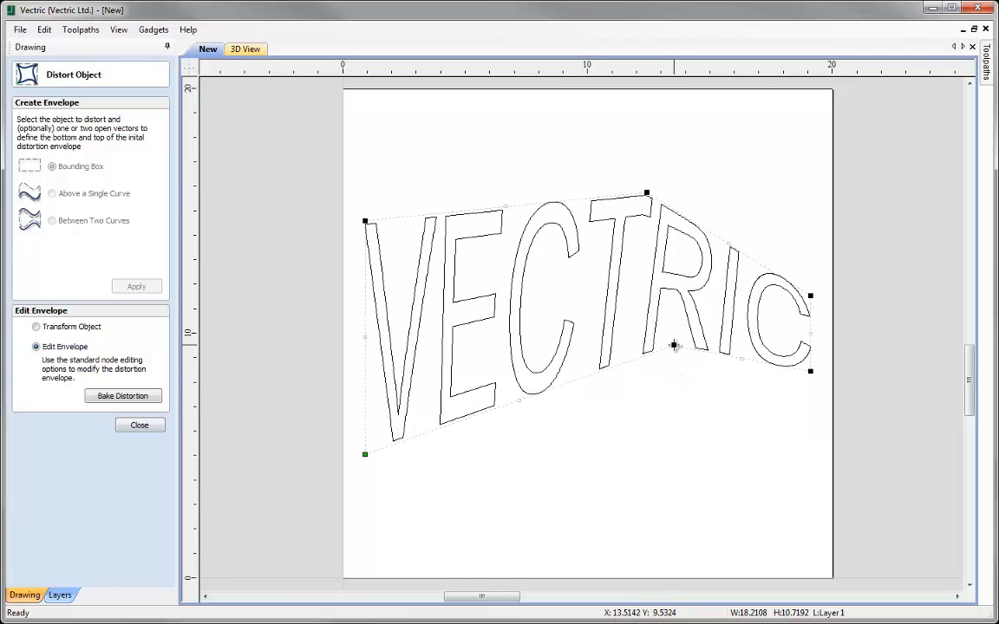
click(519, 400)
drag(519, 400, 508, 357)
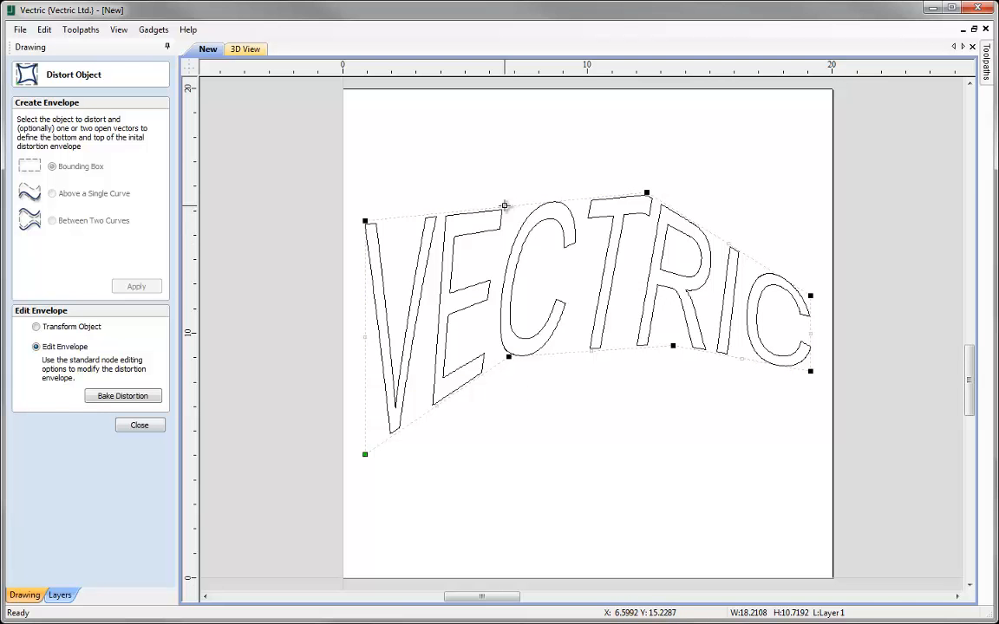
Step: Add a point on the envelope's upper edge above the first C, smooth it, and raise it by about 1.5 inches
right_click(505, 207)
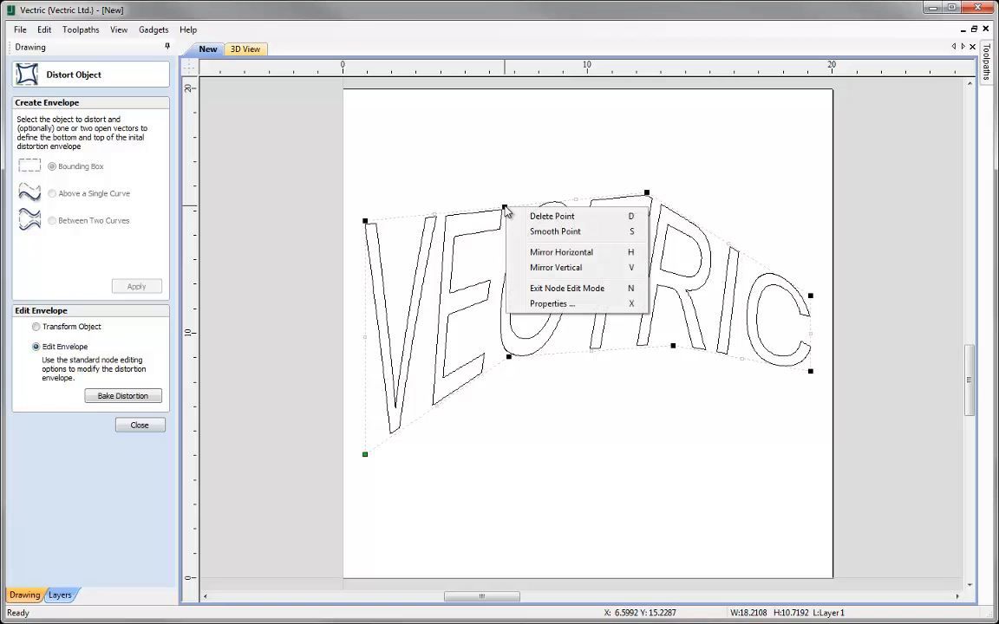
click(551, 231)
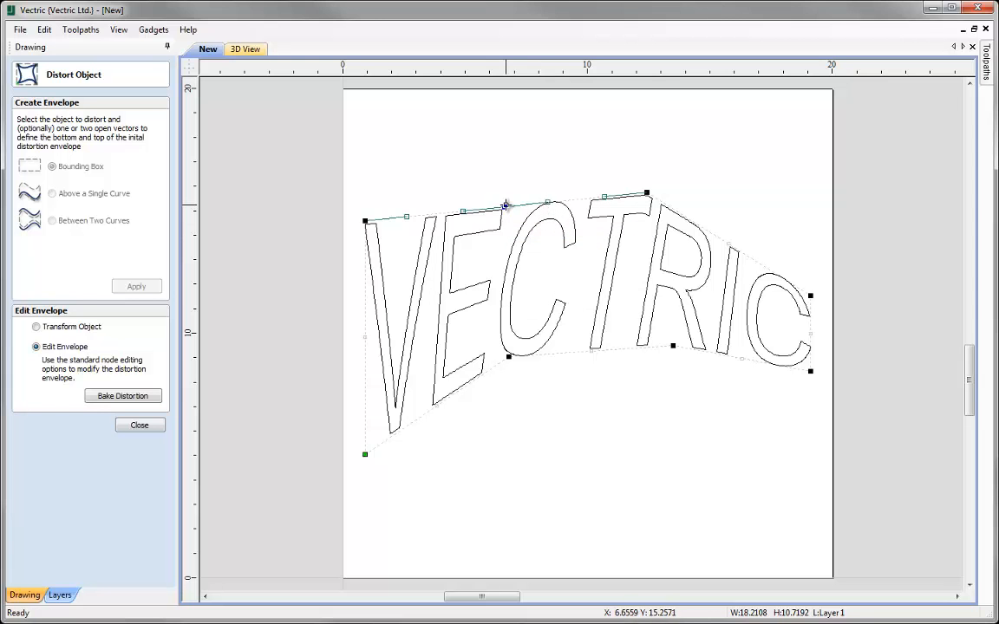
drag(505, 206, 496, 163)
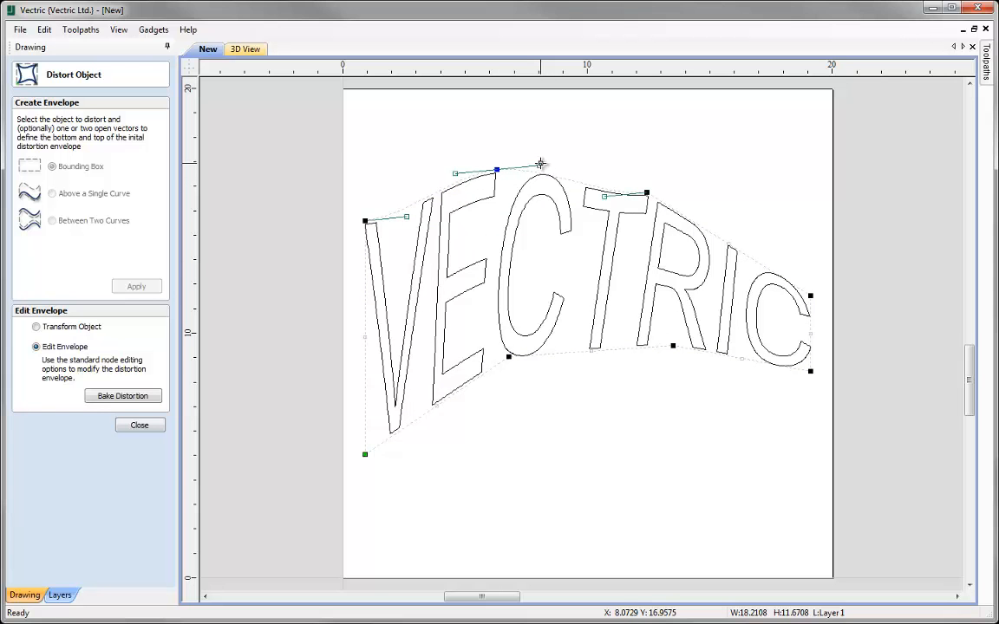
Step: Smooth the envelope's upper point above the T and both inserted points on its lower edge
click(646, 192)
key(s)
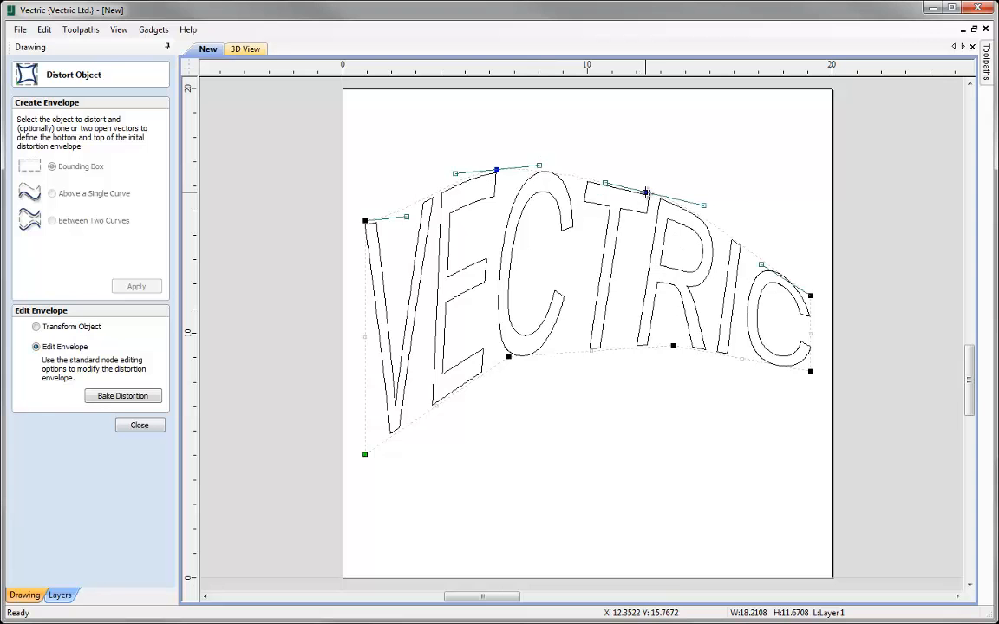
click(673, 346)
key(s)
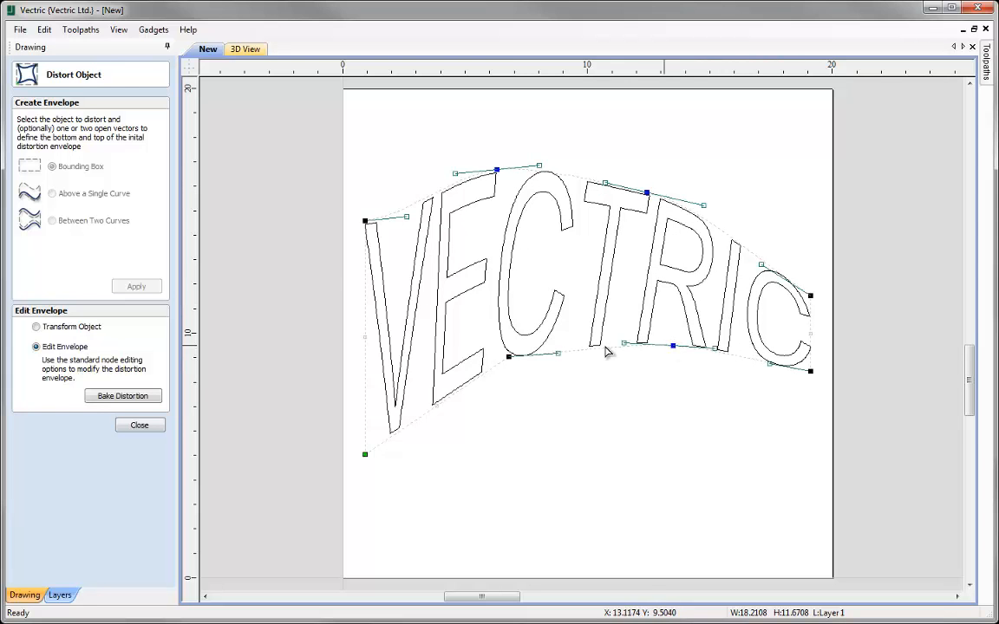
click(509, 356)
key(s)
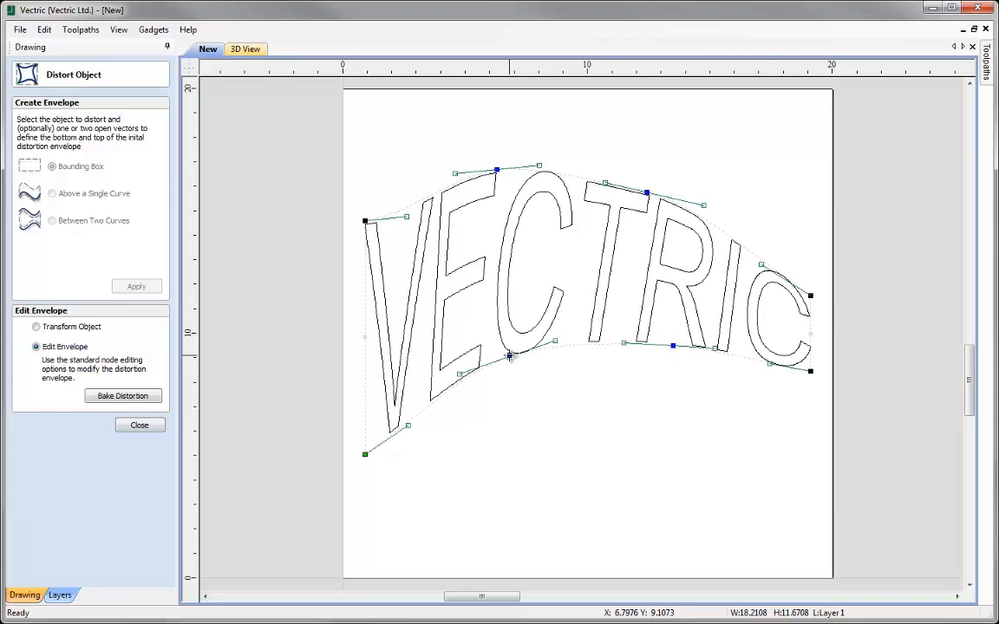
Step: Bend the envelope's lower and upper edges into waves with their curve handles and finish the distortion
drag(510, 355, 510, 359)
drag(555, 341, 634, 414)
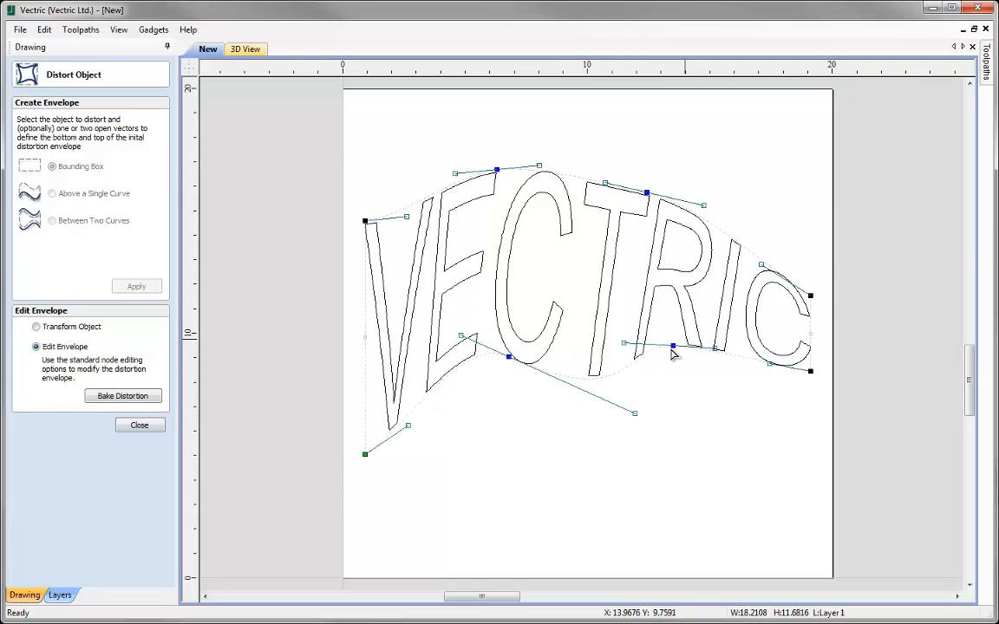
drag(605, 183, 502, 238)
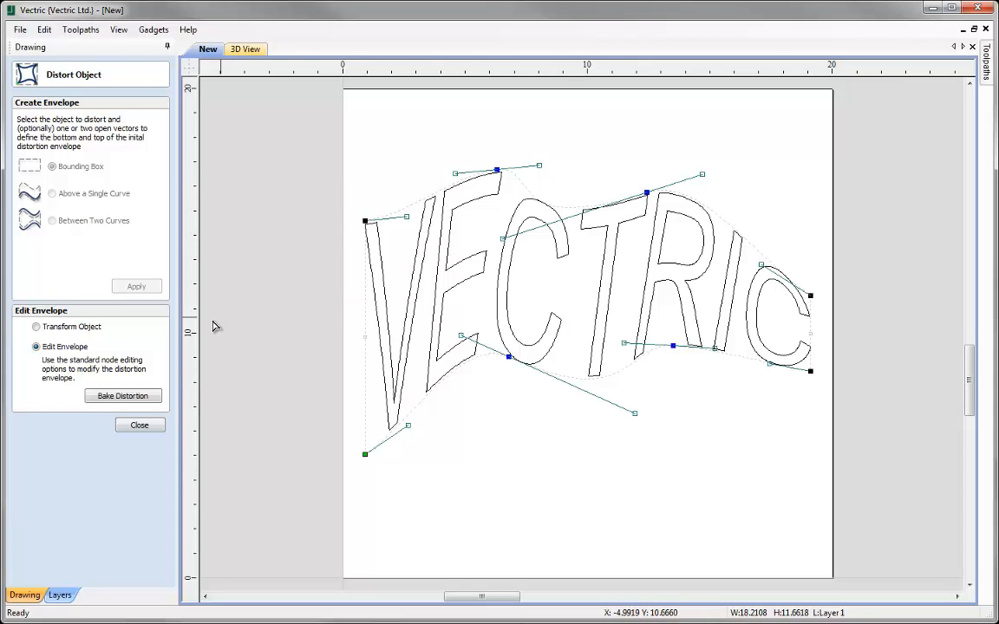
click(142, 426)
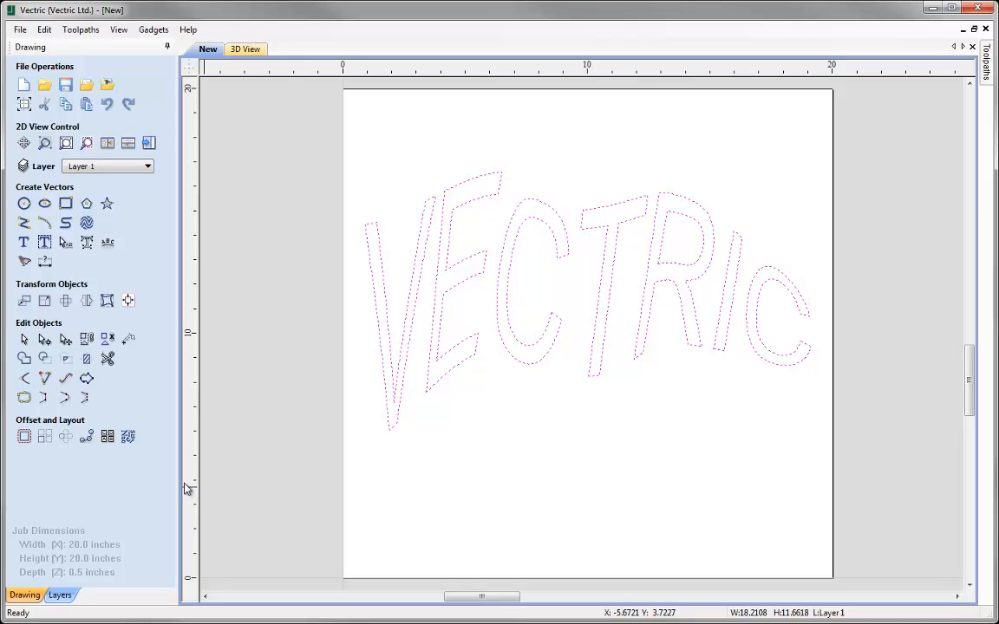
Step: Try to edit the distorted VECTRIC lettering with the Create Text tool
click(553, 460)
click(537, 366)
click(22, 244)
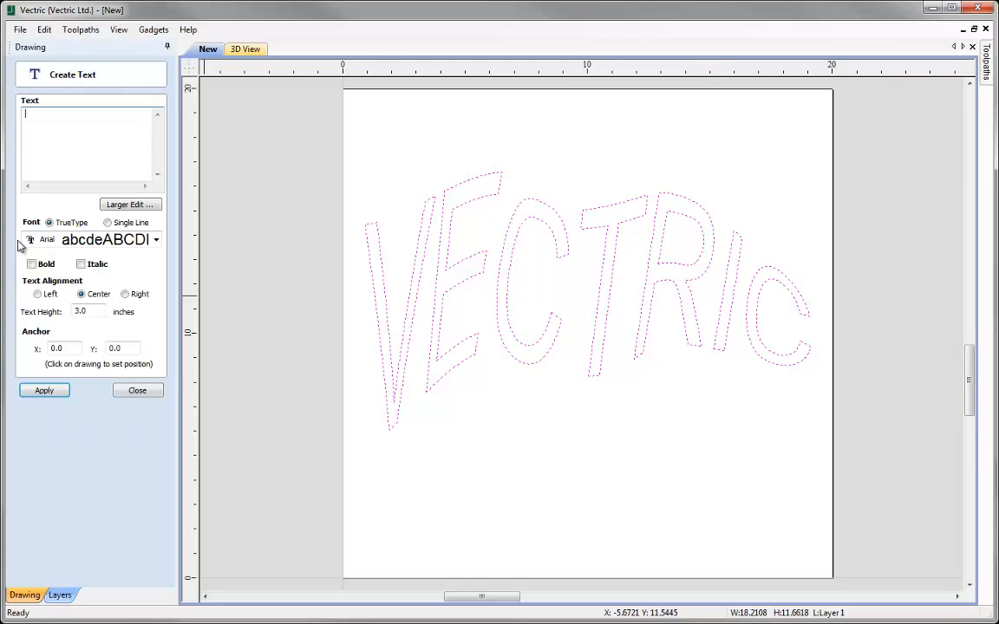
click(62, 123)
click(136, 391)
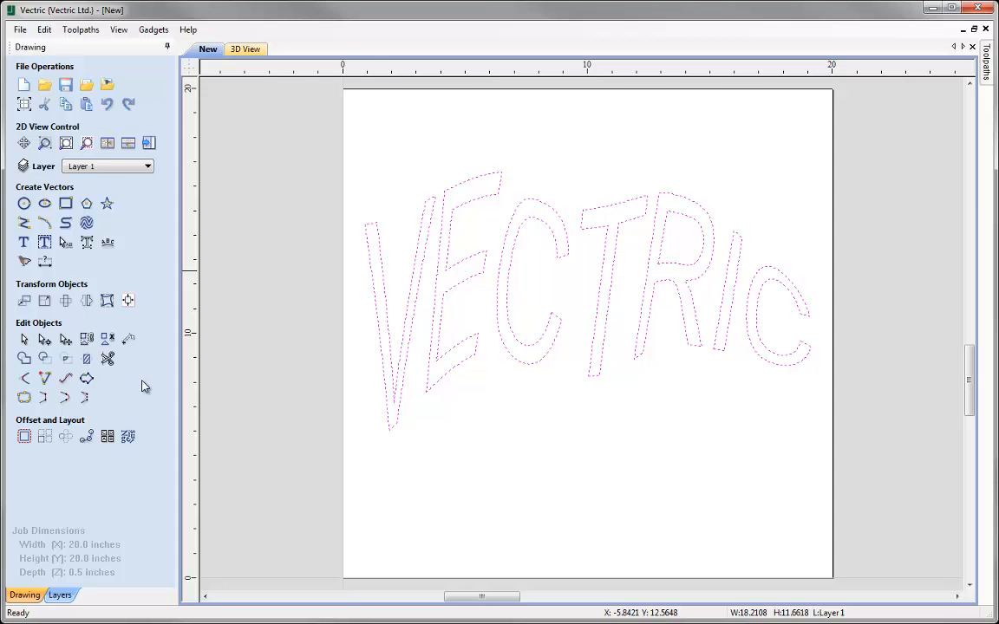
Step: Reopen the VECTRIC distortion envelope for editing and bake the distortion into the vectors
click(107, 302)
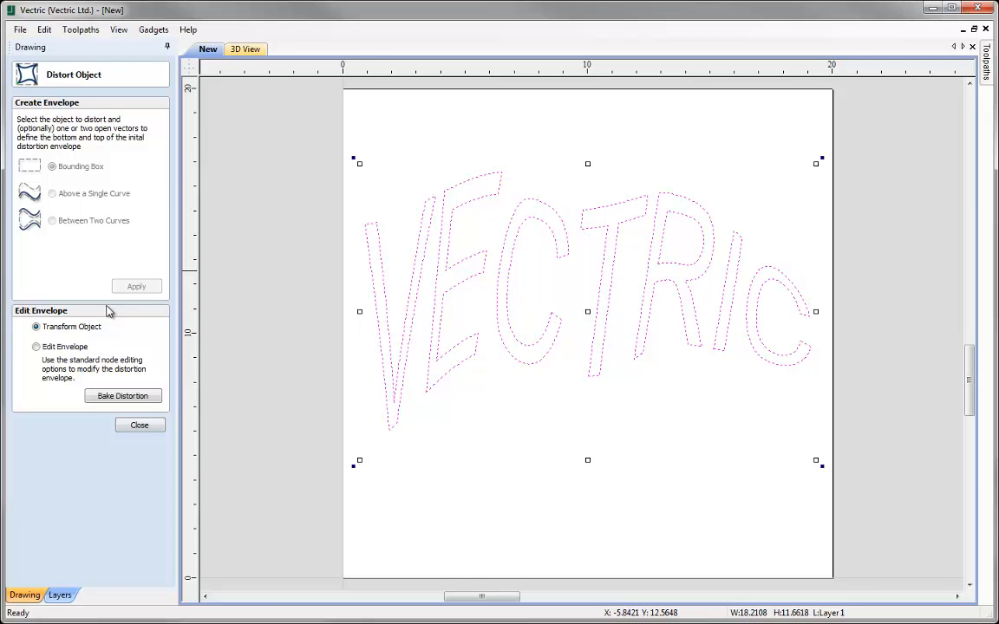
click(47, 348)
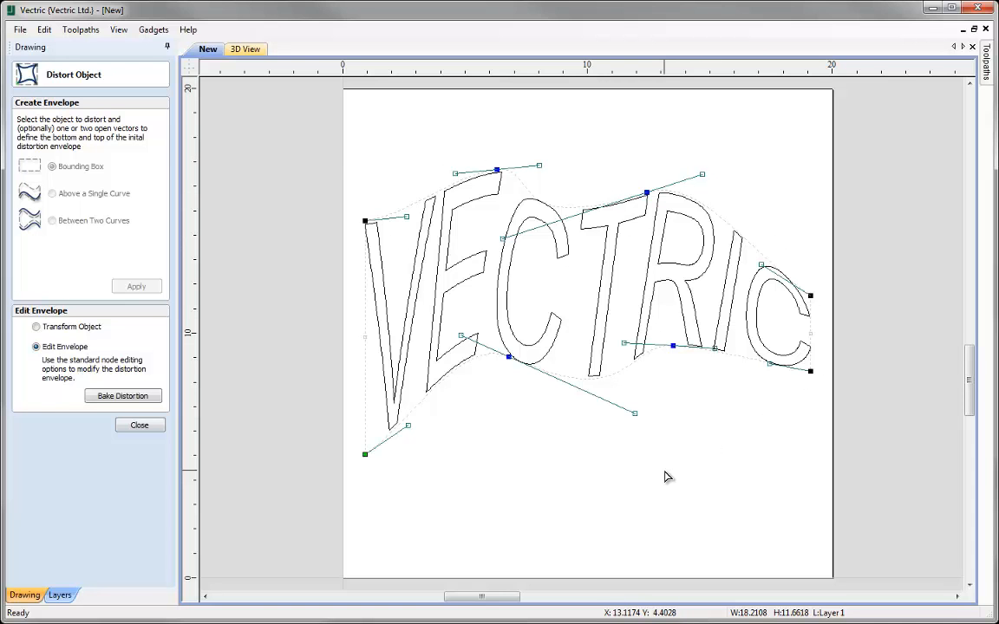
click(120, 397)
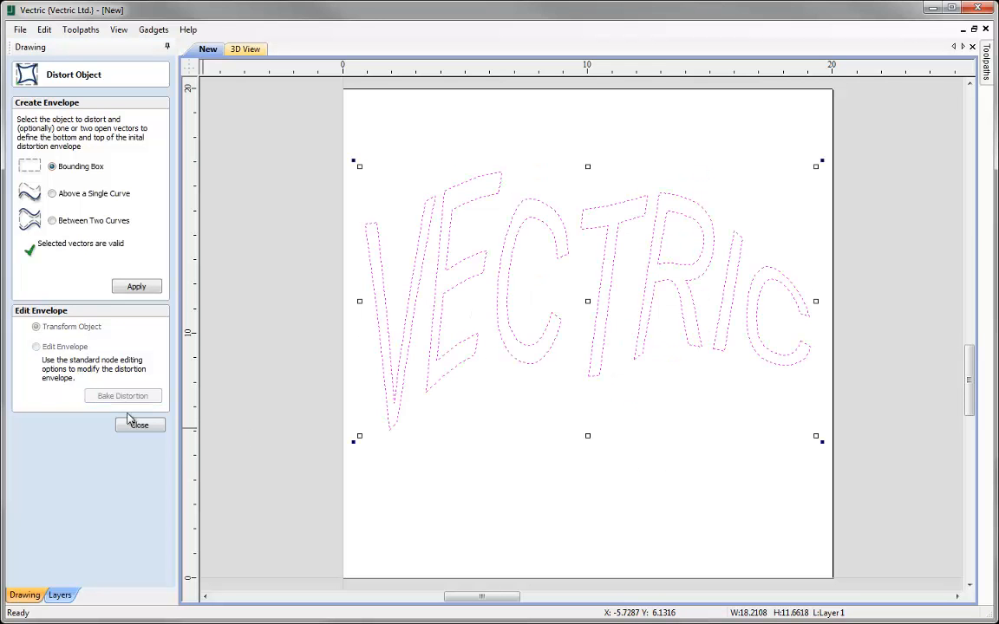
click(135, 424)
click(477, 466)
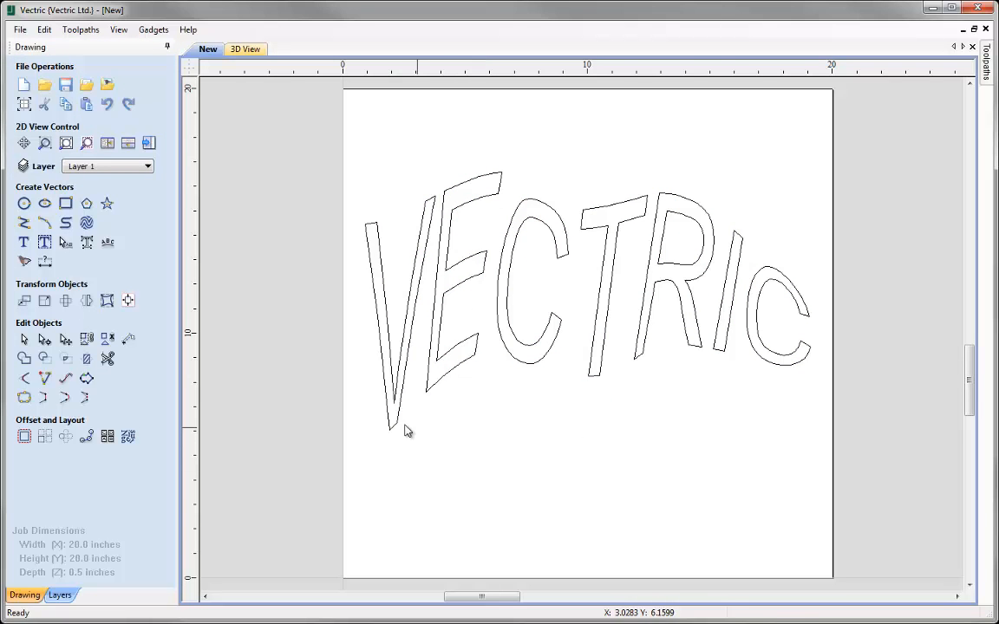
Step: Select individual baked letter outlines, including the V, E, T and R, to check whether they are separate vectors
click(397, 426)
click(439, 375)
click(597, 375)
click(639, 362)
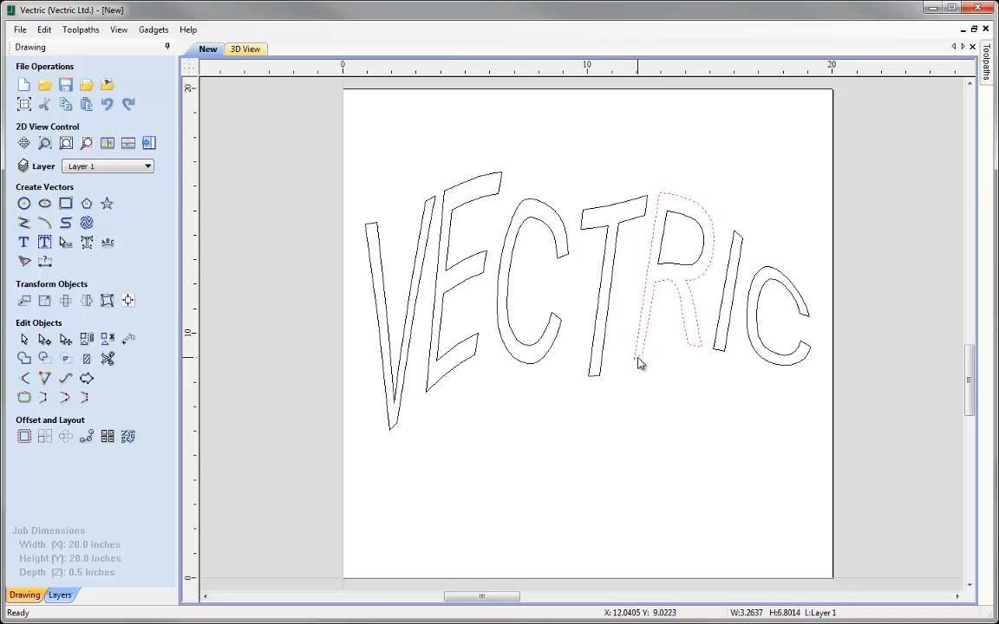
click(585, 474)
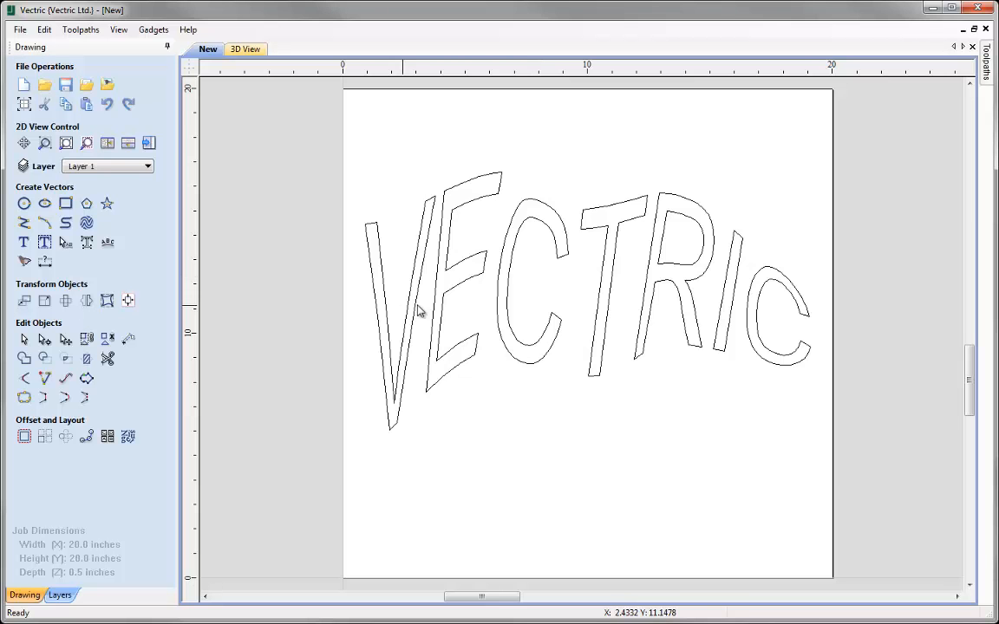
Step: Replace the distorted letters with new VECTRIC text in Arial at 3.0 inches high, centred in the job
drag(340, 117, 835, 484)
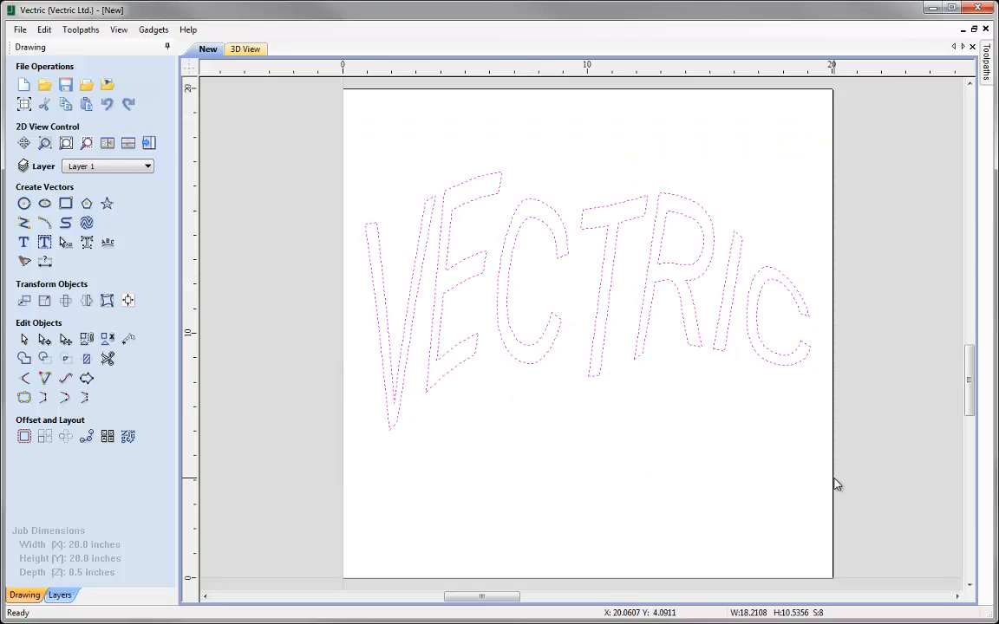
key(Delete)
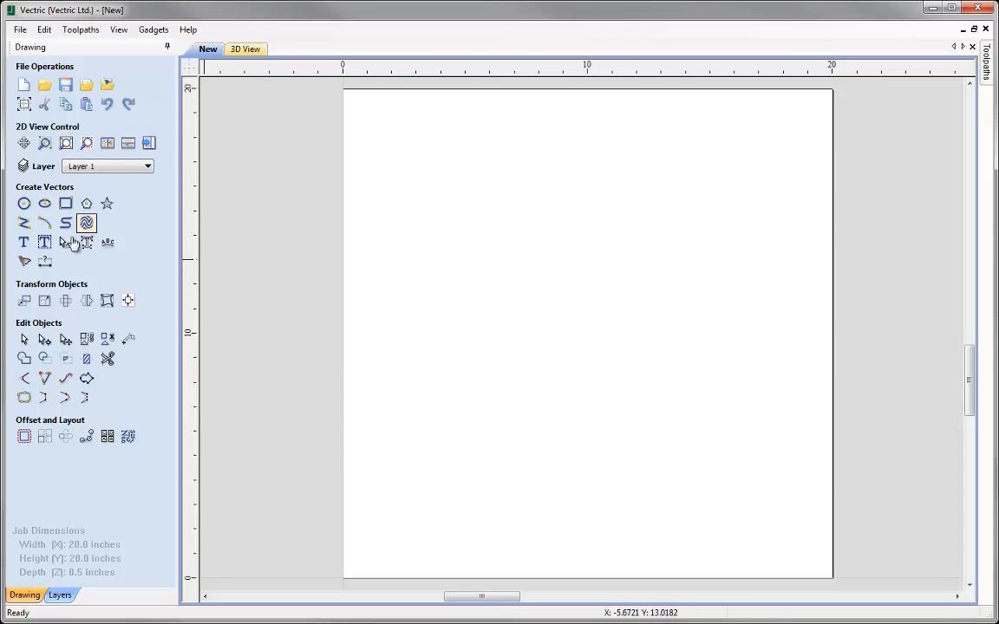
click(24, 242)
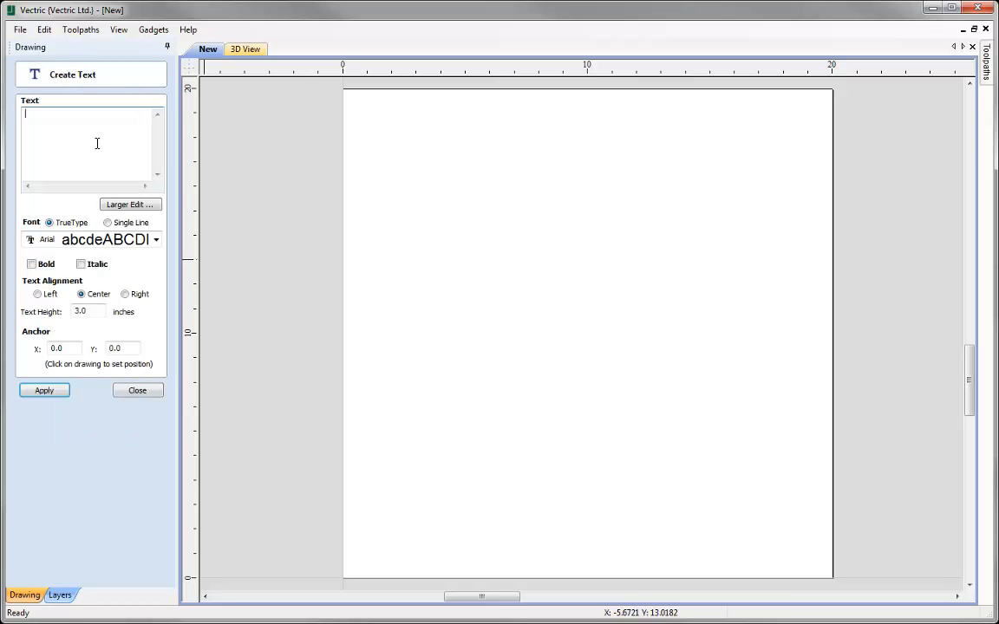
text(VECTRIC)
click(44, 391)
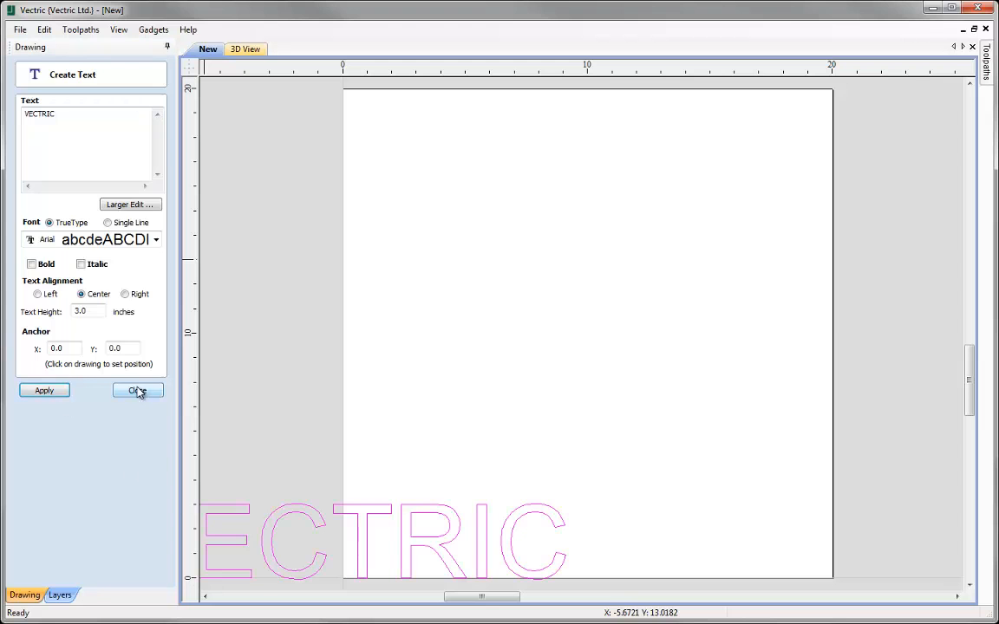
click(138, 394)
key(F9)
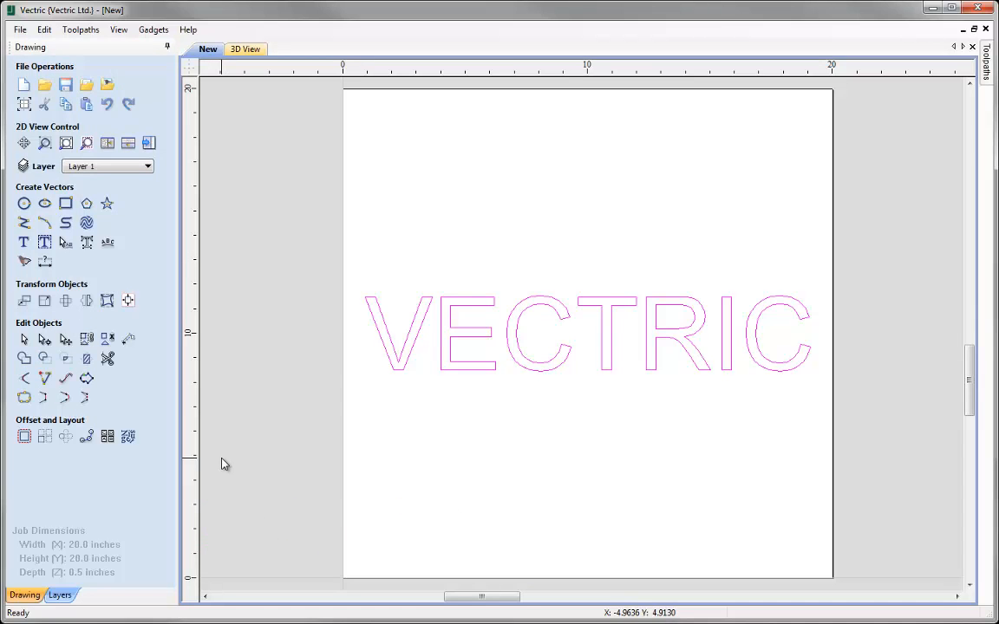
Step: Move the VECTRIC text straight down until it sits just above the job's bottom edge
click(590, 347)
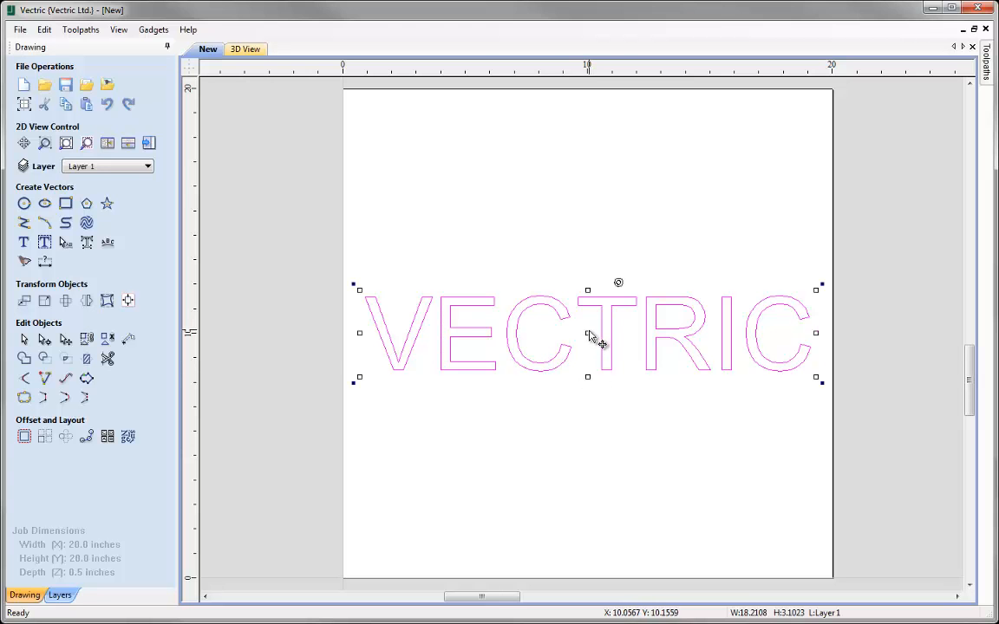
drag(590, 337, 591, 513)
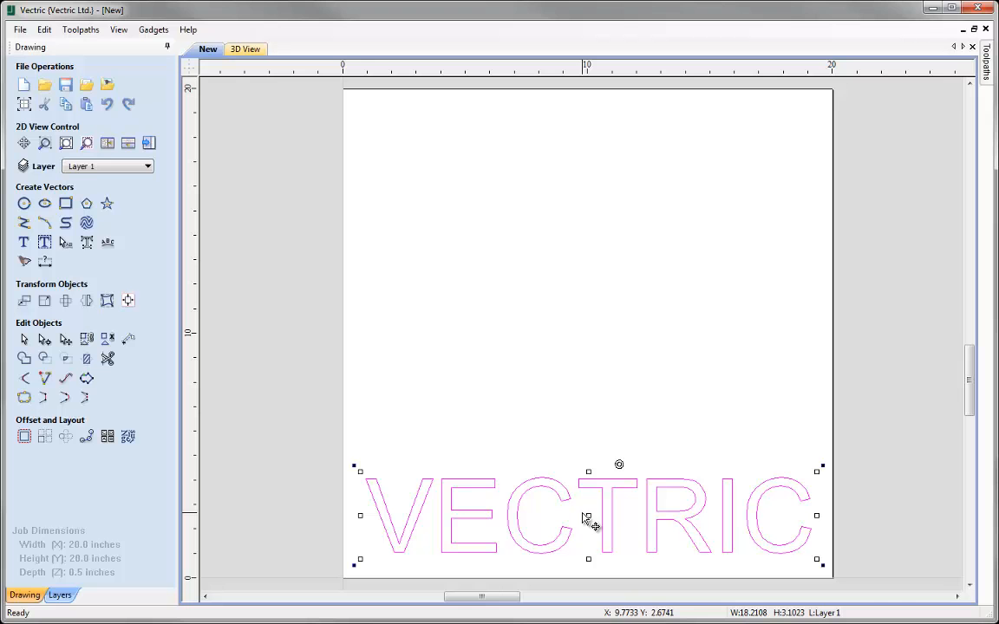
Step: Draw a shallow upward-bowed arc through three points above the text, about 15.5 inches wide and 0.87 inches high, starting near X 1.9, Y 13.5
click(46, 224)
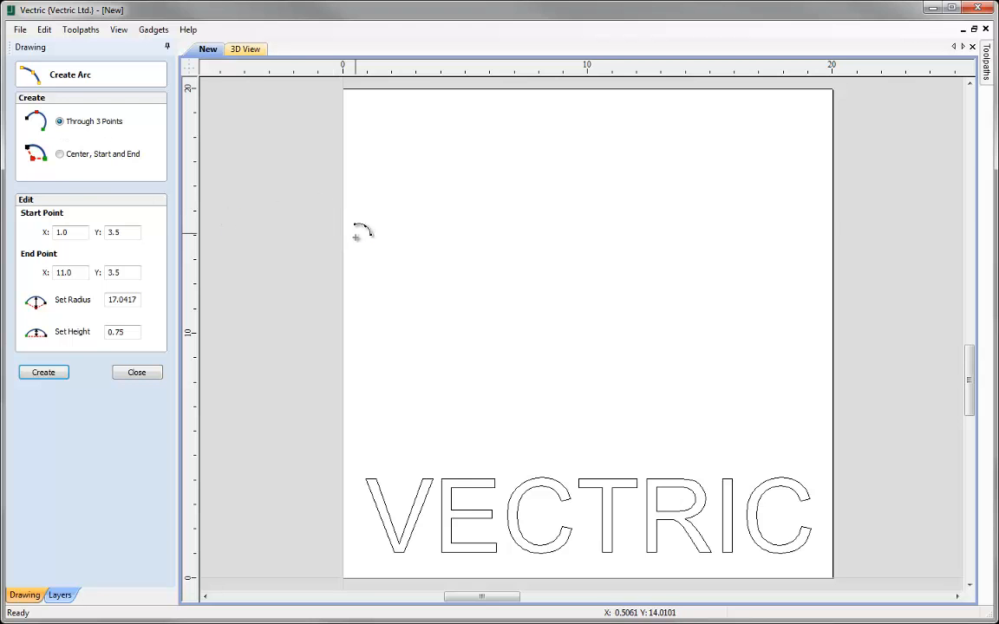
click(389, 248)
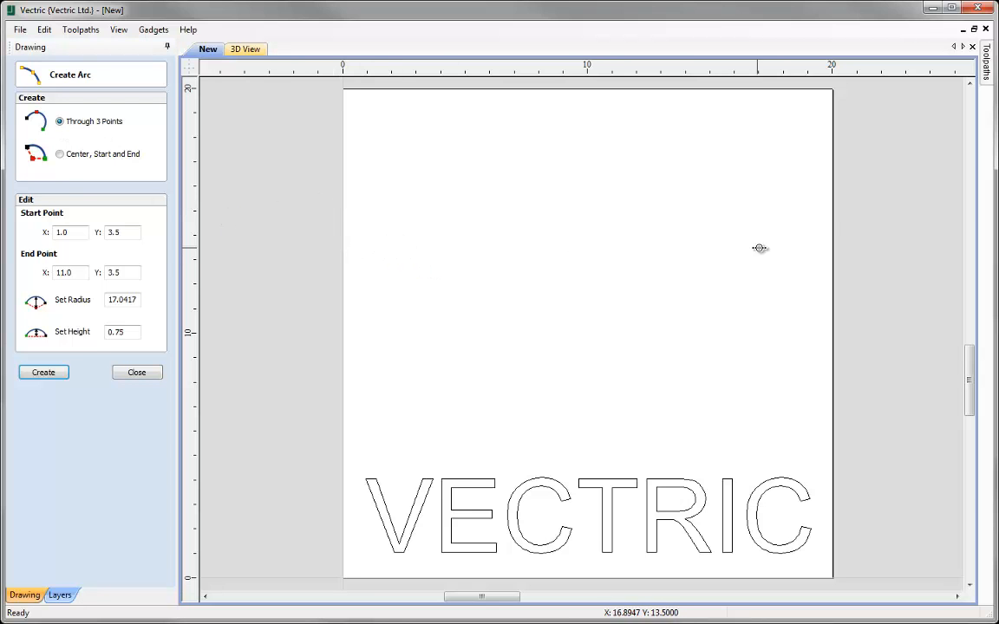
click(772, 248)
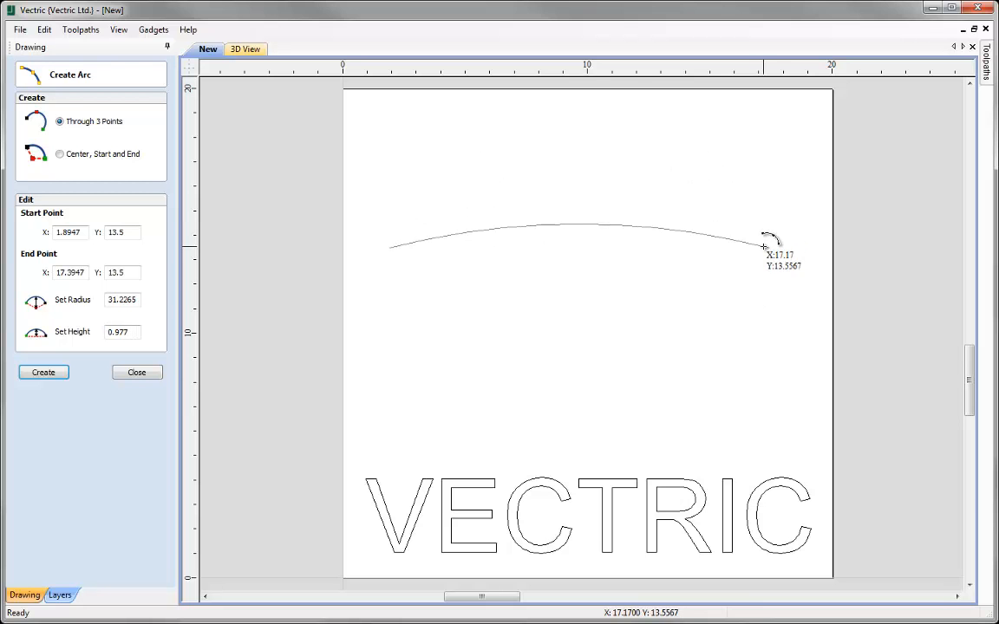
click(768, 242)
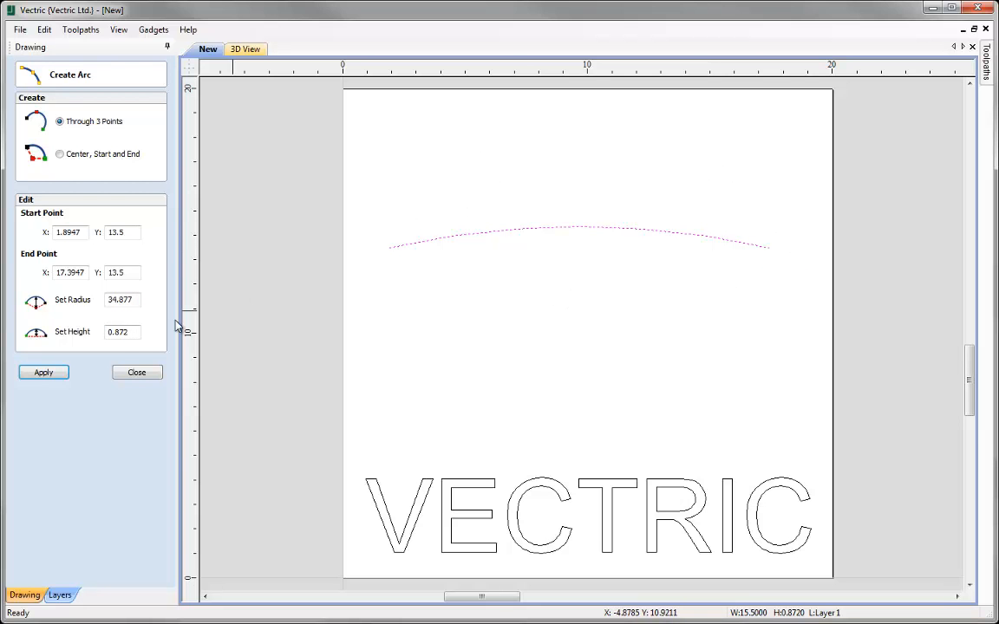
click(137, 372)
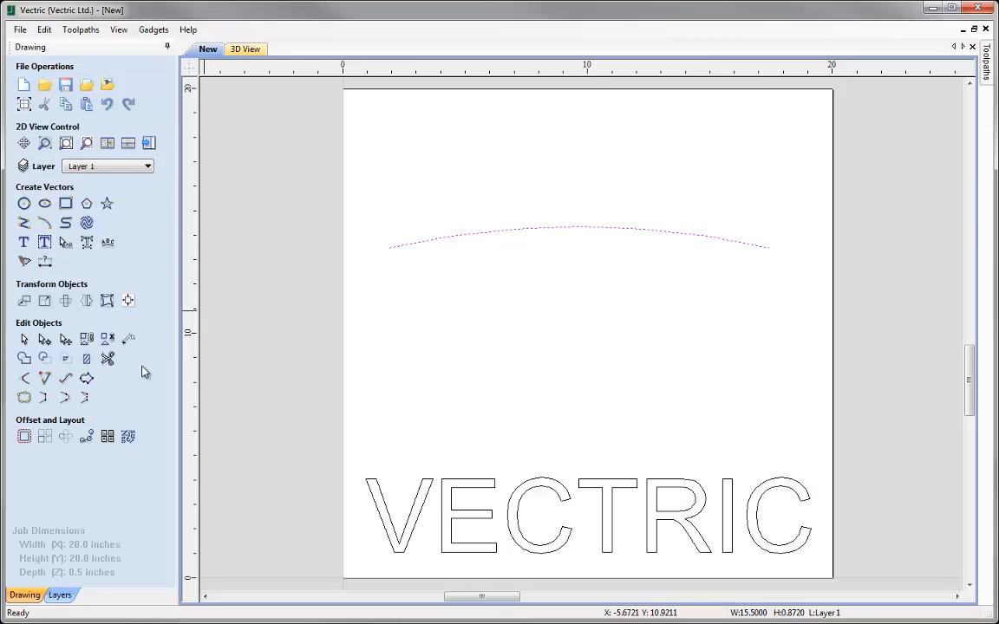
Step: Create a vertically flipped mirrored copy of the arc about the job center and deselect it
click(87, 300)
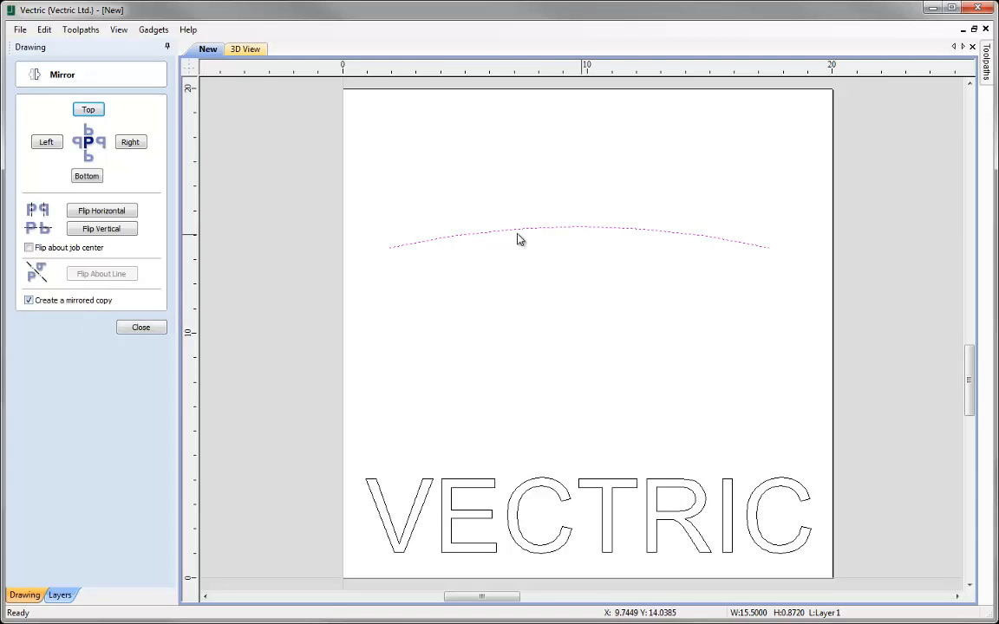
click(29, 248)
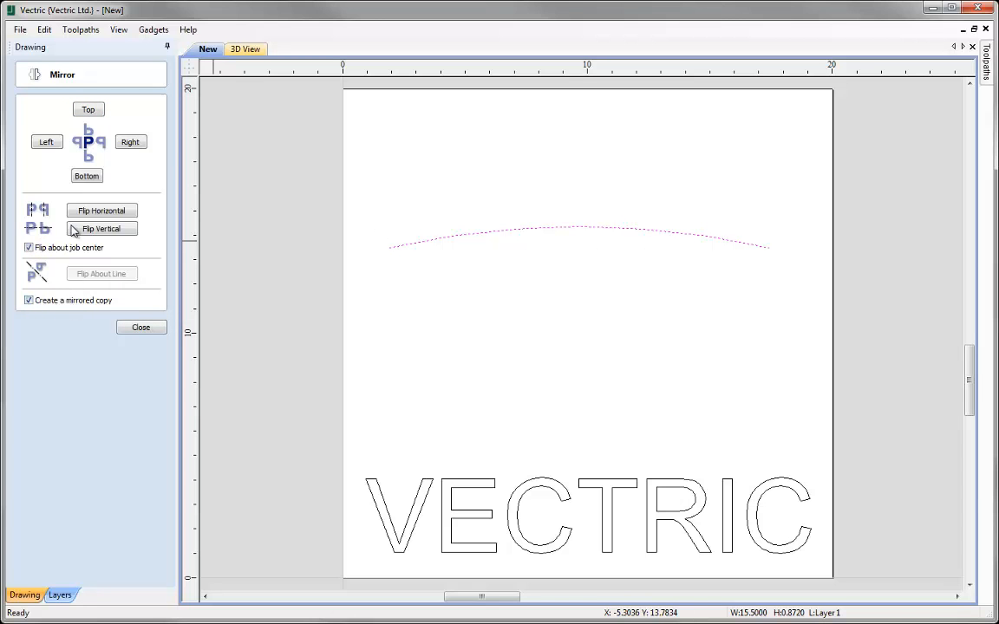
click(100, 231)
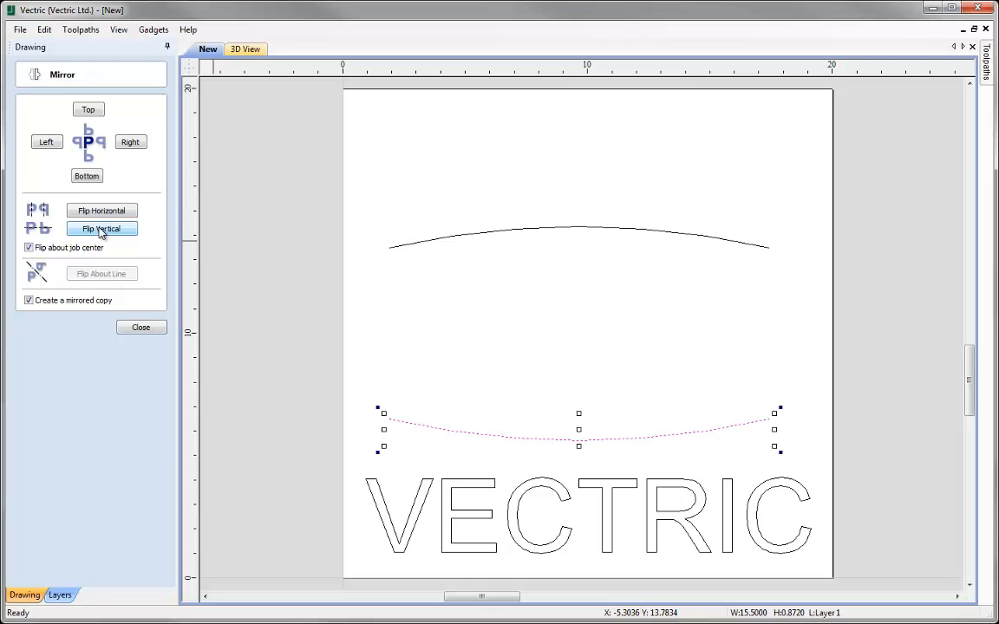
click(130, 328)
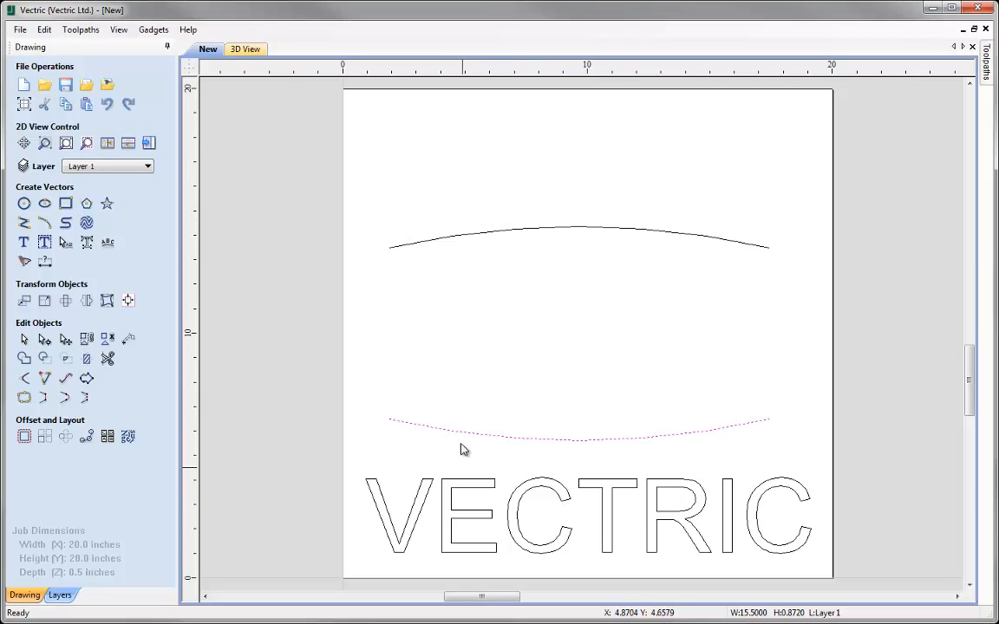
click(432, 446)
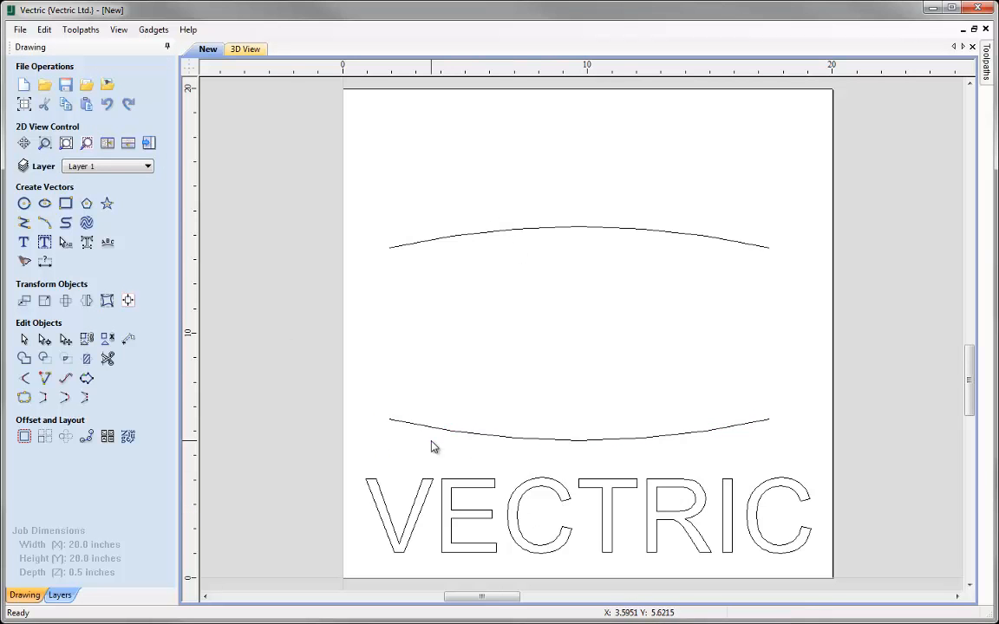
Step: Distort the VECTRIC text between two curves, using the lower and upper arcs as the envelope edges
click(106, 300)
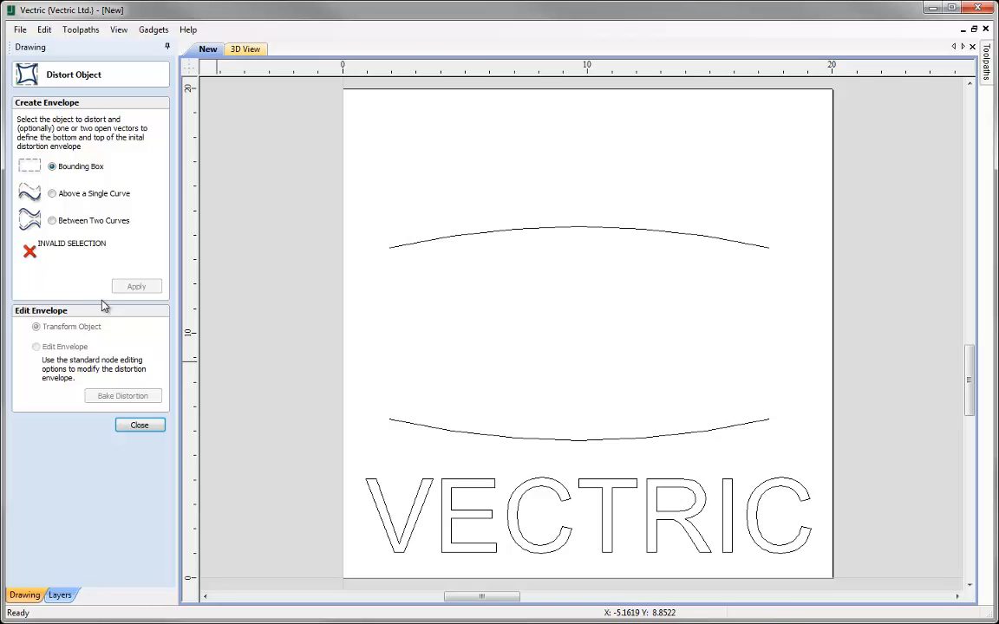
click(477, 483)
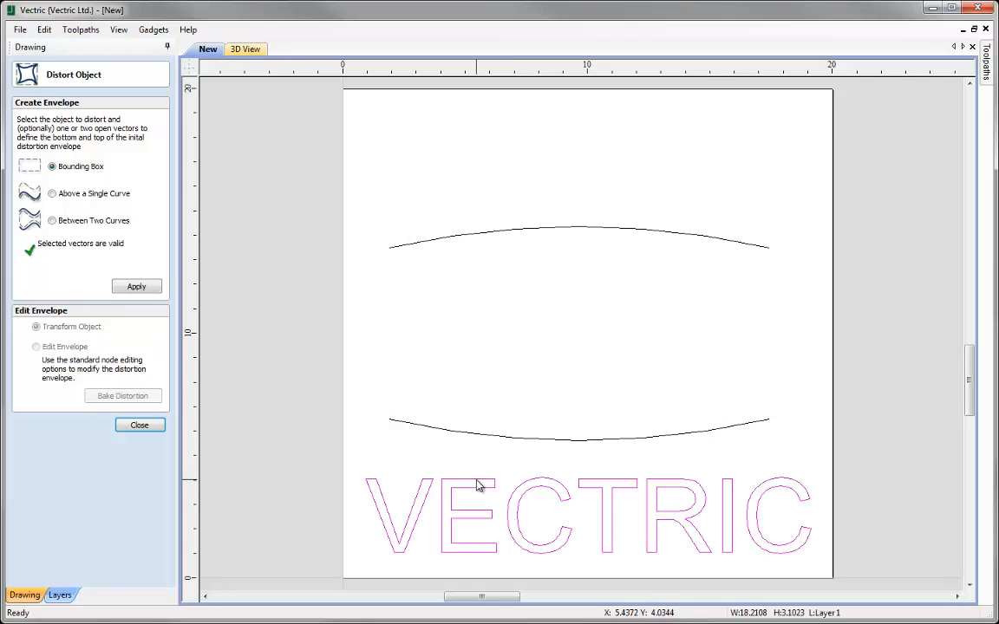
shift+click(505, 439)
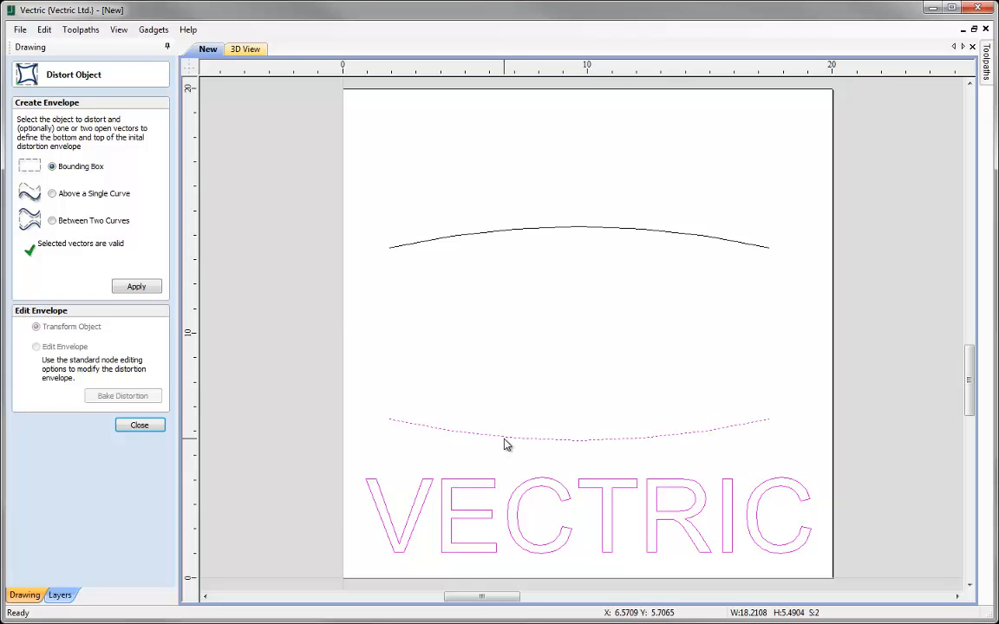
shift+click(502, 233)
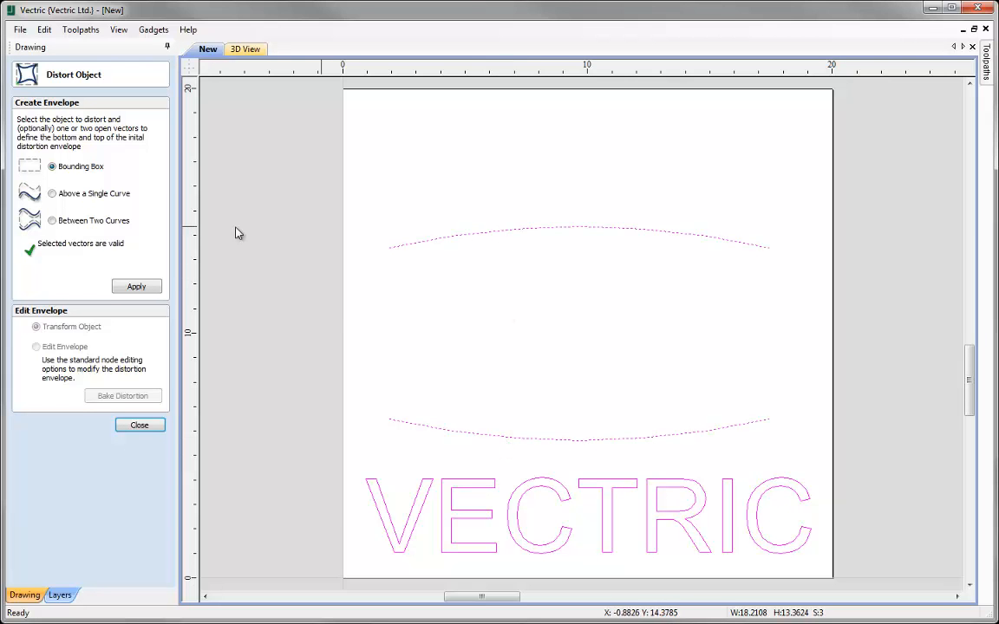
click(69, 223)
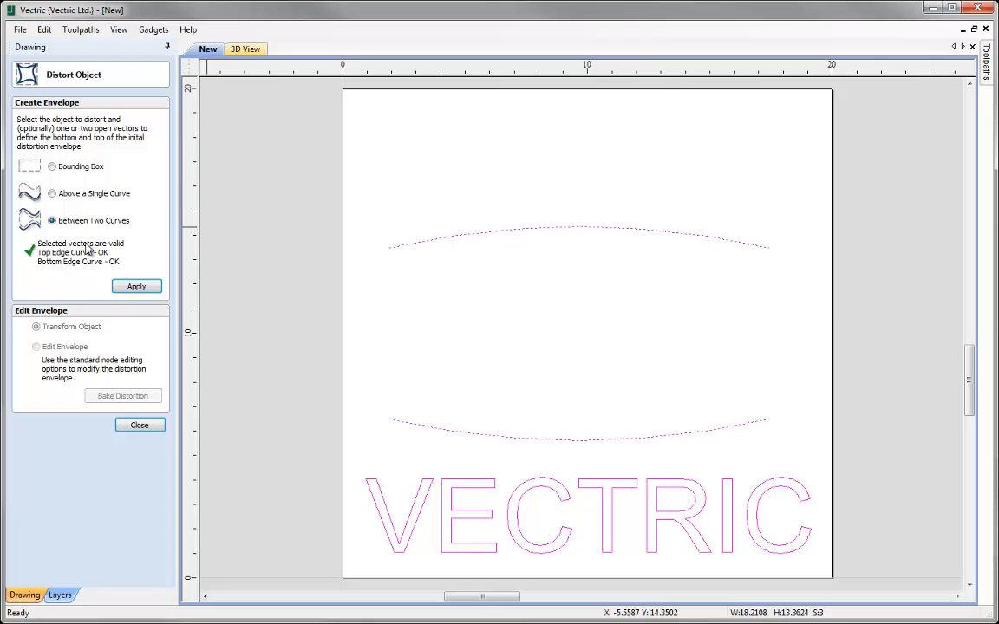
click(137, 288)
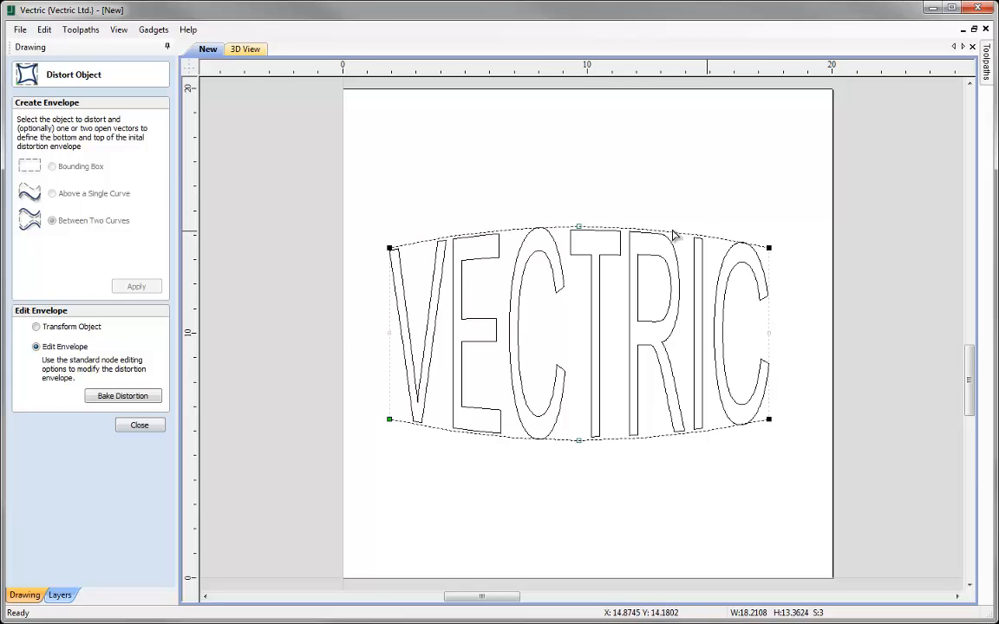
Step: Raise the middle of the envelope's top edge by about 1.3 inches, close the distortion tool and undo the text's distortion
drag(578, 227, 575, 196)
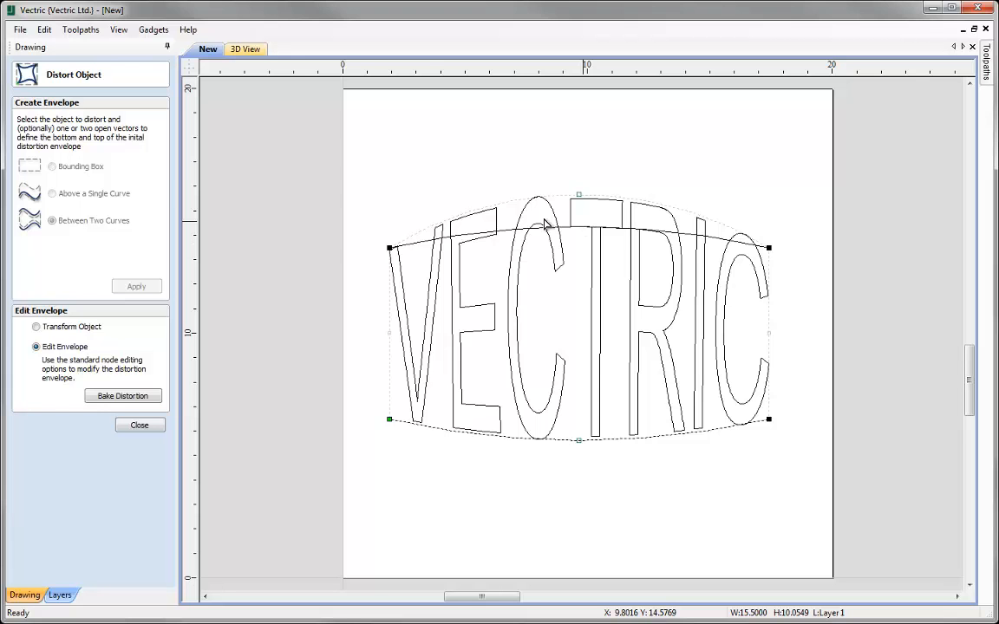
click(139, 425)
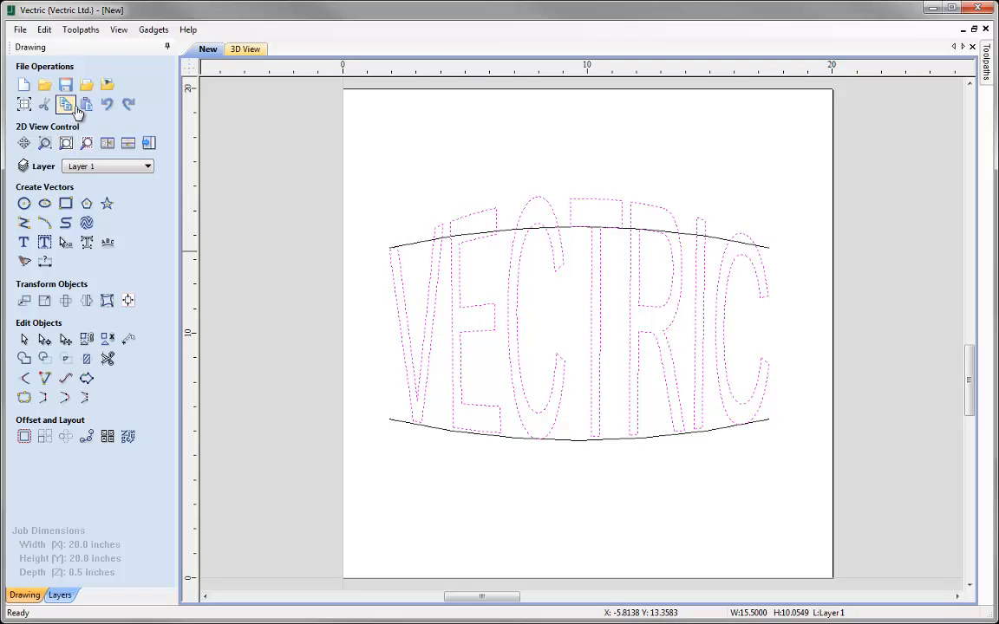
click(107, 105)
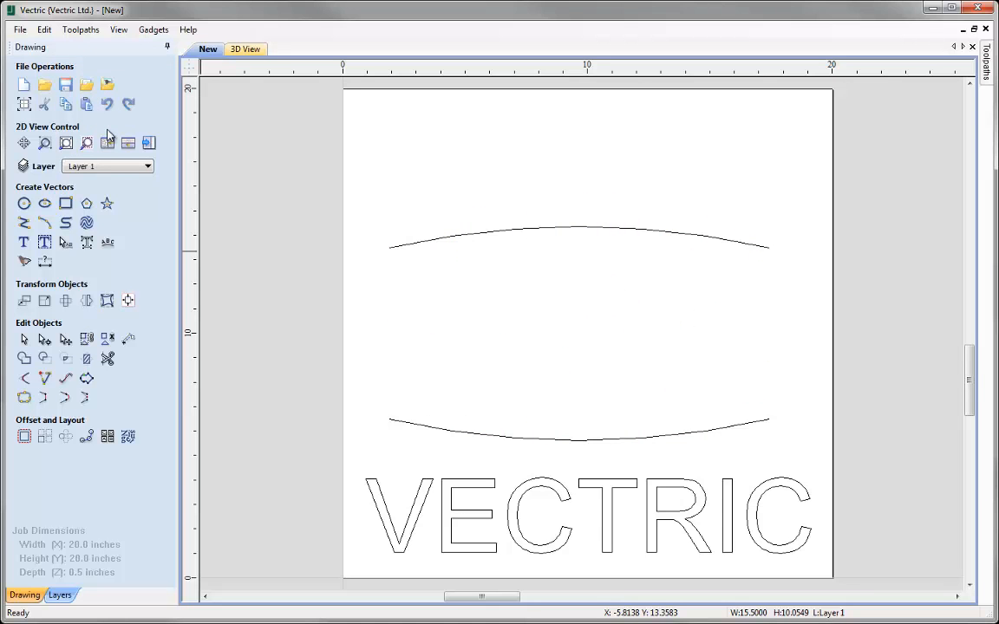
Step: Convert the upper arc to a Bezier, insert a node left of its middle and reshape it into a wave about 3 inches high
click(446, 242)
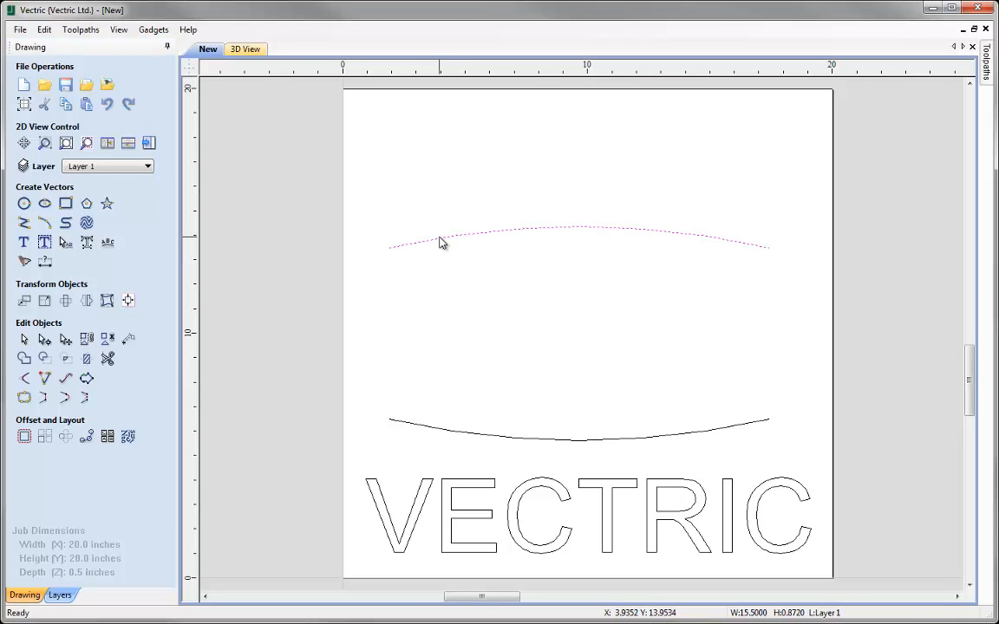
double_click(446, 243)
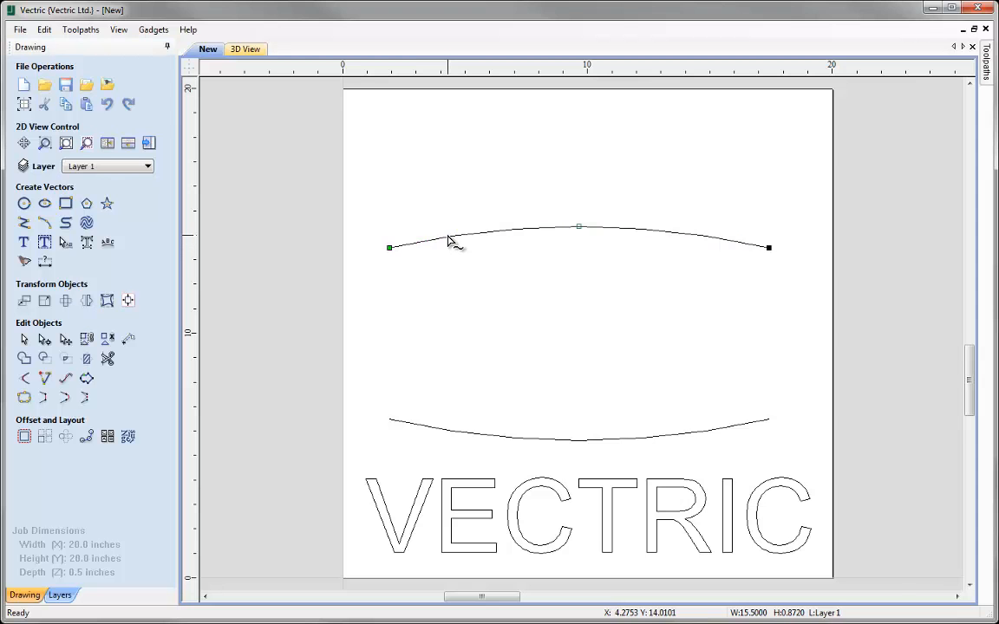
right_click(449, 236)
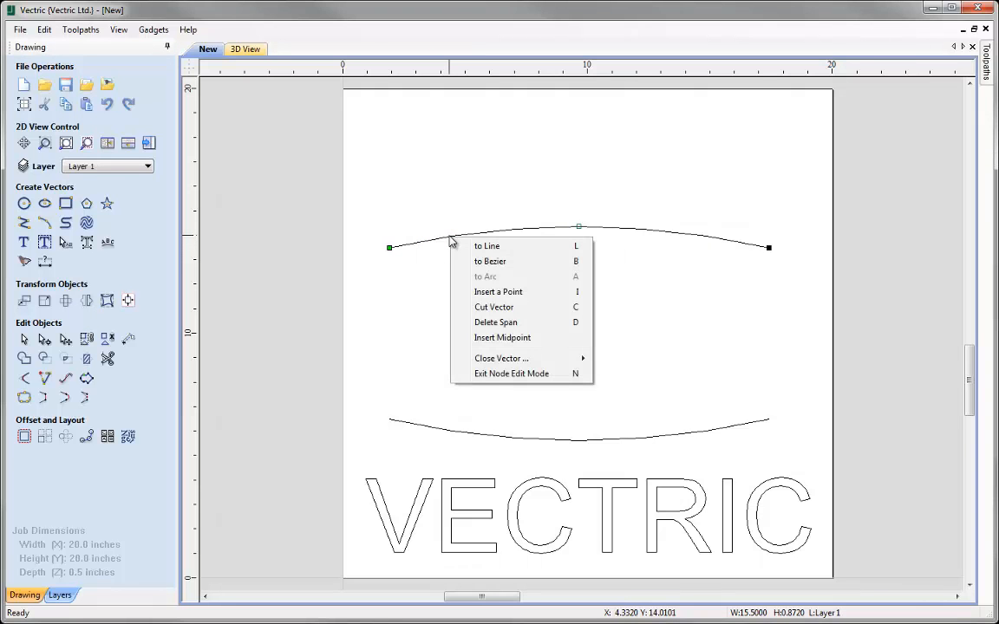
click(491, 262)
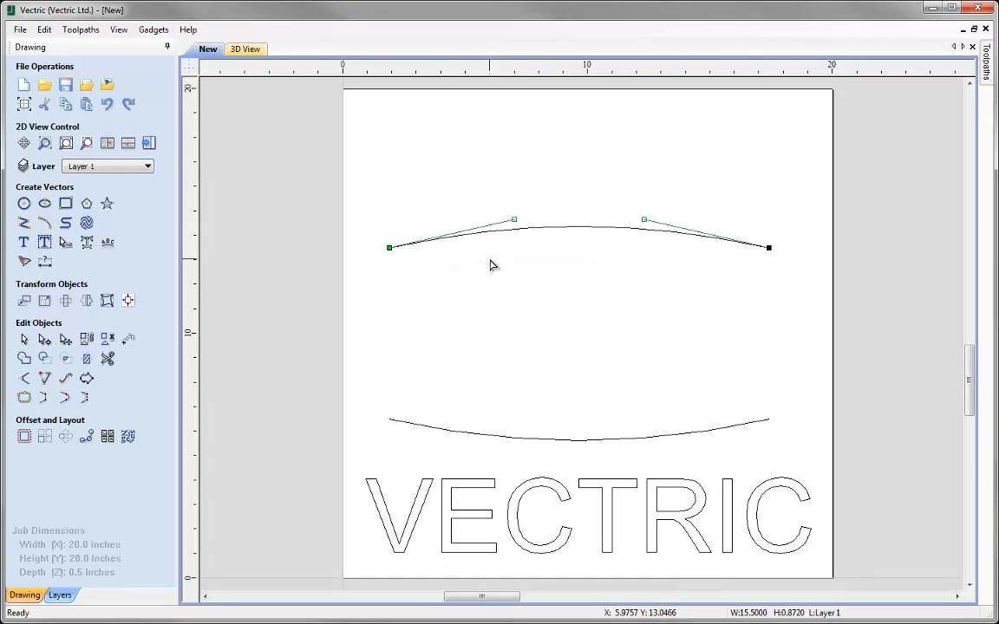
double_click(527, 229)
click(527, 230)
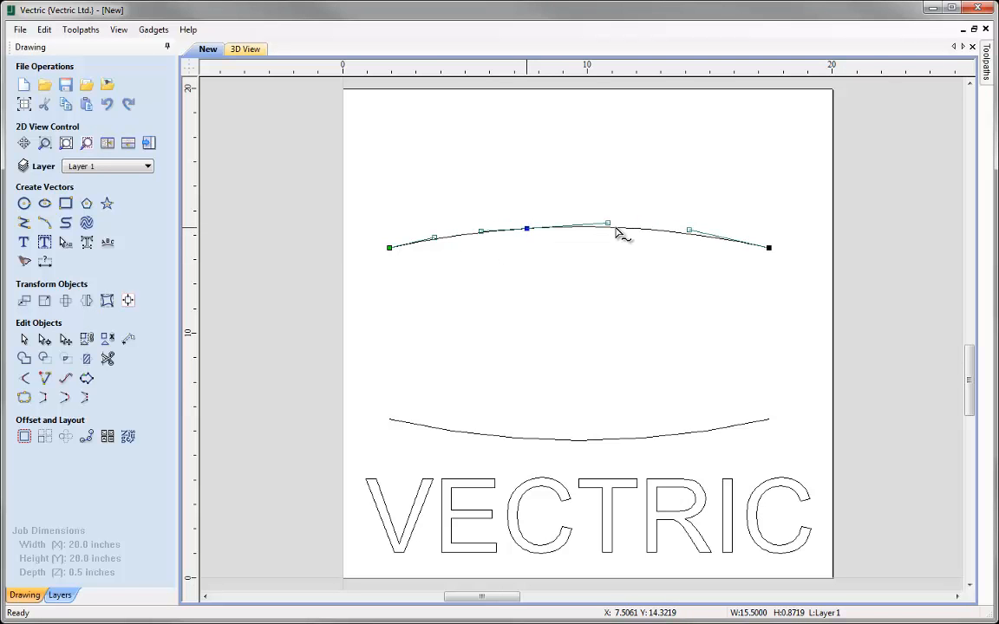
drag(608, 224, 767, 372)
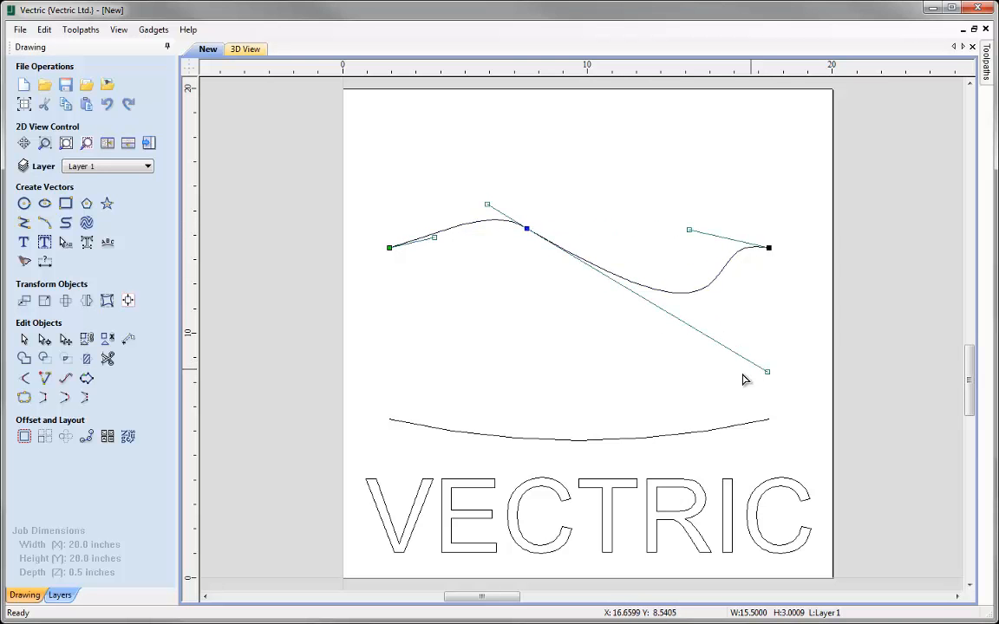
click(646, 360)
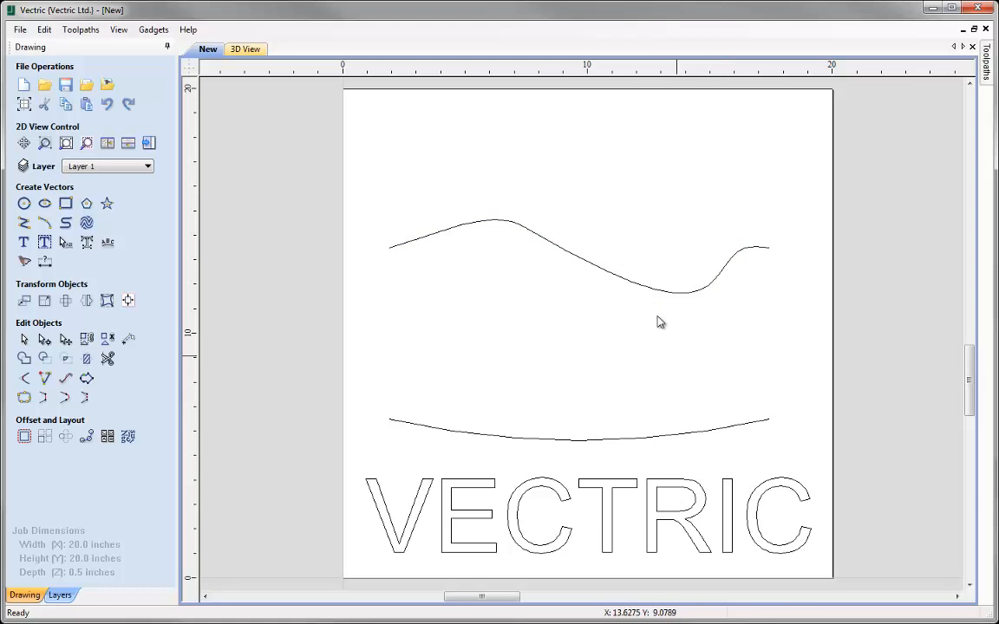
Step: Replace the lower arc with a vertically mirrored copy of the wave about the job center, and flip that copy horizontally in place
click(683, 437)
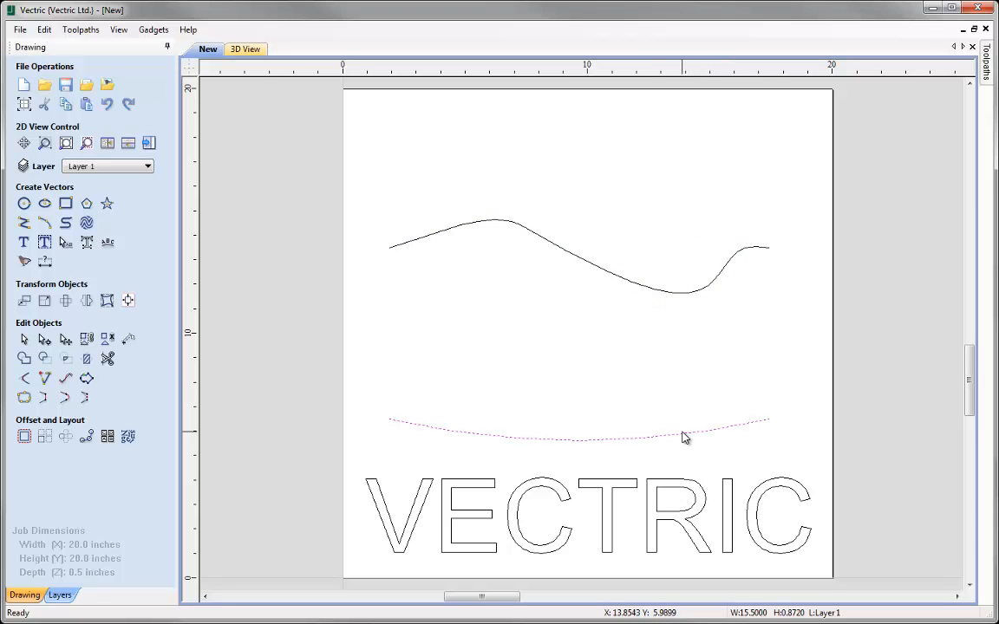
key(Delete)
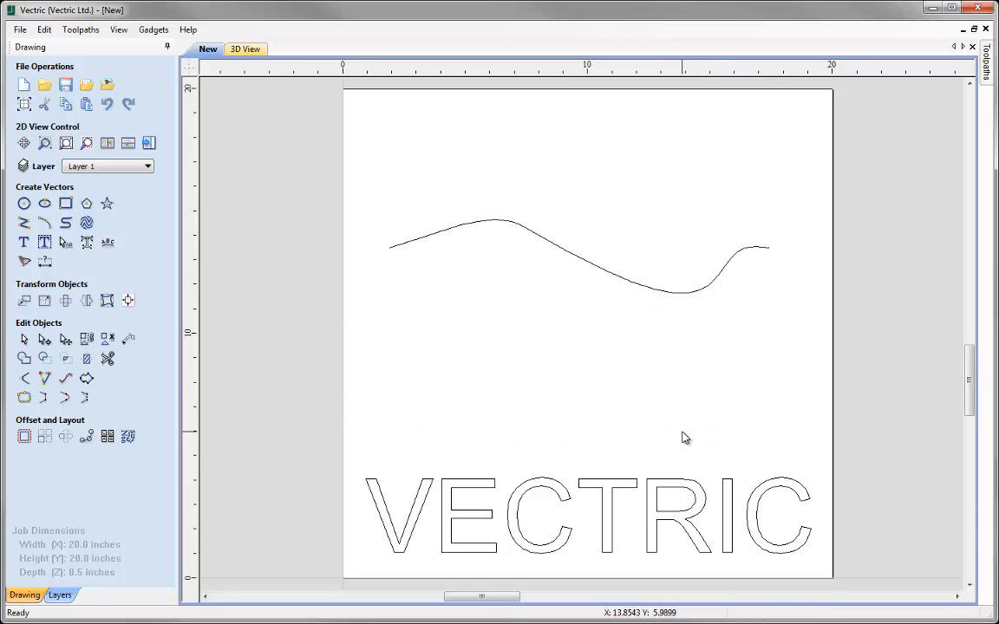
click(635, 283)
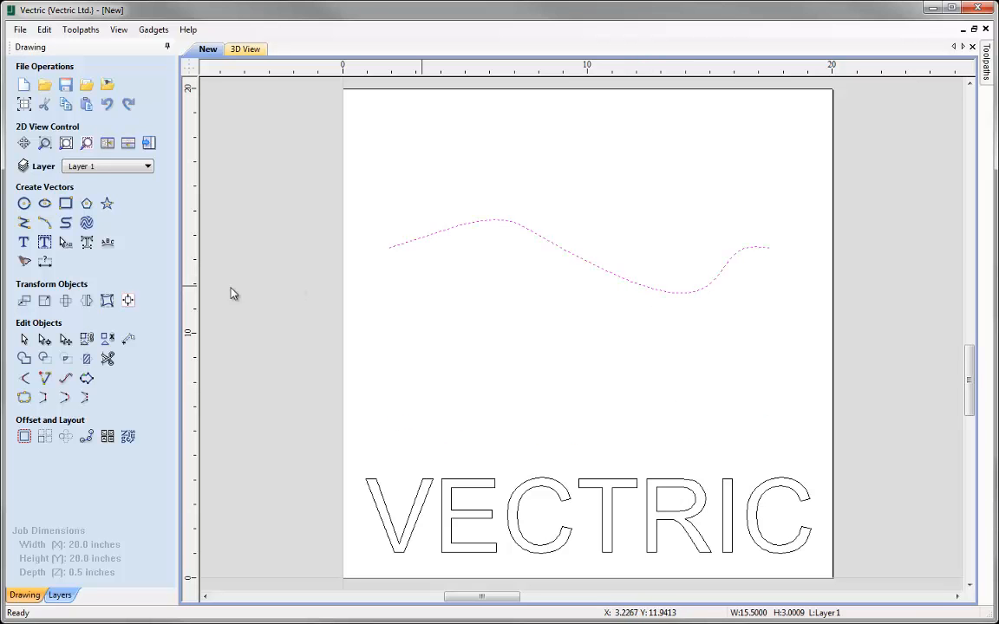
click(86, 300)
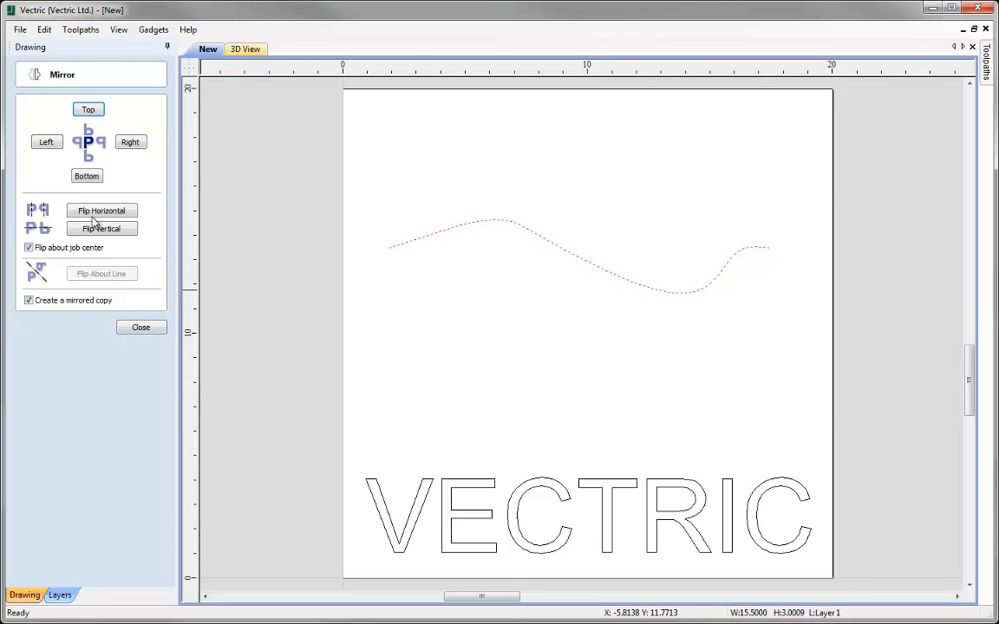
click(94, 231)
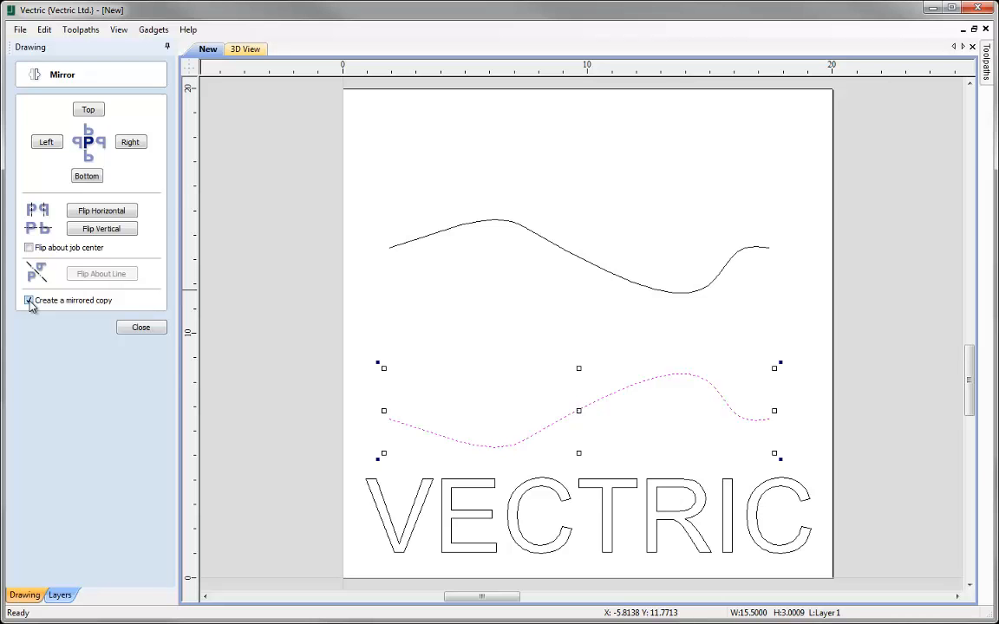
click(92, 213)
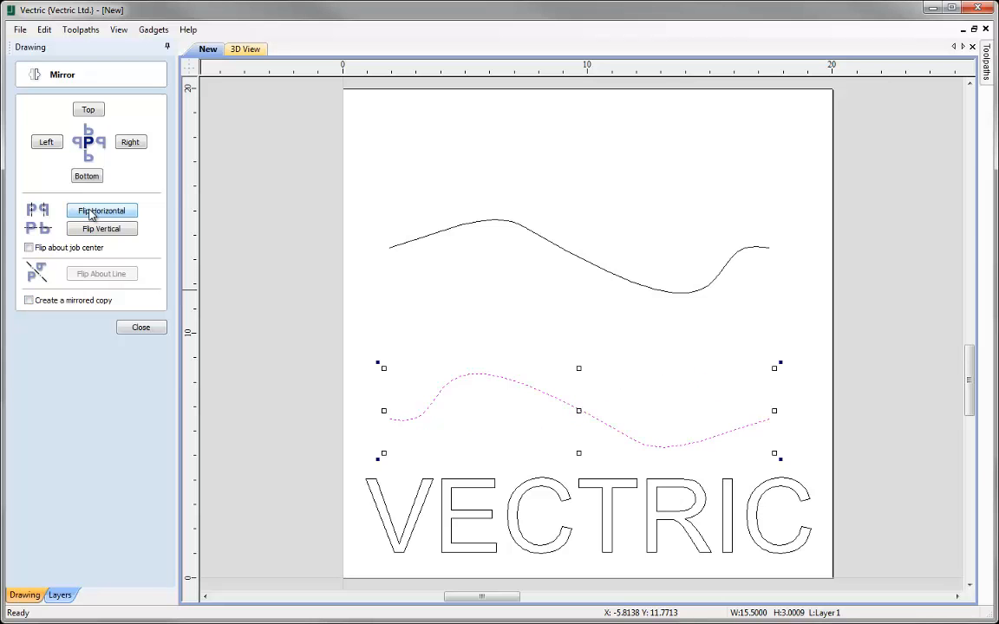
click(138, 327)
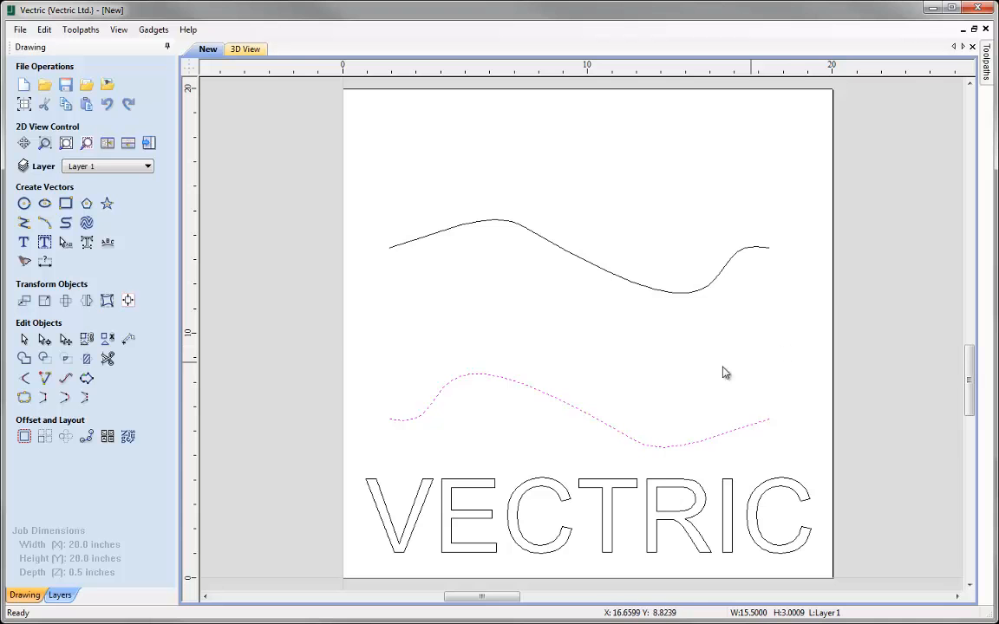
Step: Try to distort the VECTRIC text between the two wave curves, close the distortion tool and undo the distortion
click(464, 483)
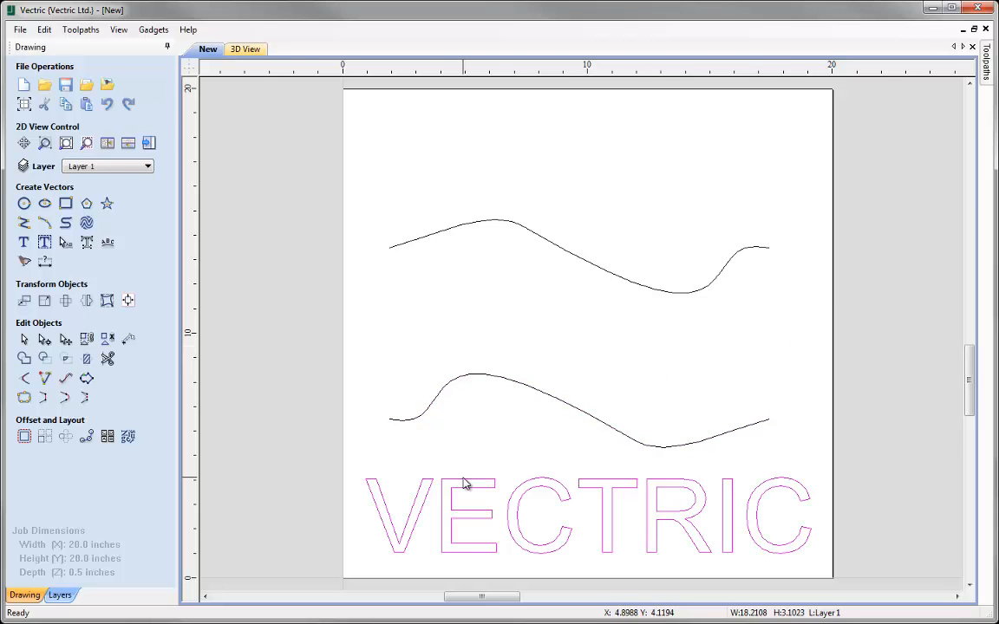
shift+click(440, 392)
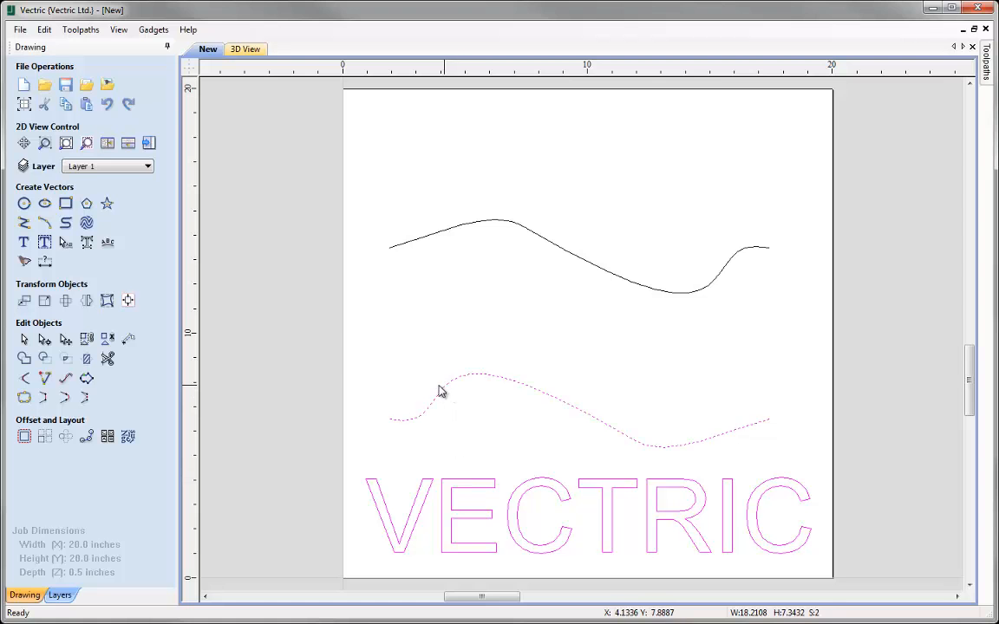
shift+click(543, 243)
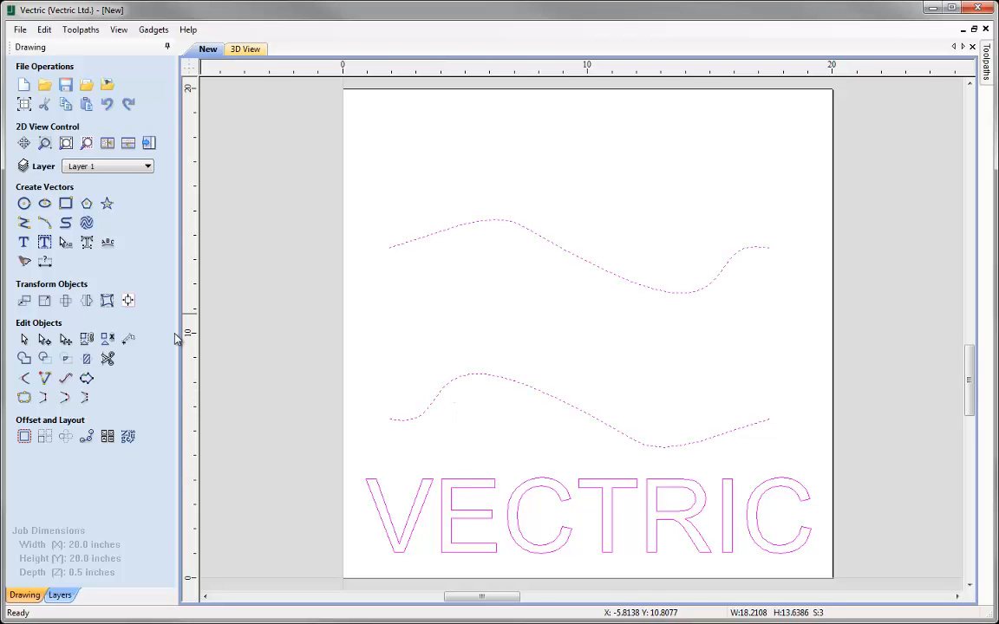
click(106, 301)
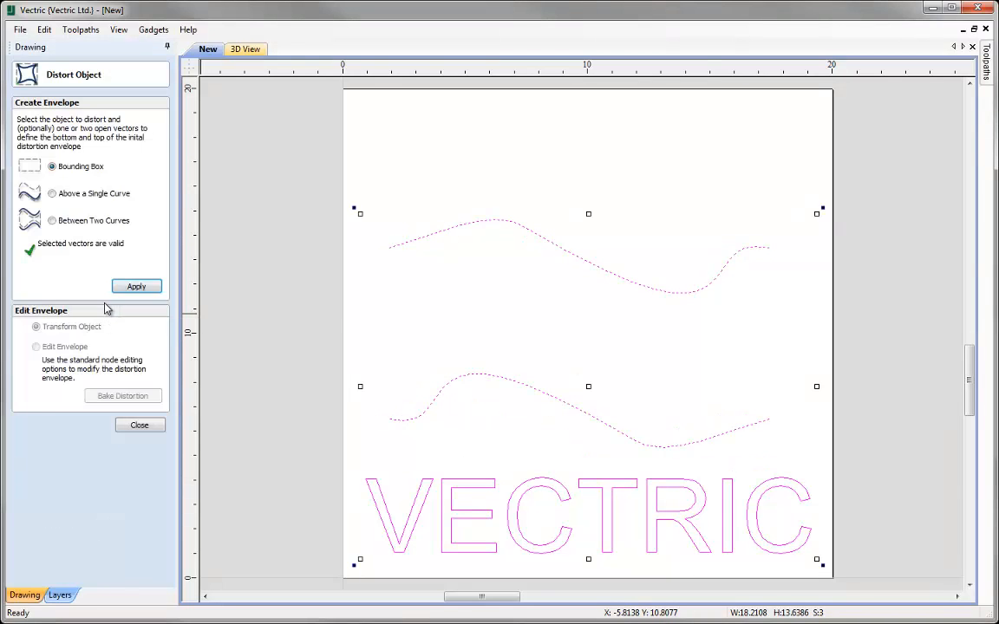
click(78, 222)
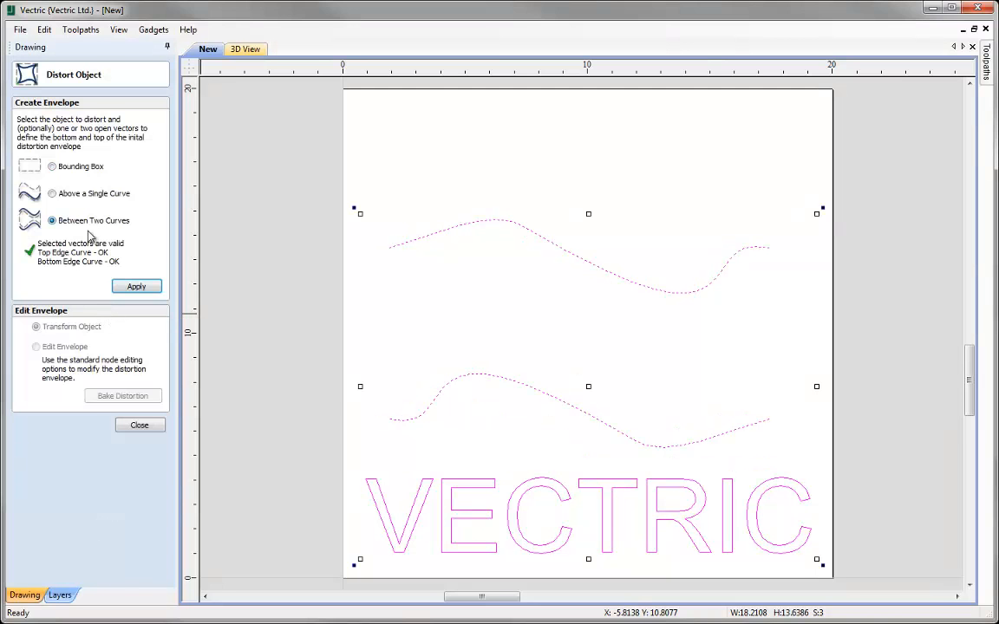
click(135, 287)
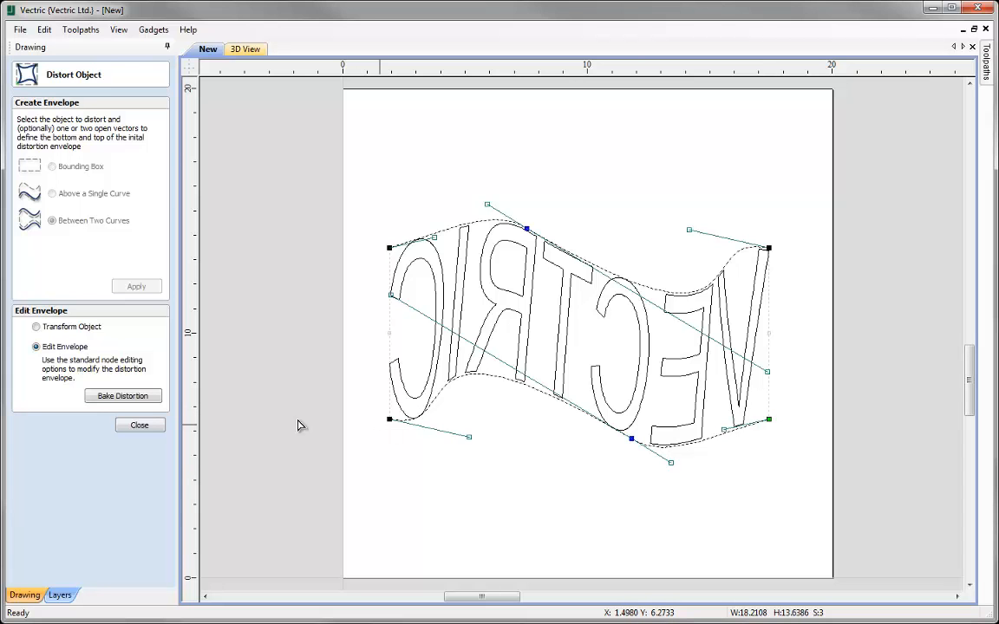
click(139, 425)
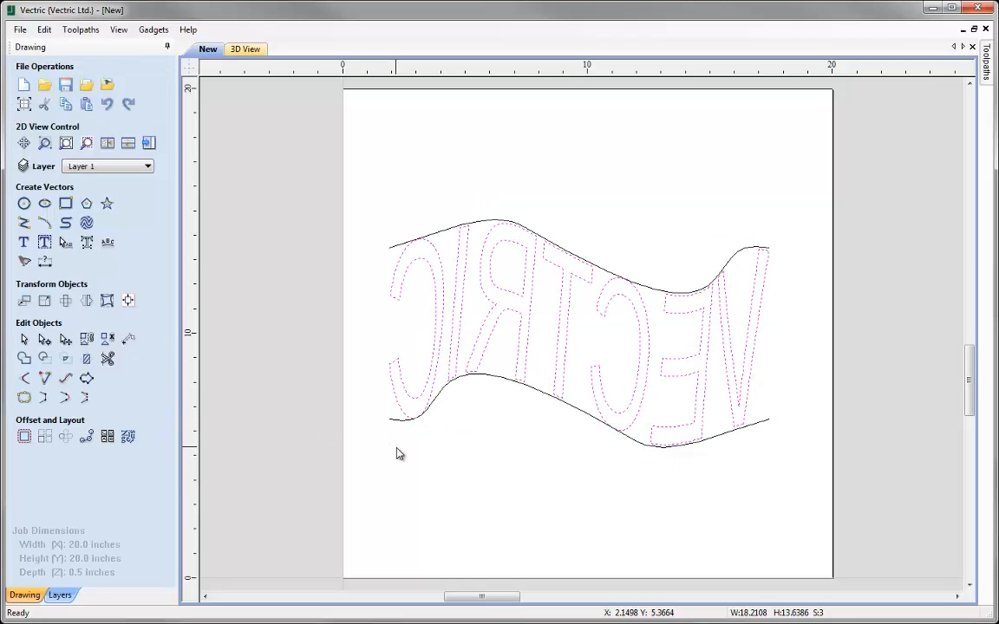
click(107, 104)
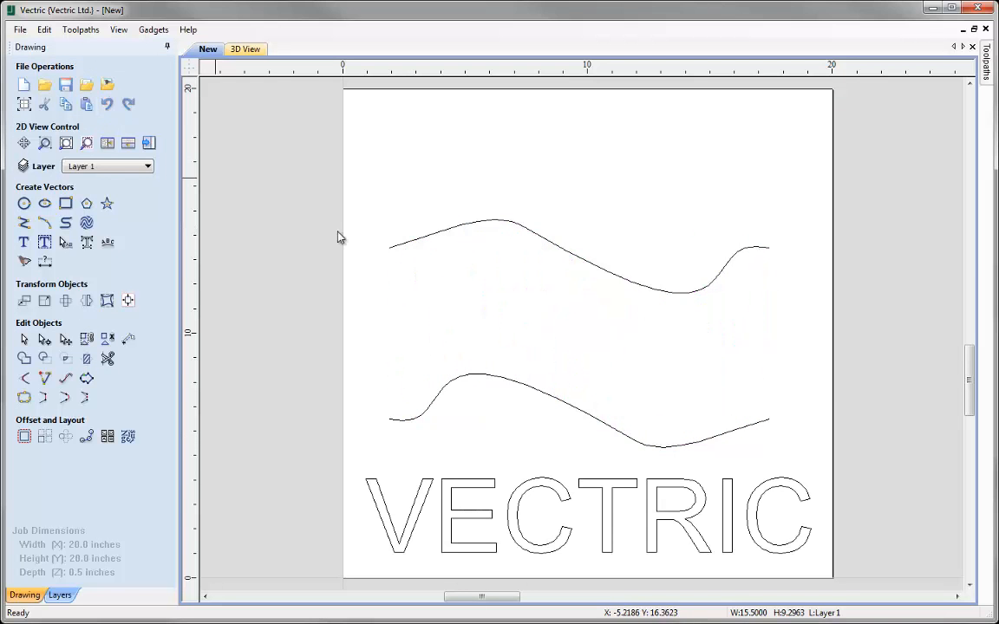
Step: Make the left end node of the lower wave its start point and leave node editing
click(510, 383)
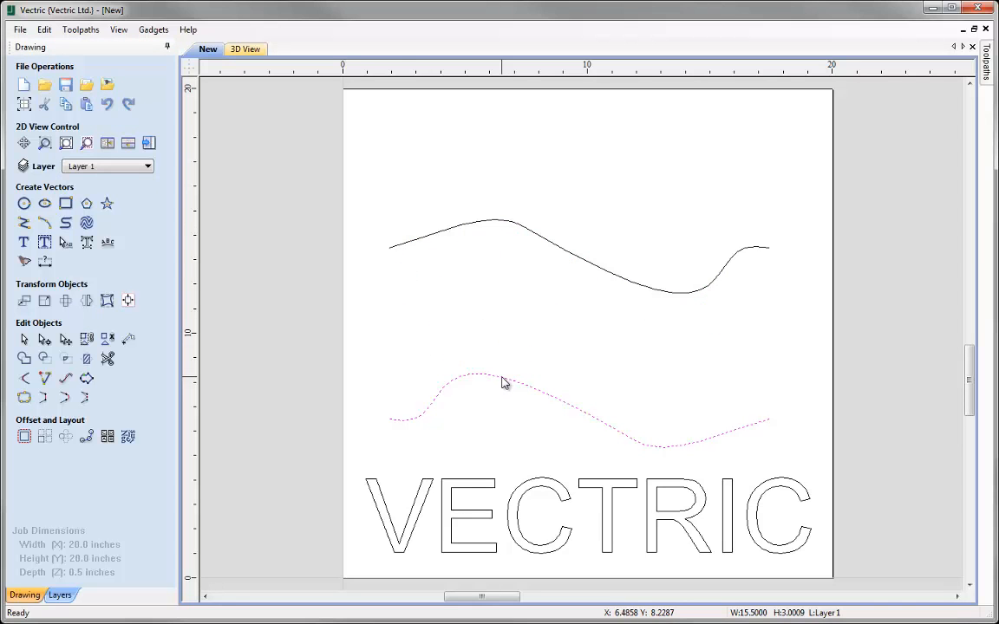
double_click(503, 383)
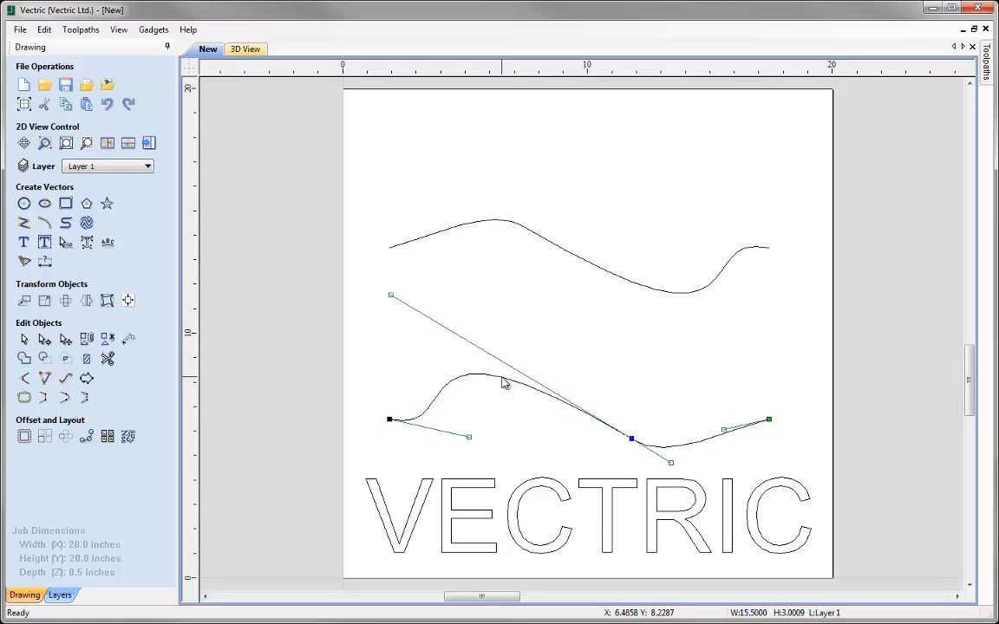
right_click(389, 420)
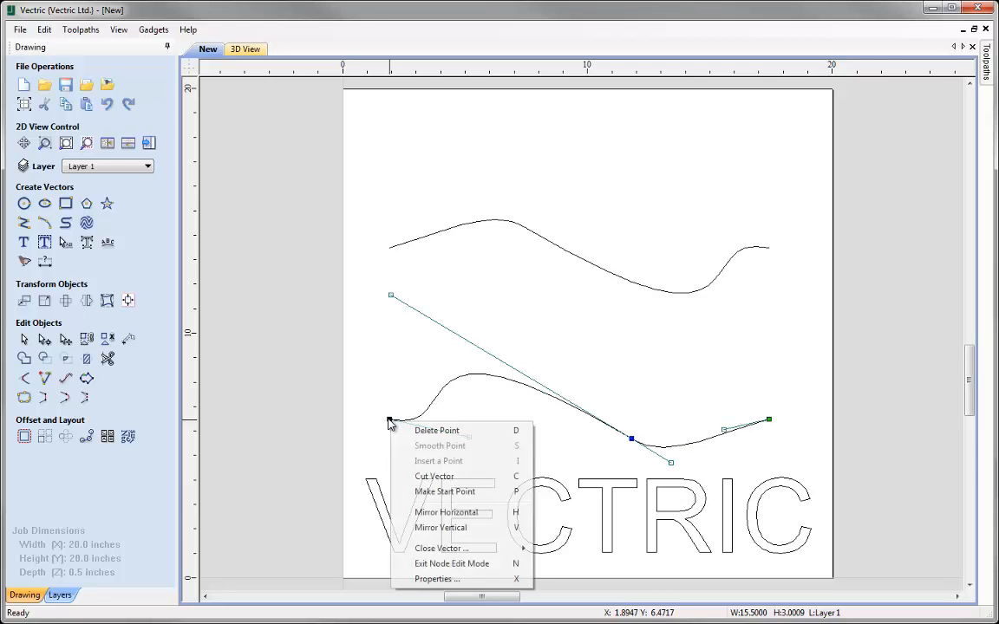
click(433, 492)
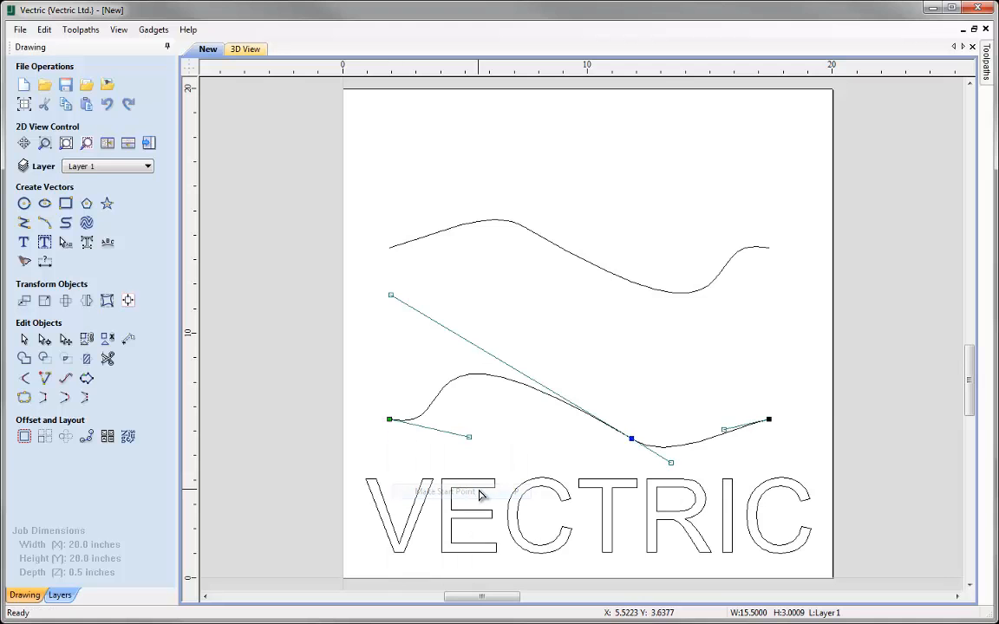
click(484, 442)
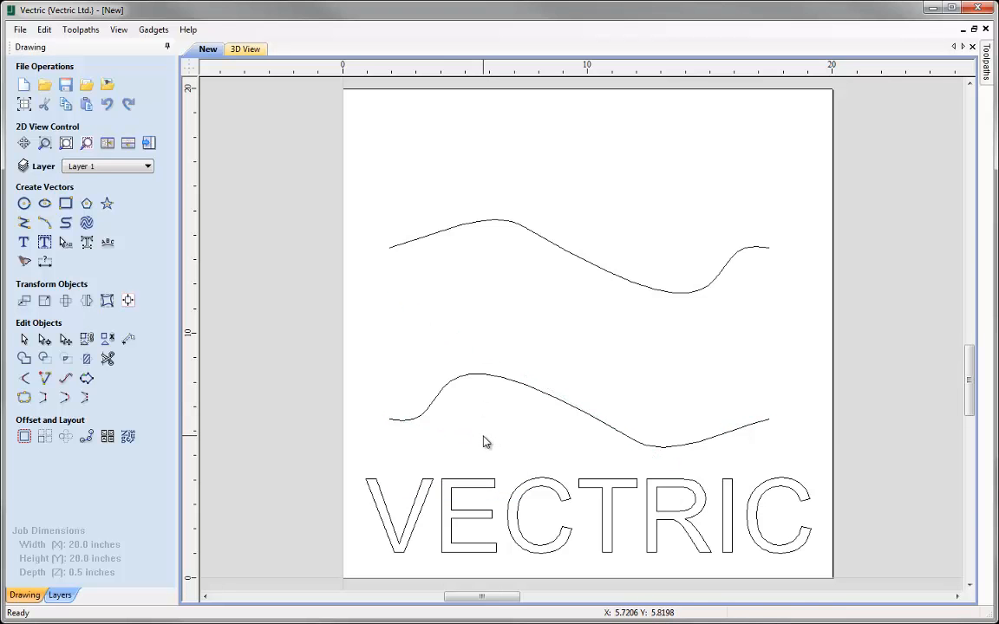
Step: Distort the VECTRIC text between two curves, using the lower and upper waves as the envelope edges
click(476, 484)
shift+click(481, 379)
shift+click(492, 221)
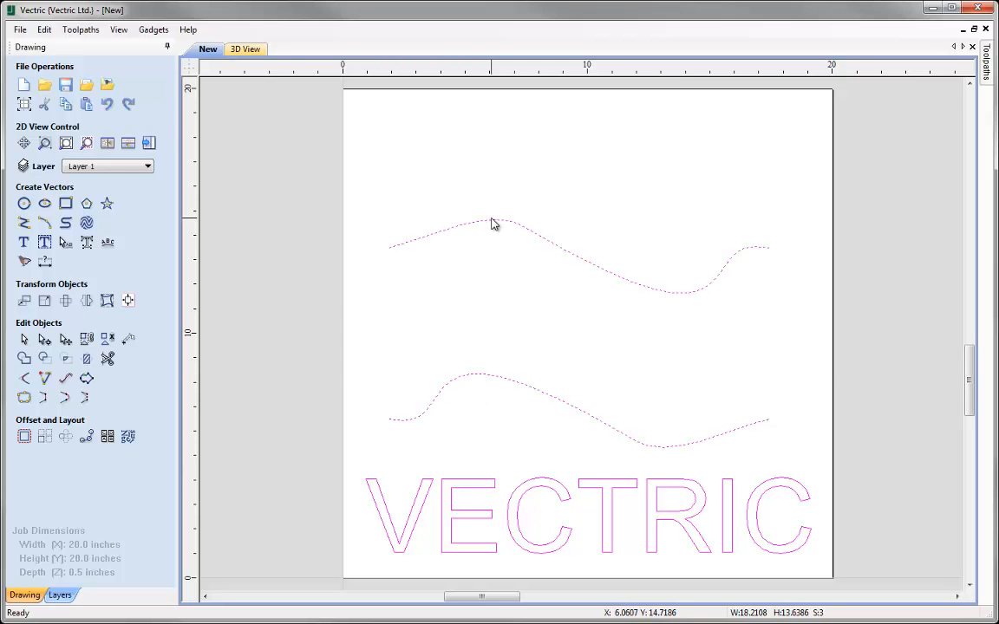
click(108, 301)
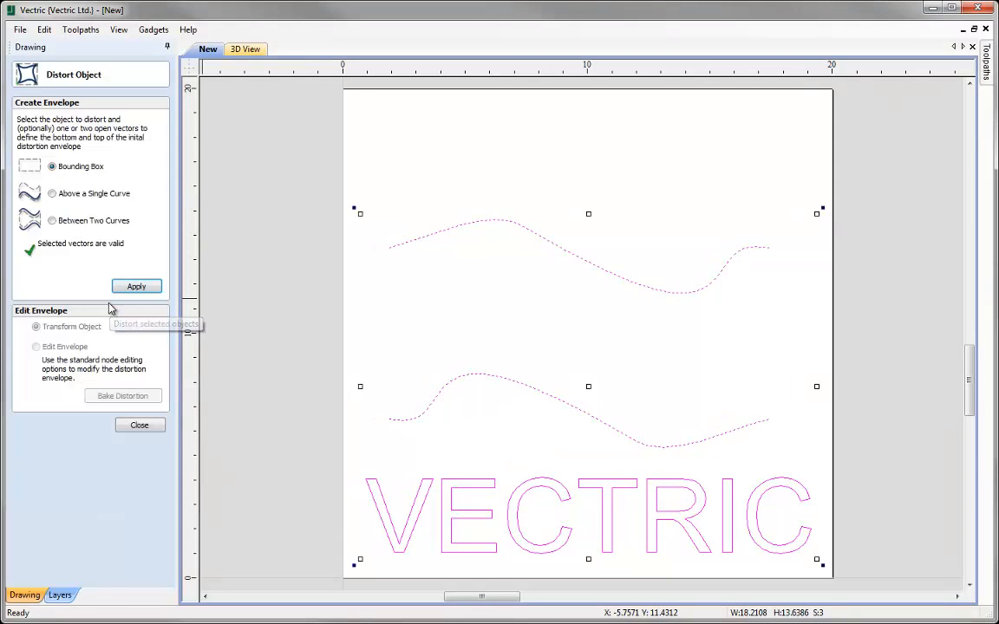
click(70, 223)
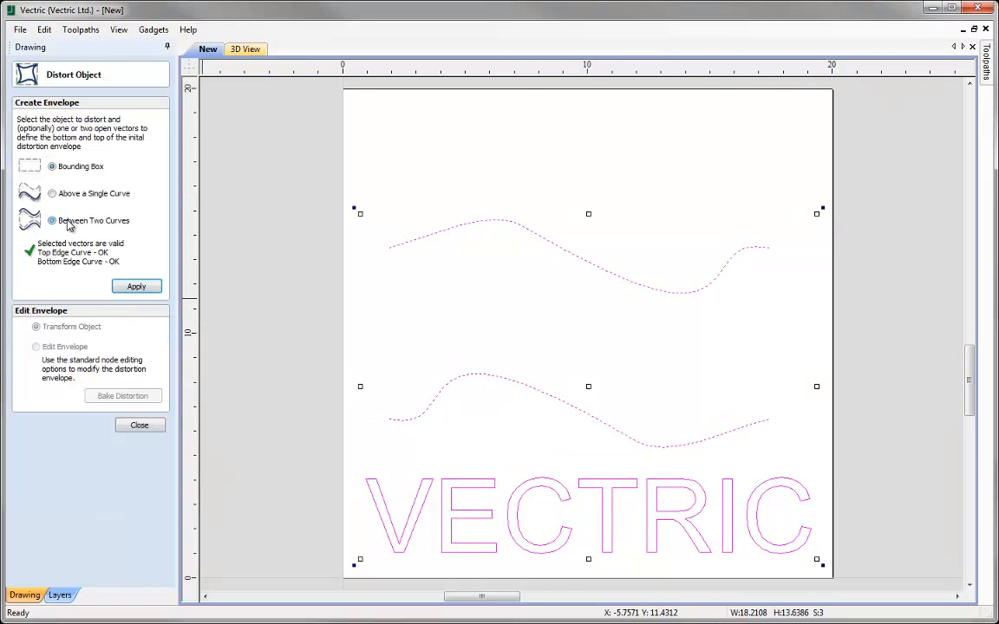
click(122, 288)
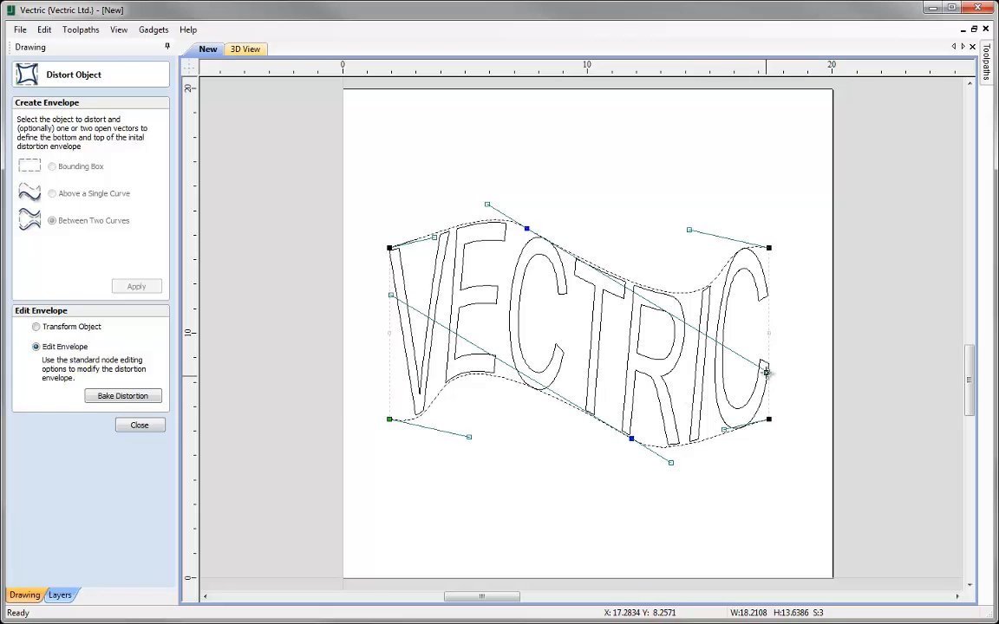
Step: Raise the right-hand Bezier handle of the envelope's upper middle node by about 7.4 inches, bake the distortion and close the tool
drag(766, 372, 750, 191)
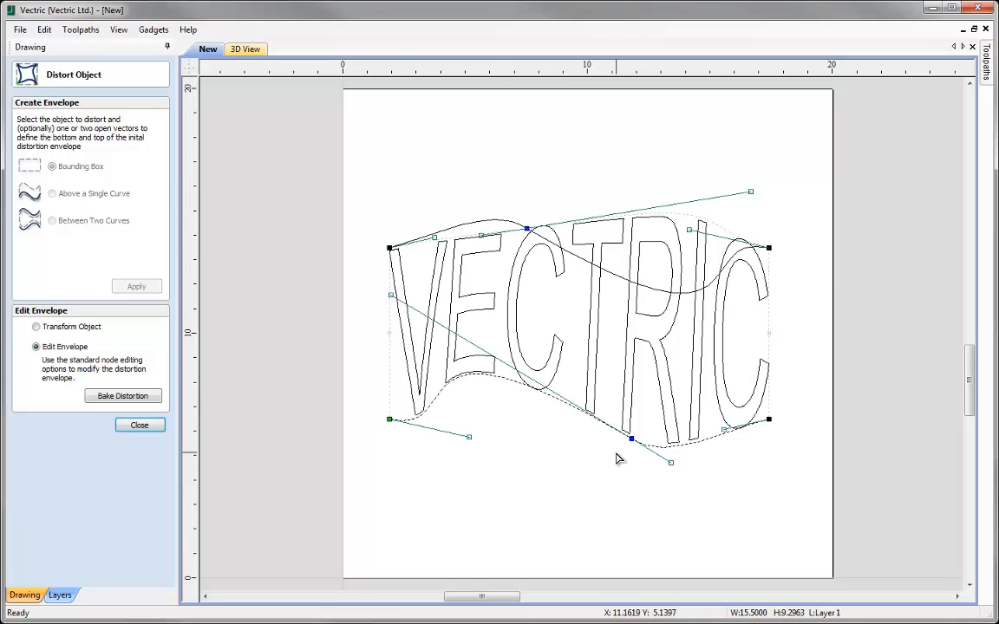
click(122, 395)
click(139, 425)
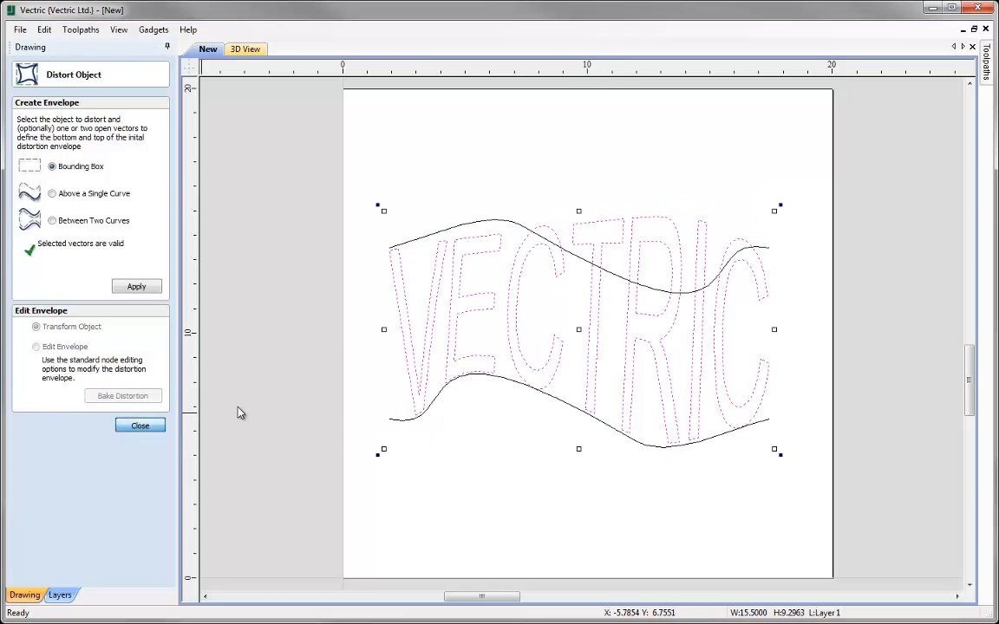
Step: Delete the upper and lower wave curves, leaving only the distorted VECTRIC text
click(438, 235)
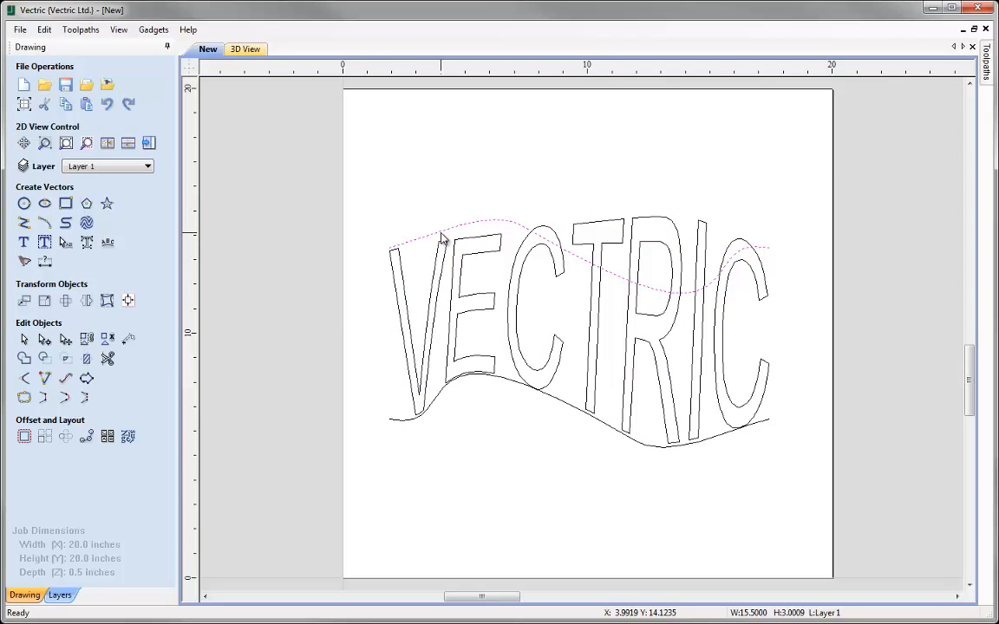
key(Delete)
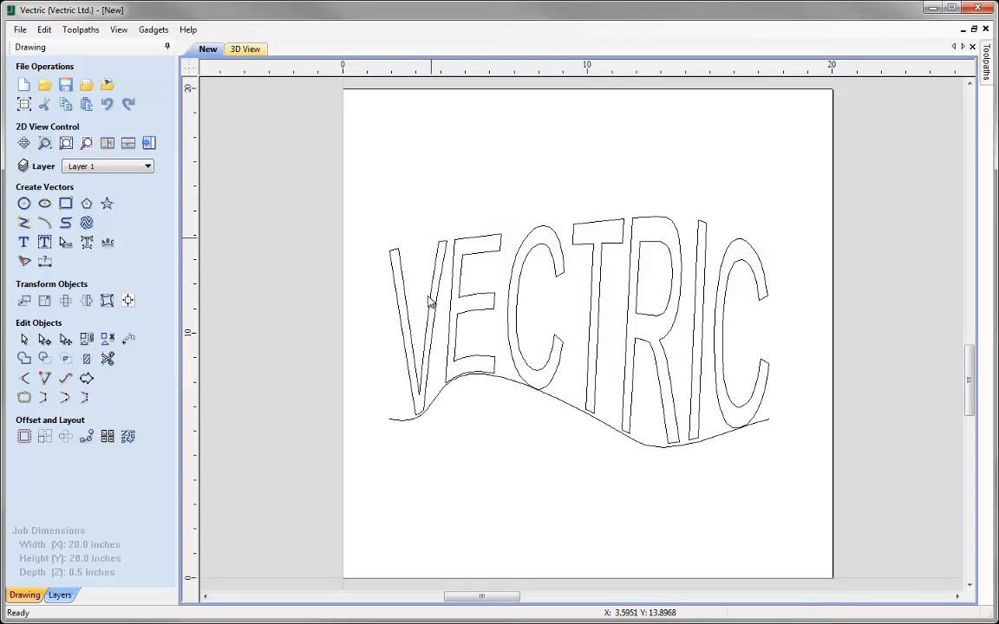
click(405, 424)
key(Delete)
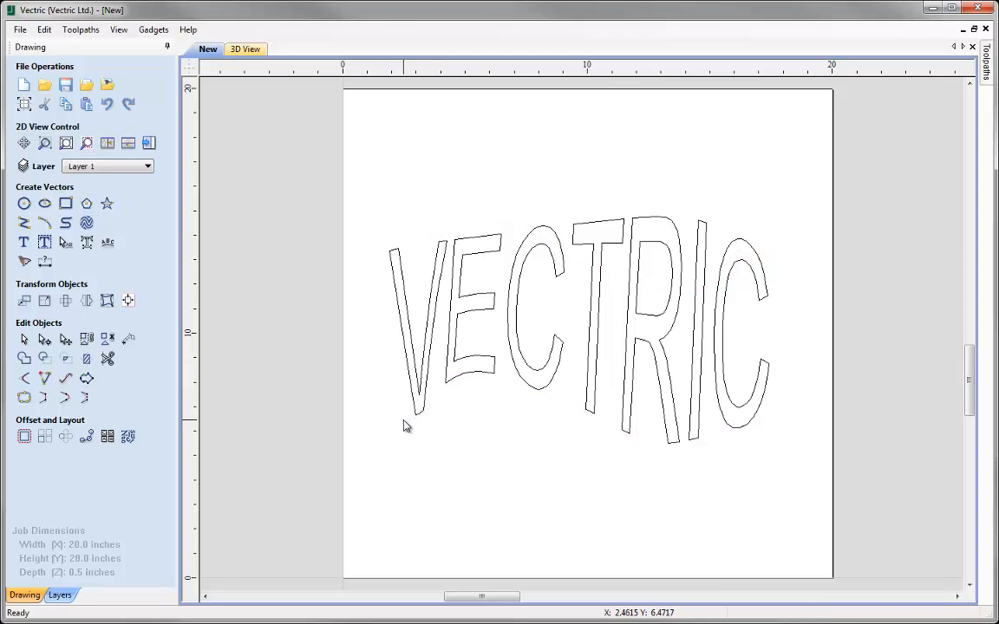